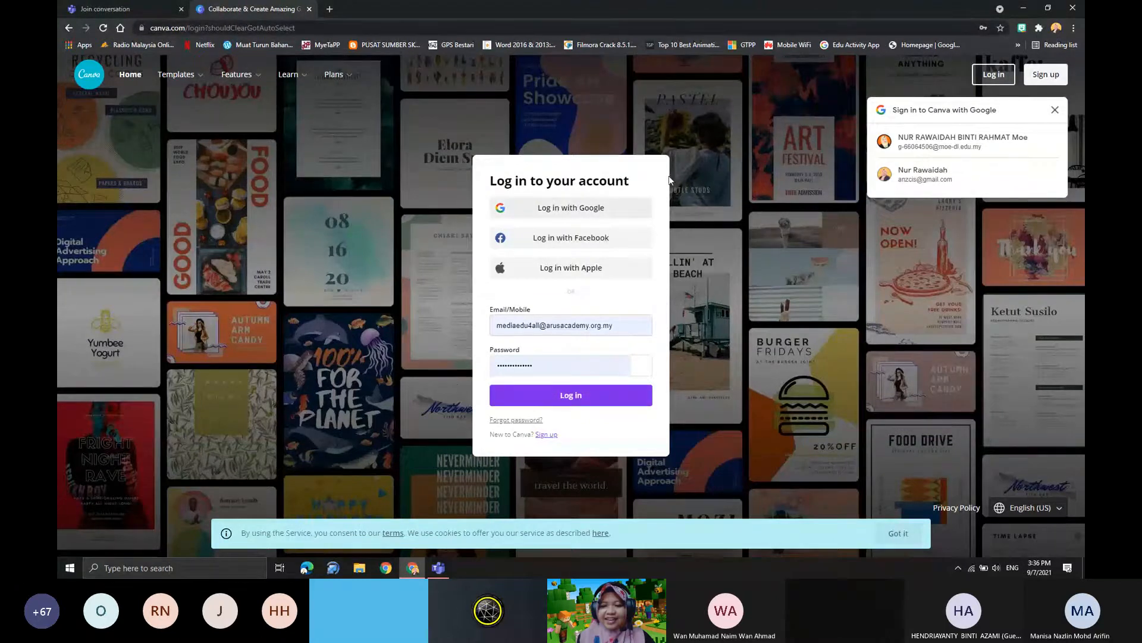
# - Dismiss the Google account prompt and log in with Google using the education ministry account
pyautogui.click(1055, 111)
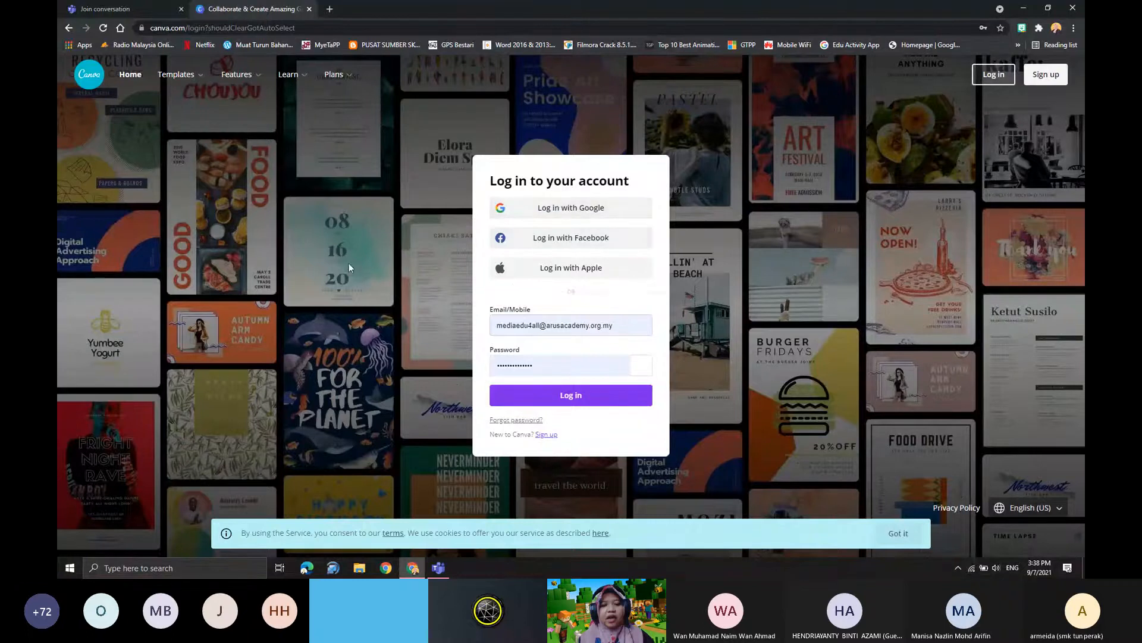
pyautogui.click(556, 211)
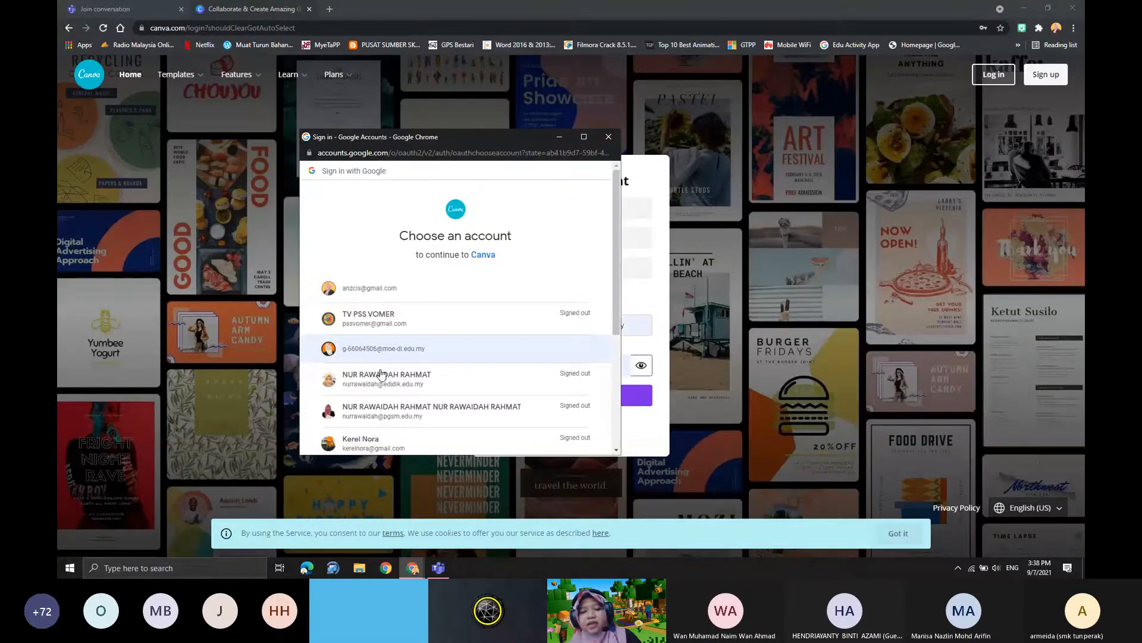
pyautogui.click(407, 345)
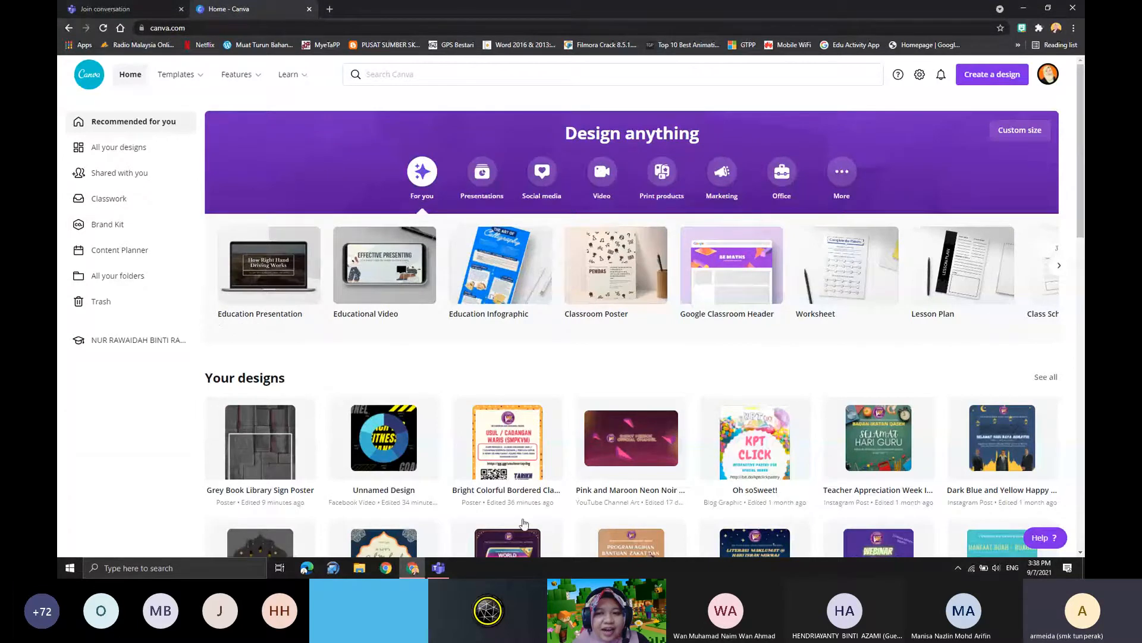
# - Look over the home page's design types, own designs, trending education templates and worksheets
pyautogui.scroll(-1, 523, 523)
pyautogui.scroll(1, 604, 137)
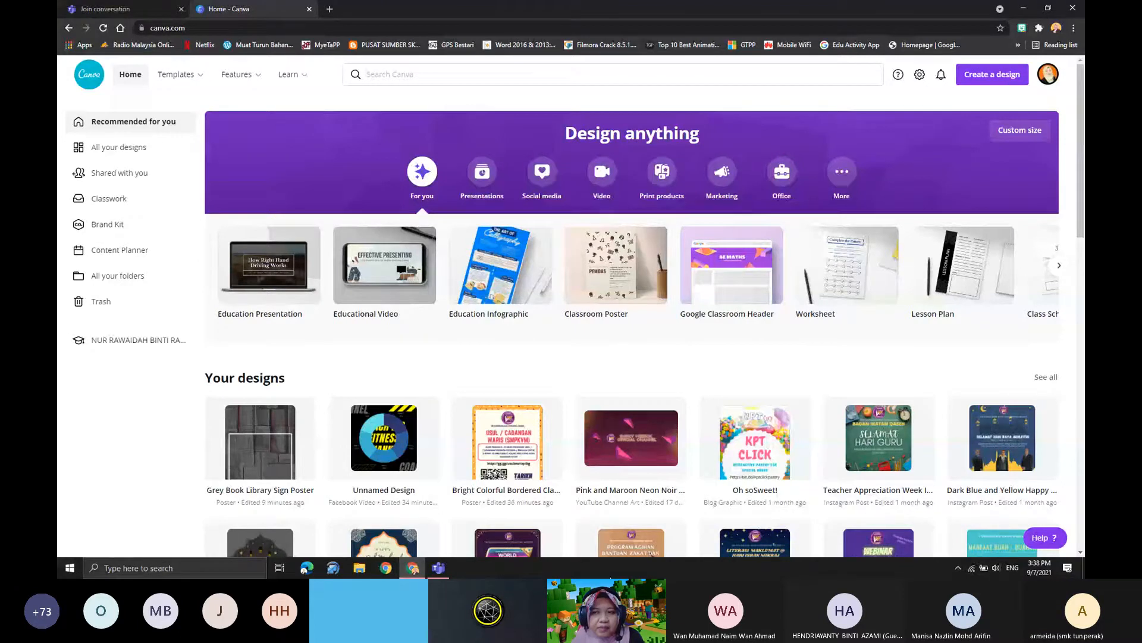
pyautogui.scroll(-1, 317, 349)
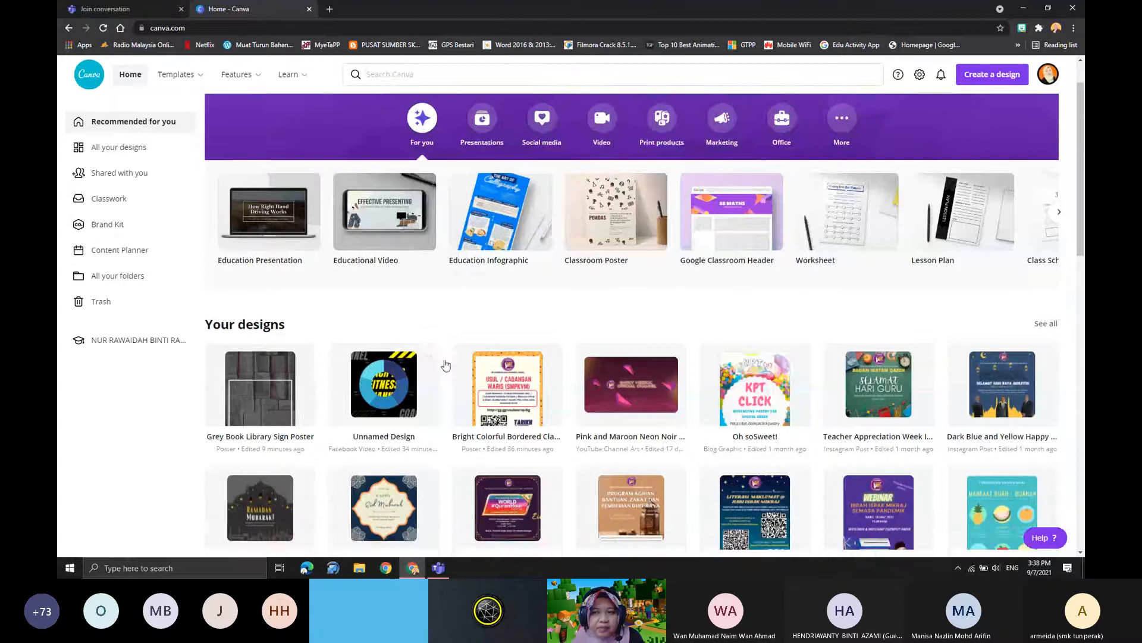
pyautogui.scroll(-3, 473, 360)
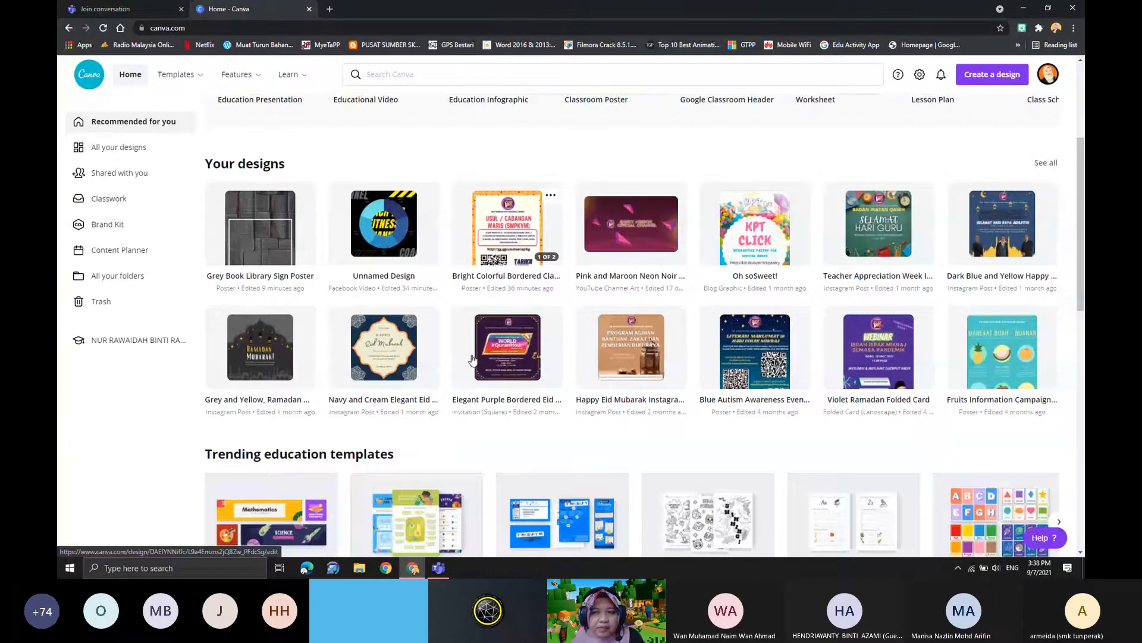
pyautogui.scroll(4, 473, 360)
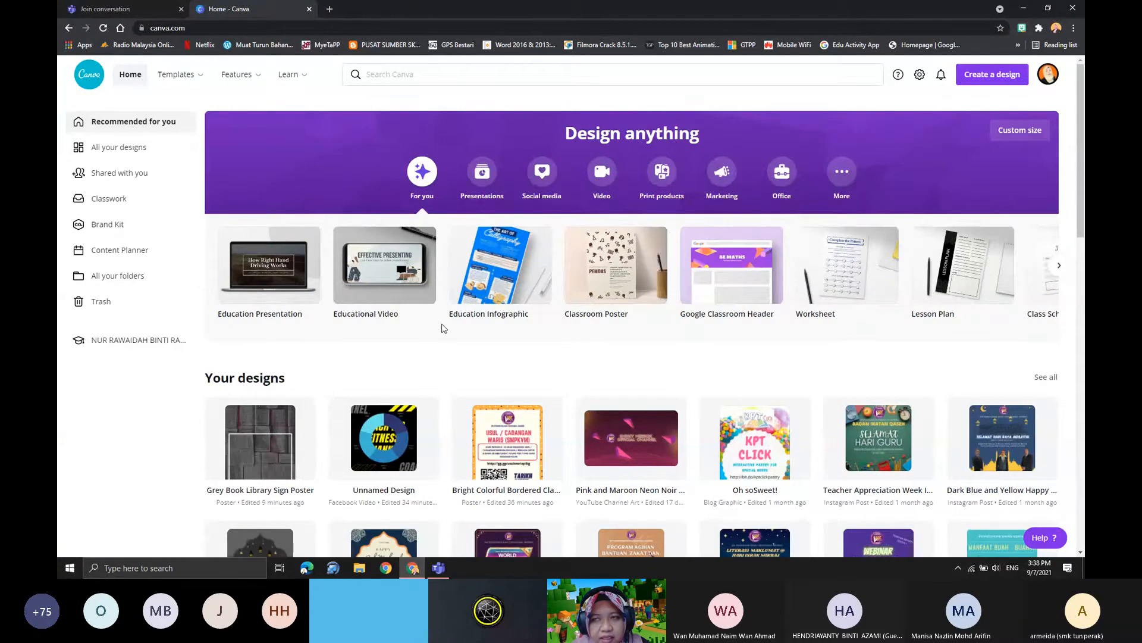
pyautogui.scroll(-3, 468, 341)
pyautogui.scroll(-5, 468, 341)
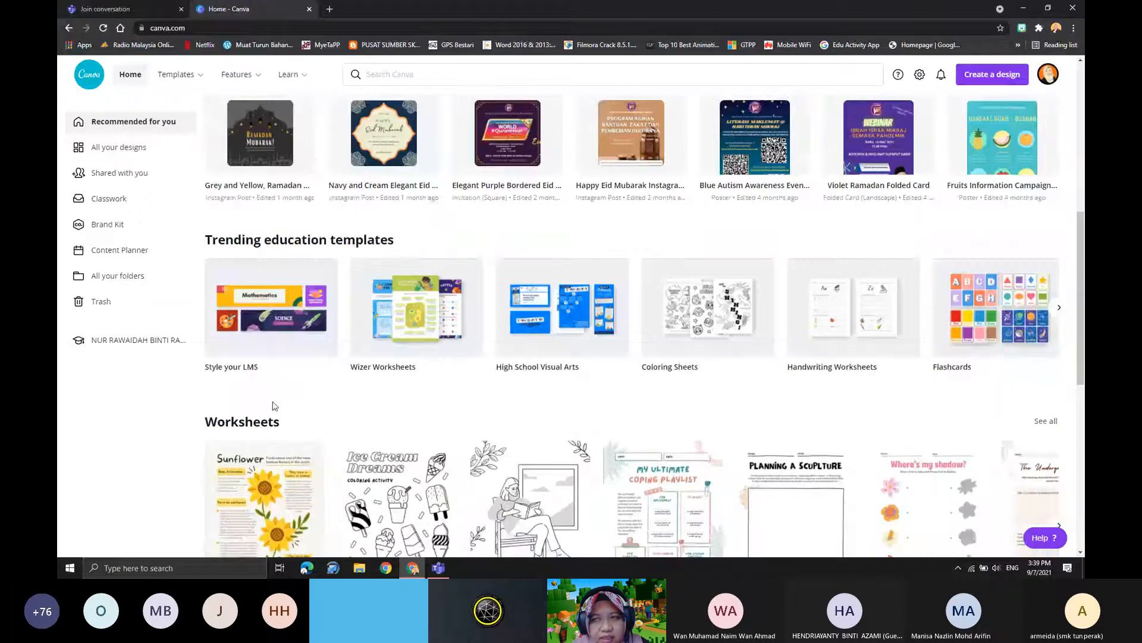
pyautogui.scroll(-6, 274, 406)
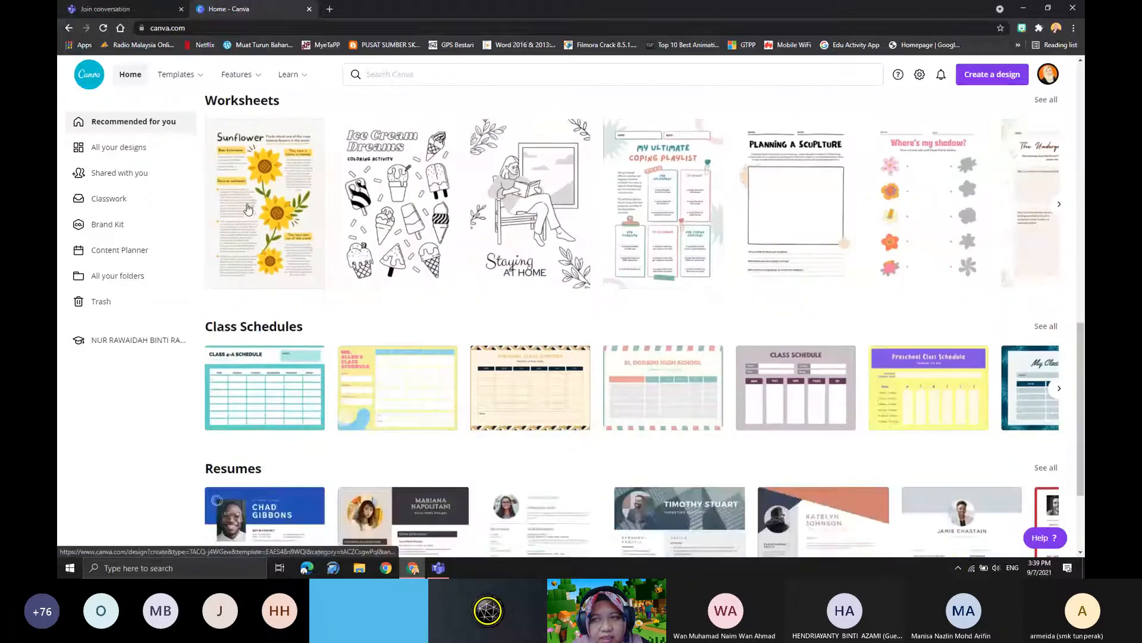
pyautogui.scroll(5, 373, 348)
pyautogui.scroll(6, 374, 348)
pyautogui.scroll(3, 372, 346)
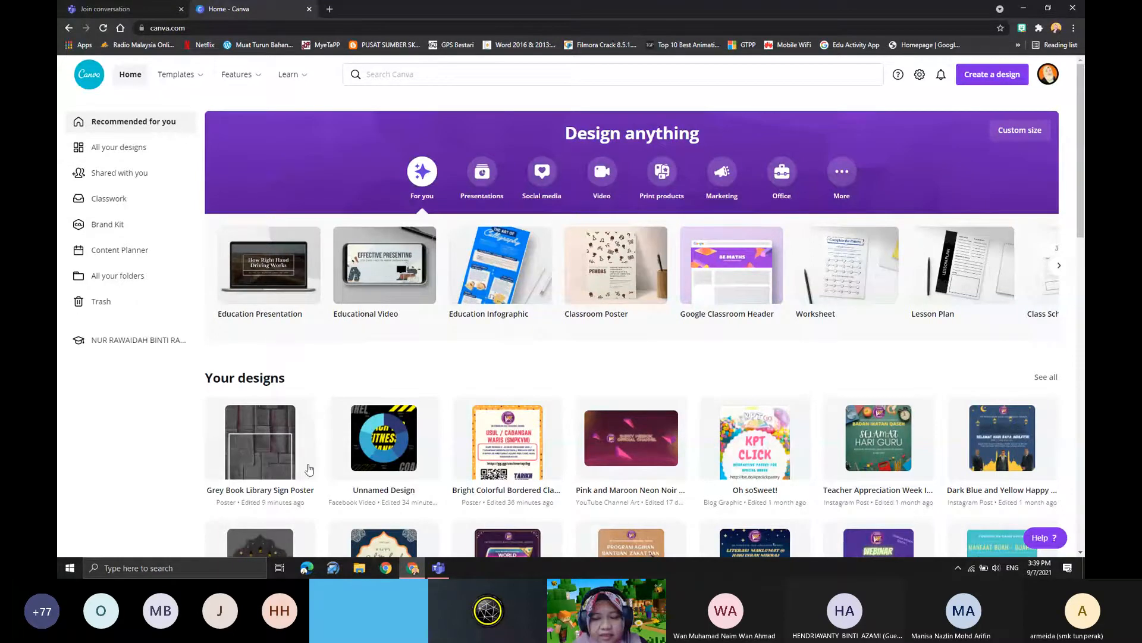
# - Examine the home page's template categories, from class schedules and resumes down to magazine covers and graphs
pyautogui.scroll(-2, 333, 446)
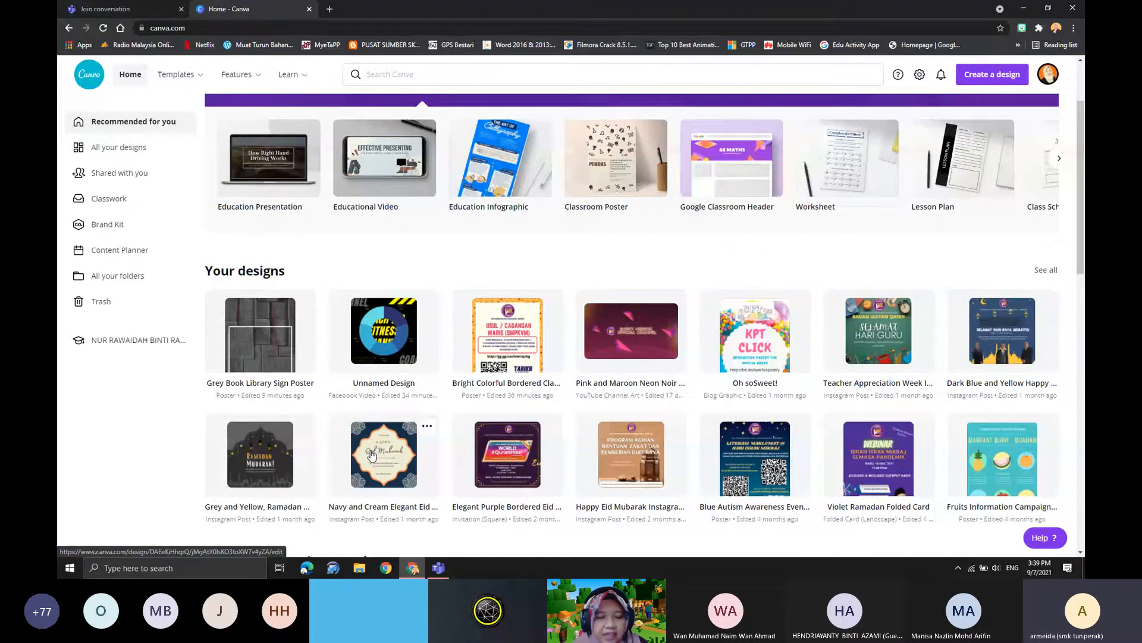
pyautogui.scroll(-5, 371, 456)
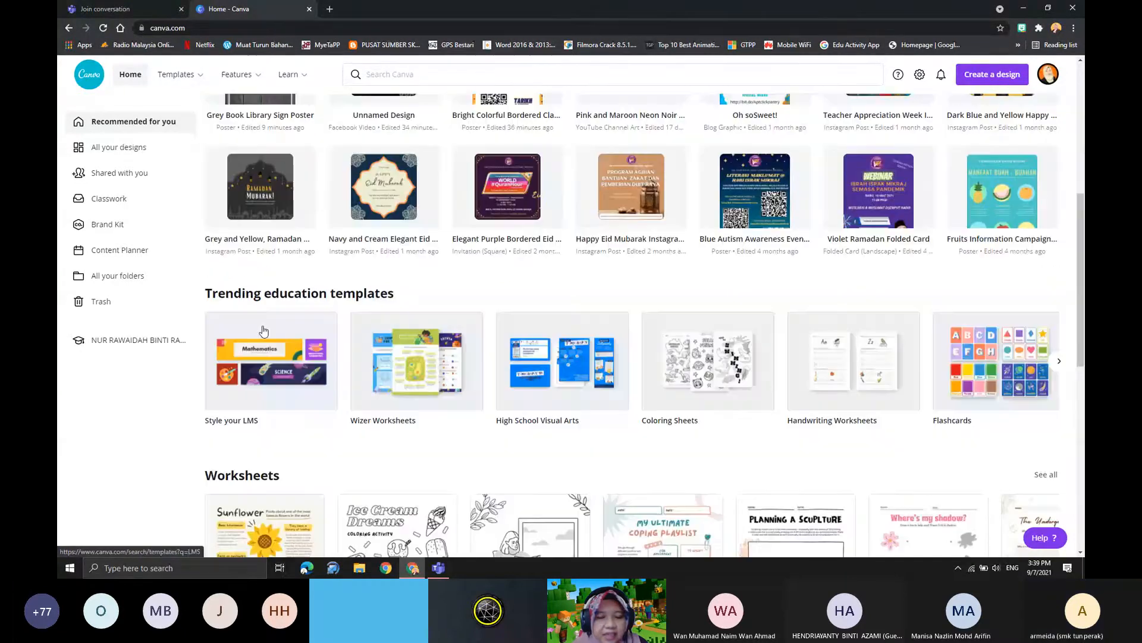
pyautogui.scroll(-7, 264, 330)
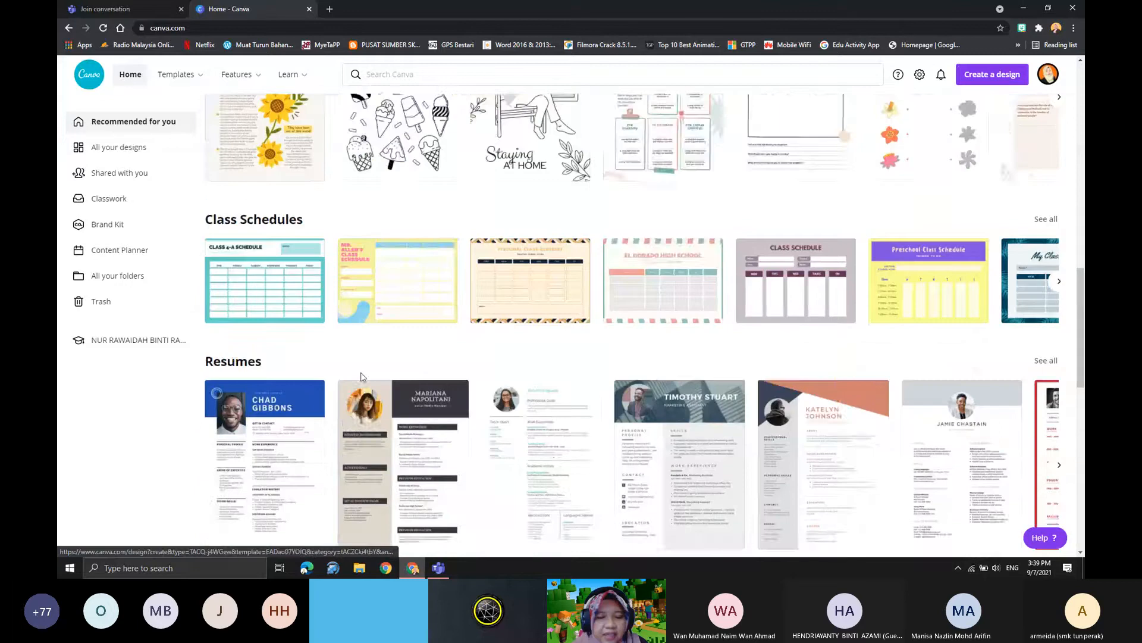
pyautogui.scroll(-3, 553, 290)
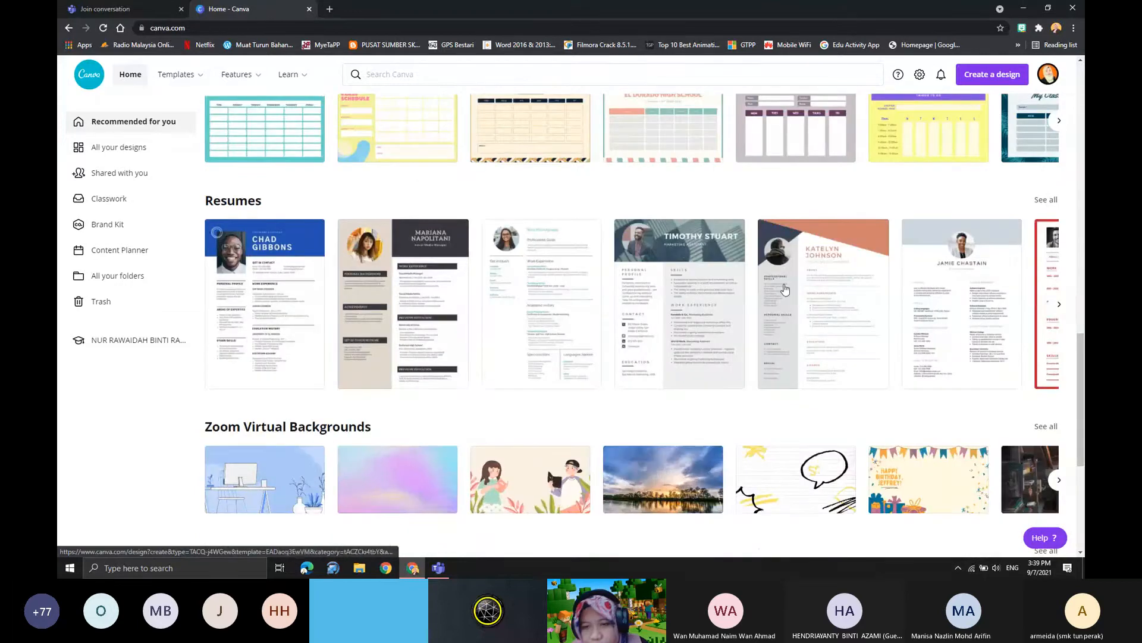
pyautogui.scroll(-3, 462, 347)
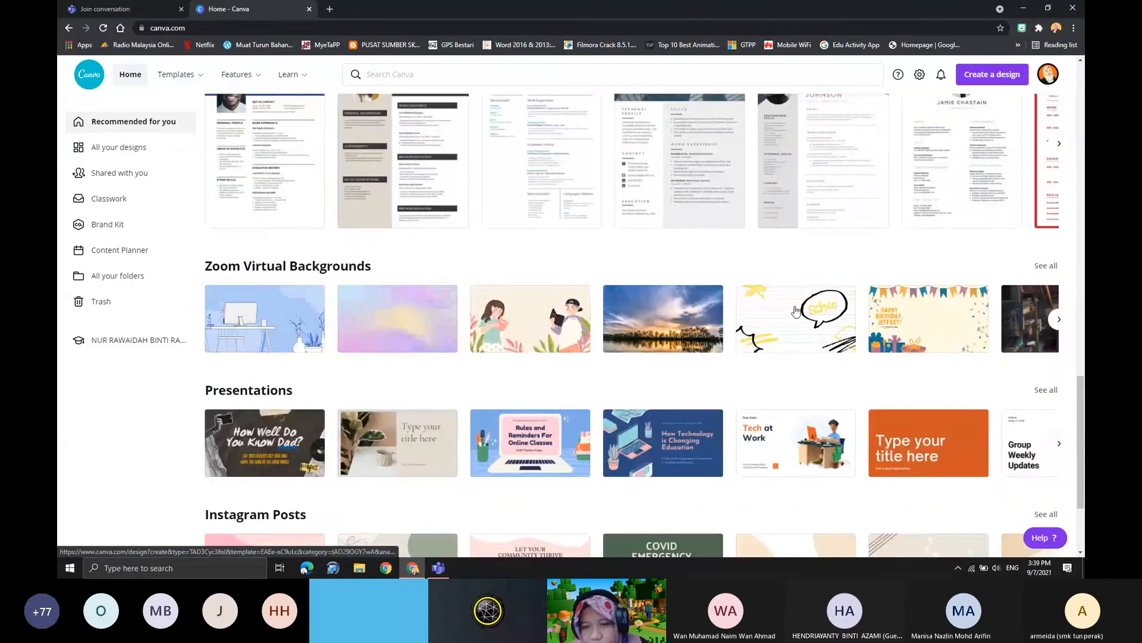
pyautogui.scroll(-15, 344, 395)
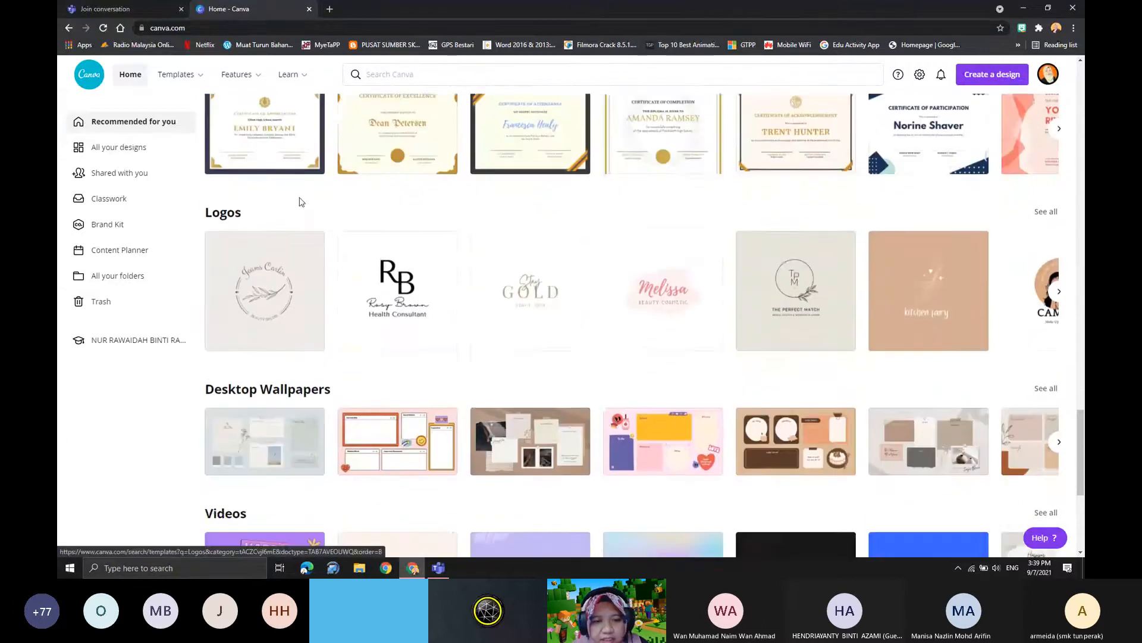
pyautogui.scroll(-4, 298, 390)
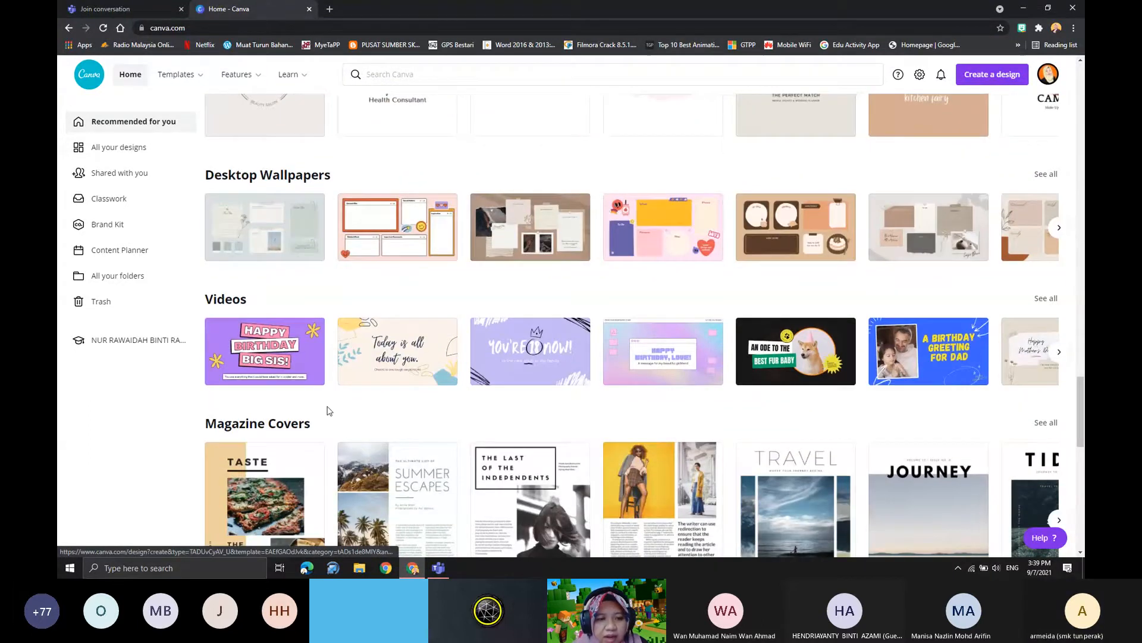
pyautogui.scroll(-10, 328, 409)
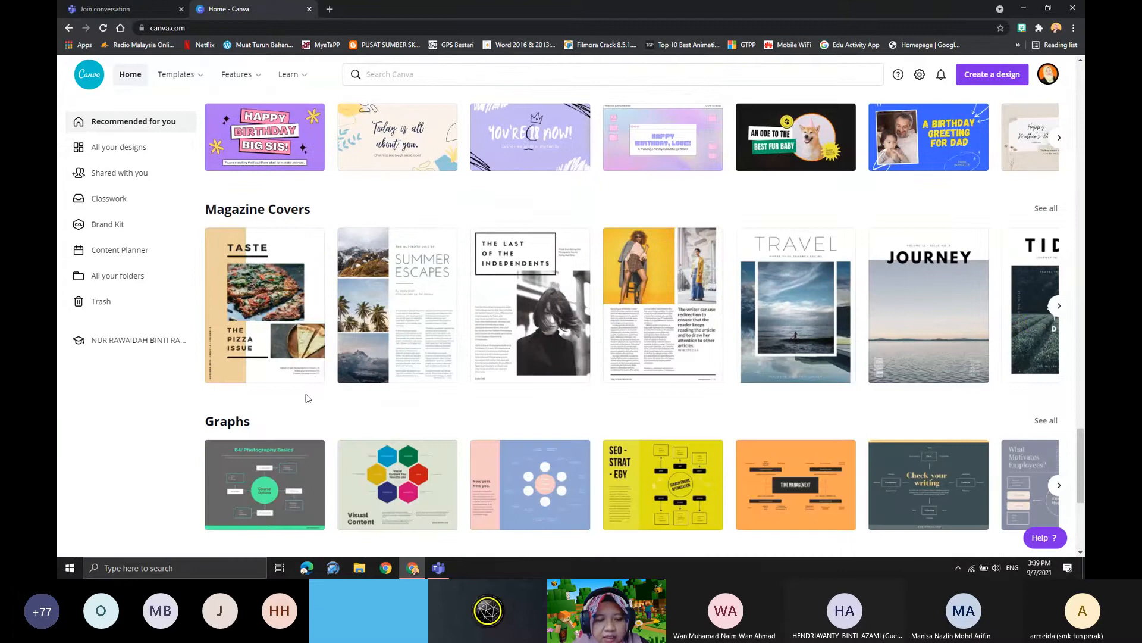
pyautogui.scroll(20, 384, 435)
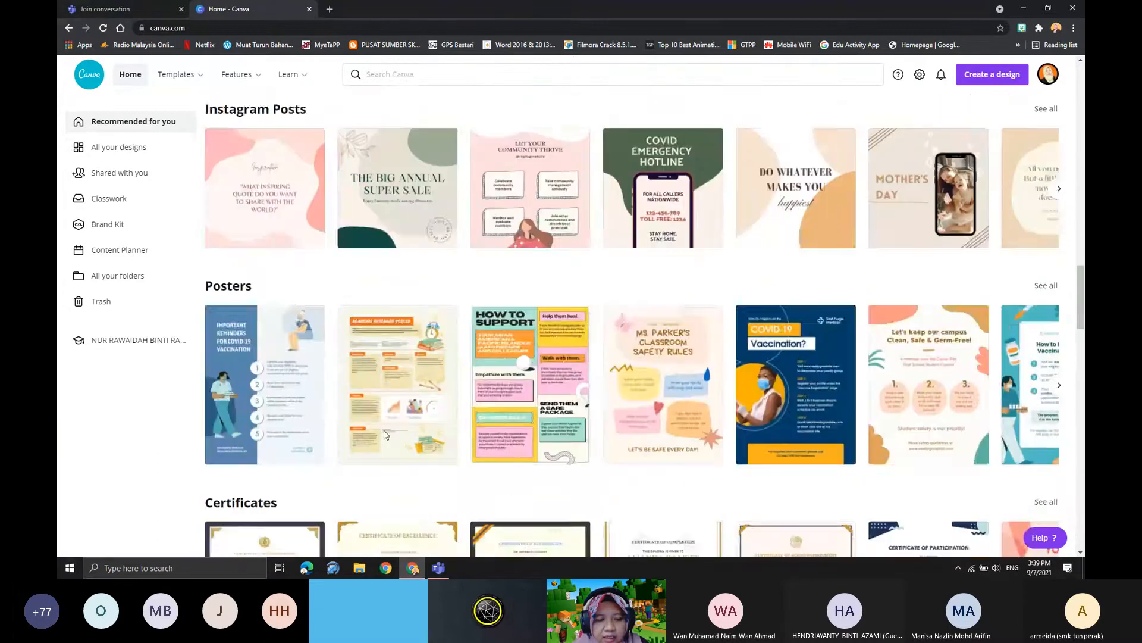
pyautogui.scroll(15, 385, 435)
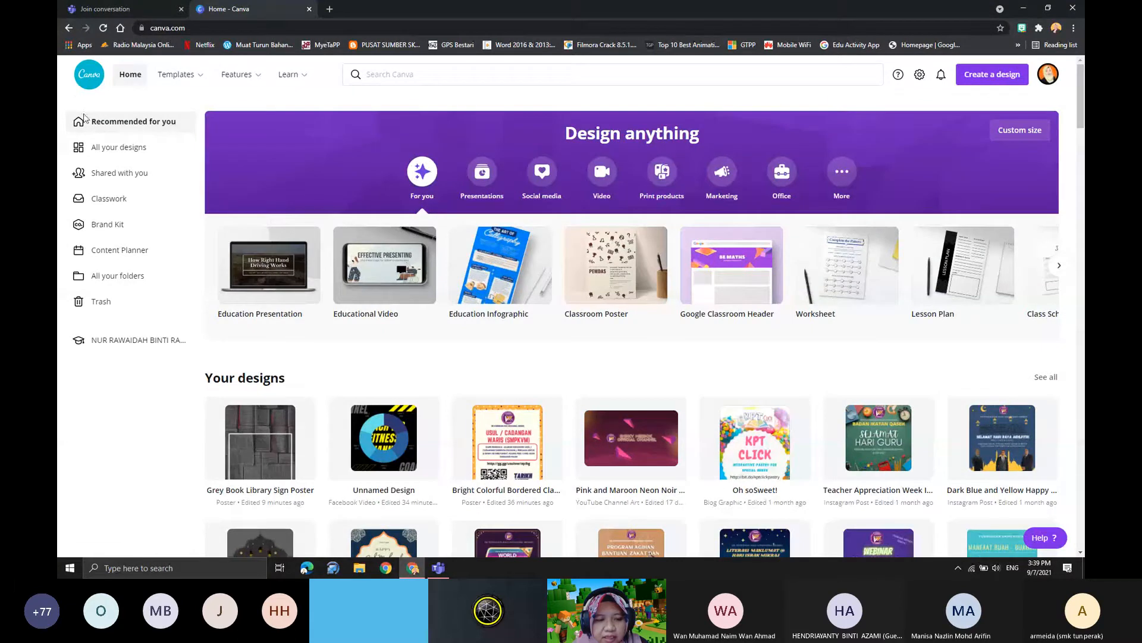
# - Review all own designs, the shared designs, Classwork and Trash, and return to the home page
pyautogui.click(110, 150)
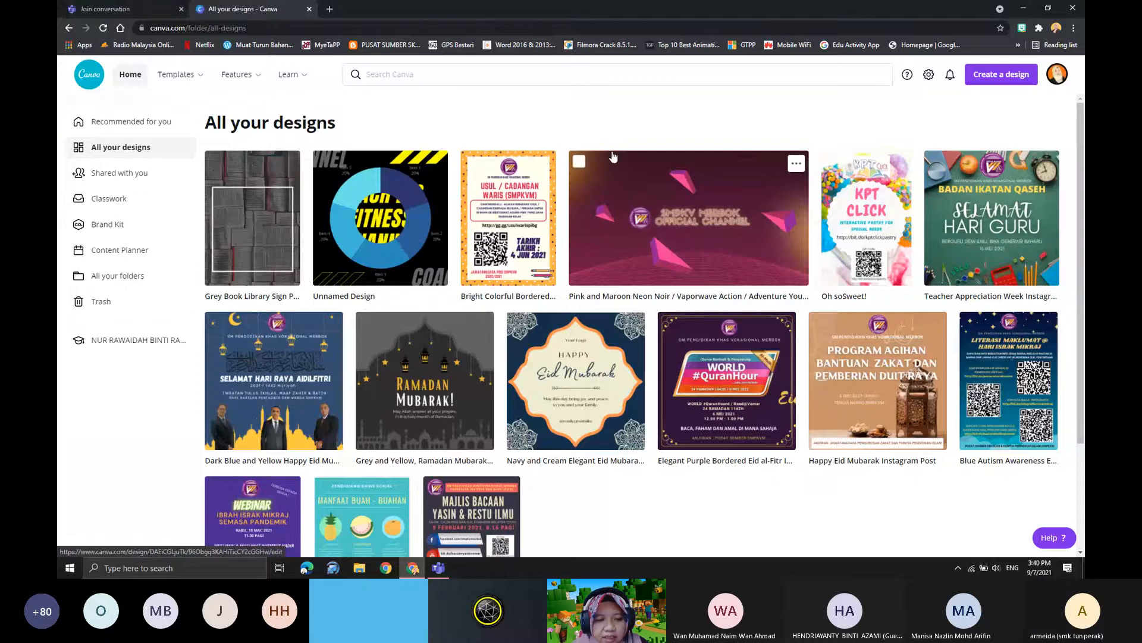
pyautogui.click(100, 177)
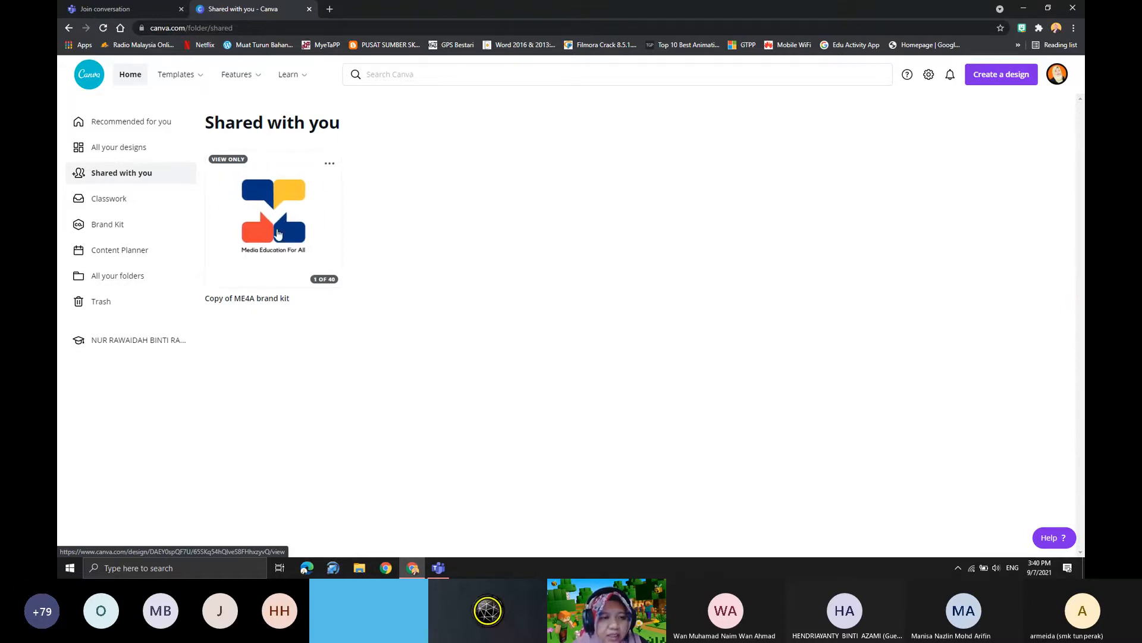
pyautogui.click(109, 204)
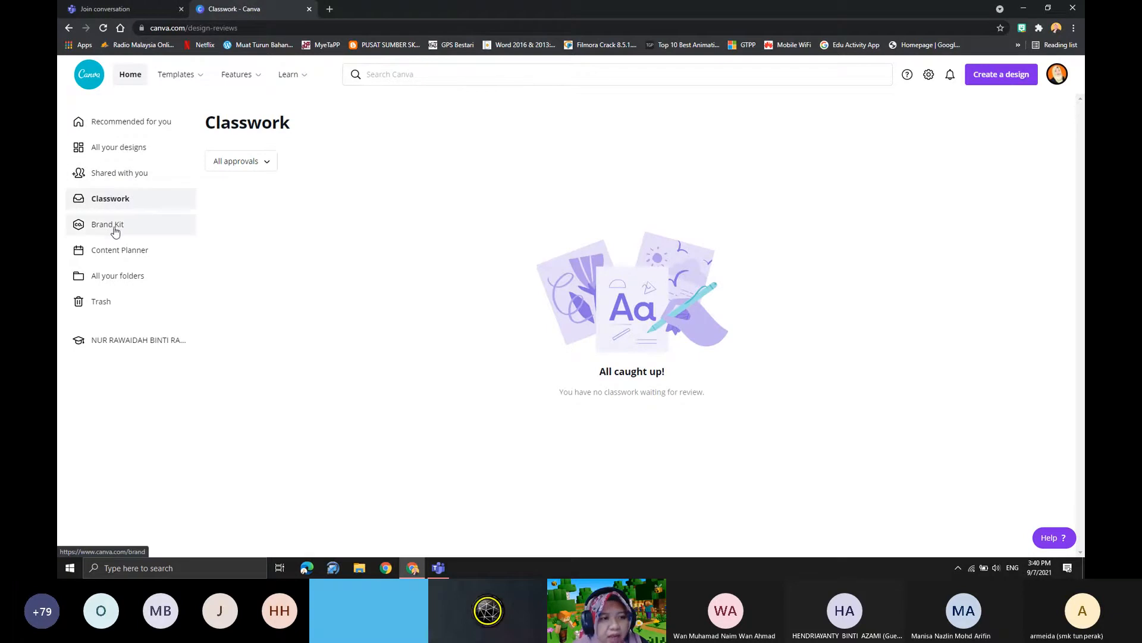
pyautogui.click(111, 305)
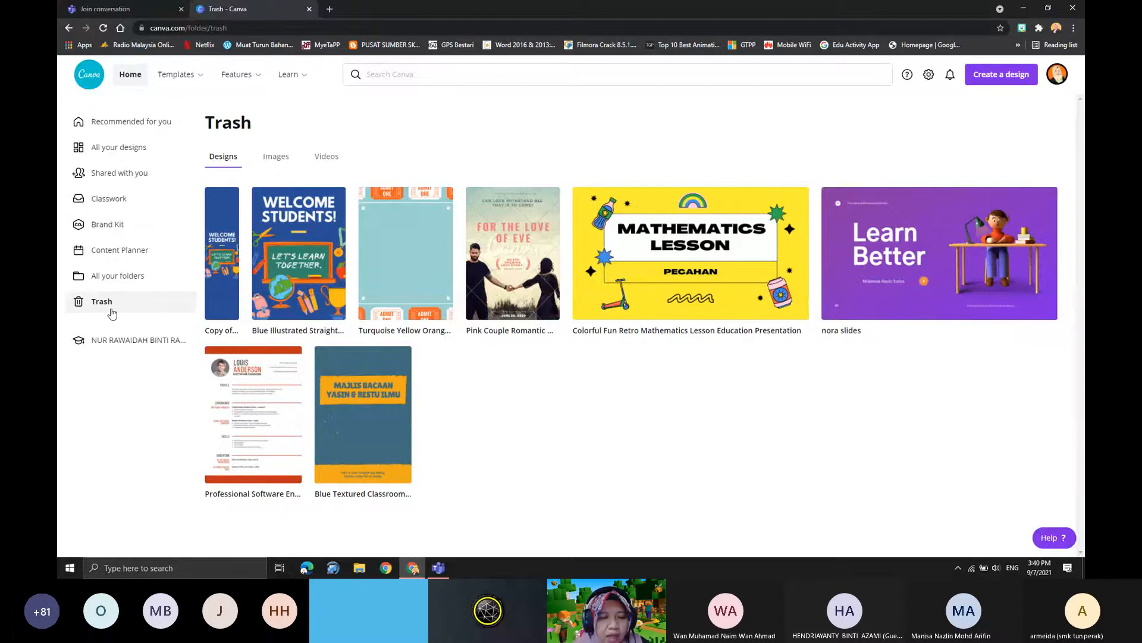
pyautogui.click(136, 79)
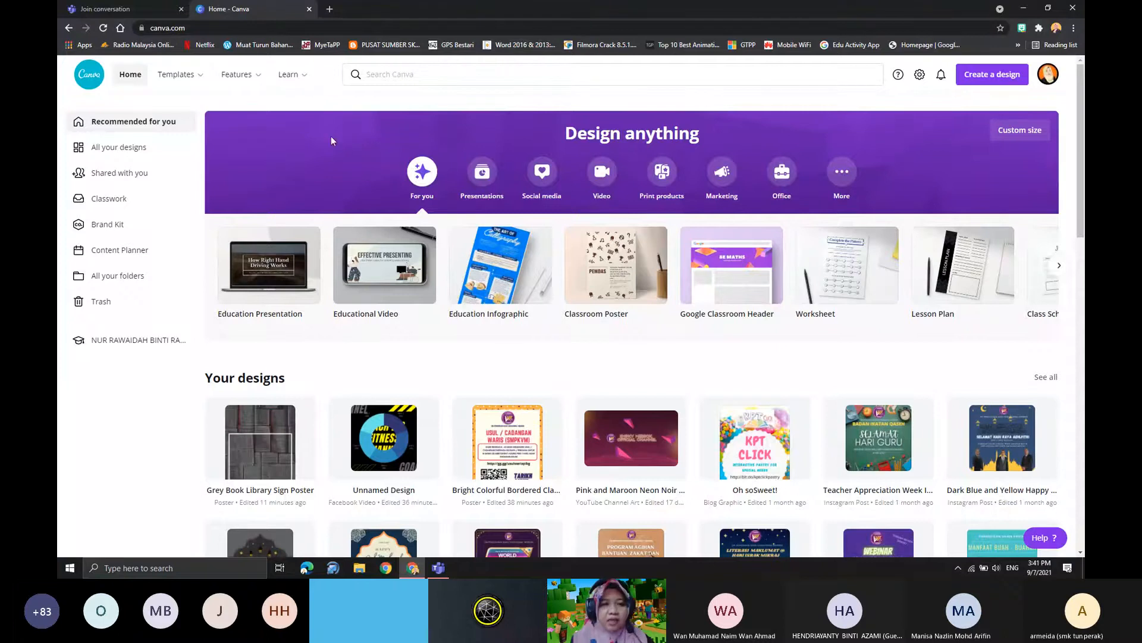
# - Look up the search suggestions for "poster"
pyautogui.click(392, 82)
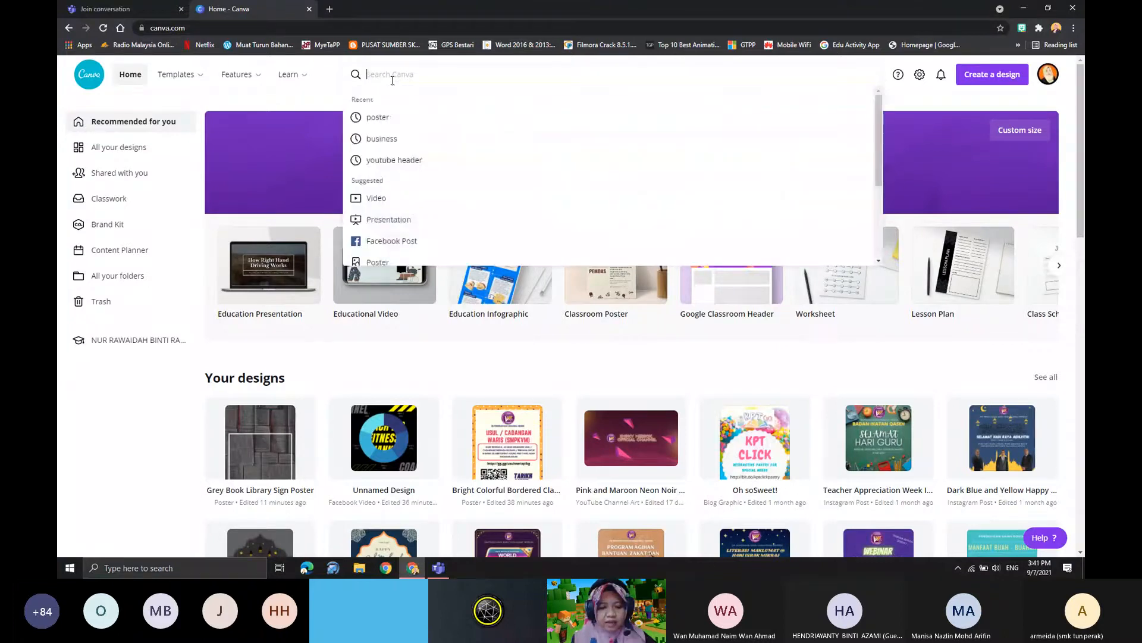
pyautogui.write('po')
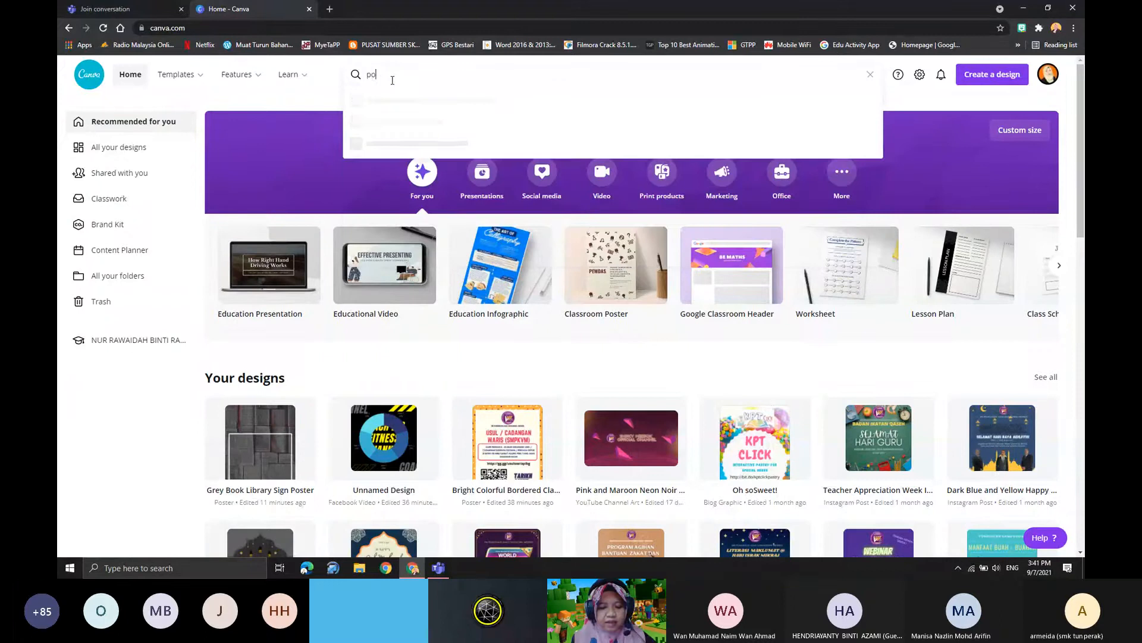
pyautogui.write('ster')
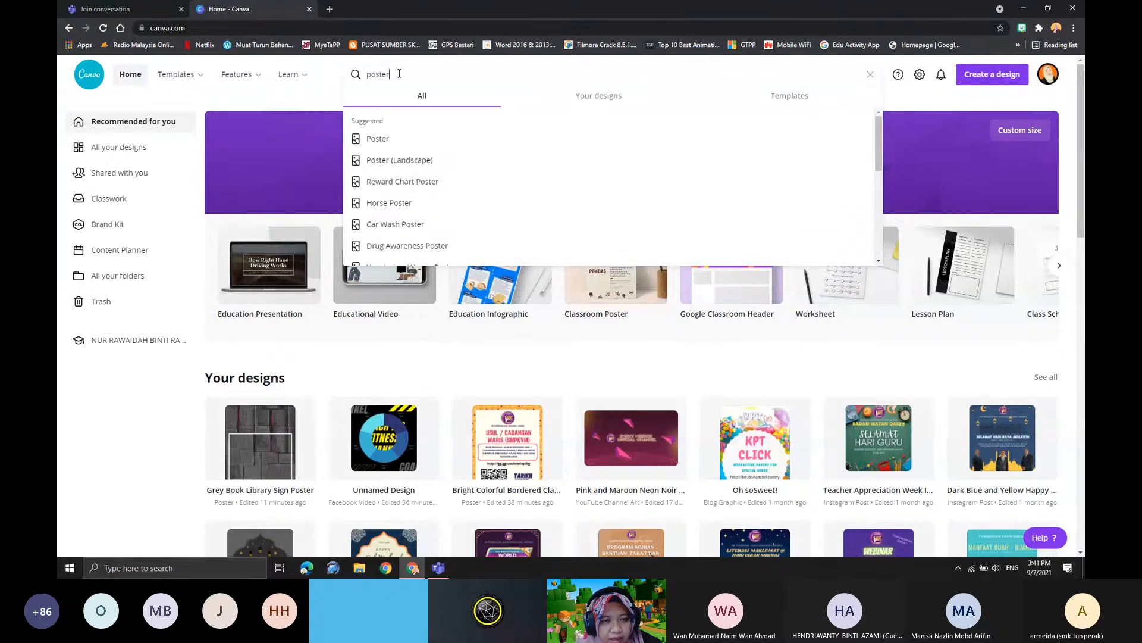
# - Search the templates for "biscuit" instead and browse the results
pyautogui.moveTo(399, 74); pyautogui.dragTo(358, 77)
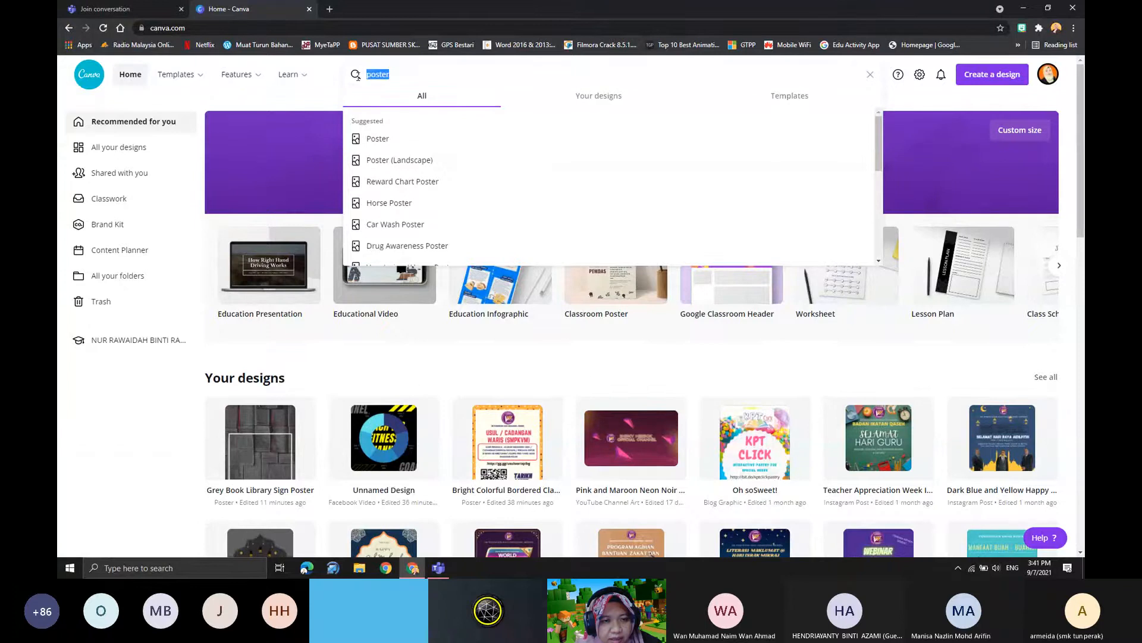
pyautogui.write('bisc')
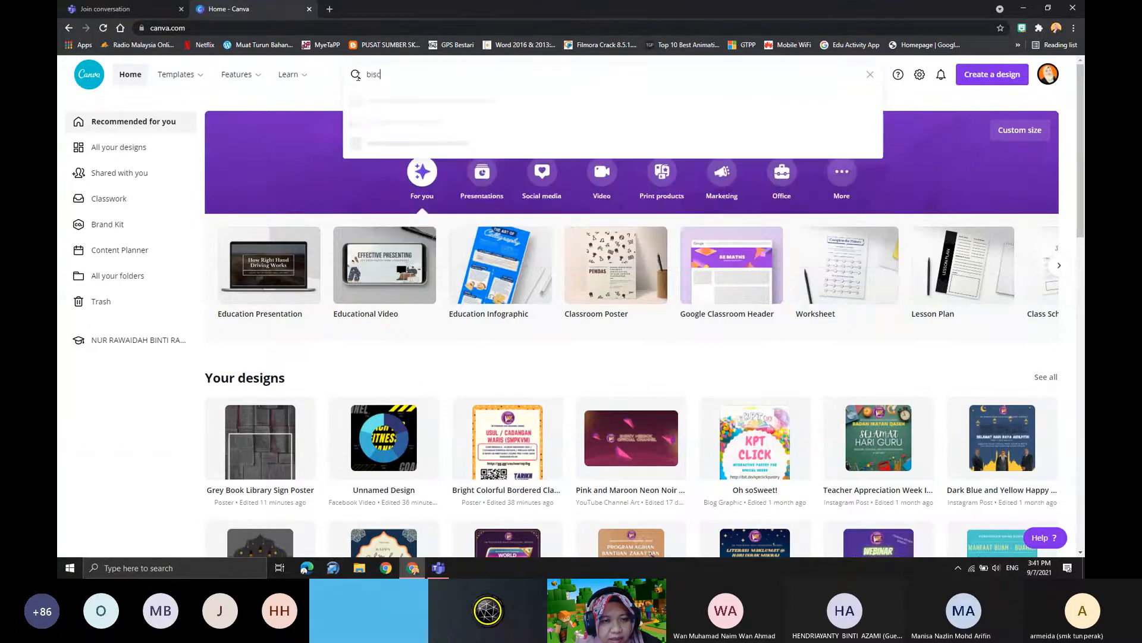
pyautogui.write('uit')
pyautogui.press('Return')
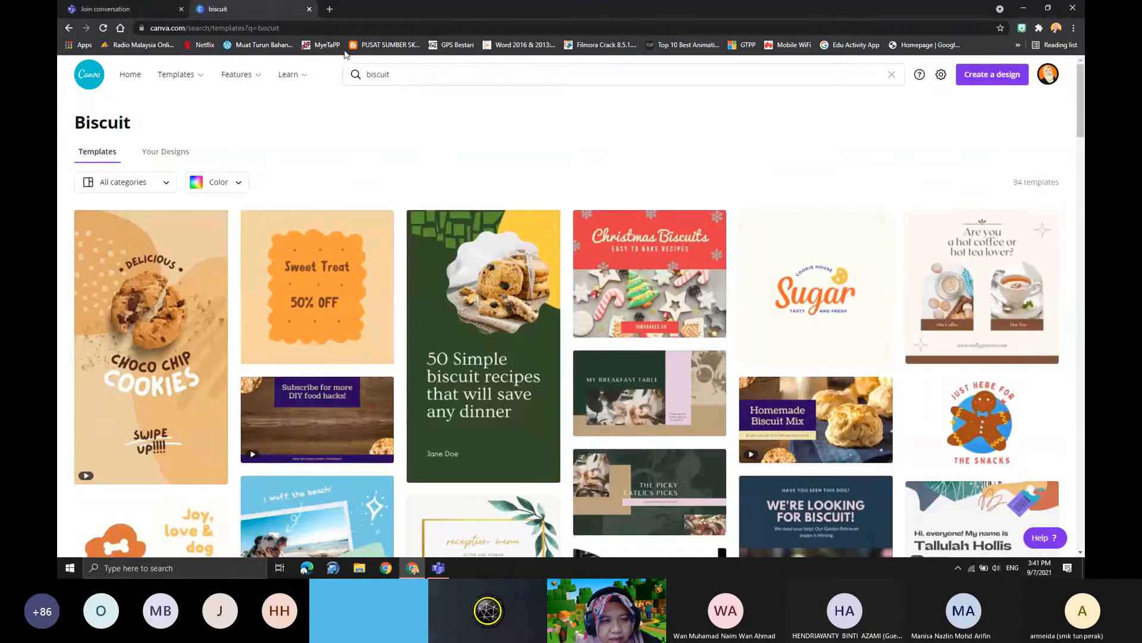
pyautogui.scroll(-5, 312, 380)
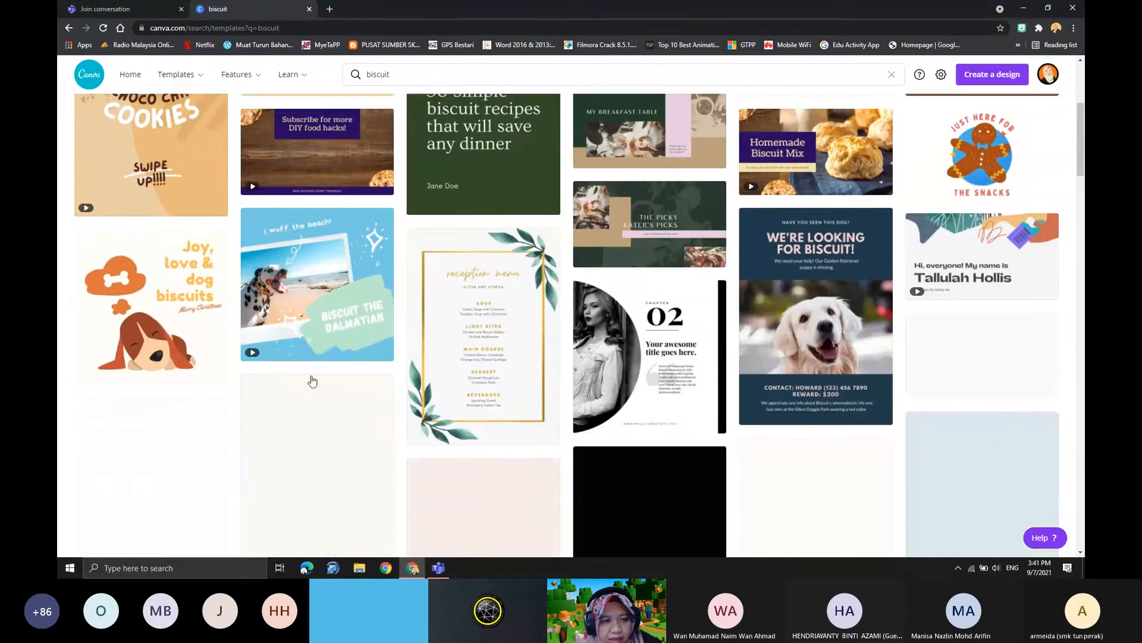
pyautogui.scroll(-3, 281, 368)
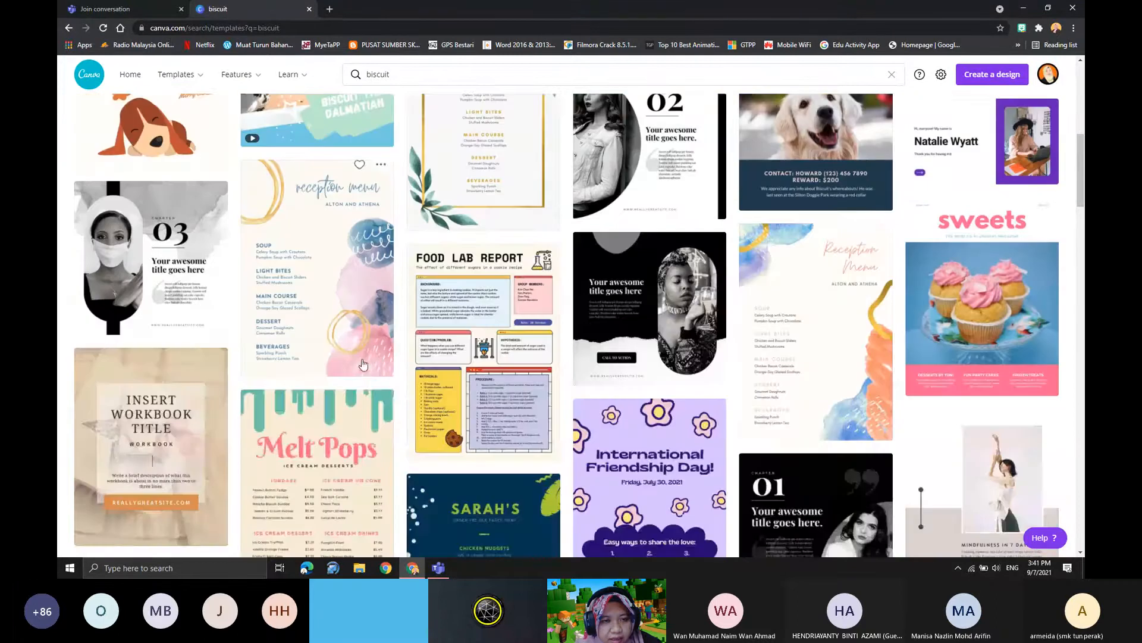
pyautogui.scroll(-2, 405, 442)
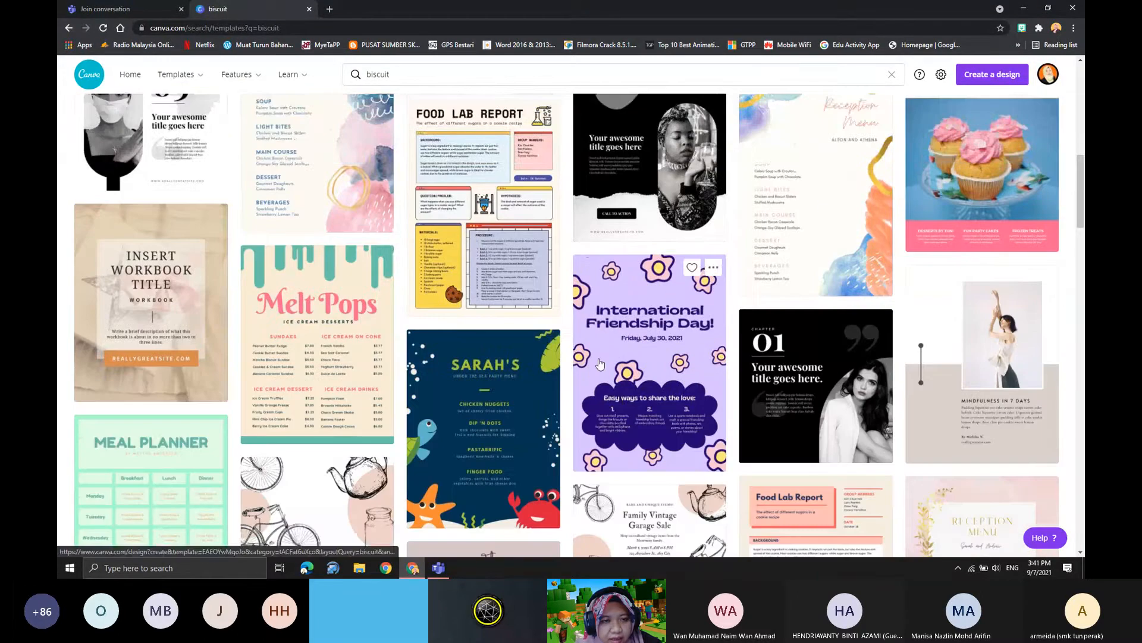
pyautogui.scroll(4, 600, 364)
pyautogui.scroll(-10, 441, 418)
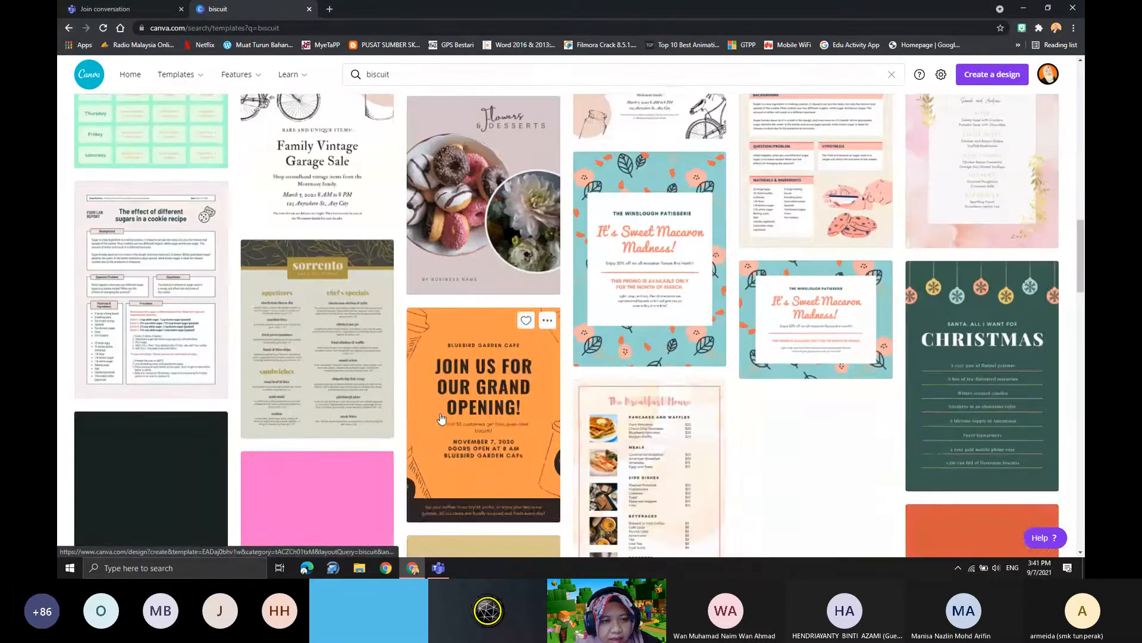
# - Open the green and yellow "50 Simple biscuit recipes" template from the biscuit results and select its background
pyautogui.scroll(2, 425, 374)
pyautogui.scroll(15, 405, 305)
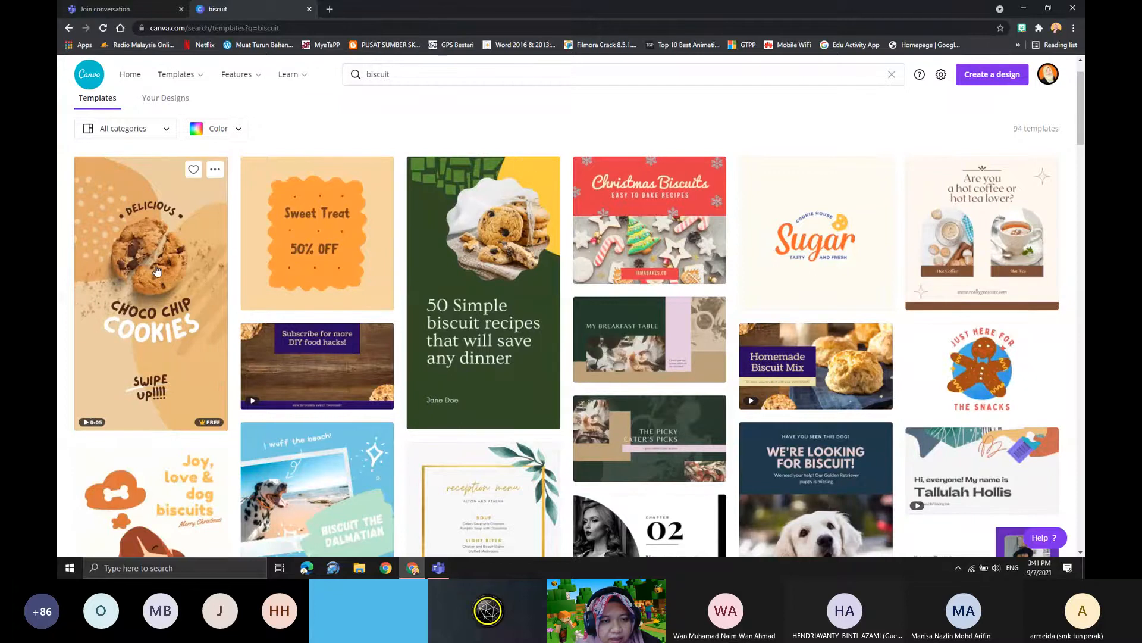
pyautogui.click(483, 277)
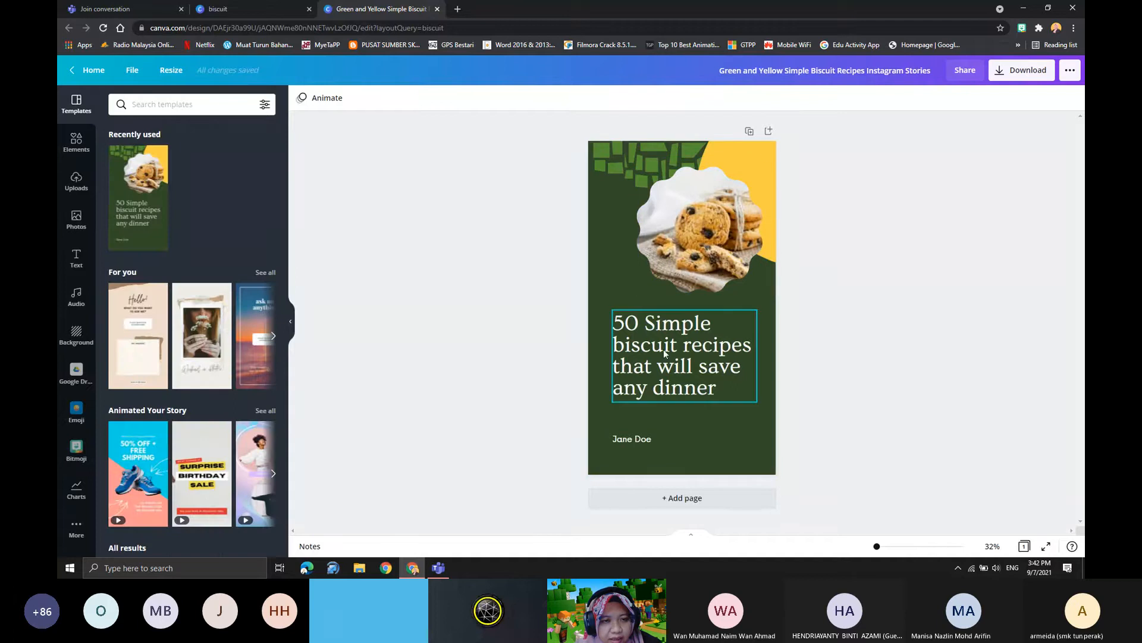
pyautogui.click(614, 205)
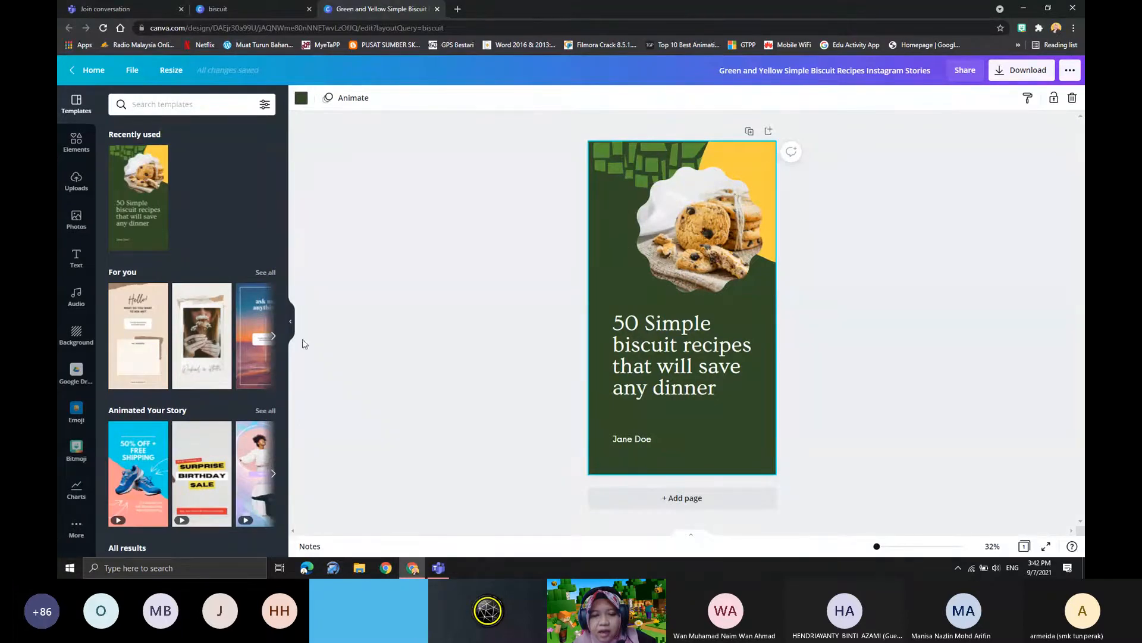
# - Resize the biscuit recipes design itself, without making a copy, to a custom size of 30.5 by 60.9 cm
pyautogui.click(171, 71)
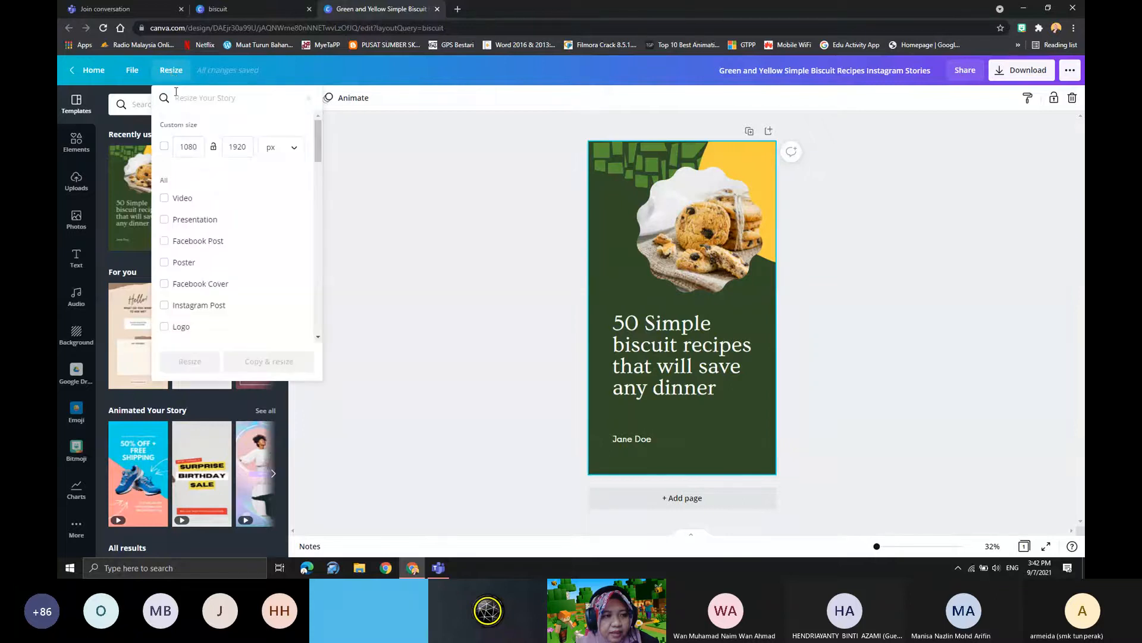
pyautogui.click(181, 147)
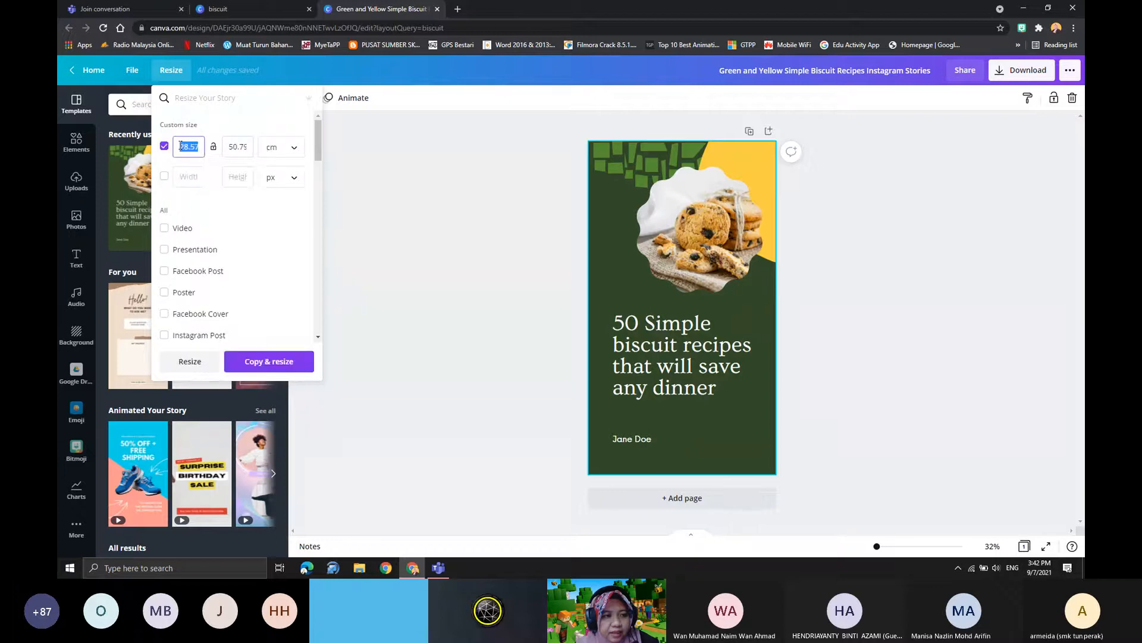
pyautogui.write('305')
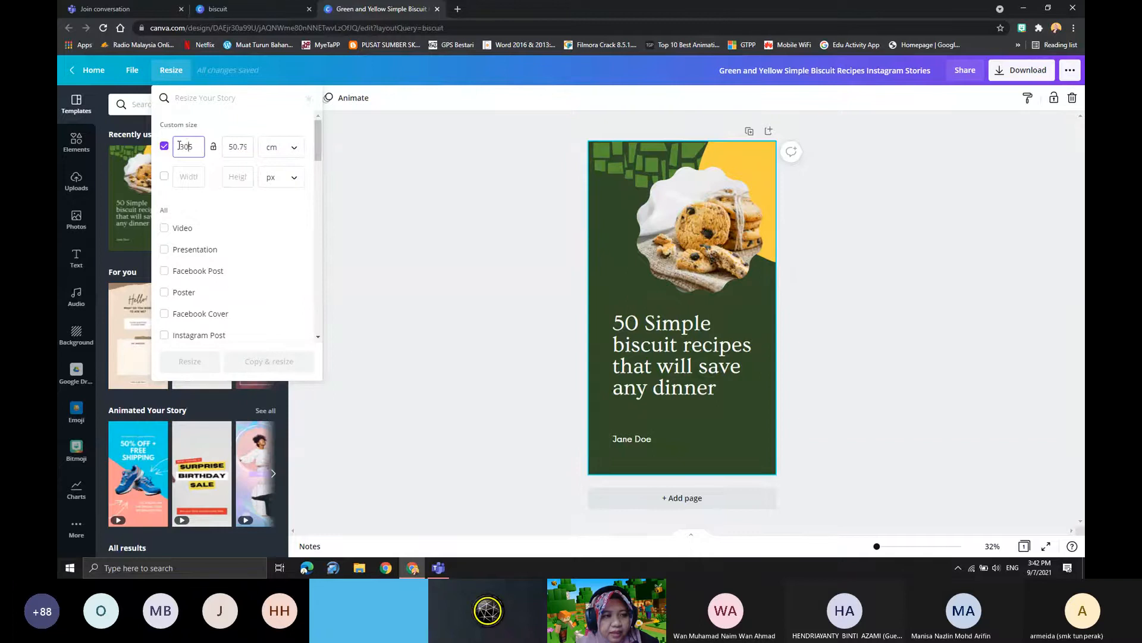
pyautogui.click(244, 146)
pyautogui.moveTo(244, 146); pyautogui.dragTo(228, 147)
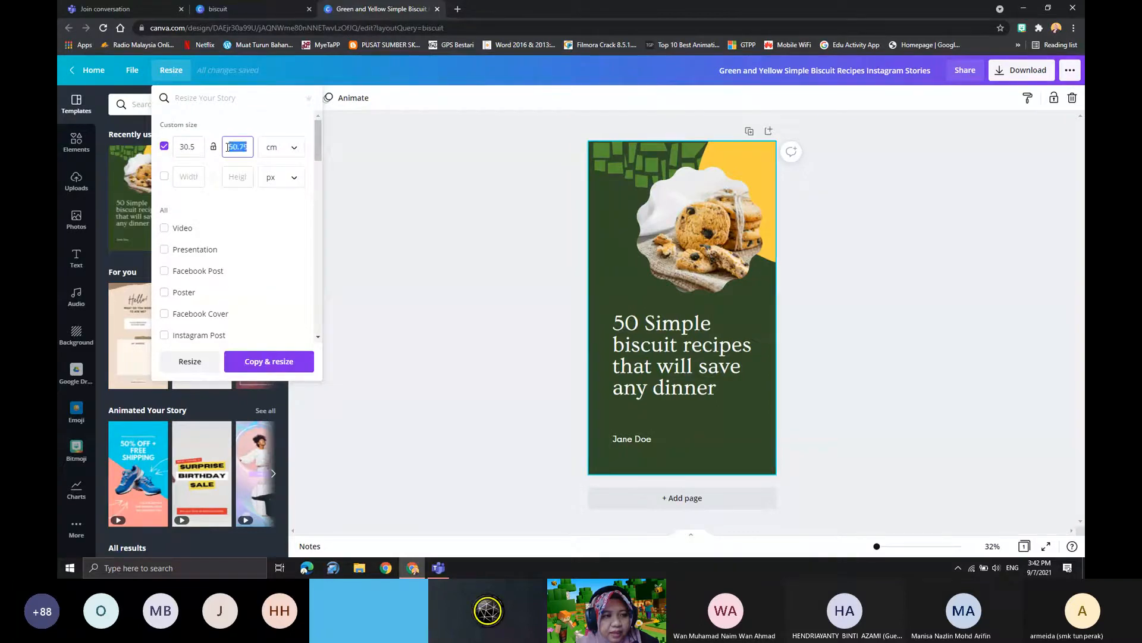
pyautogui.write('50')
pyautogui.write('.9')
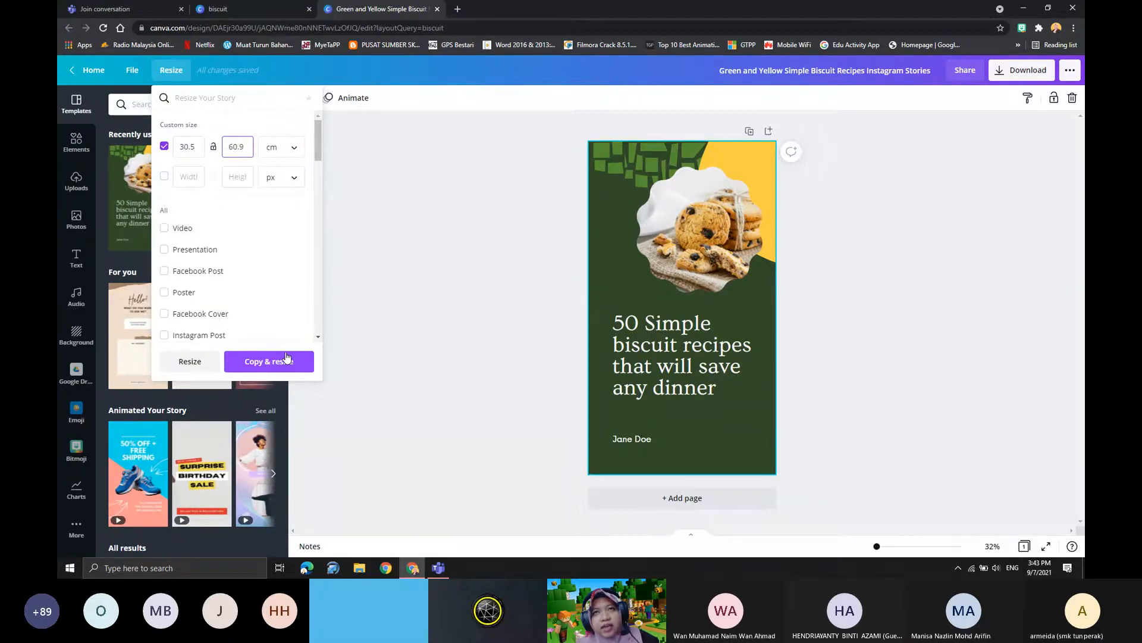
pyautogui.click(190, 364)
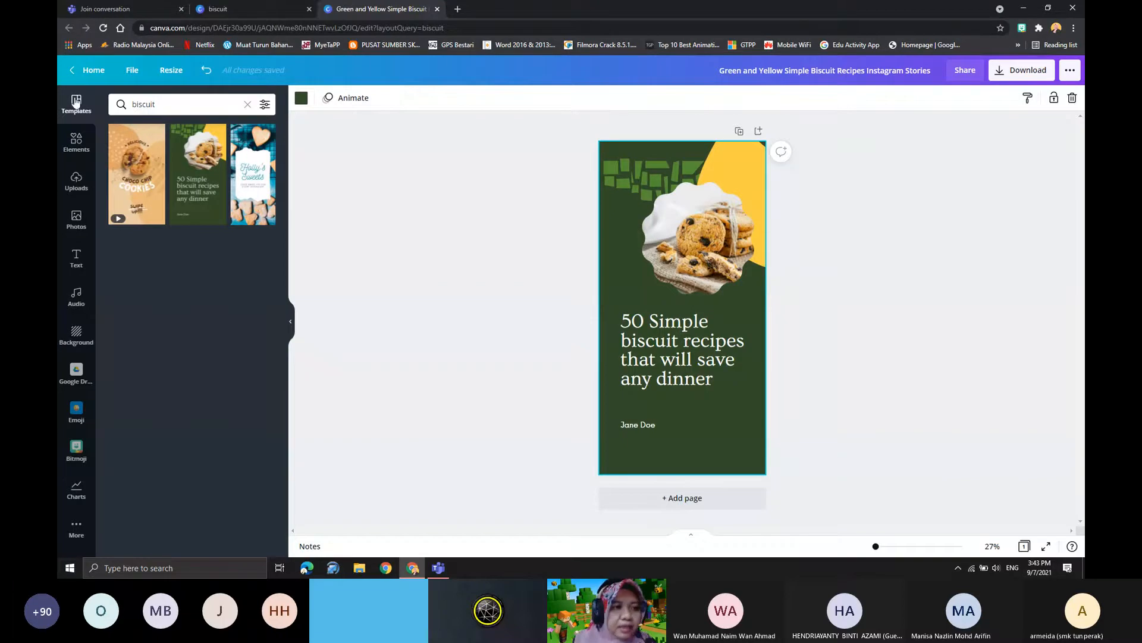
# - Return to the home page and search the templates for "poster"
pyautogui.click(87, 78)
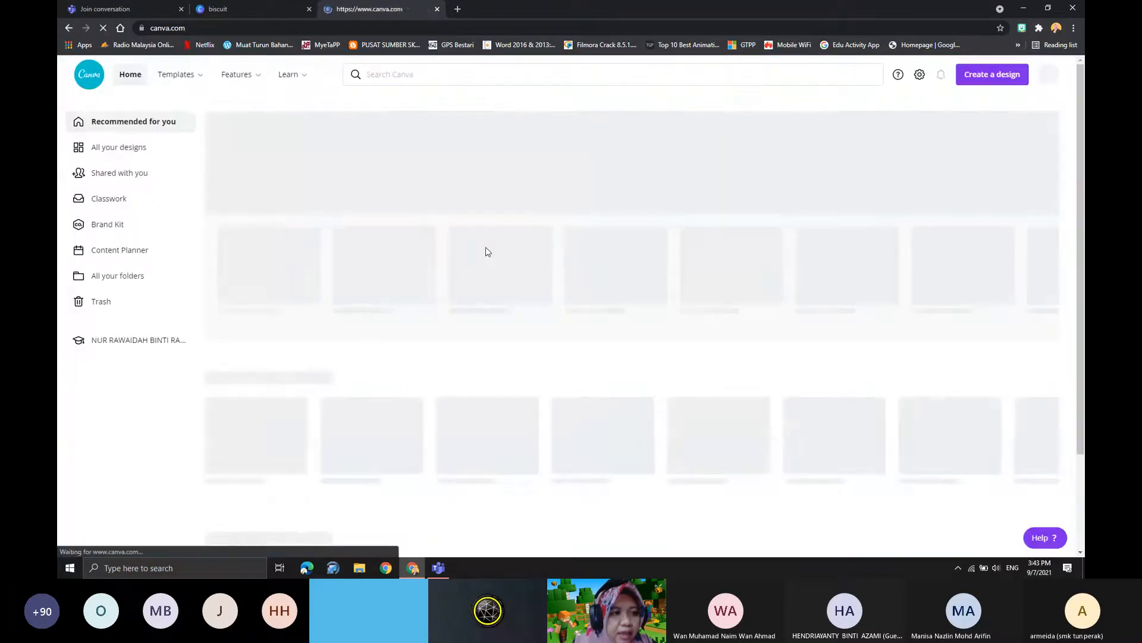
pyautogui.click(368, 76)
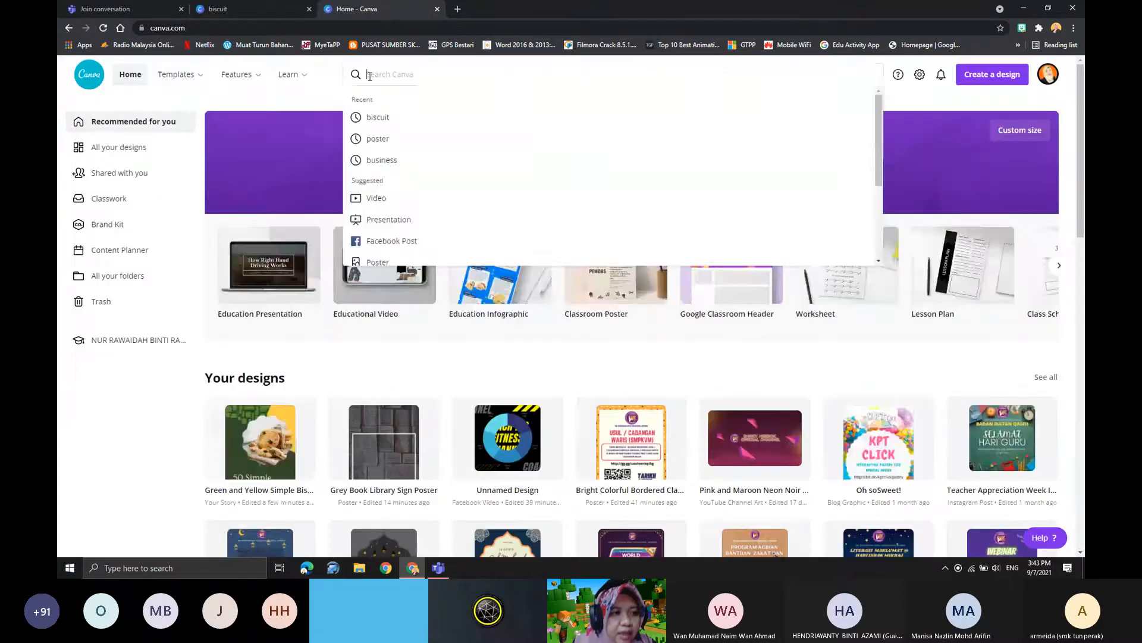
pyautogui.write('goste')
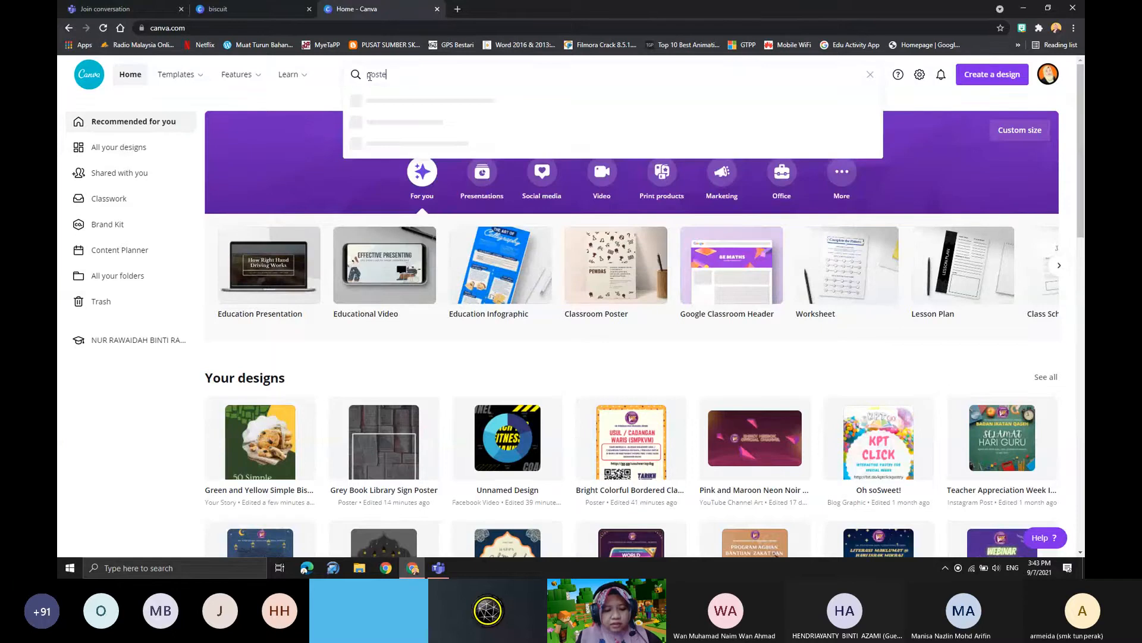
pyautogui.write('r')
pyautogui.press('Return')
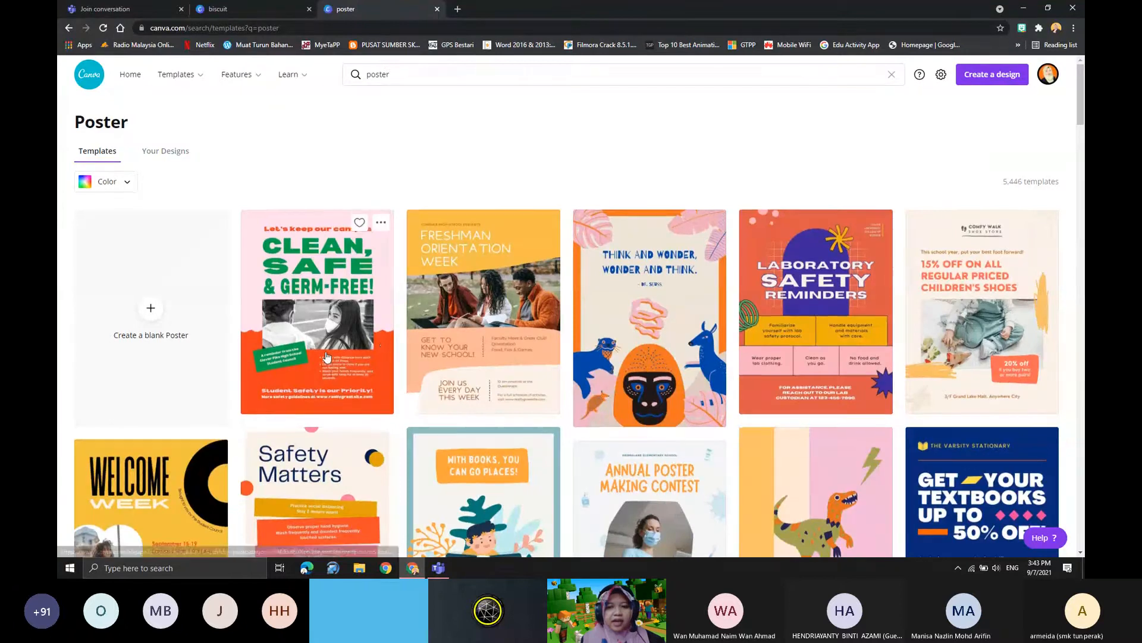
# - Browse the poster template results, from the school and safety posters down to the event, greeting and business designs
pyautogui.scroll(-3, 326, 356)
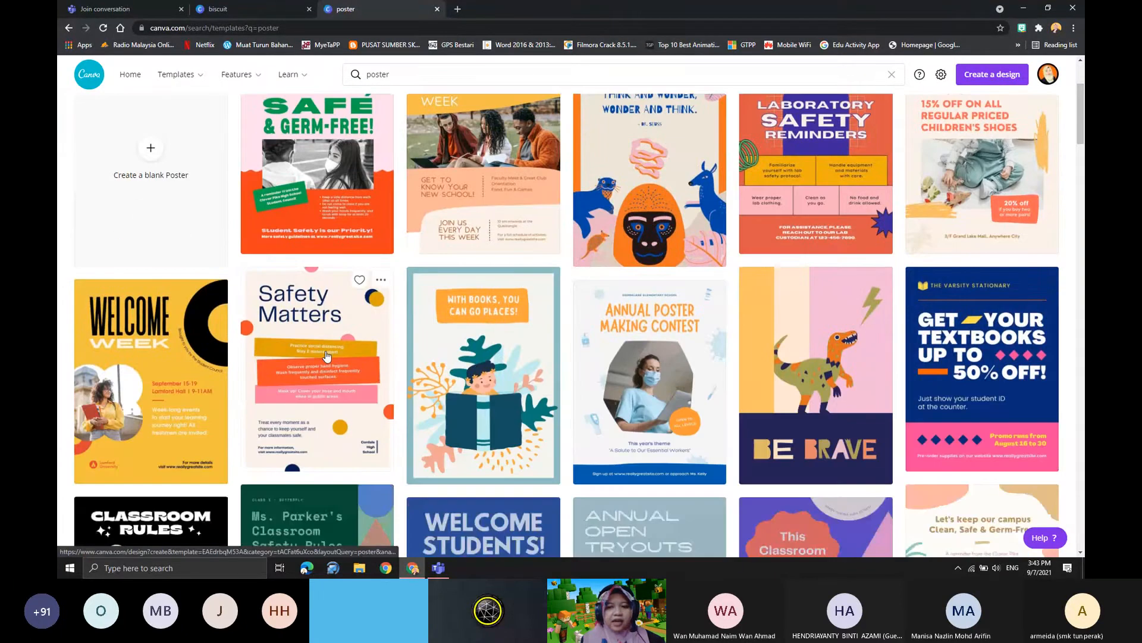
pyautogui.scroll(3, 556, 403)
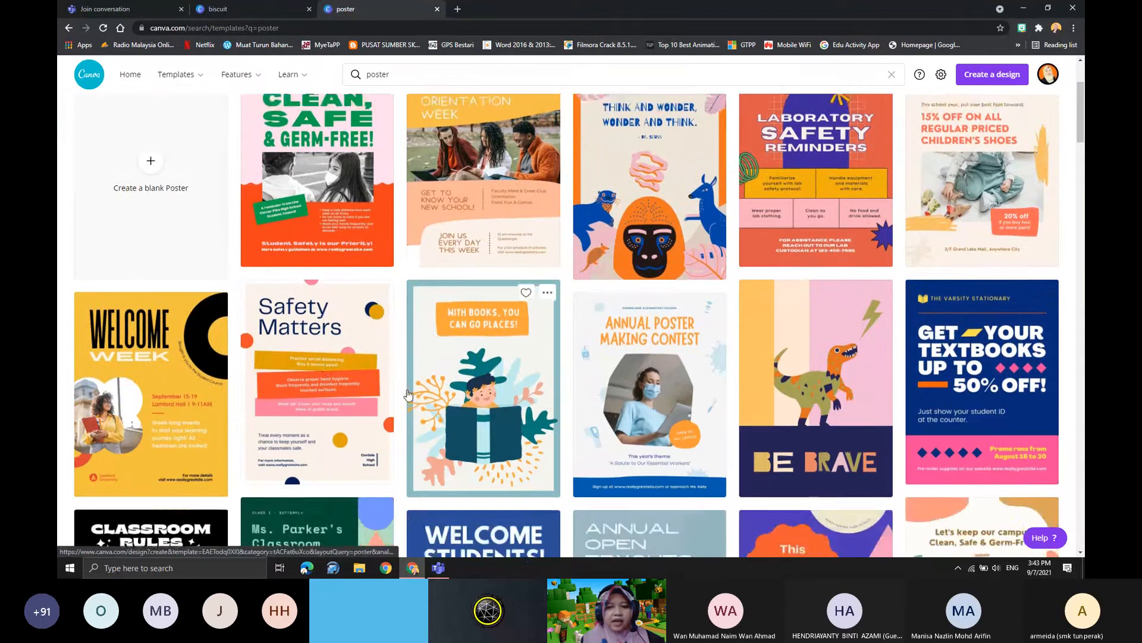
pyautogui.scroll(-1, 524, 400)
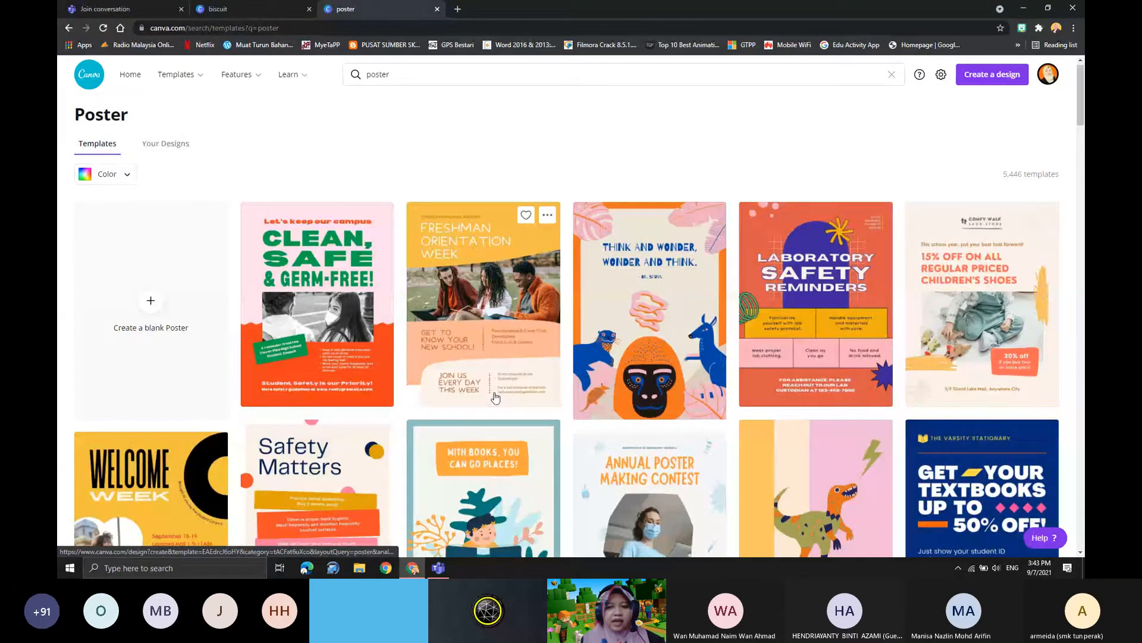
pyautogui.scroll(-12, 495, 397)
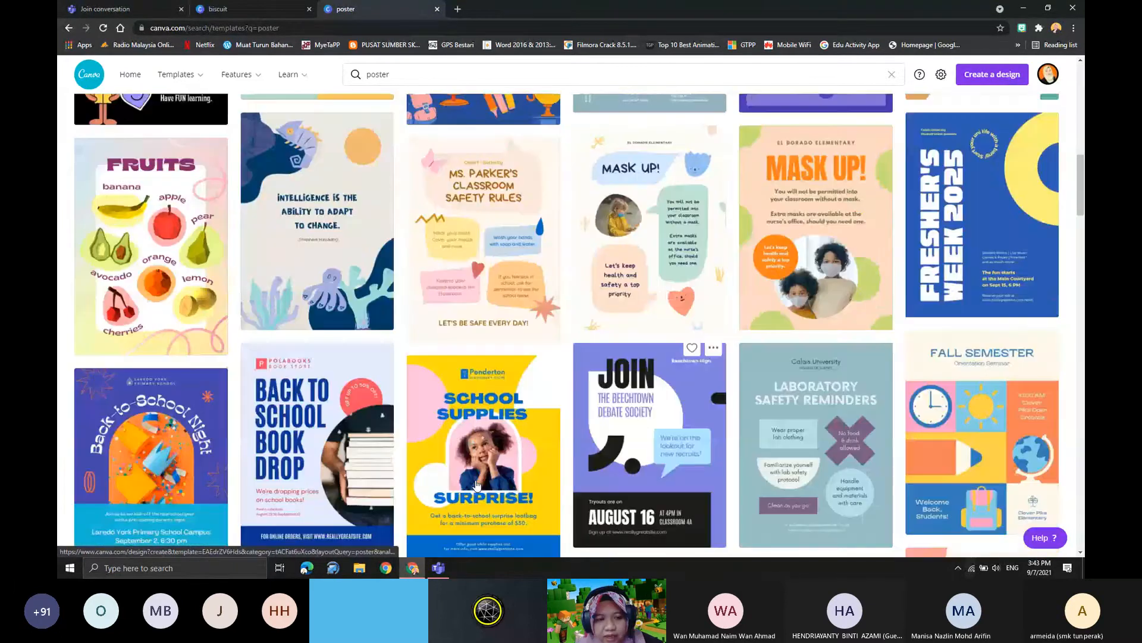
pyautogui.scroll(-8, 476, 484)
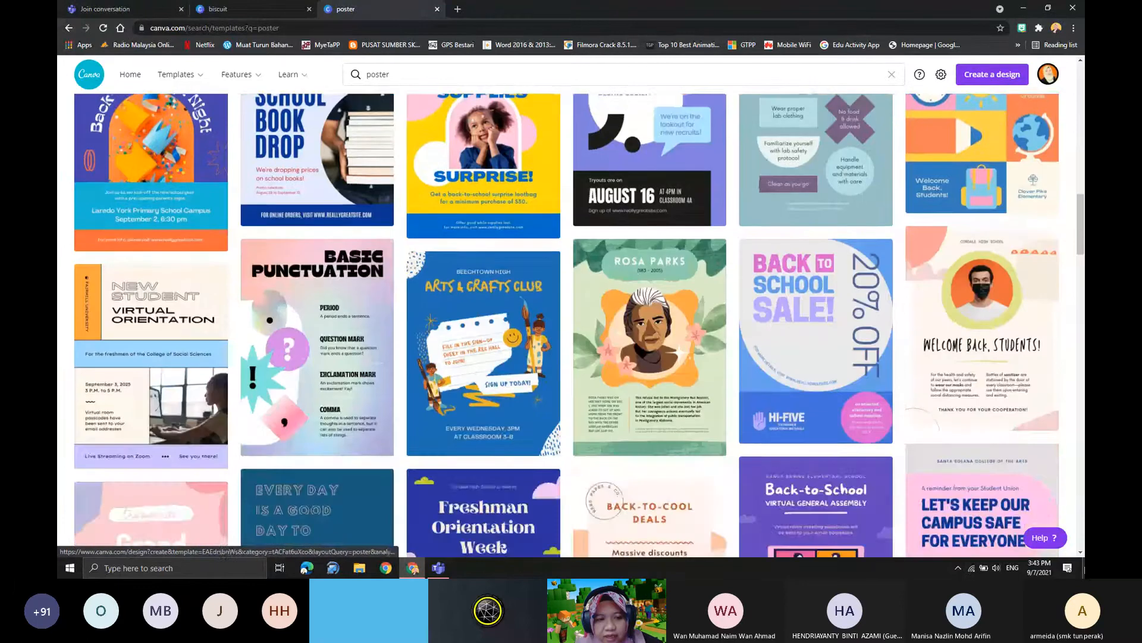
pyautogui.scroll(-1, 444, 404)
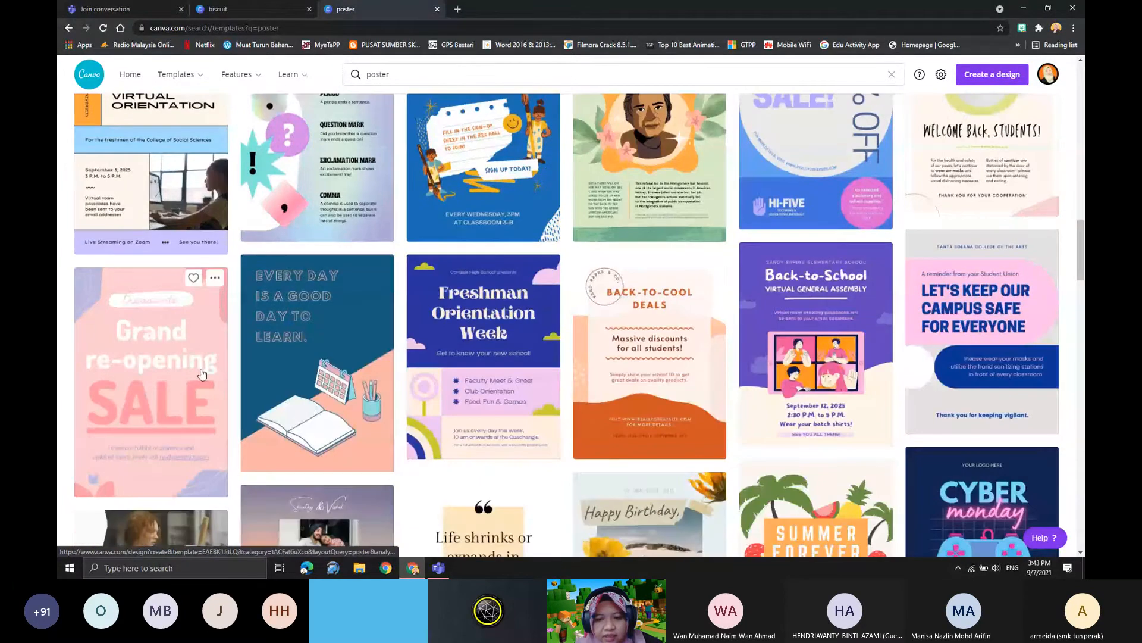
pyautogui.scroll(12, 467, 346)
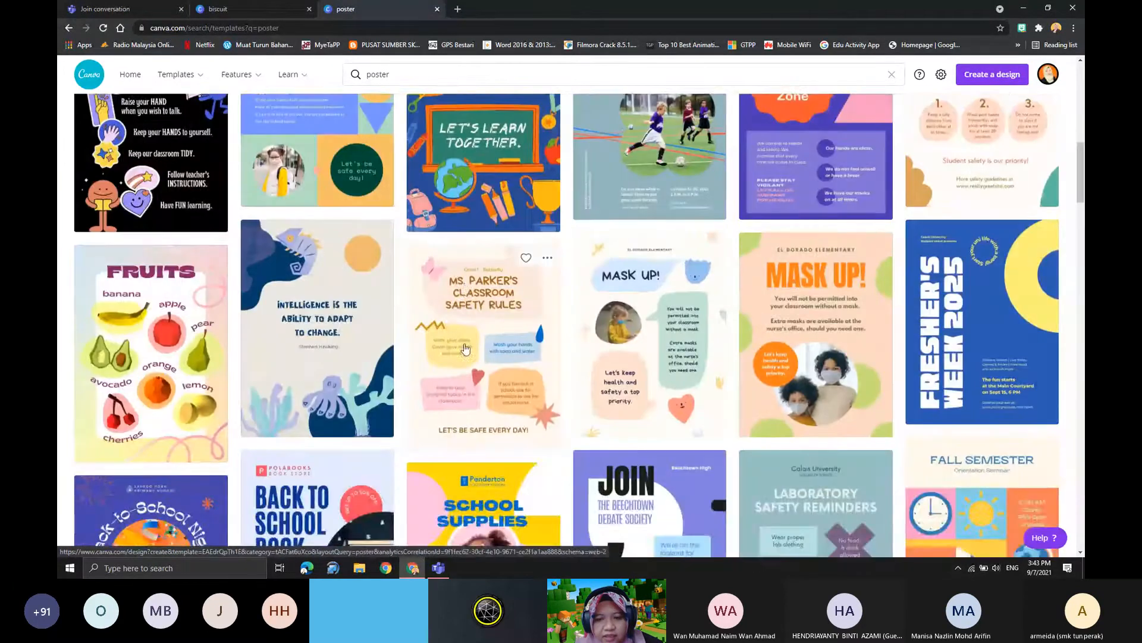
pyautogui.scroll(3, 467, 346)
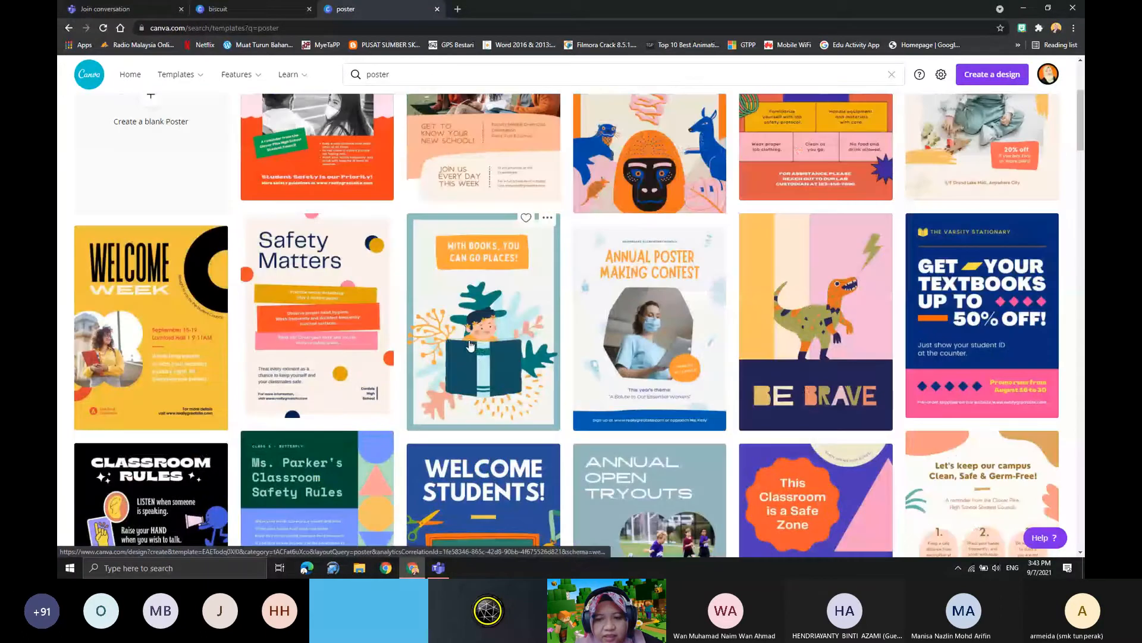
pyautogui.scroll(2, 470, 345)
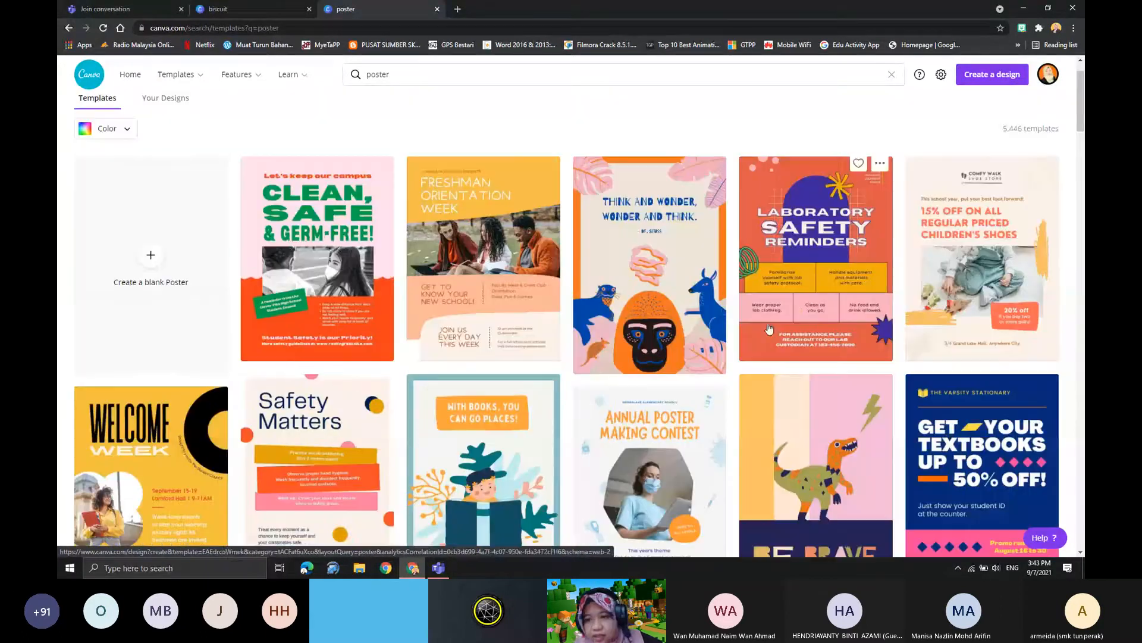
pyautogui.scroll(-9, 398, 319)
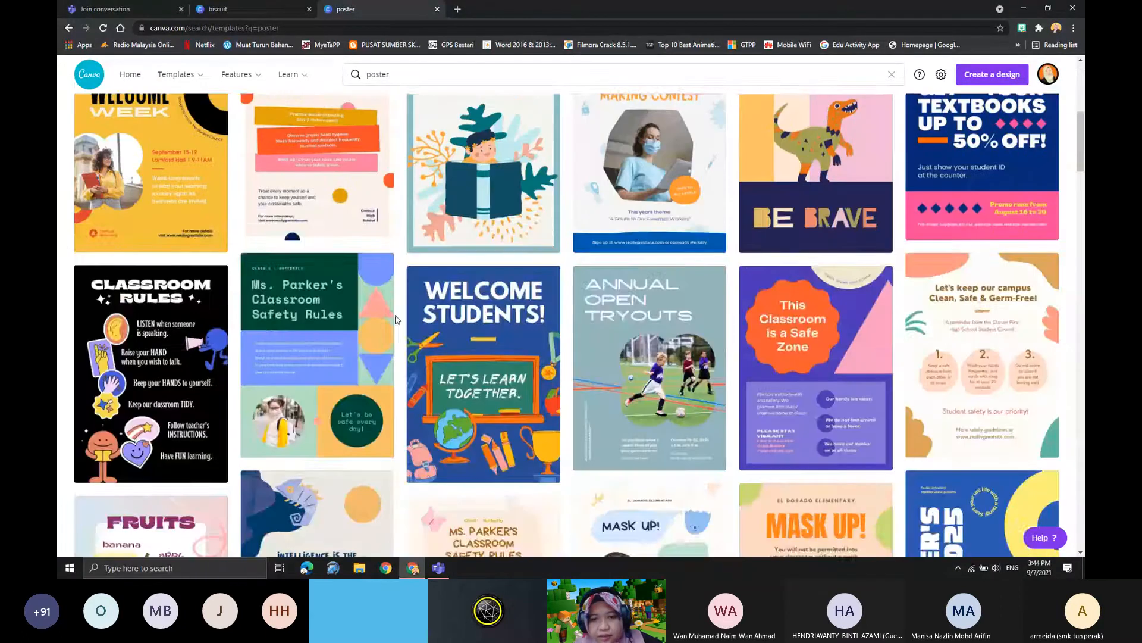
pyautogui.scroll(-2, 441, 320)
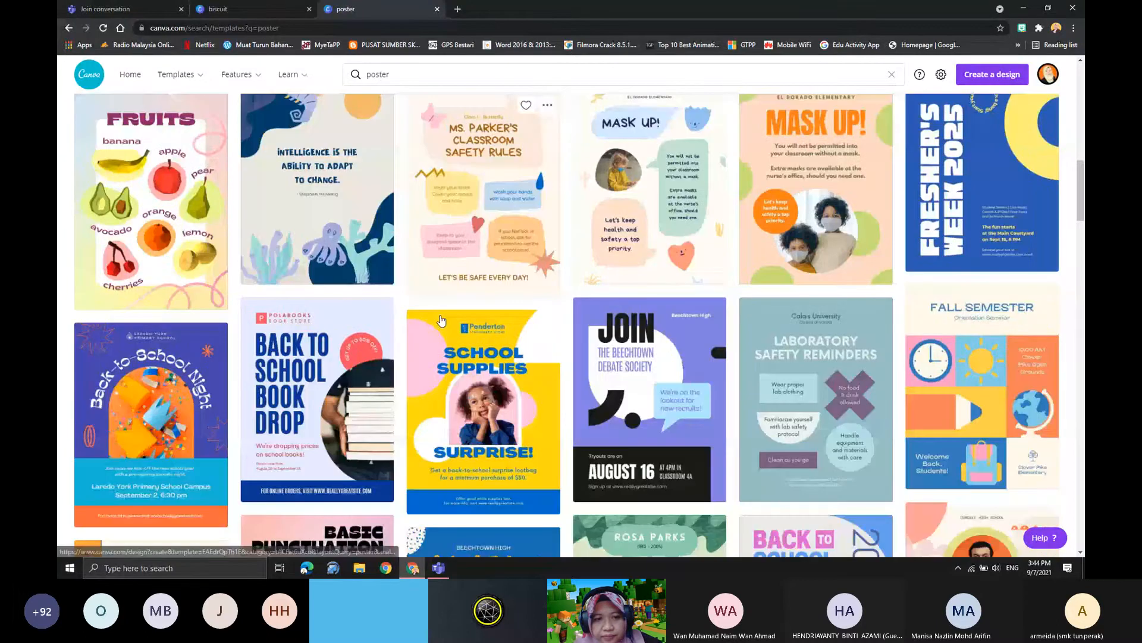
pyautogui.scroll(-12, 441, 321)
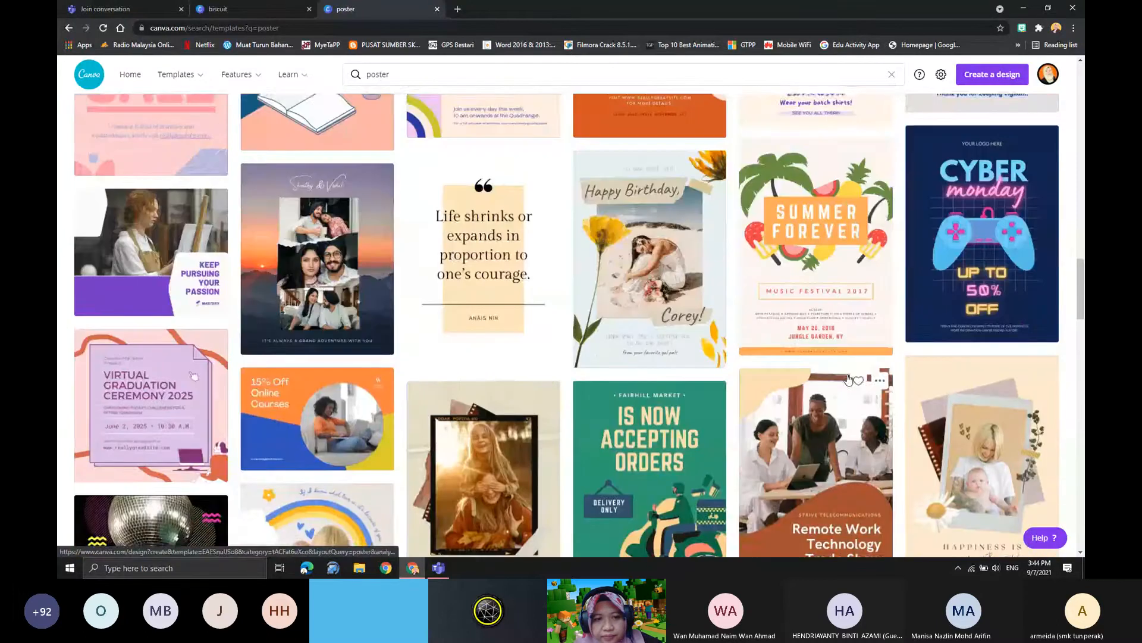
pyautogui.scroll(-2, 920, 407)
pyautogui.scroll(-4, 919, 408)
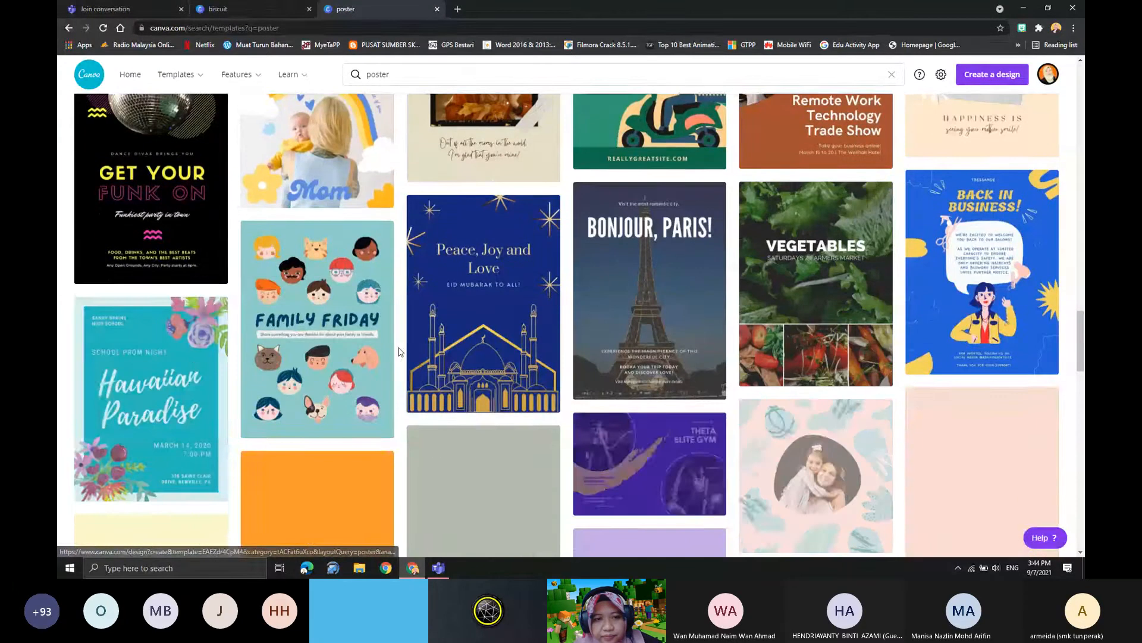
pyautogui.scroll(-4, 196, 365)
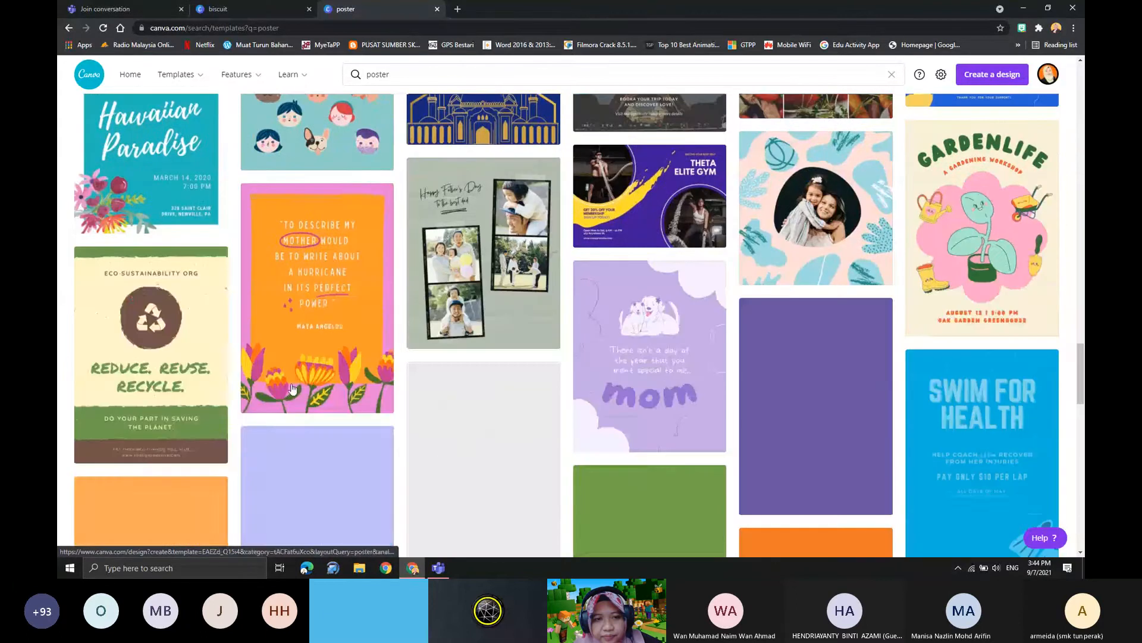
pyautogui.scroll(-3, 206, 366)
pyautogui.scroll(4, 524, 327)
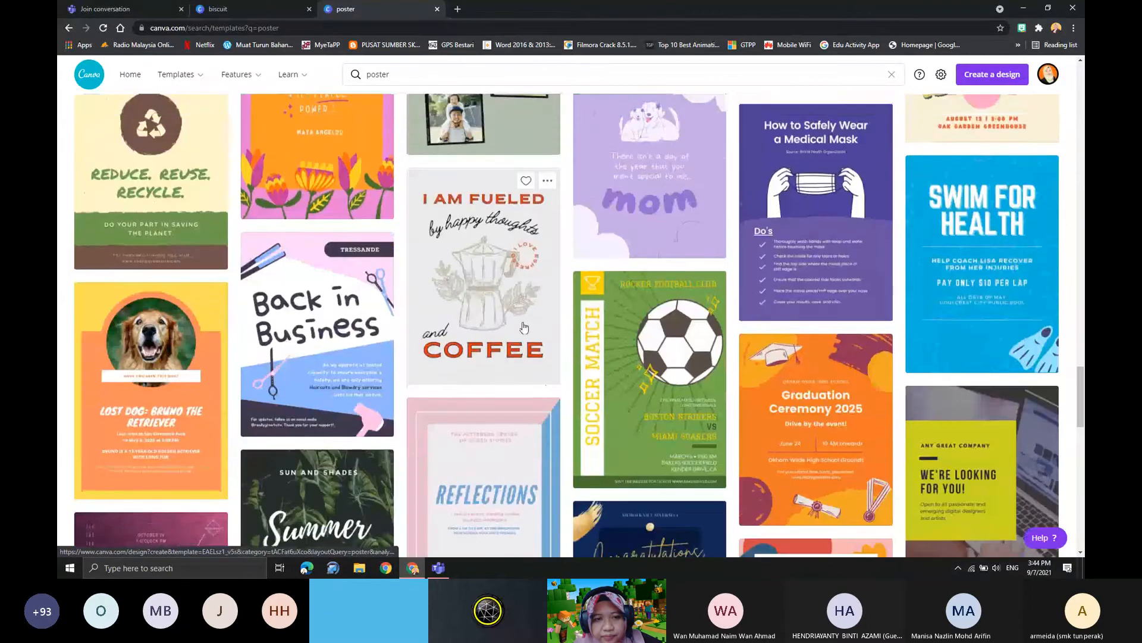
pyautogui.scroll(3, 524, 327)
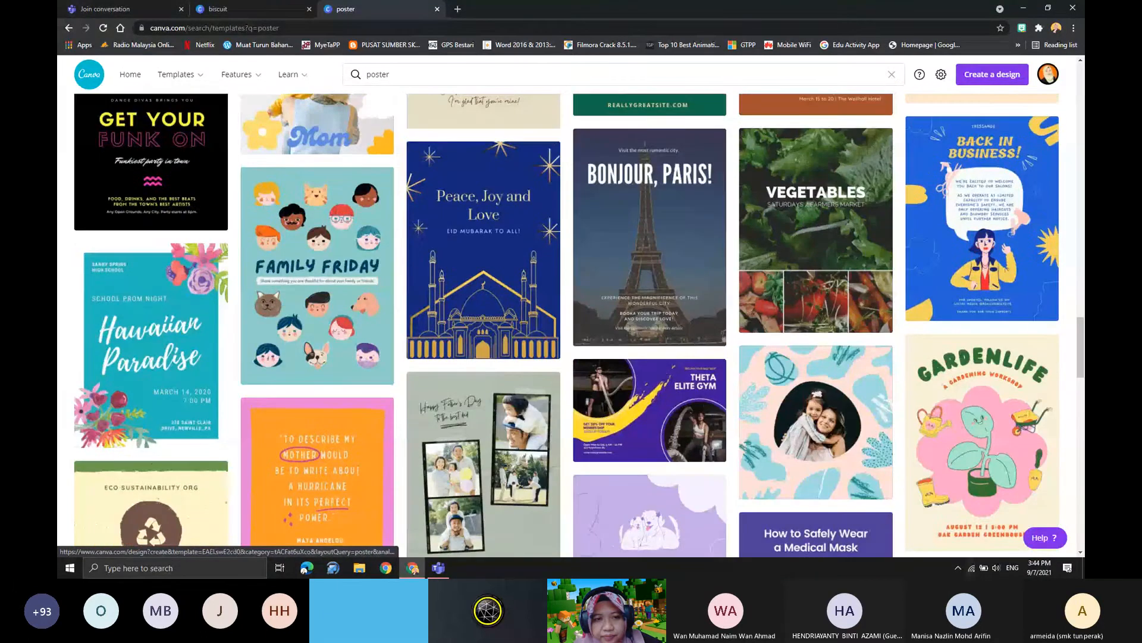
# - Open the "Hawaiian Paradise" prom poster template and check its resize options without changing the size
pyautogui.click(142, 353)
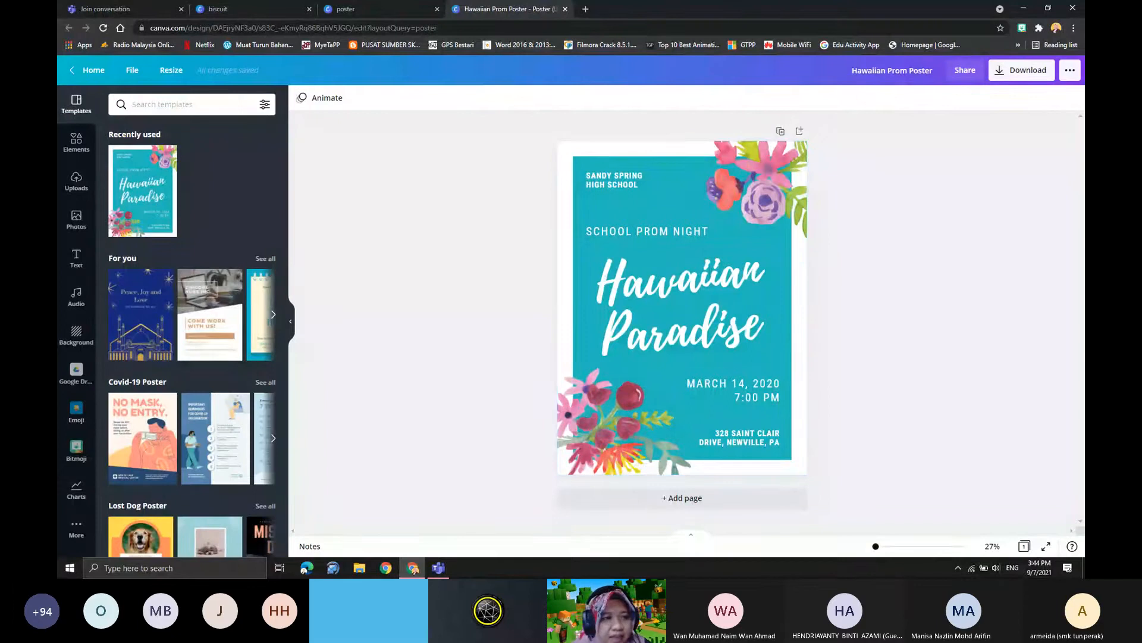
pyautogui.click(171, 71)
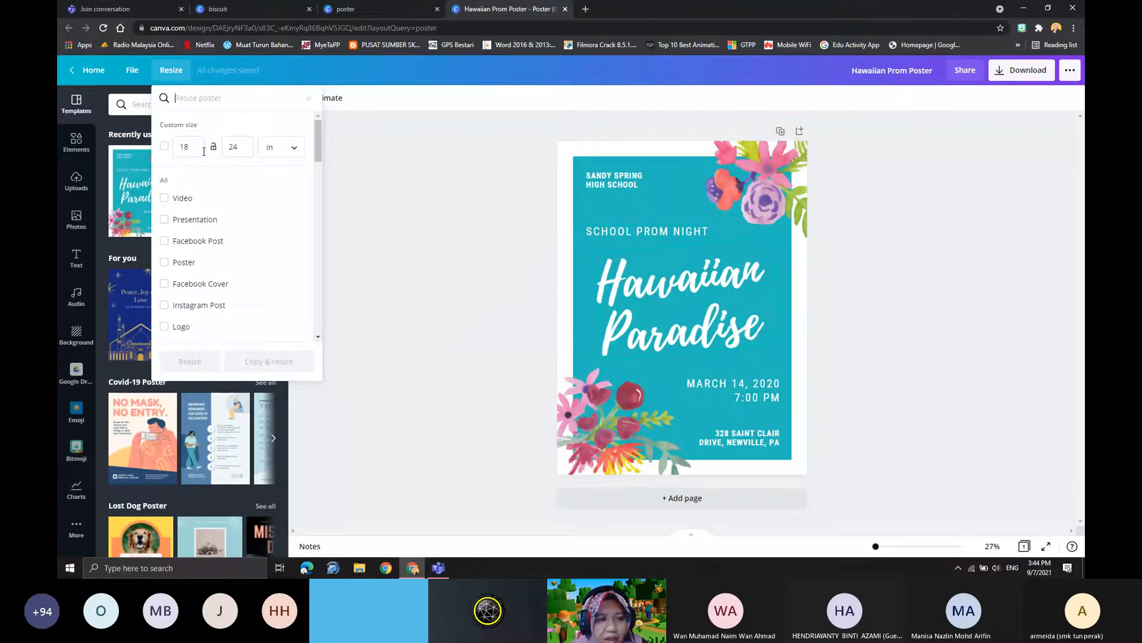
pyautogui.click(503, 266)
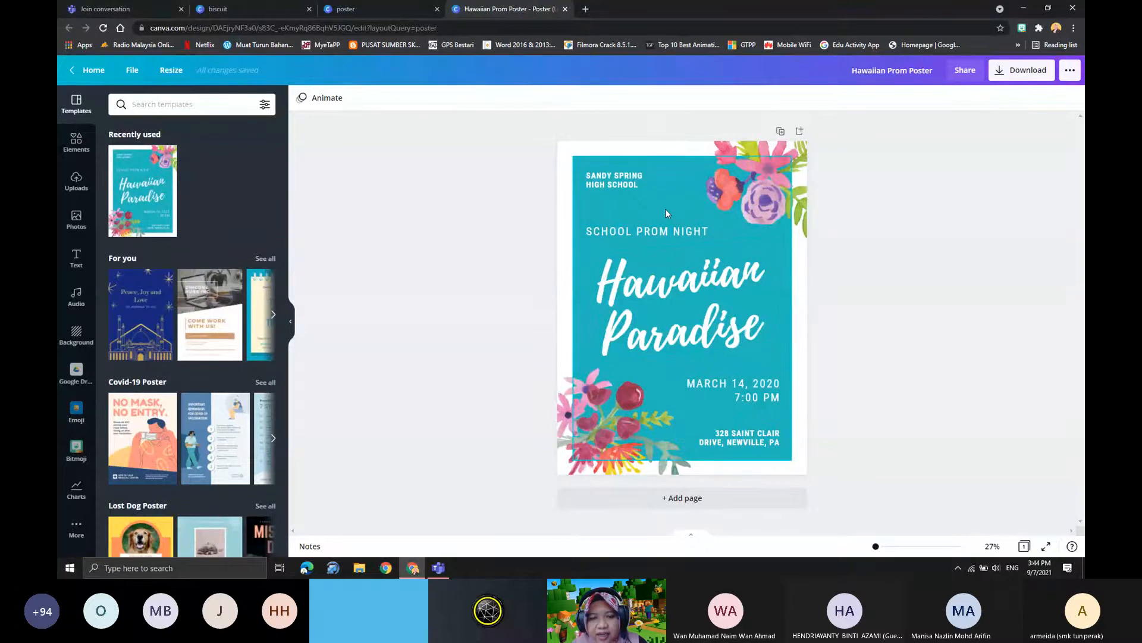
# - Select the "School Prom Night" text and show the rulers around the poster
pyautogui.click(644, 234)
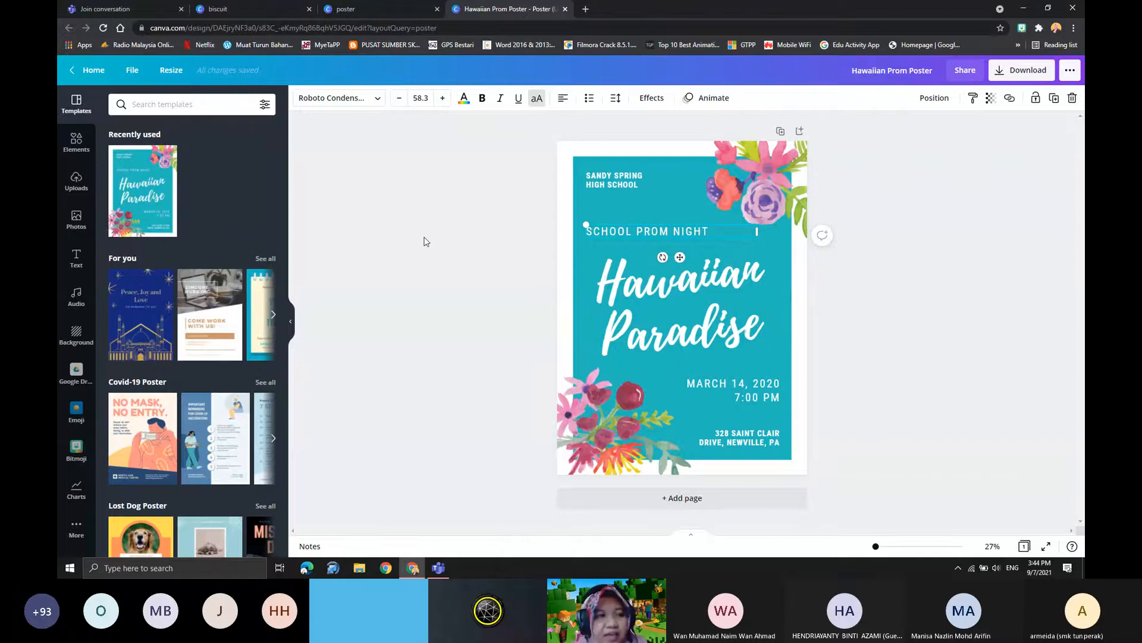
pyautogui.click(131, 71)
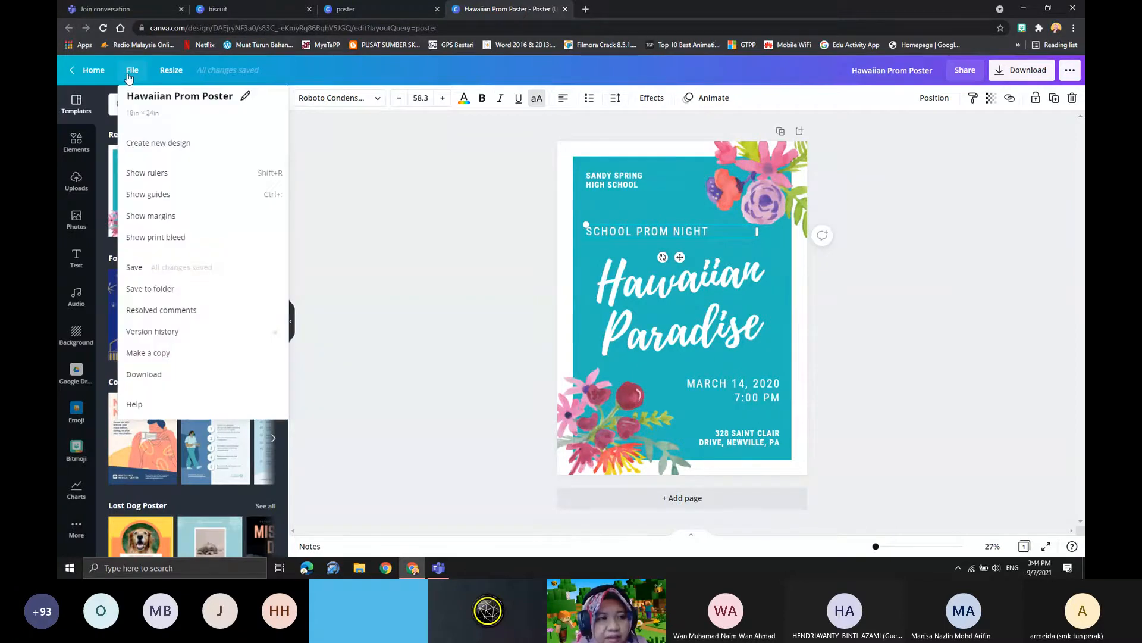
pyautogui.click(156, 177)
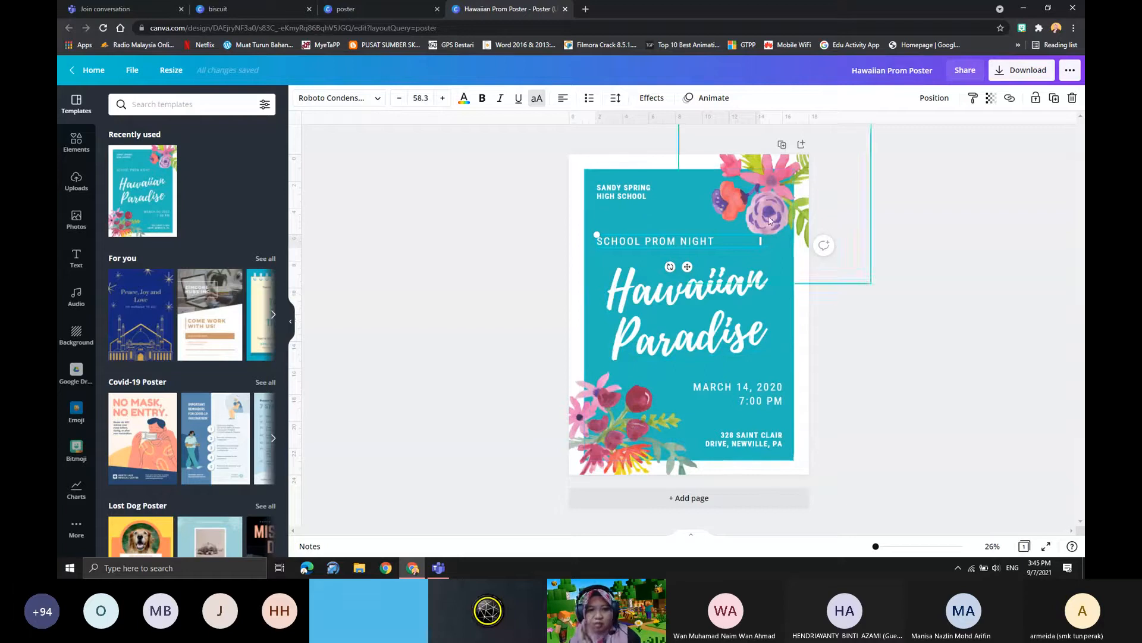
# - Show the margins on the poster and select its upper flower artwork and text boxes one after another
pyautogui.click(133, 71)
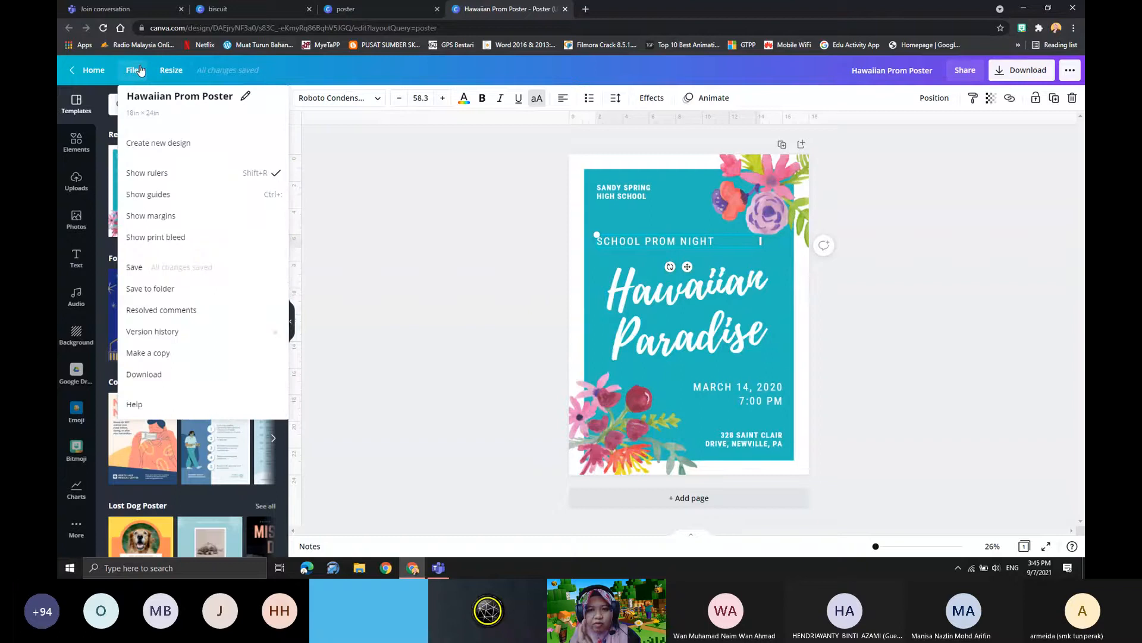
pyautogui.click(173, 221)
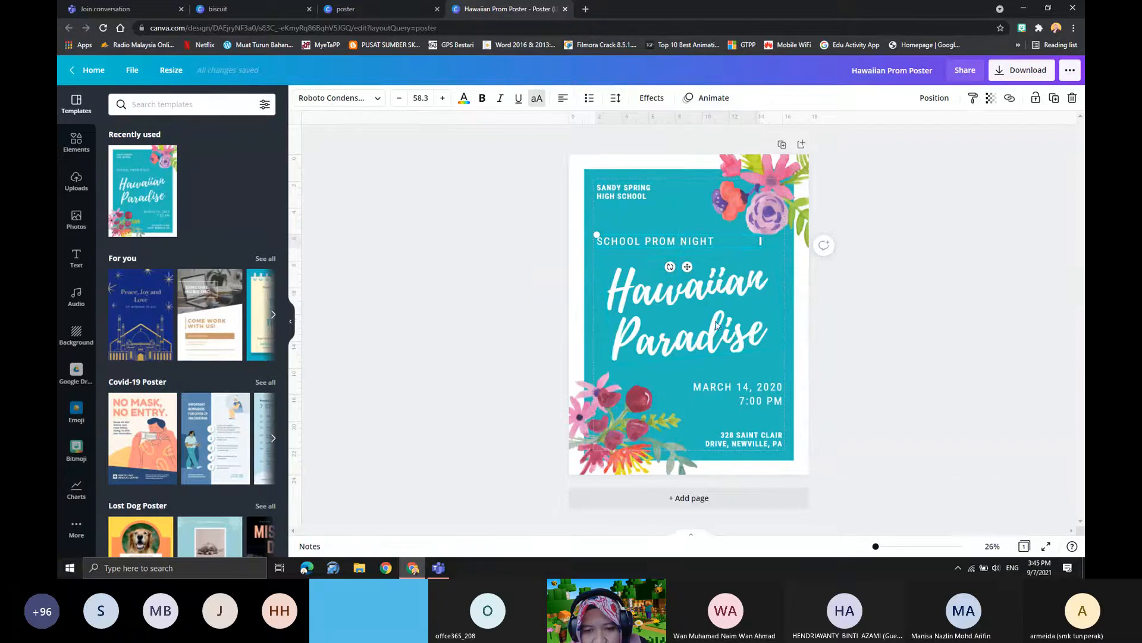
pyautogui.click(690, 197)
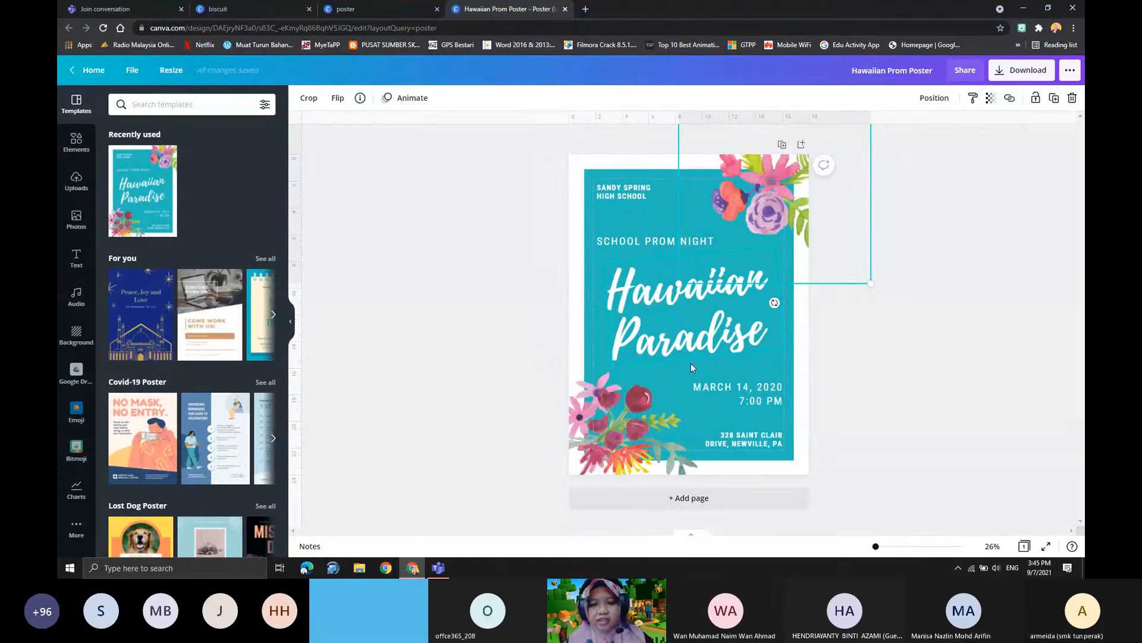
pyautogui.click(668, 341)
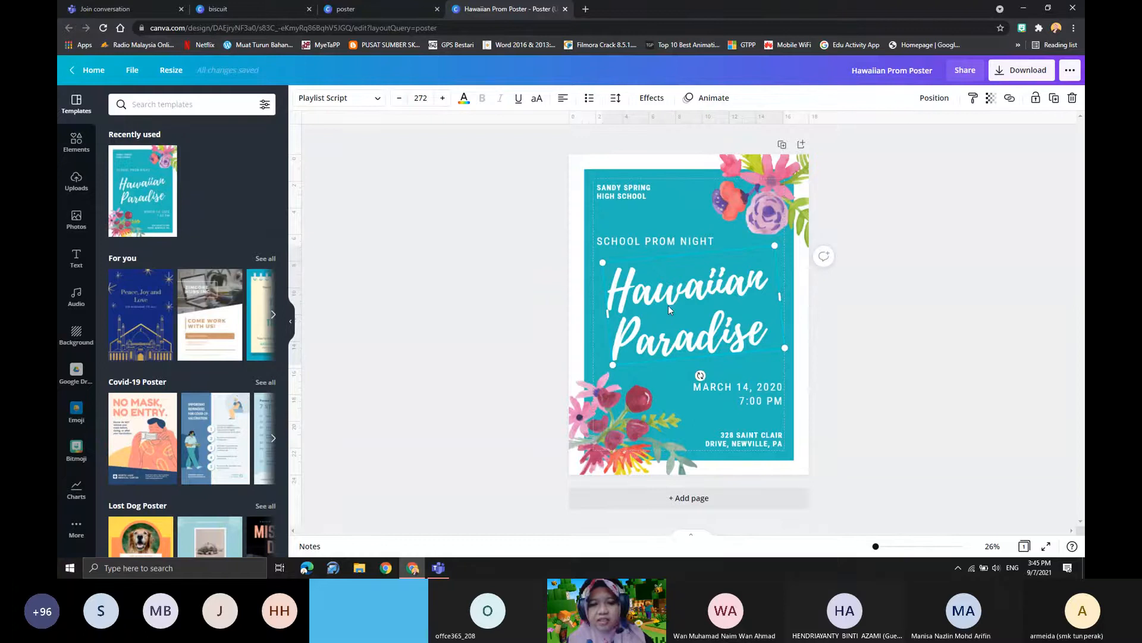
pyautogui.click(629, 195)
pyautogui.click(641, 296)
pyautogui.click(720, 391)
pyautogui.click(731, 442)
# - Replace the "Hawaiian Paradise" title text with "JUALAN BISKUT"
pyautogui.doubleClick(671, 299)
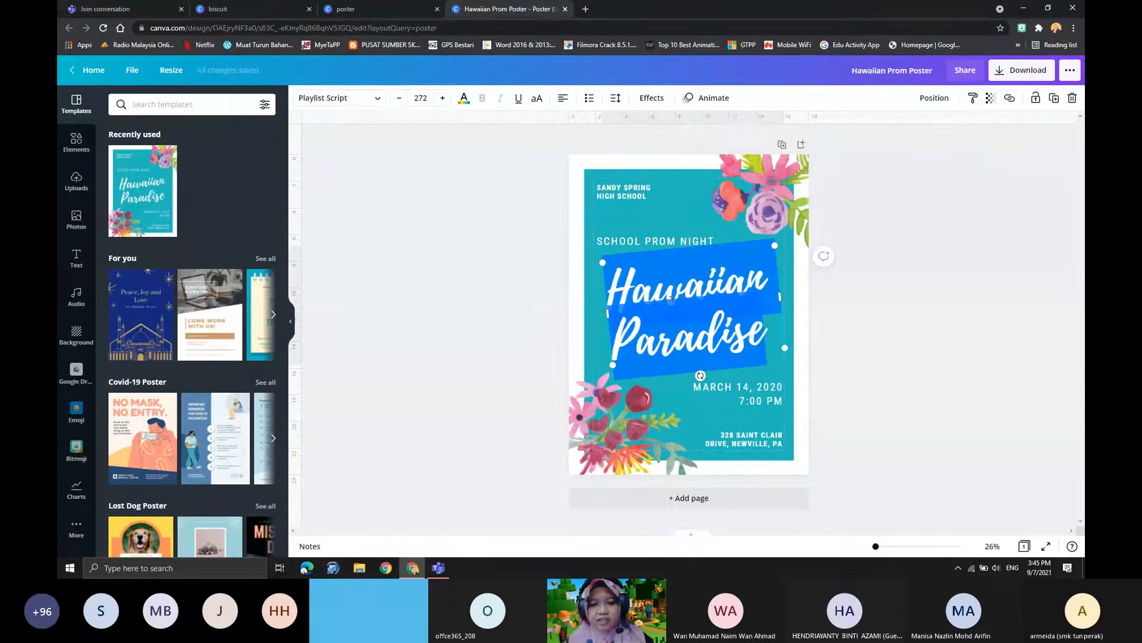
pyautogui.write('jul')
pyautogui.press('BackSpace')
pyautogui.press('BackSpace')
pyautogui.press('BackSpace')
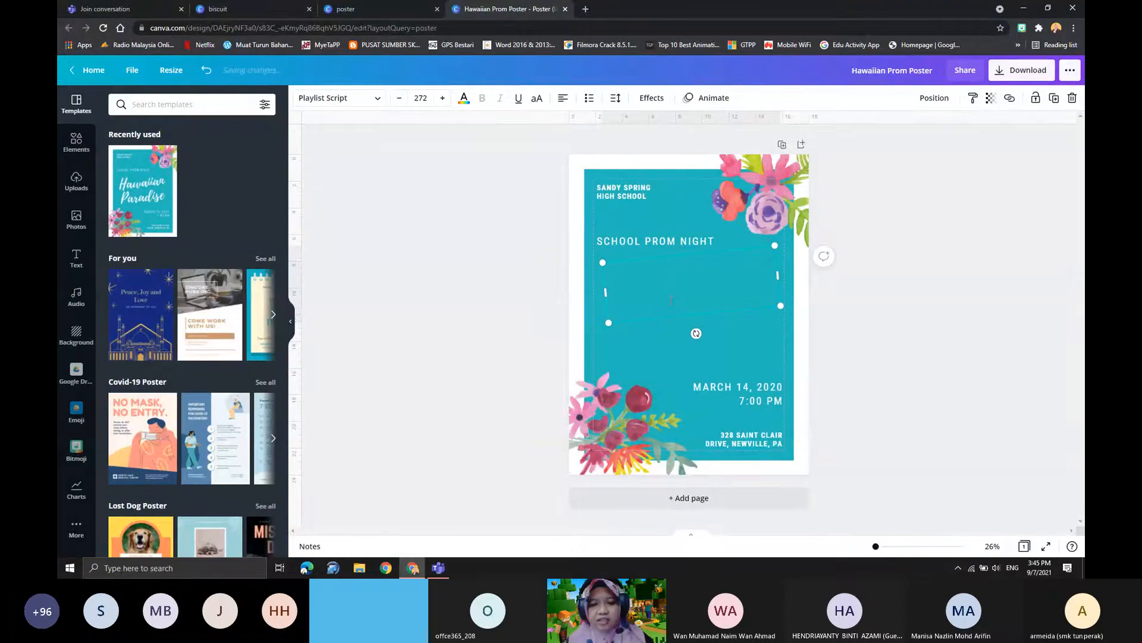
pyautogui.press('capslock')
pyautogui.write('JUALAN')
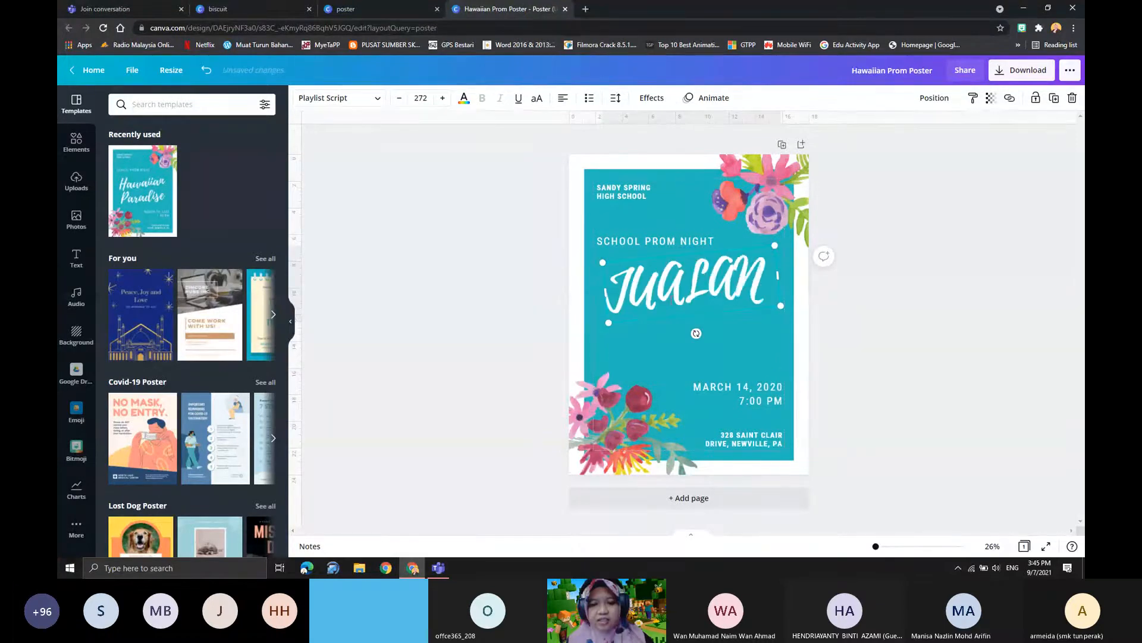
pyautogui.write(' BISKUT')
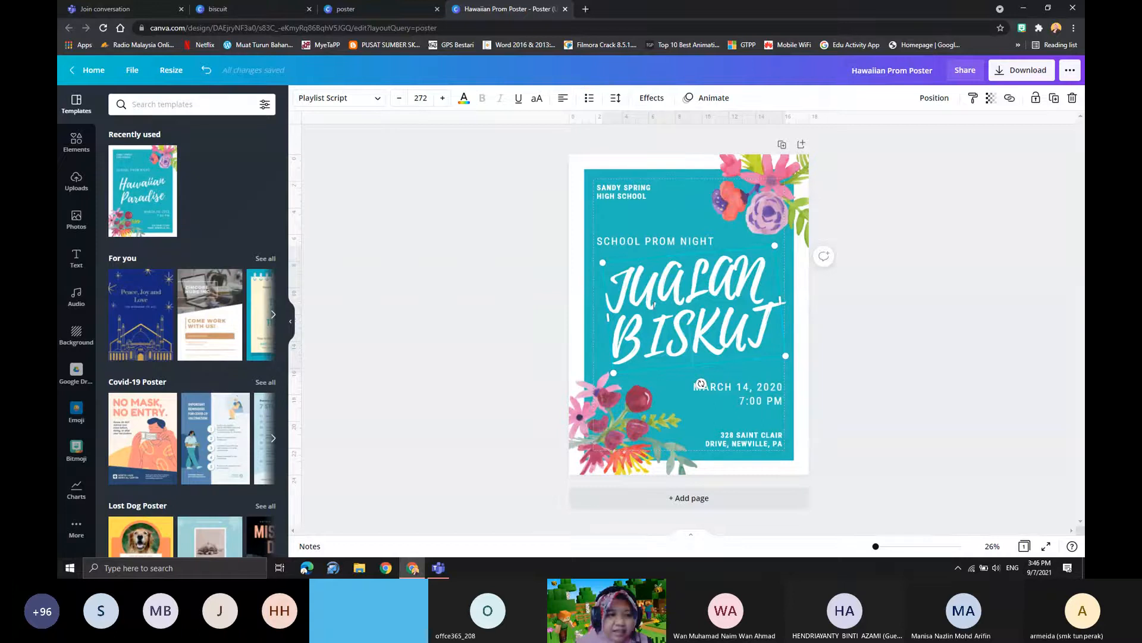
# - Delete the address text at the poster's bottom and the "Sandy Spring High School" text at its top
pyautogui.click(636, 189)
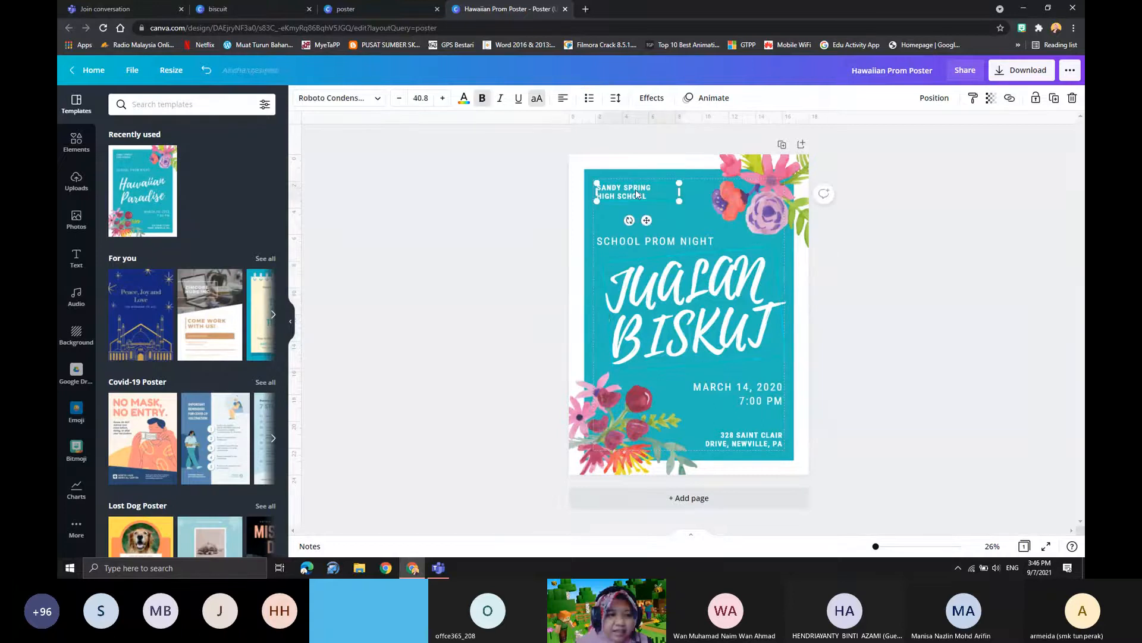
pyautogui.click(670, 294)
pyautogui.click(751, 442)
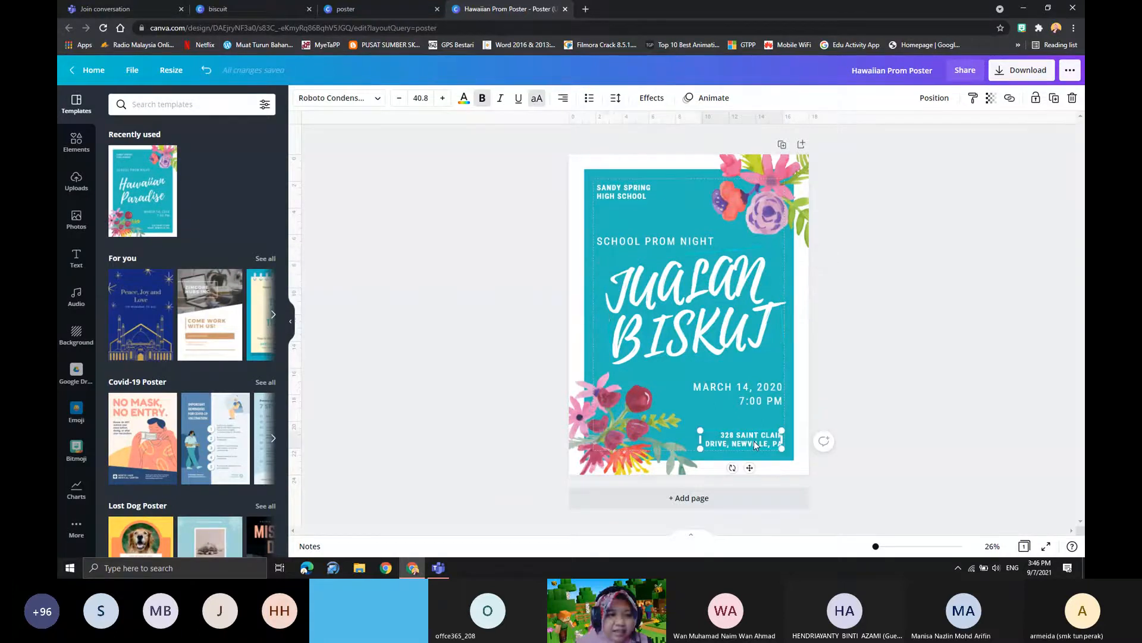
pyautogui.press('Delete')
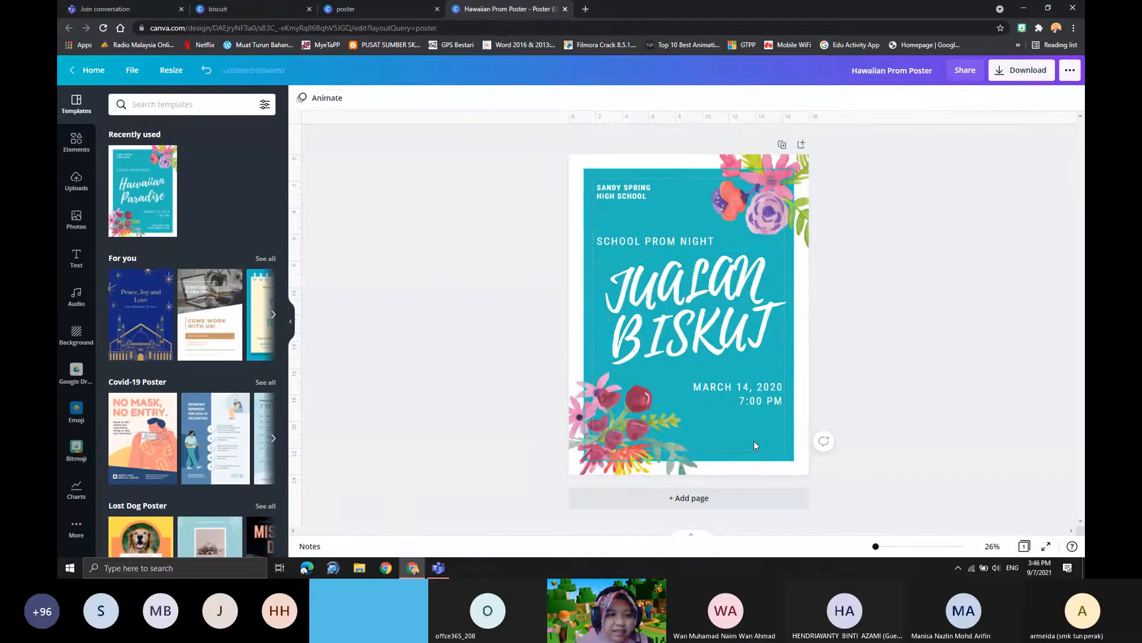
pyautogui.click(743, 411)
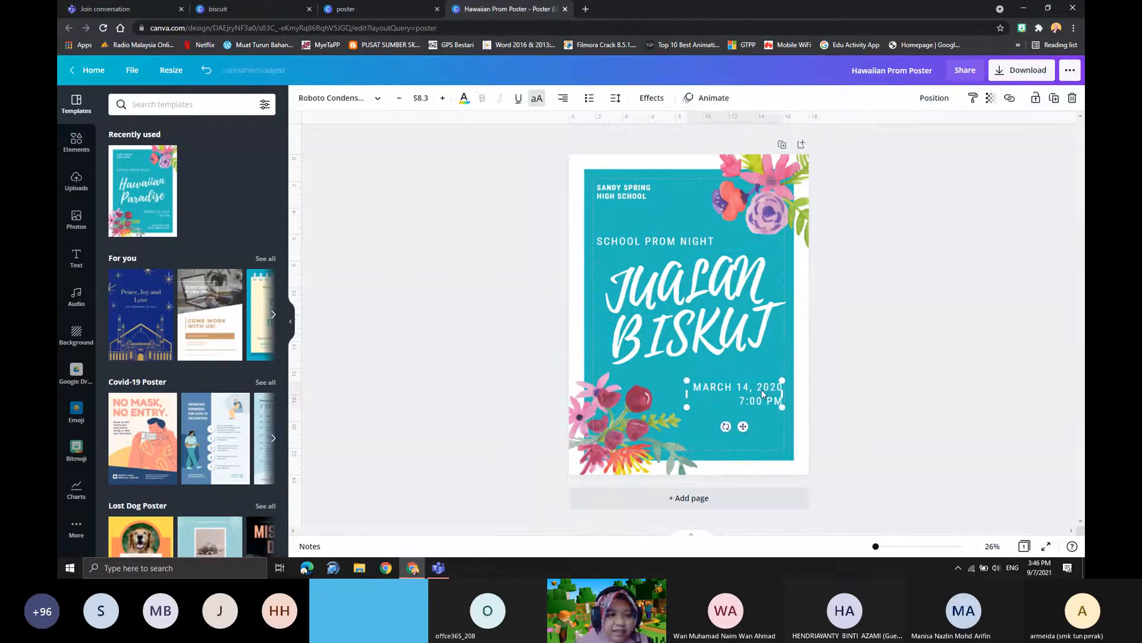
pyautogui.click(672, 245)
pyautogui.click(641, 196)
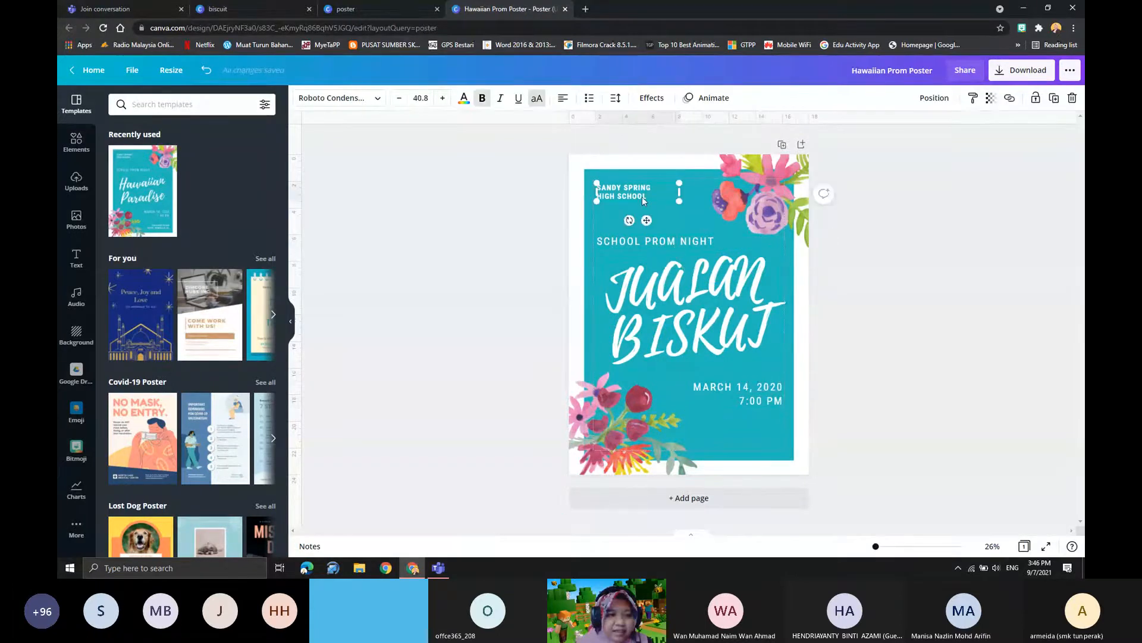
pyautogui.press('Delete')
# - Move the "School Prom Night" line and the title up and to the left, and shift the date text leftward
pyautogui.click(666, 290)
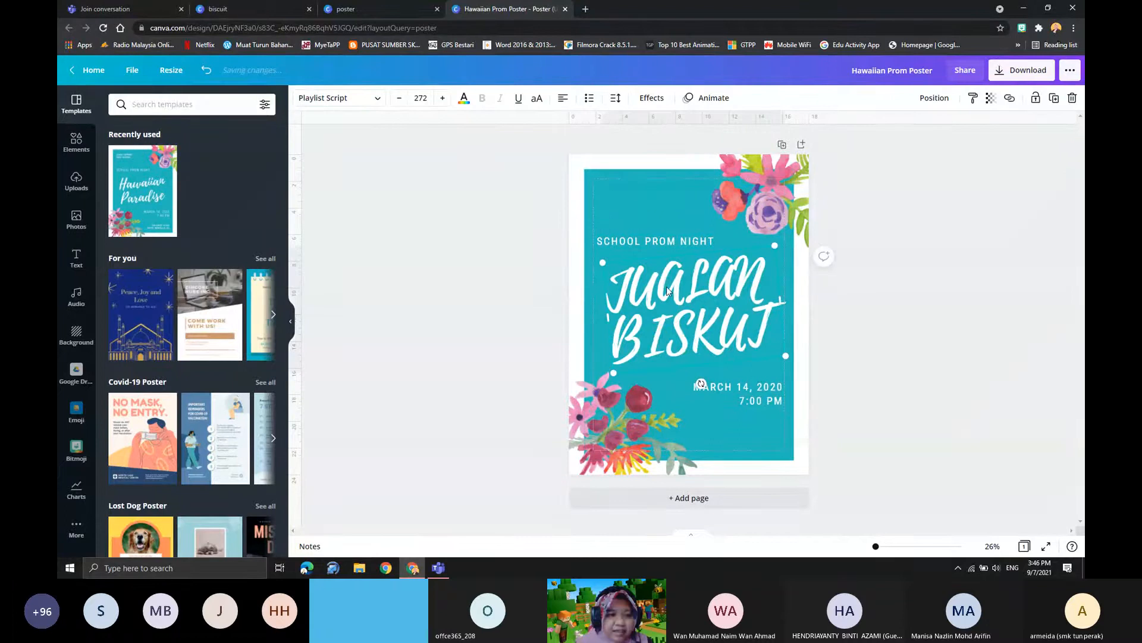
pyautogui.moveTo(643, 241); pyautogui.dragTo(624, 200)
pyautogui.moveTo(675, 295); pyautogui.dragTo(658, 269)
pyautogui.moveTo(733, 406); pyautogui.dragTo(700, 408)
pyautogui.click(711, 316)
pyautogui.moveTo(711, 316); pyautogui.dragTo(704, 323)
# - Move the two flower artworks further out towards the poster's lower-left and upper-right corners
pyautogui.moveTo(769, 188)
pyautogui.mouseDown()
pyautogui.moveTo(792, 197)
pyautogui.moveTo(772, 192)
pyautogui.mouseUp()
pyautogui.click(613, 428)
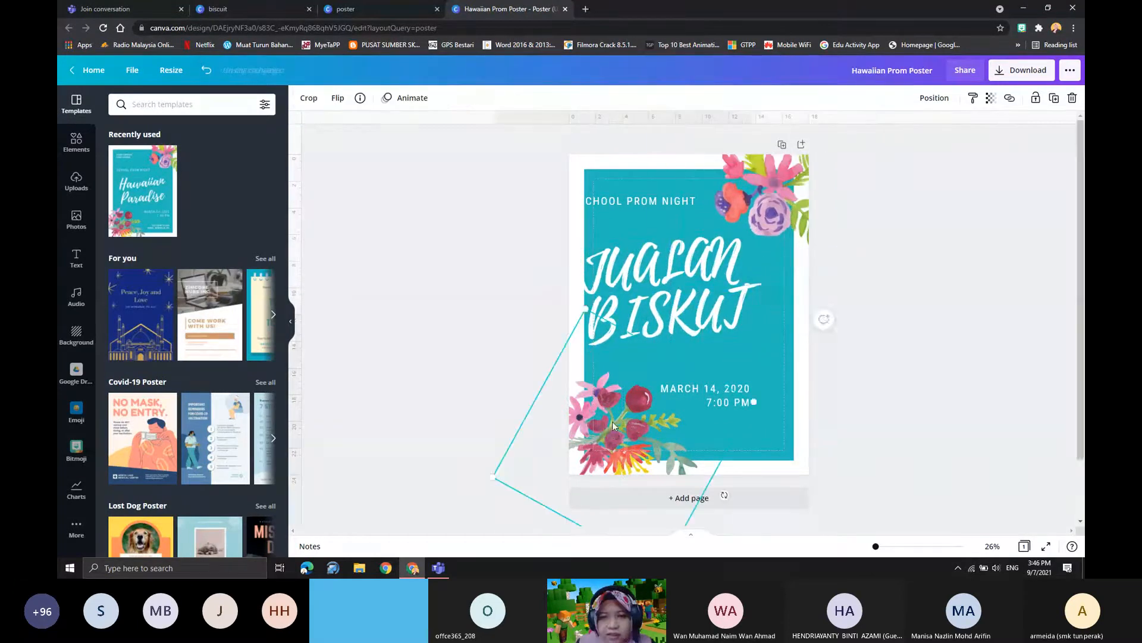
pyautogui.moveTo(613, 424); pyautogui.dragTo(592, 462)
pyautogui.moveTo(769, 202); pyautogui.dragTo(795, 182)
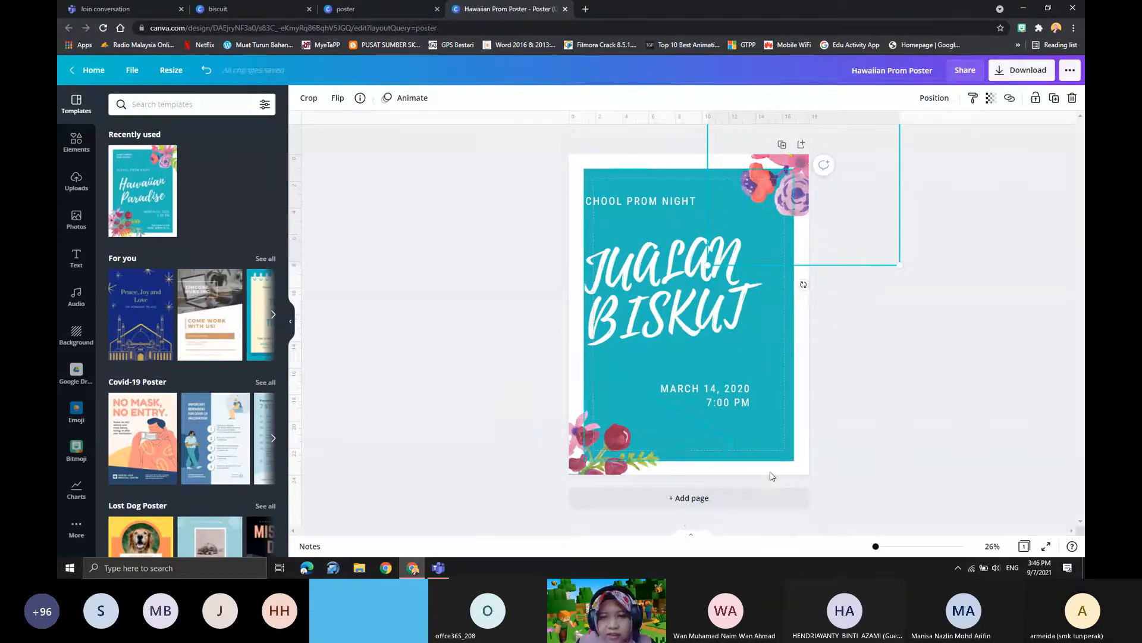
# - Shrink the teal background rectangle slightly and change its colour to the default yellow
pyautogui.click(780, 372)
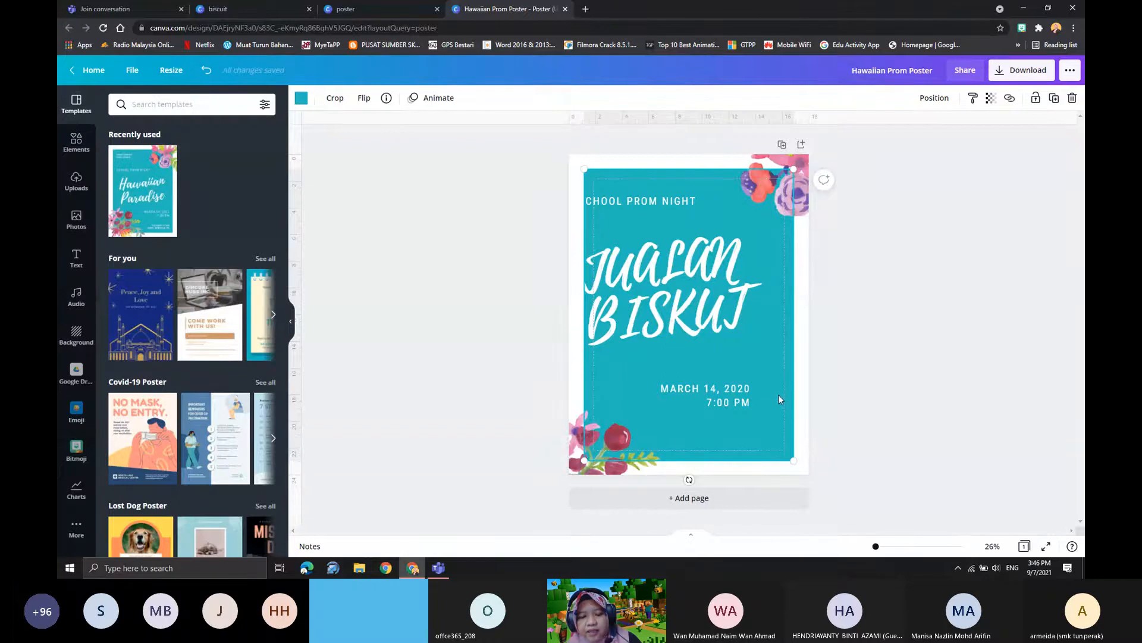
pyautogui.moveTo(795, 459)
pyautogui.mouseDown()
pyautogui.moveTo(775, 431)
pyautogui.moveTo(795, 464)
pyautogui.mouseUp()
pyautogui.moveTo(795, 463)
pyautogui.mouseDown()
pyautogui.moveTo(781, 444)
pyautogui.moveTo(788, 454)
pyautogui.mouseUp()
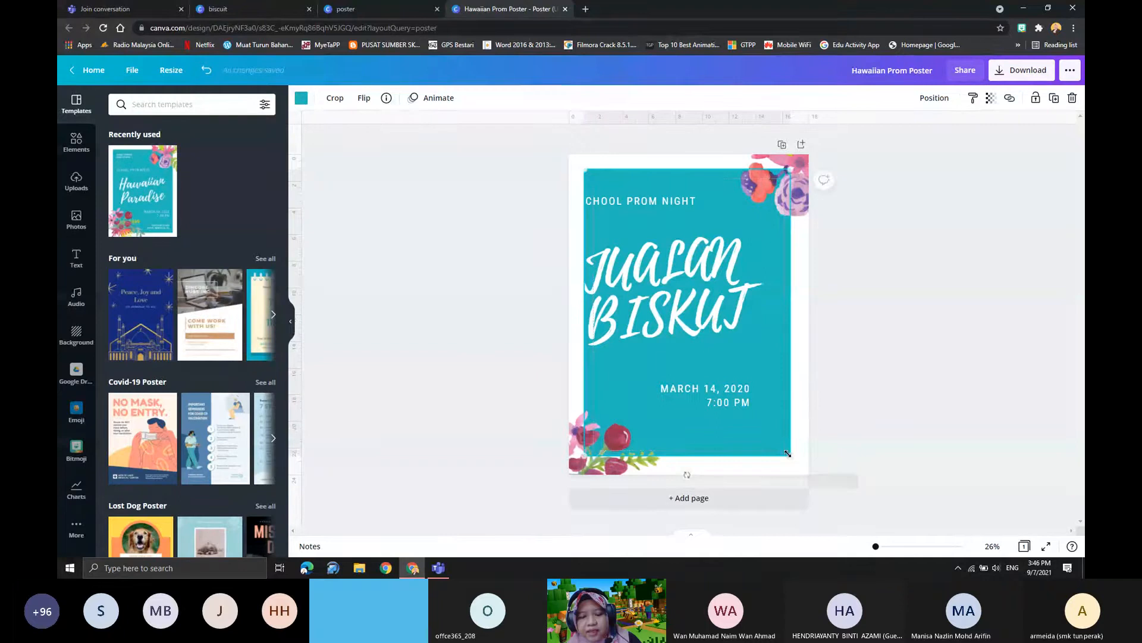
pyautogui.click(302, 101)
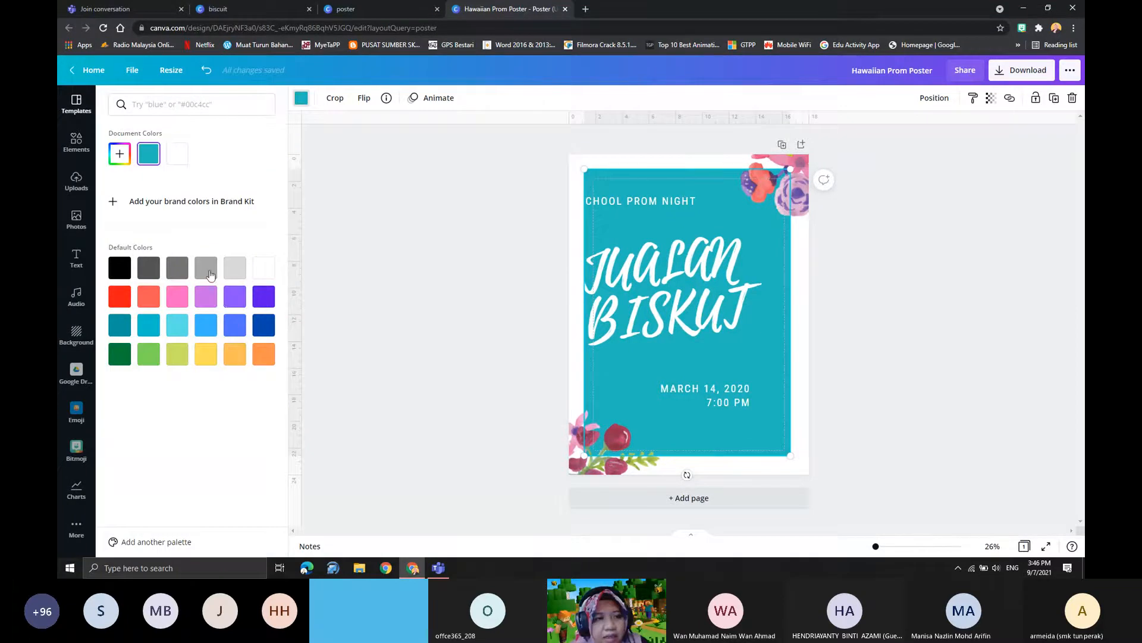
pyautogui.click(205, 354)
pyautogui.click(874, 318)
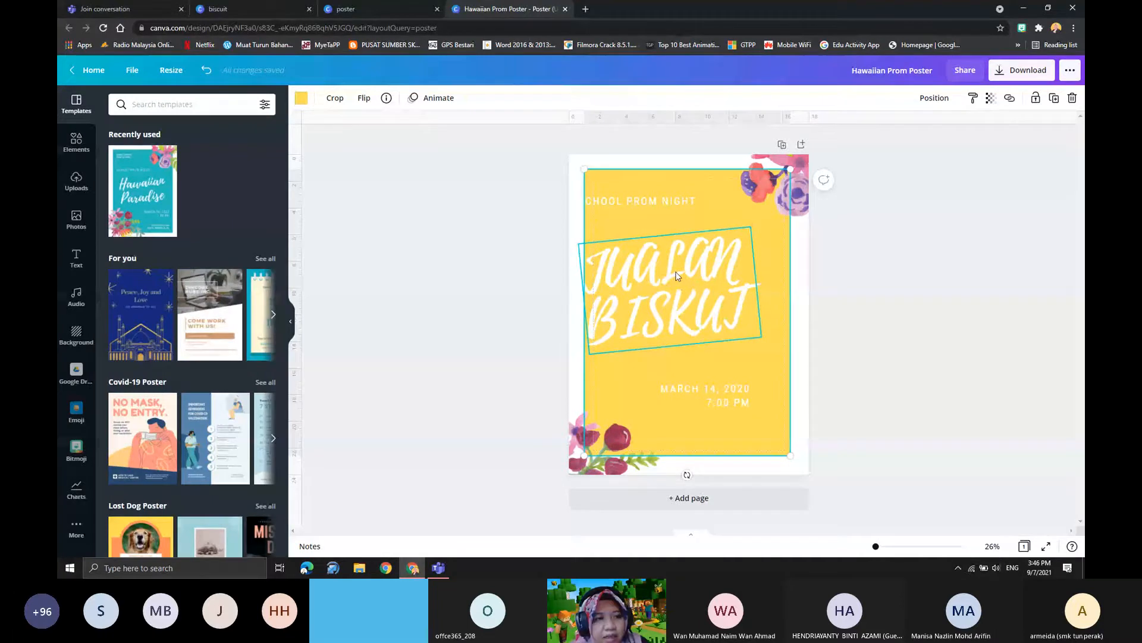
# - Display the available text styles and delete the "JUALAN BISKUT" title from the poster
pyautogui.click(666, 283)
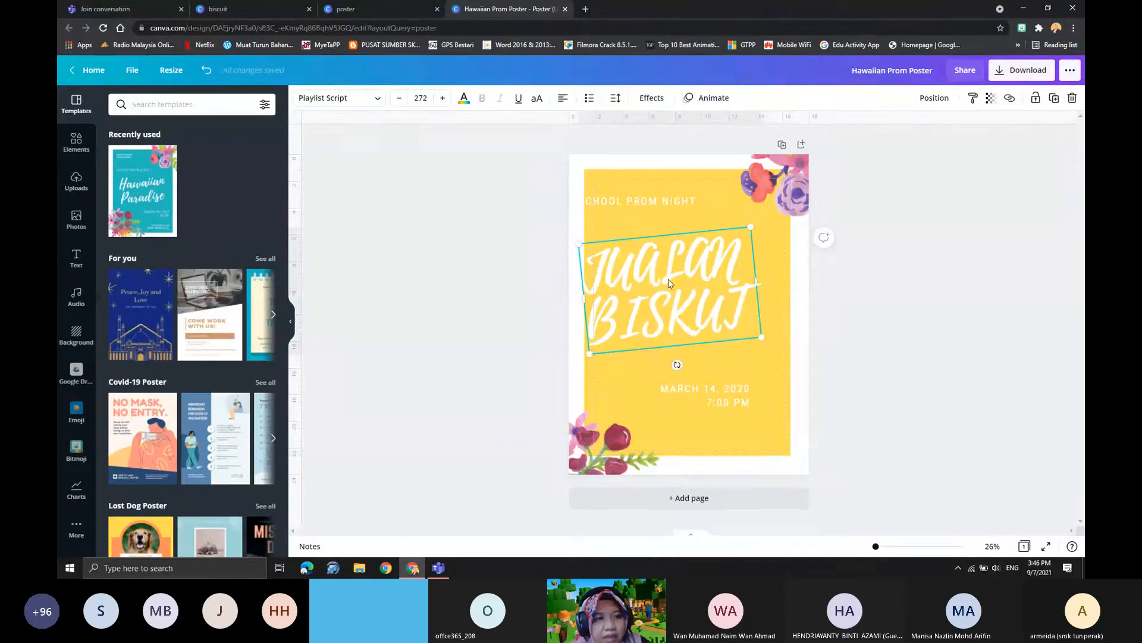
pyautogui.moveTo(669, 280); pyautogui.dragTo(675, 278)
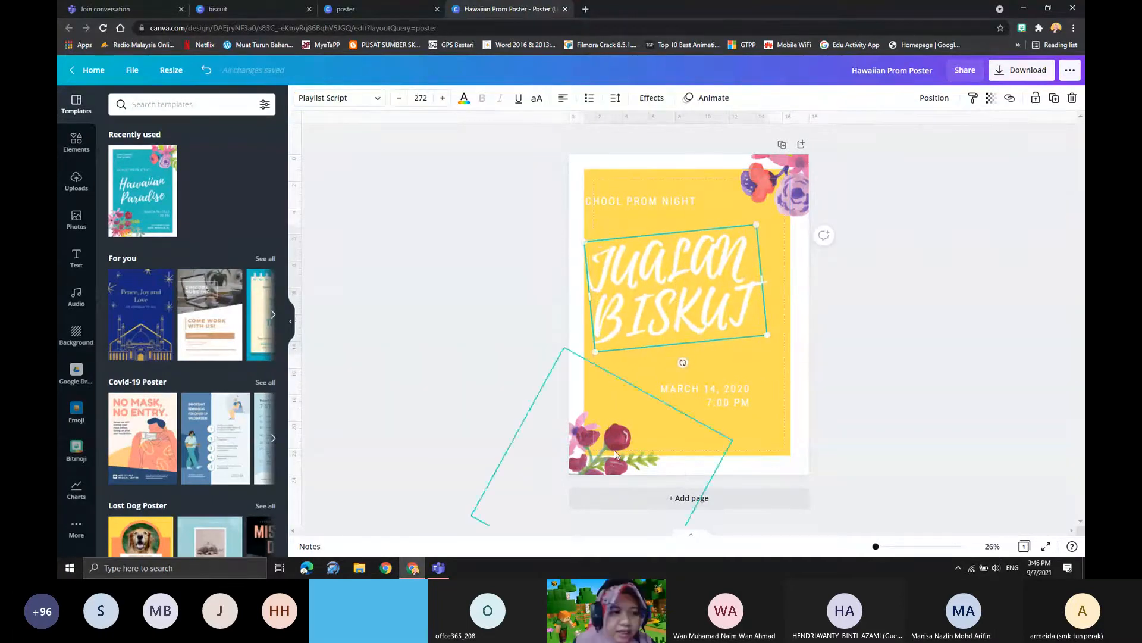
pyautogui.click(78, 255)
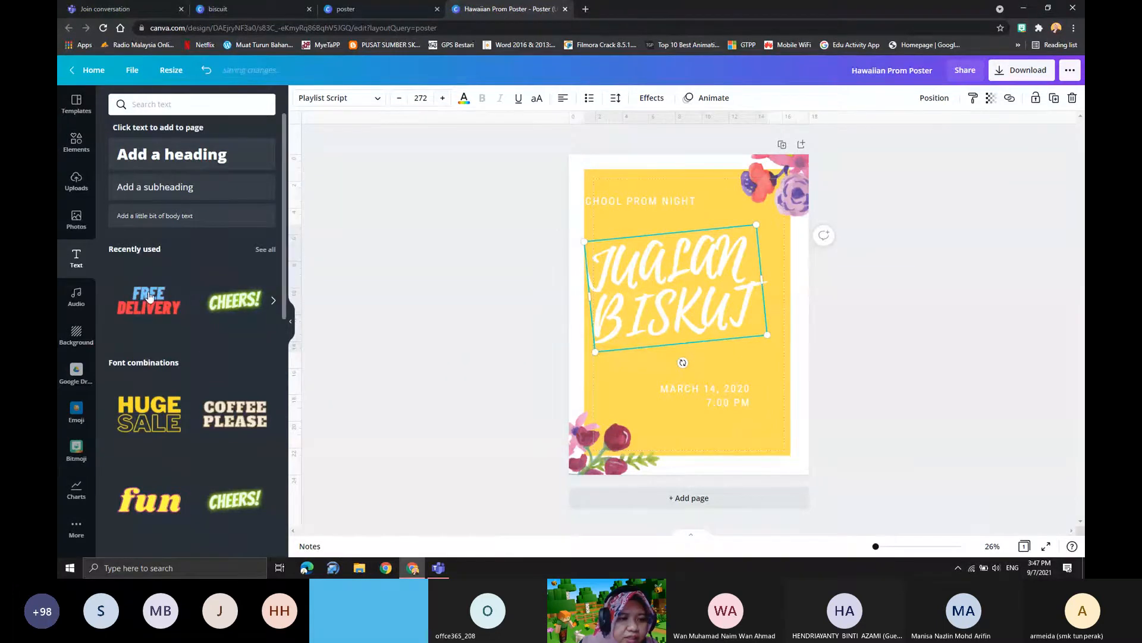
pyautogui.moveTo(715, 305); pyautogui.dragTo(705, 283)
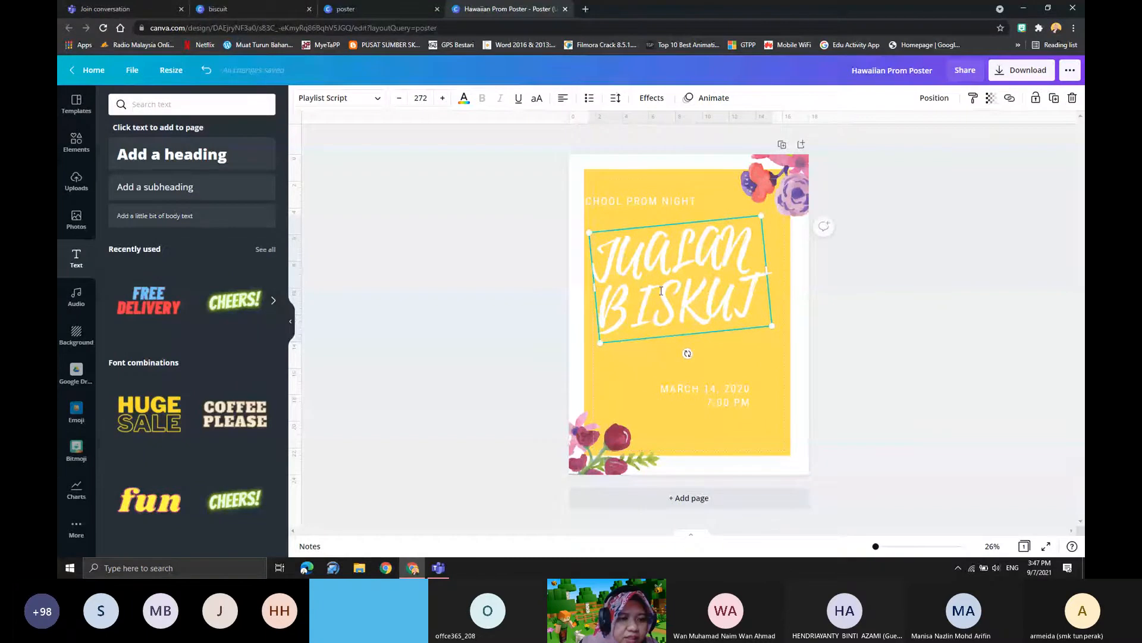
pyautogui.click(635, 232)
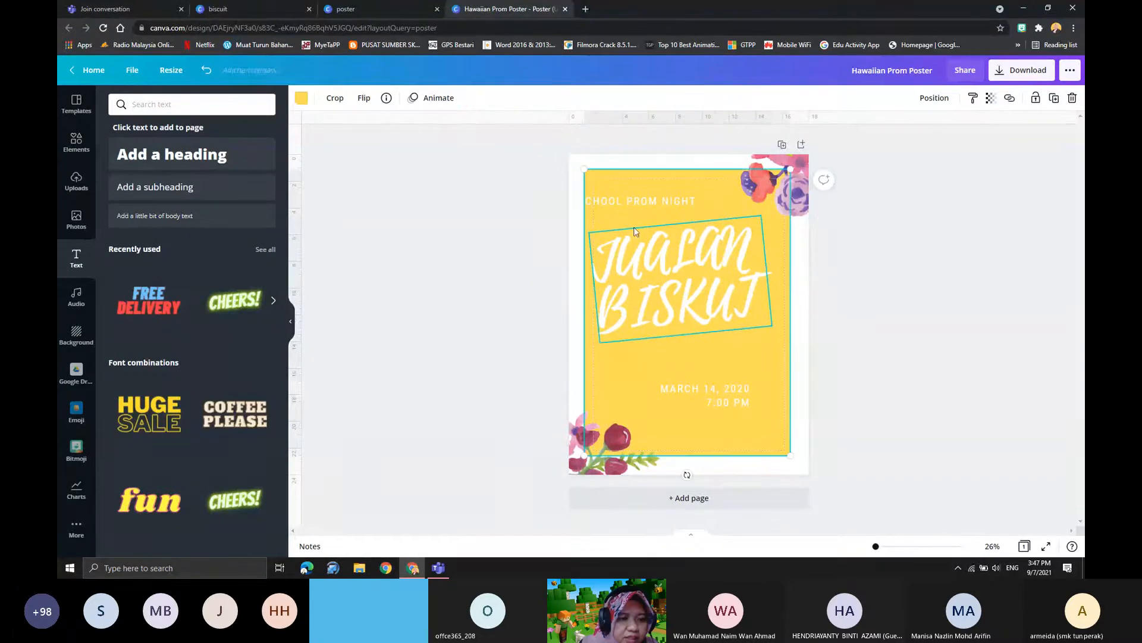
pyautogui.click(641, 261)
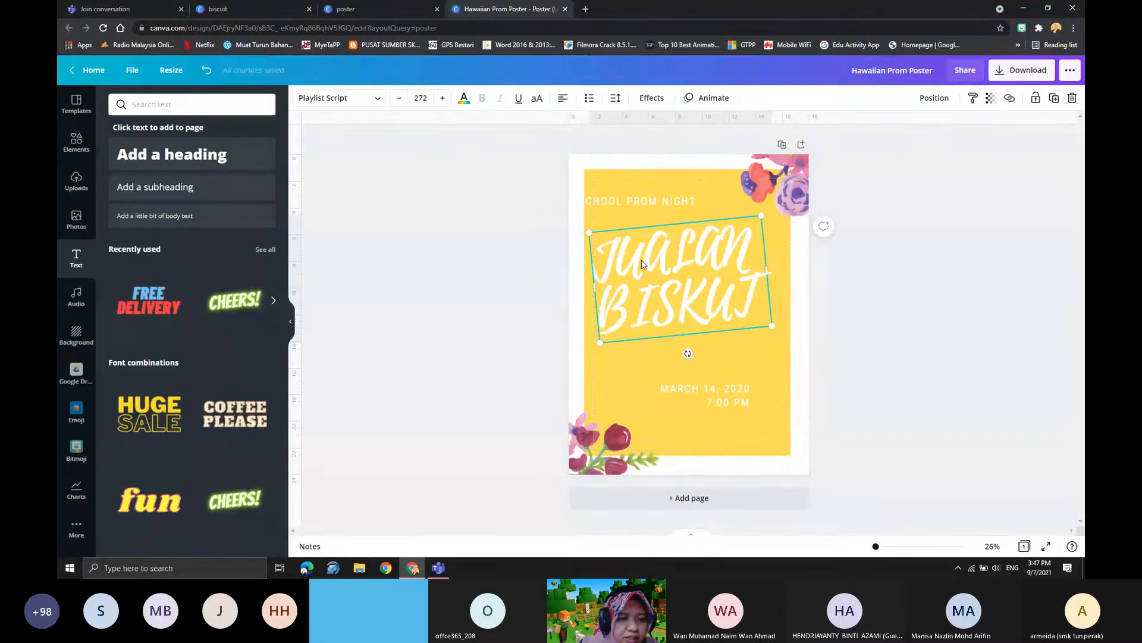
pyautogui.press('Delete')
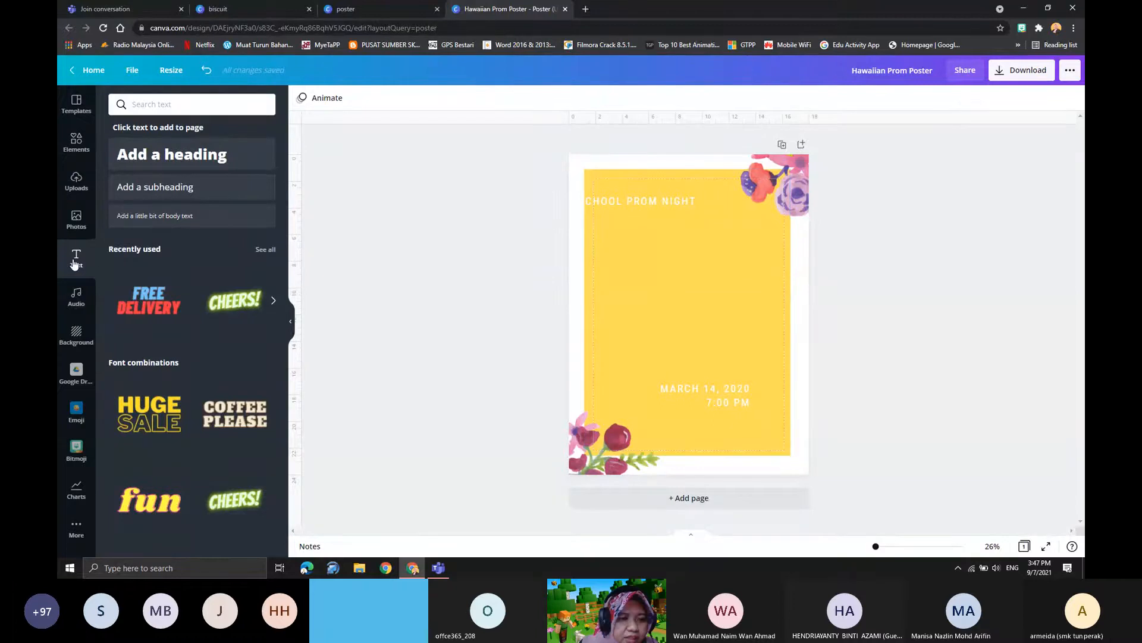
# - Browse the ready-made font combinations and recently used text styles available for the poster
pyautogui.scroll(-4, 177, 339)
pyautogui.scroll(4, 176, 357)
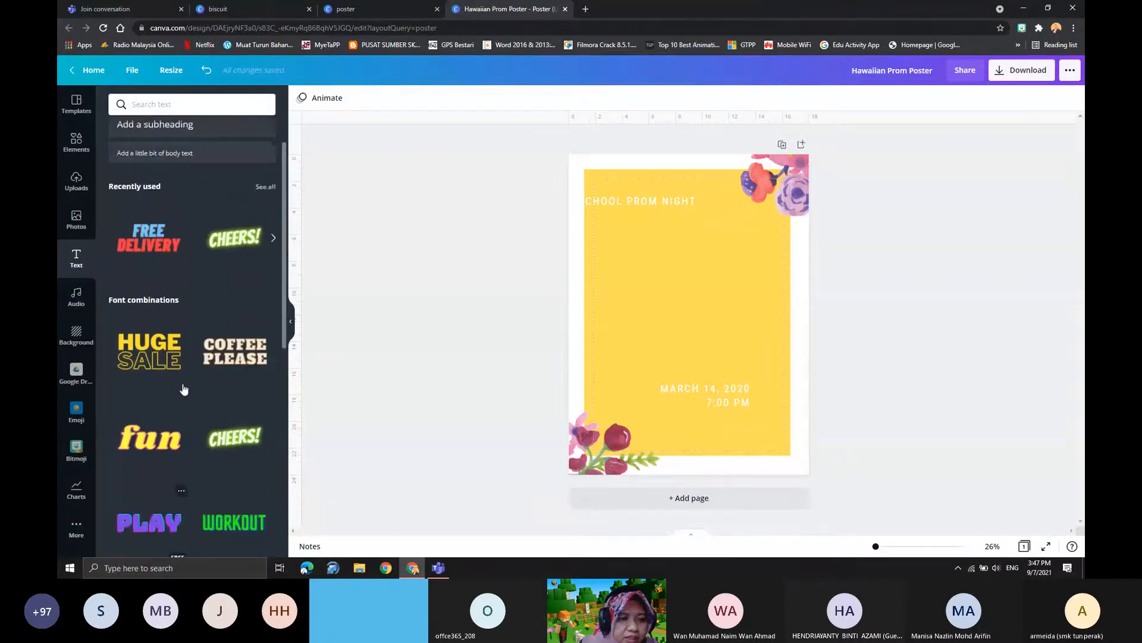
pyautogui.scroll(-8, 174, 387)
pyautogui.scroll(8, 174, 396)
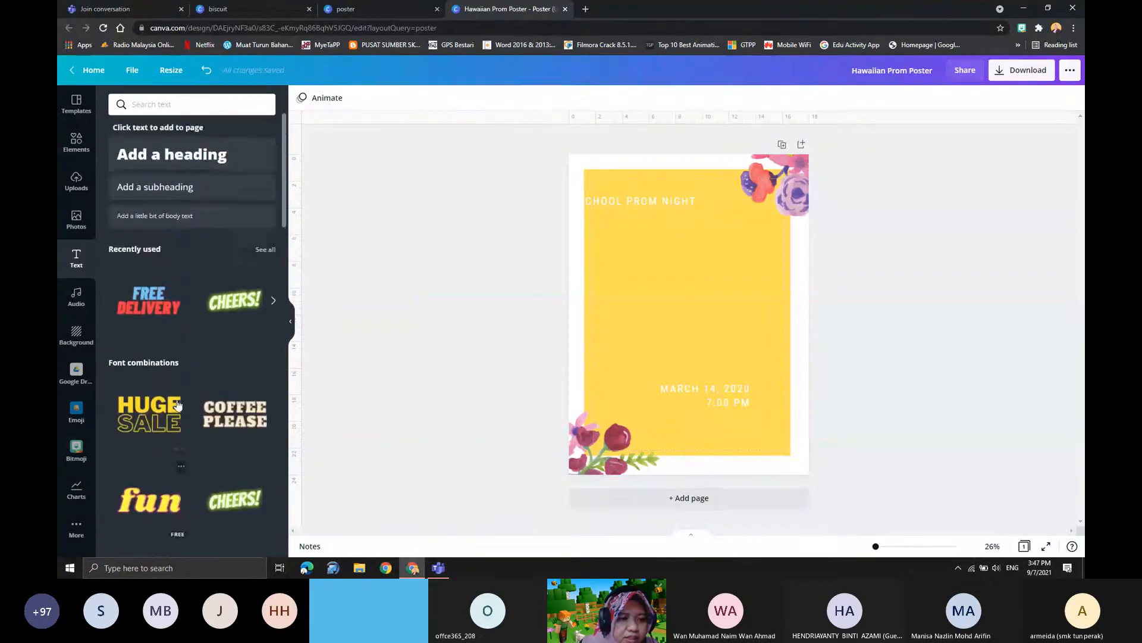
pyautogui.scroll(-10, 178, 401)
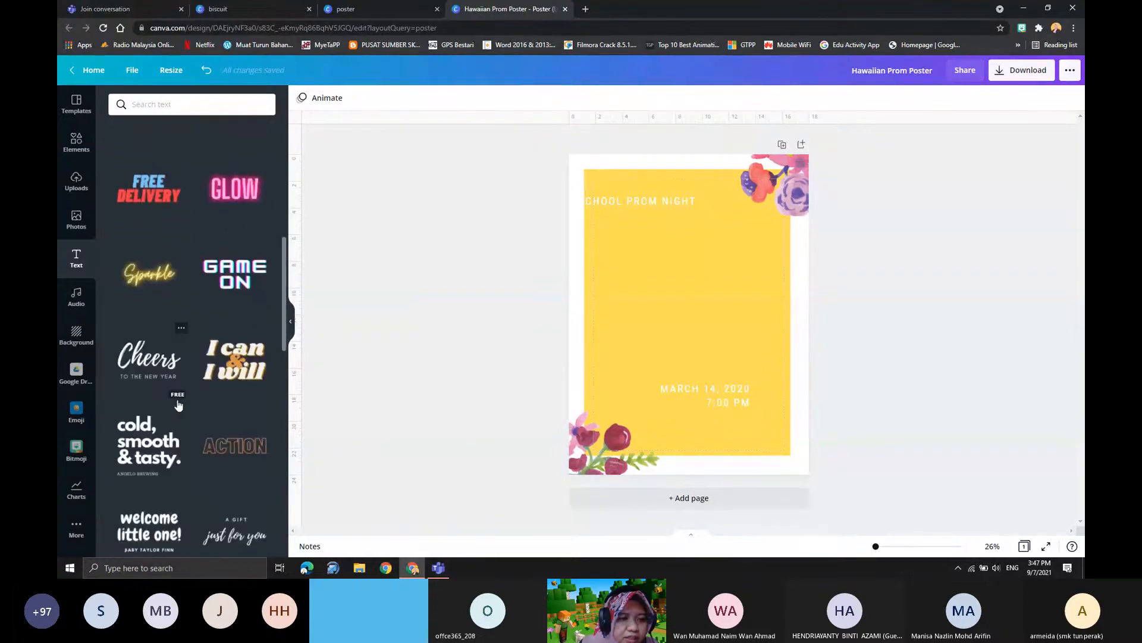
pyautogui.scroll(2, 204, 288)
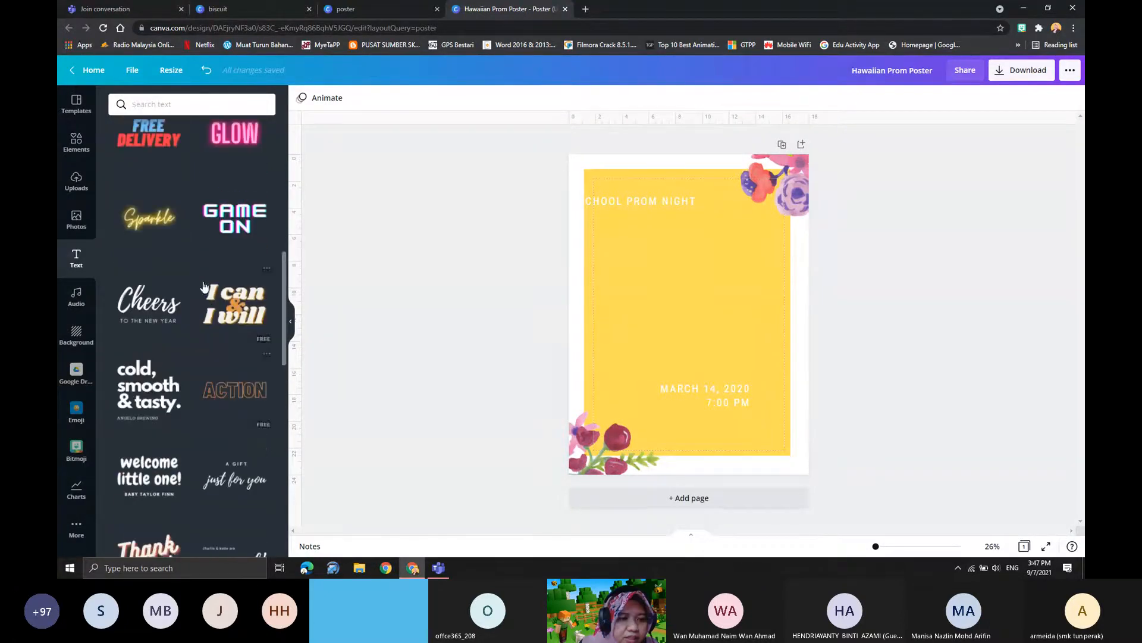
pyautogui.scroll(-4, 159, 376)
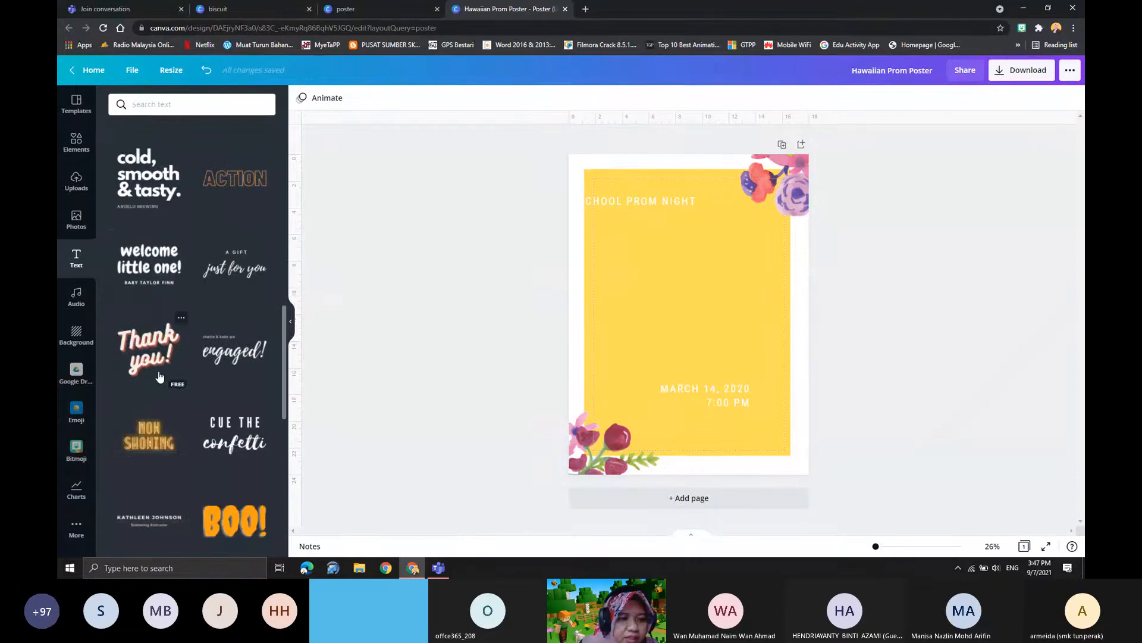
pyautogui.scroll(5, 159, 377)
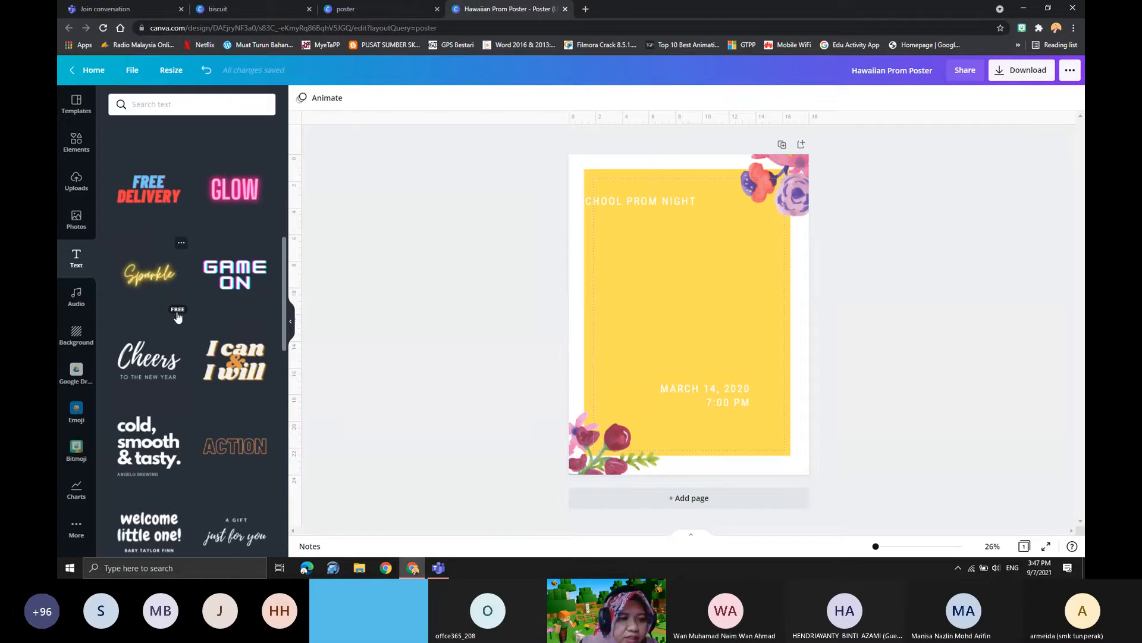
pyautogui.scroll(-5, 177, 317)
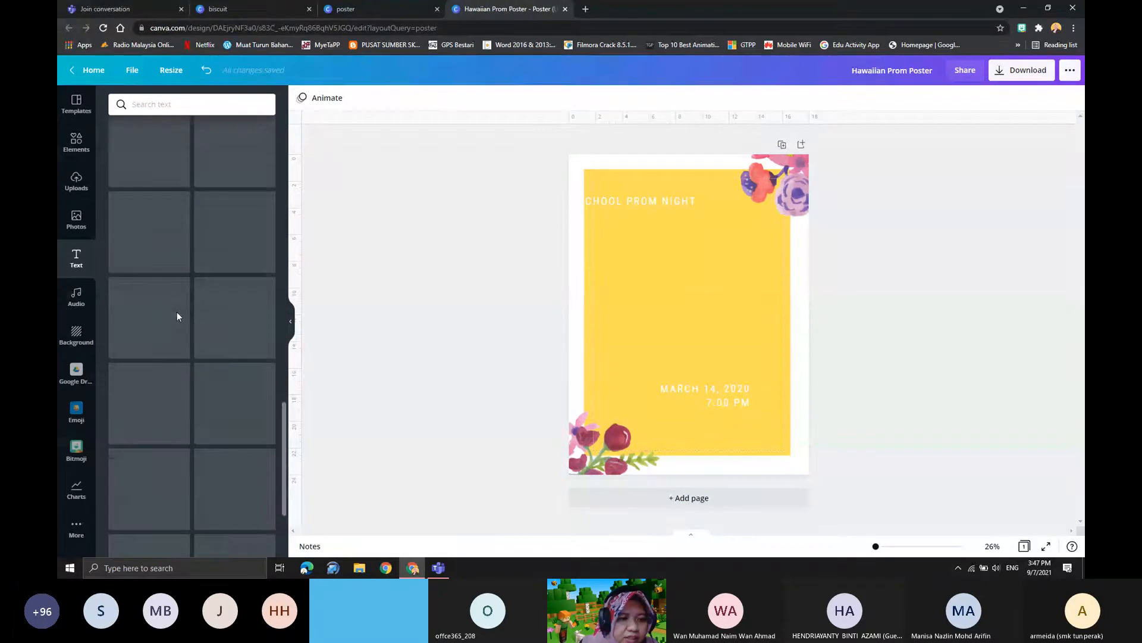
pyautogui.scroll(-5, 190, 358)
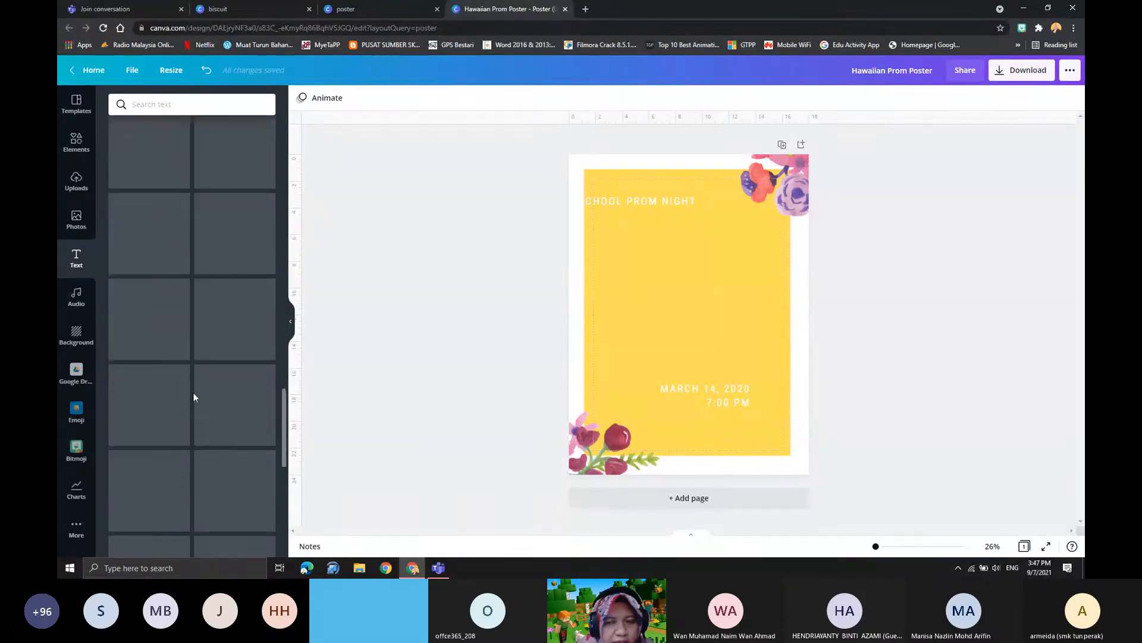
pyautogui.scroll(-3, 198, 431)
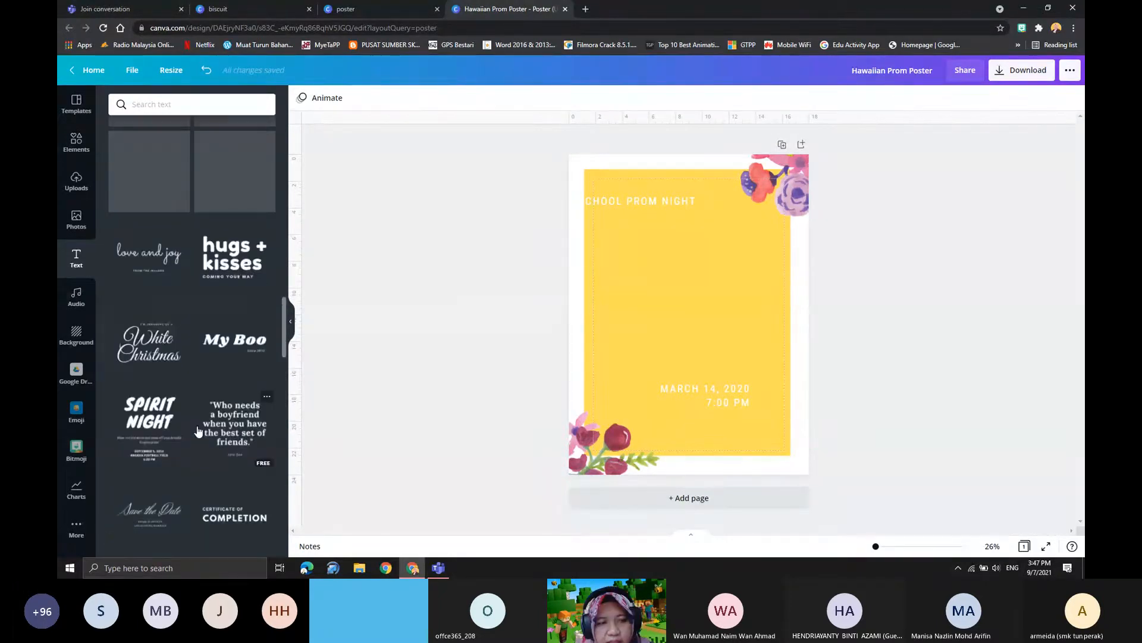
pyautogui.scroll(15, 198, 426)
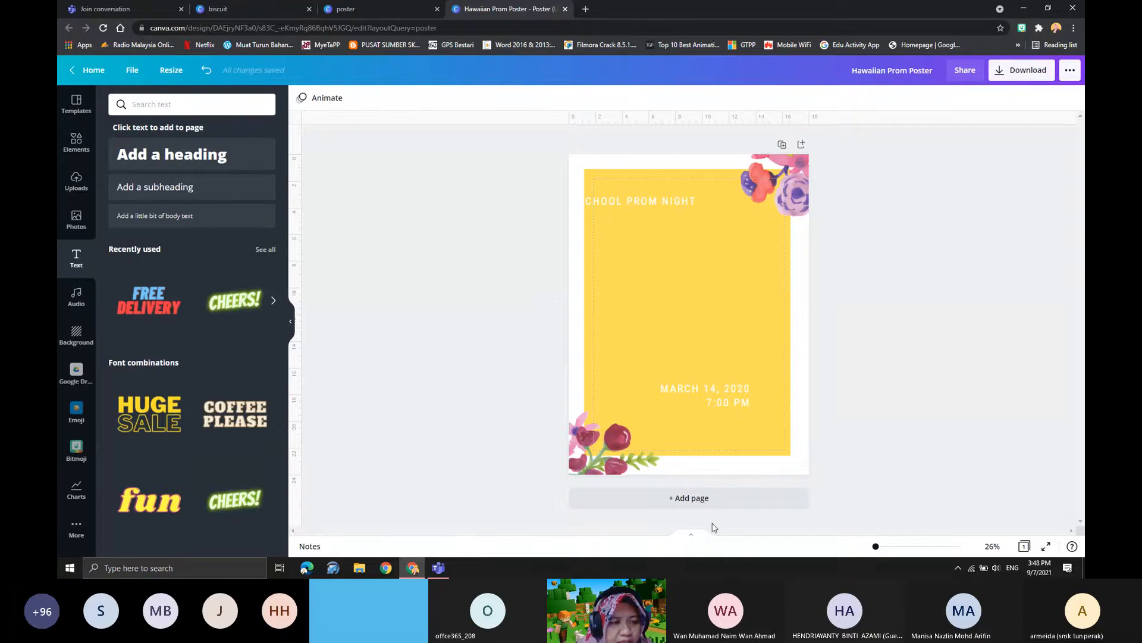
pyautogui.scroll(-2, 170, 369)
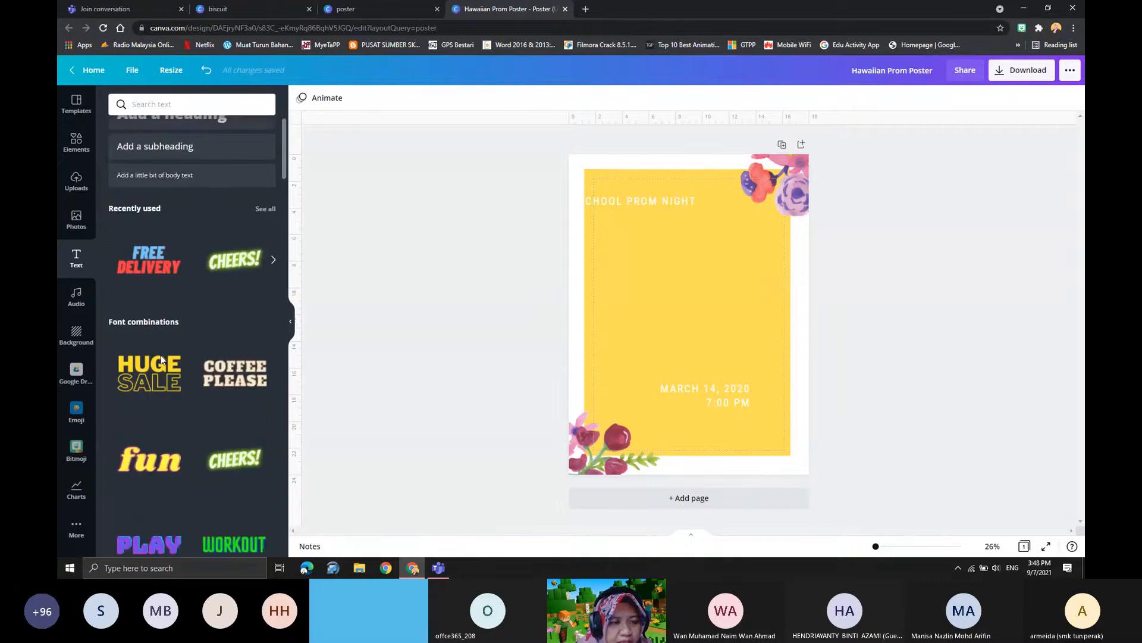
pyautogui.scroll(2, 146, 378)
pyautogui.scroll(-3, 178, 428)
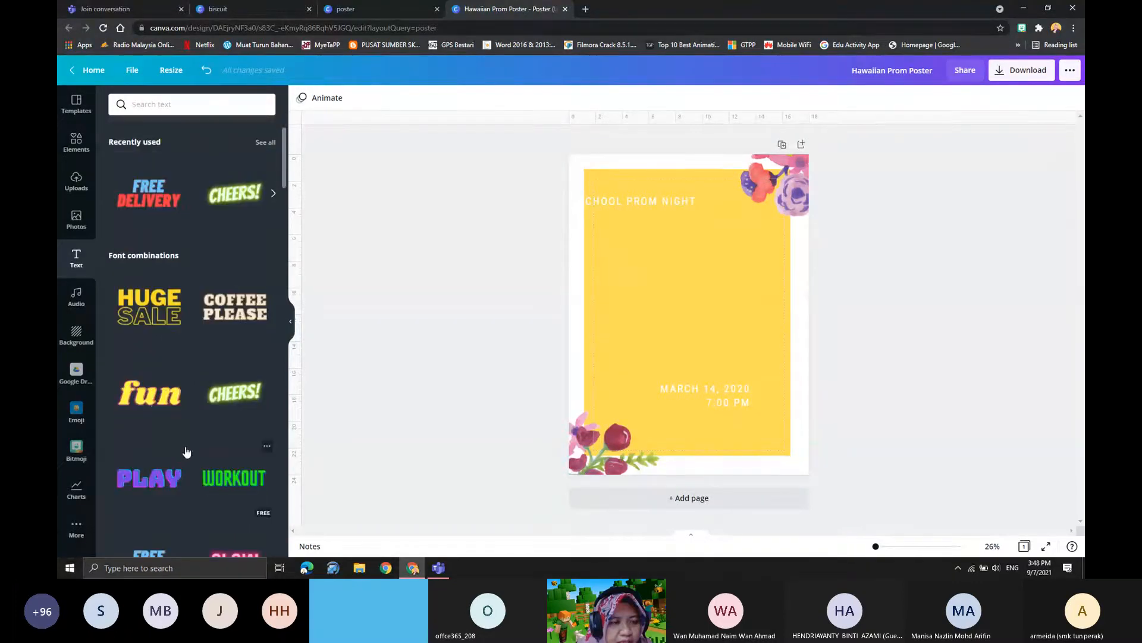
pyautogui.scroll(-1, 158, 417)
pyautogui.scroll(3, 158, 421)
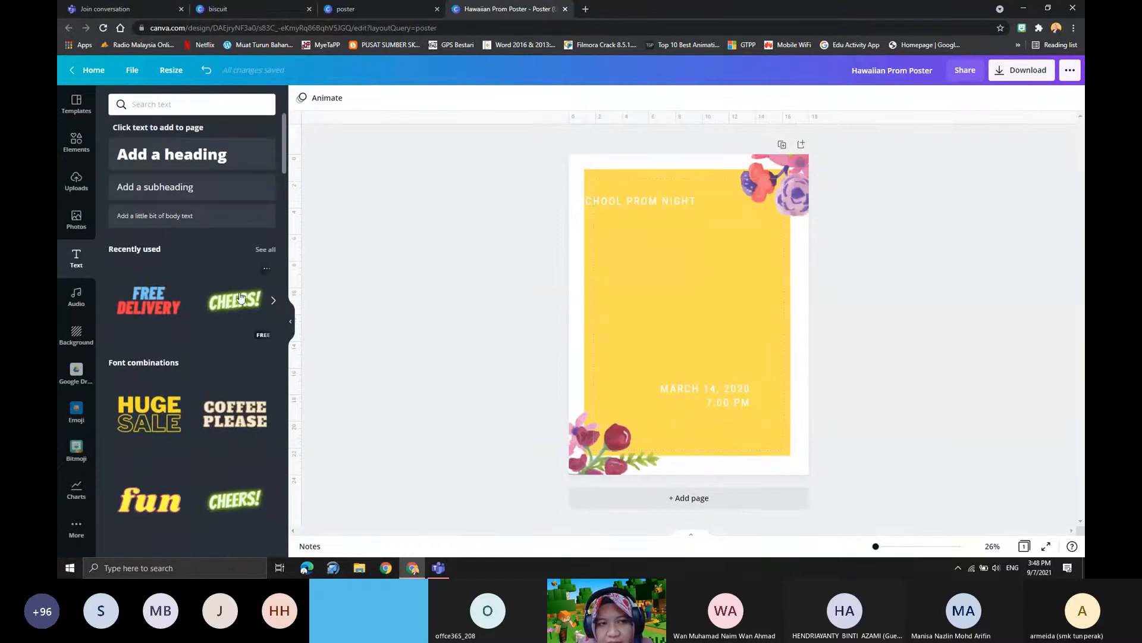
# - Add the green glowing "CHEERS!" text style to the poster and move it up beneath the "School Prom Night" line
pyautogui.click(228, 308)
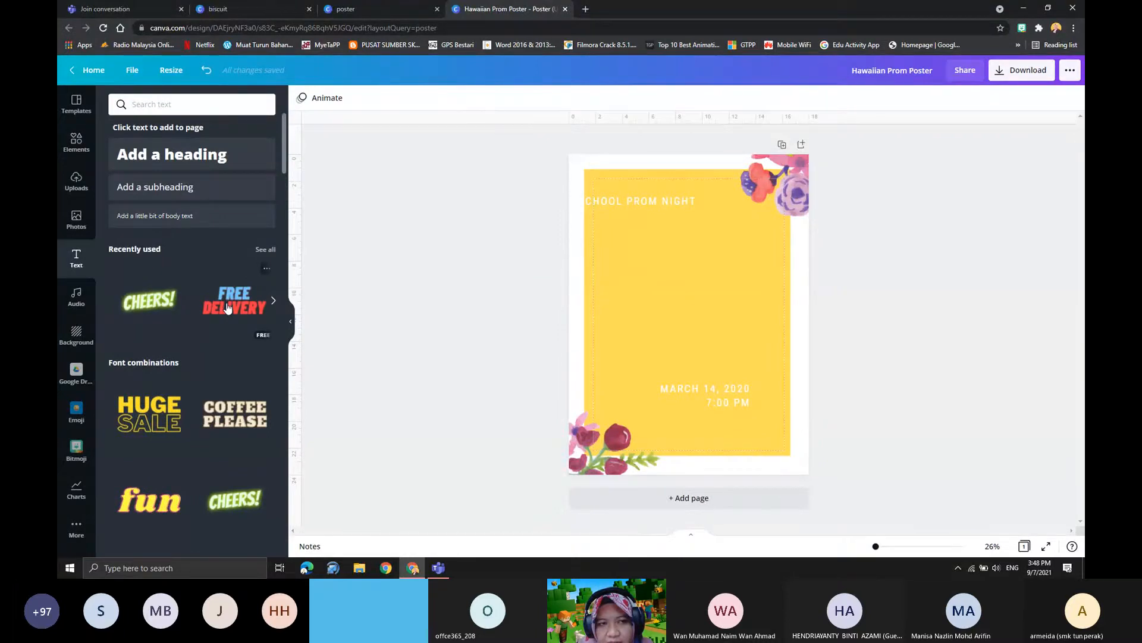
pyautogui.click(178, 319)
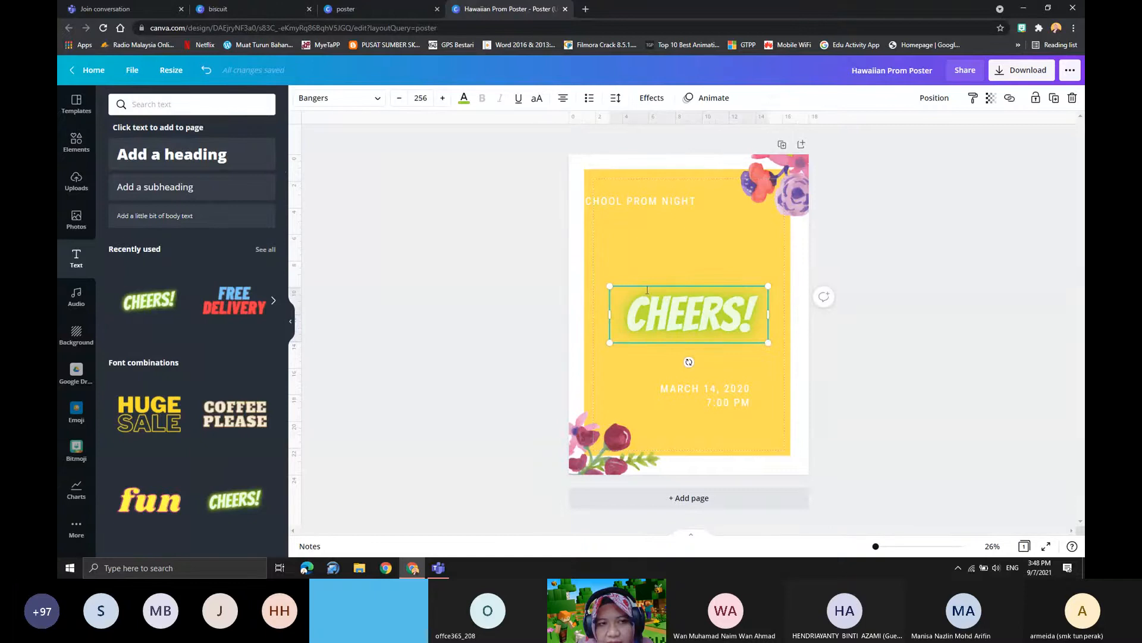
pyautogui.moveTo(650, 309); pyautogui.dragTo(654, 240)
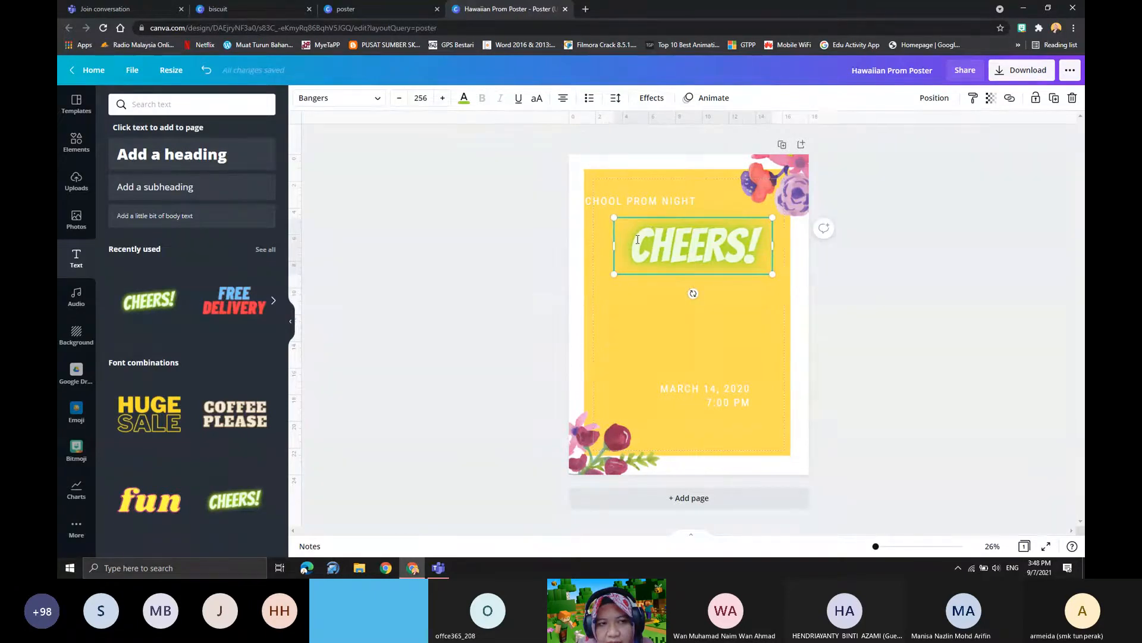
# - Replace the "CHEERS!" wording with "BISKUT ONIONS"
pyautogui.moveTo(637, 238); pyautogui.dragTo(754, 244)
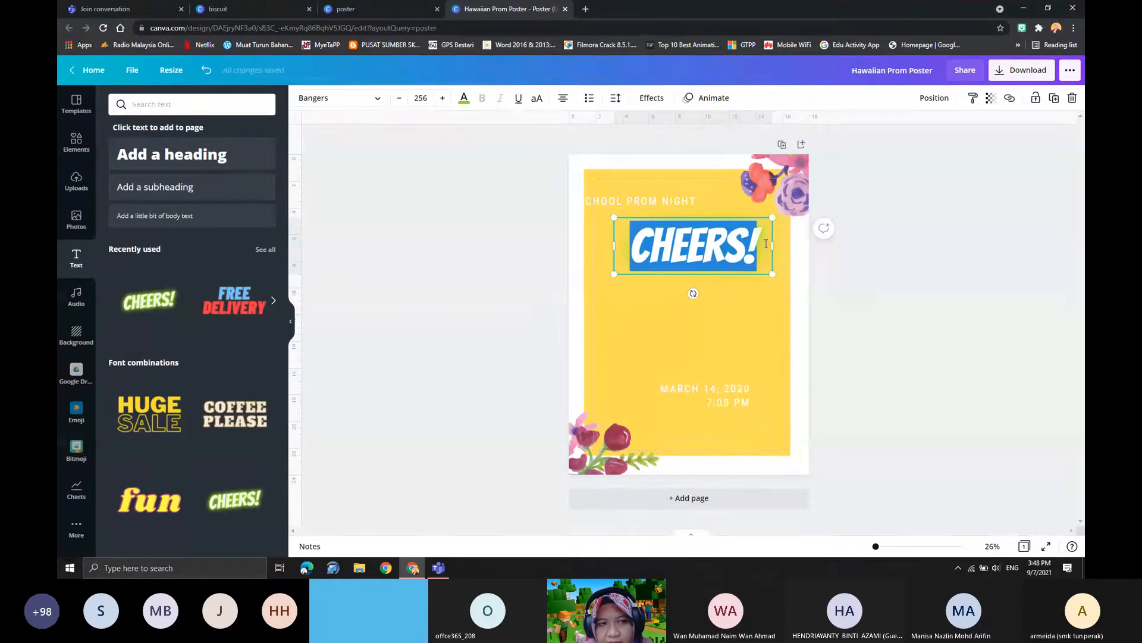
pyautogui.write('BISKUT ONIONS')
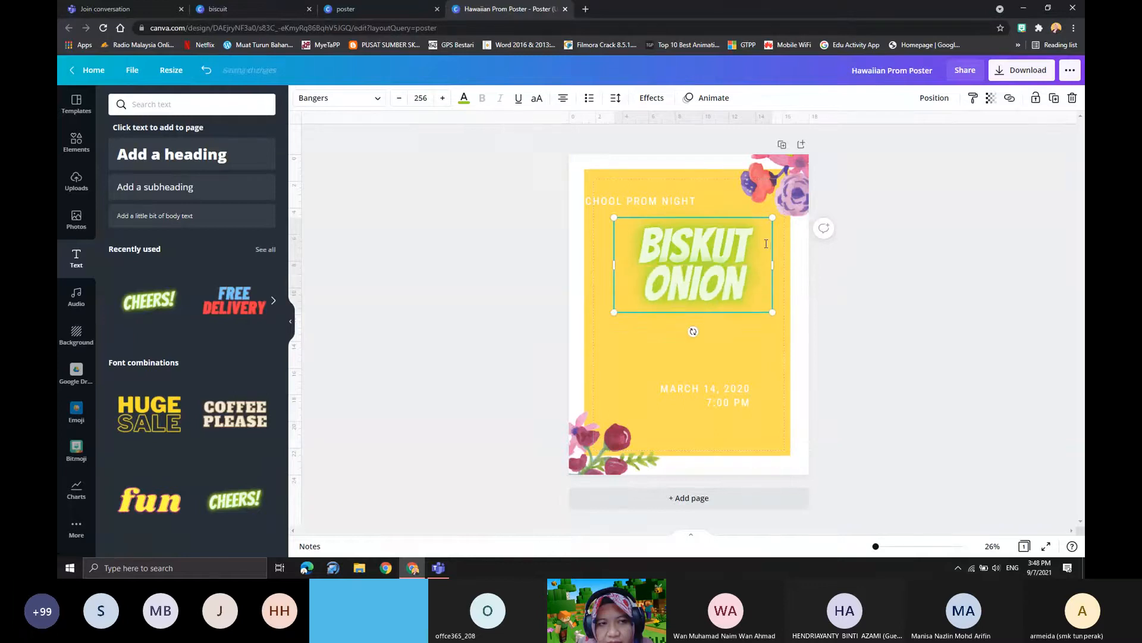
# - Change the colour of the "BISKUT ONIONS" title to the default pink
pyautogui.moveTo(643, 241); pyautogui.dragTo(688, 330)
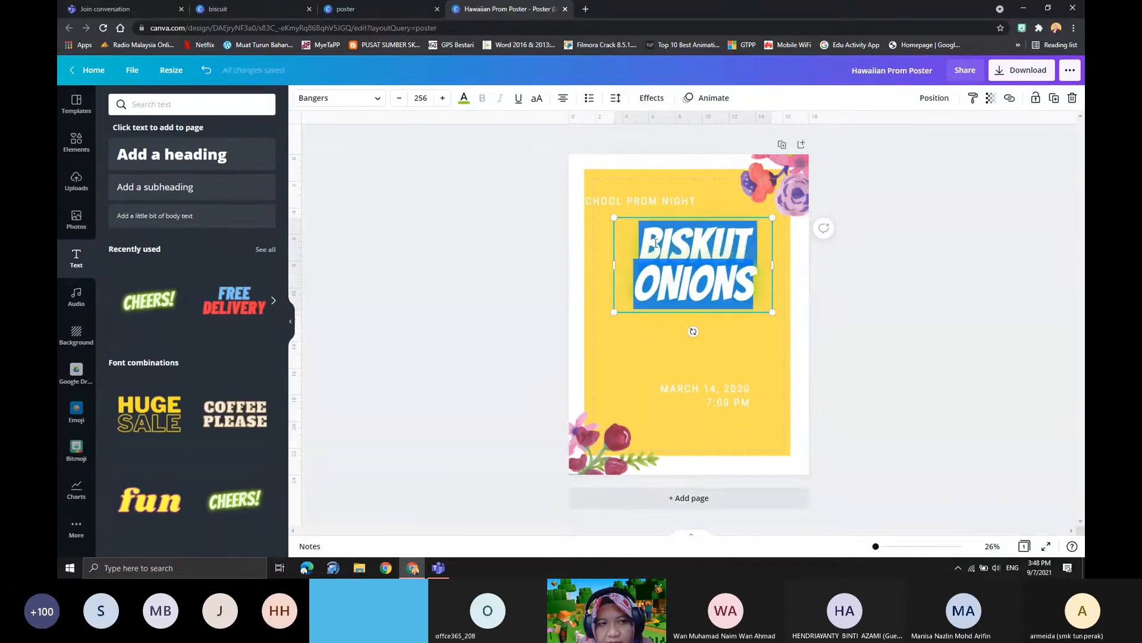
pyautogui.click(463, 97)
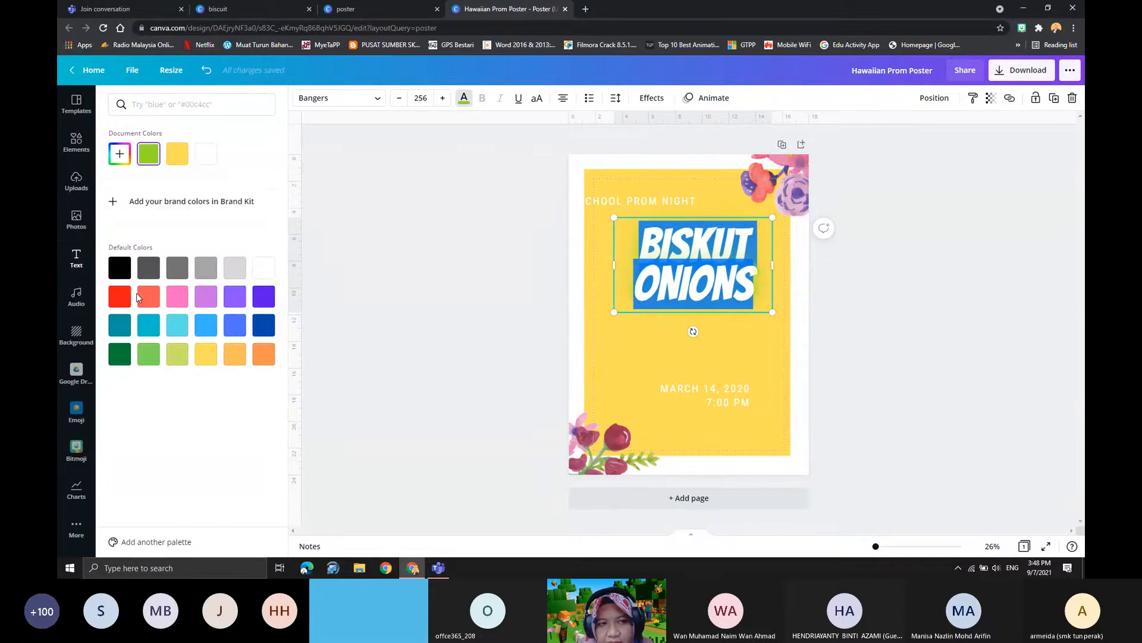
pyautogui.click(176, 296)
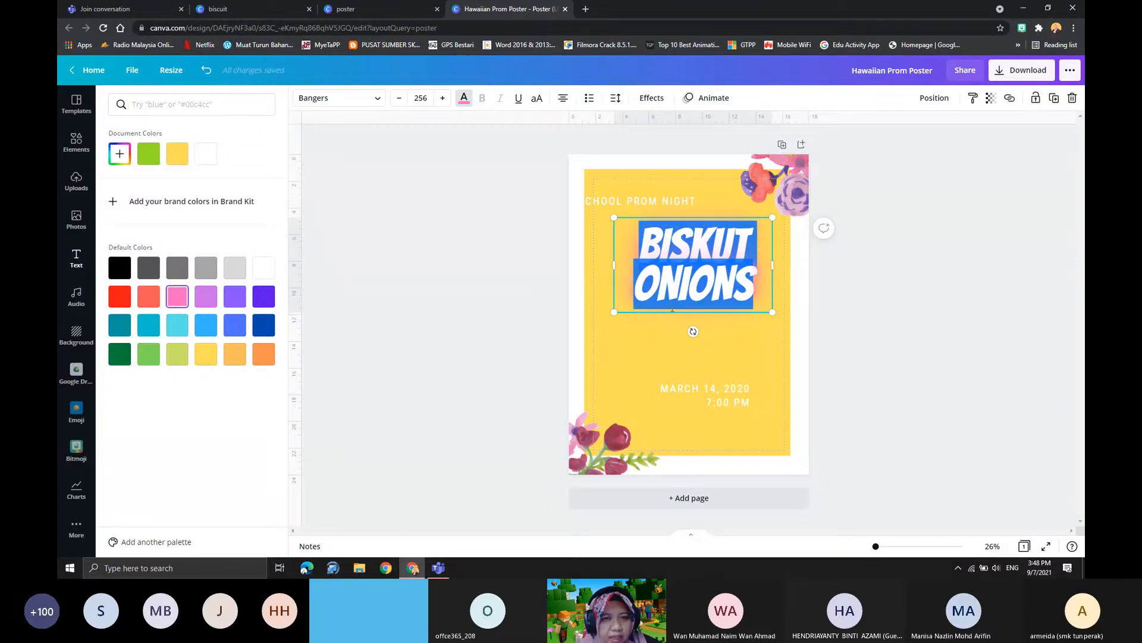
pyautogui.click(127, 202)
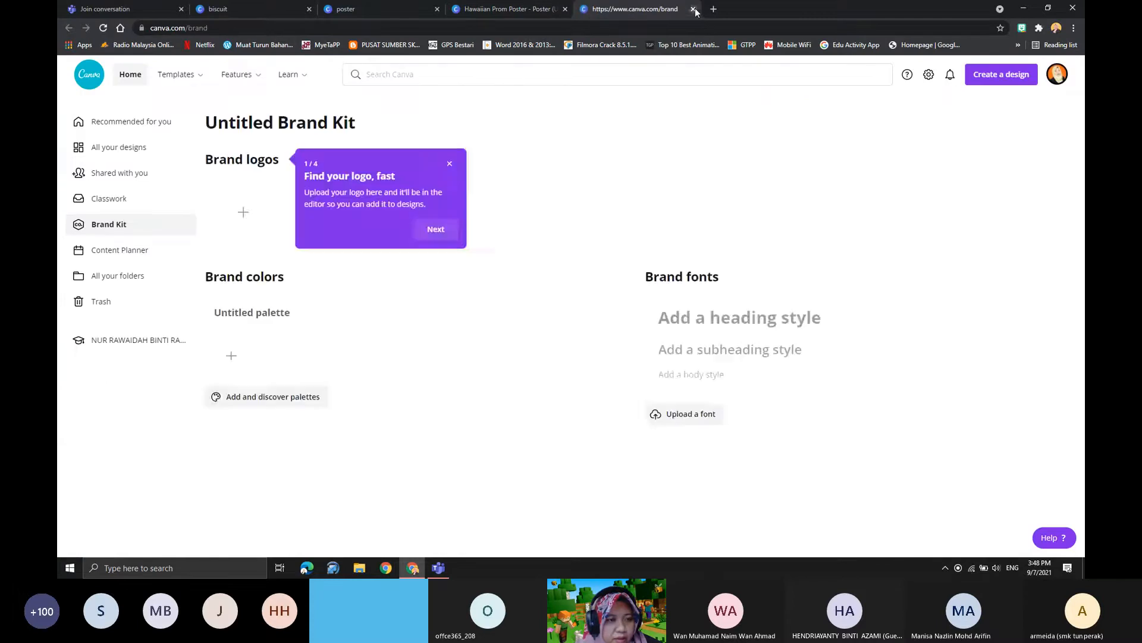
pyautogui.click(693, 9)
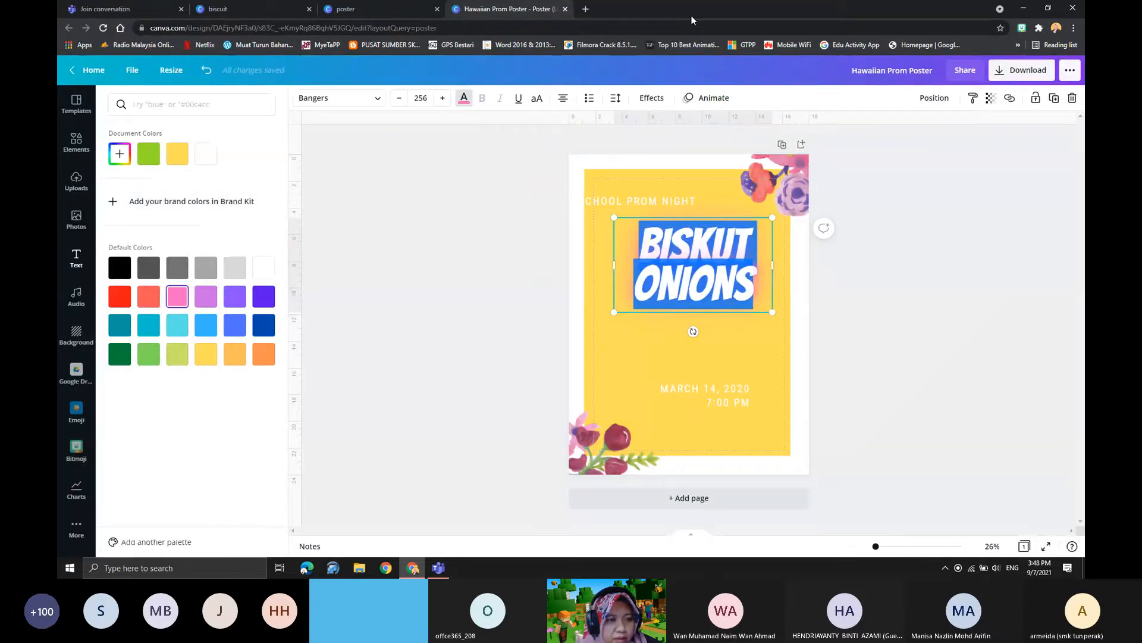
# - Widen the "BISKUT ONIONS" text box slightly on both sides
pyautogui.click(723, 337)
pyautogui.moveTo(614, 265); pyautogui.dragTo(602, 265)
pyautogui.moveTo(779, 265); pyautogui.dragTo(788, 265)
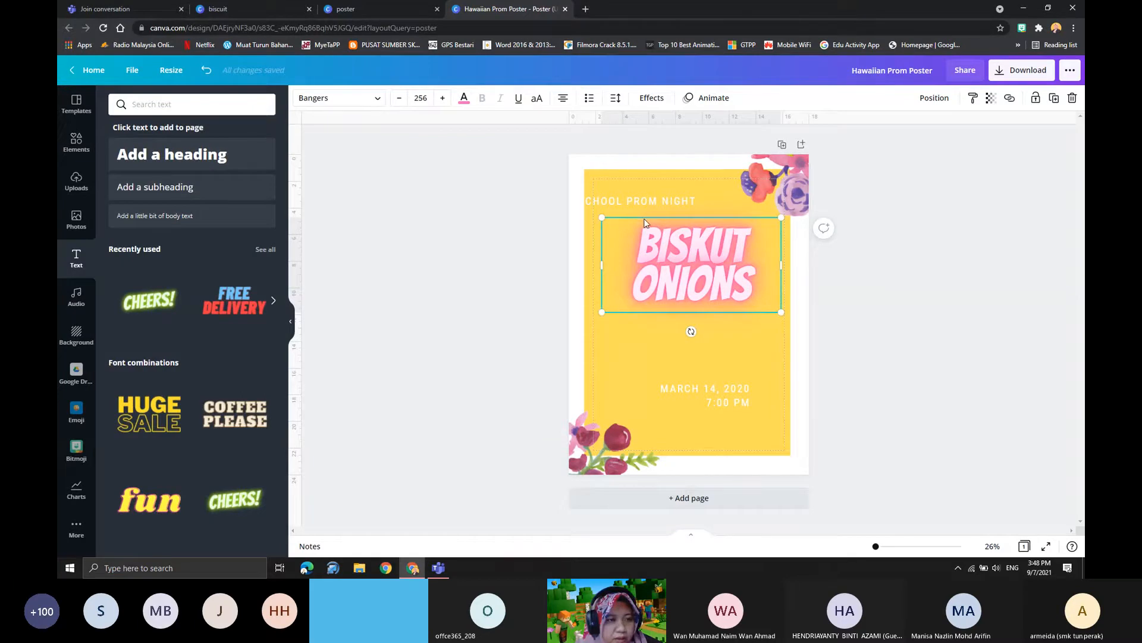
pyautogui.click(851, 286)
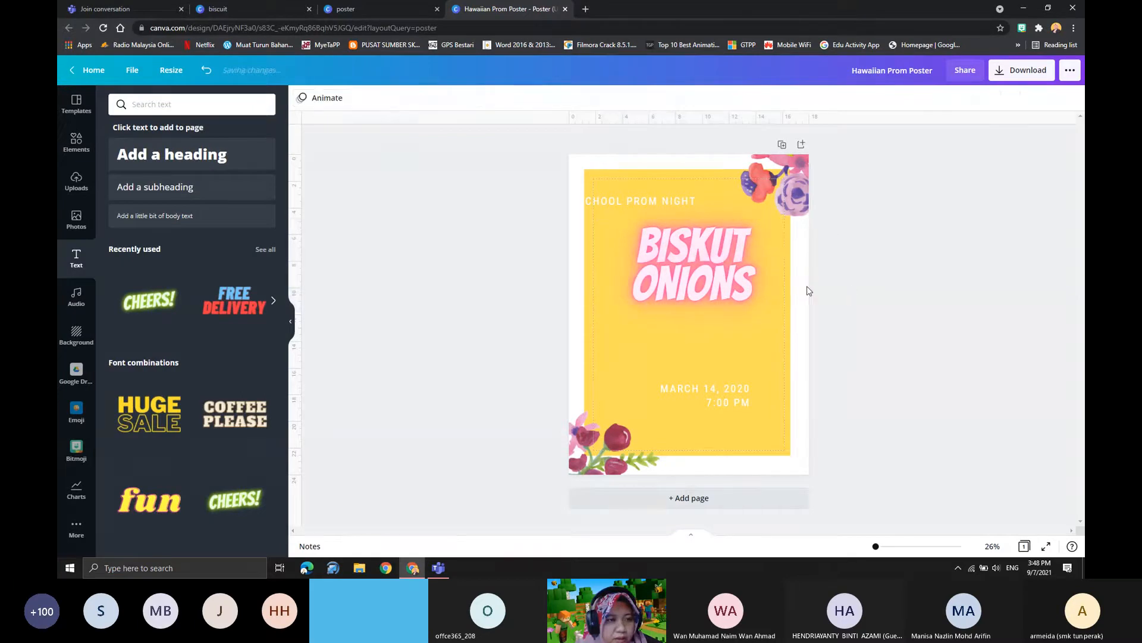
# - Add a heading to the poster with the text "PROMOSI"
pyautogui.scroll(-5, 162, 351)
pyautogui.scroll(5, 162, 351)
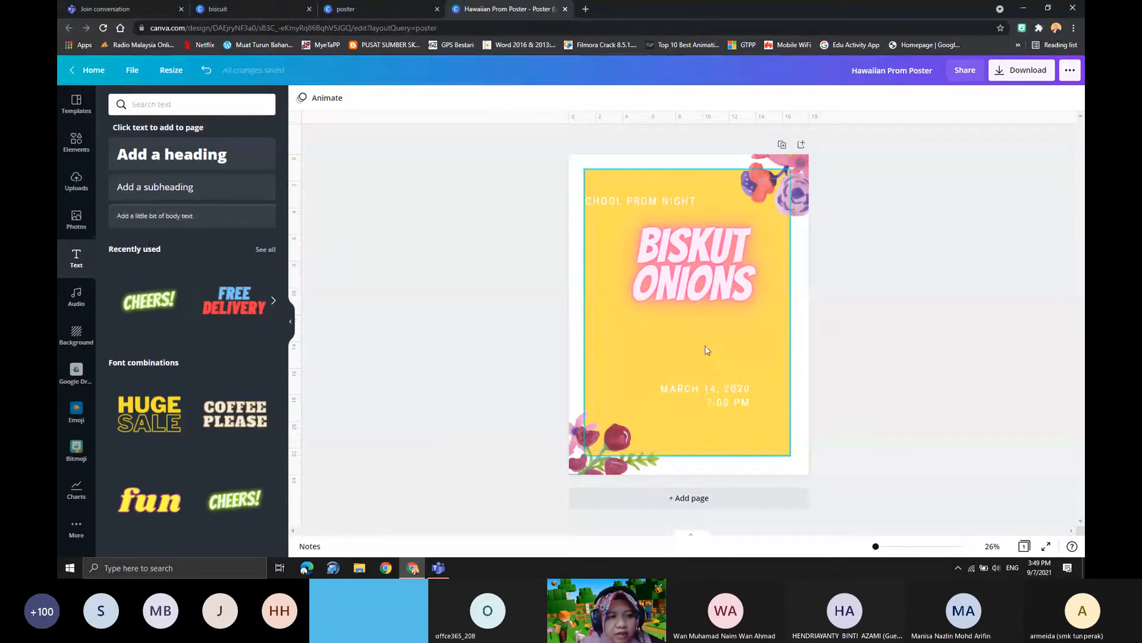
pyautogui.click(177, 156)
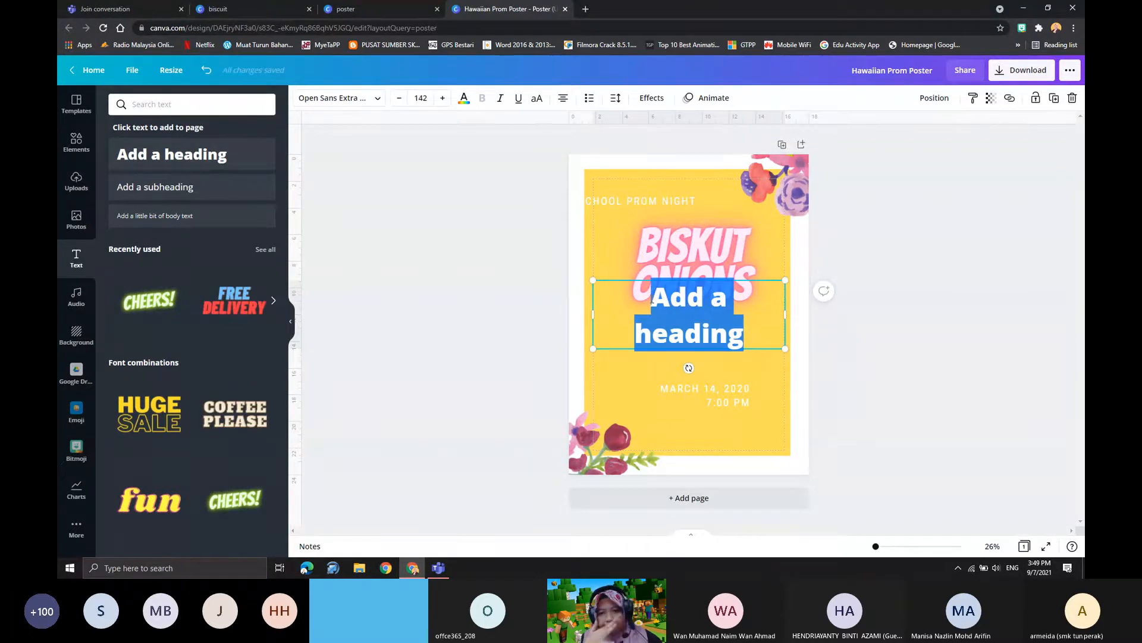
pyautogui.write('PRM')
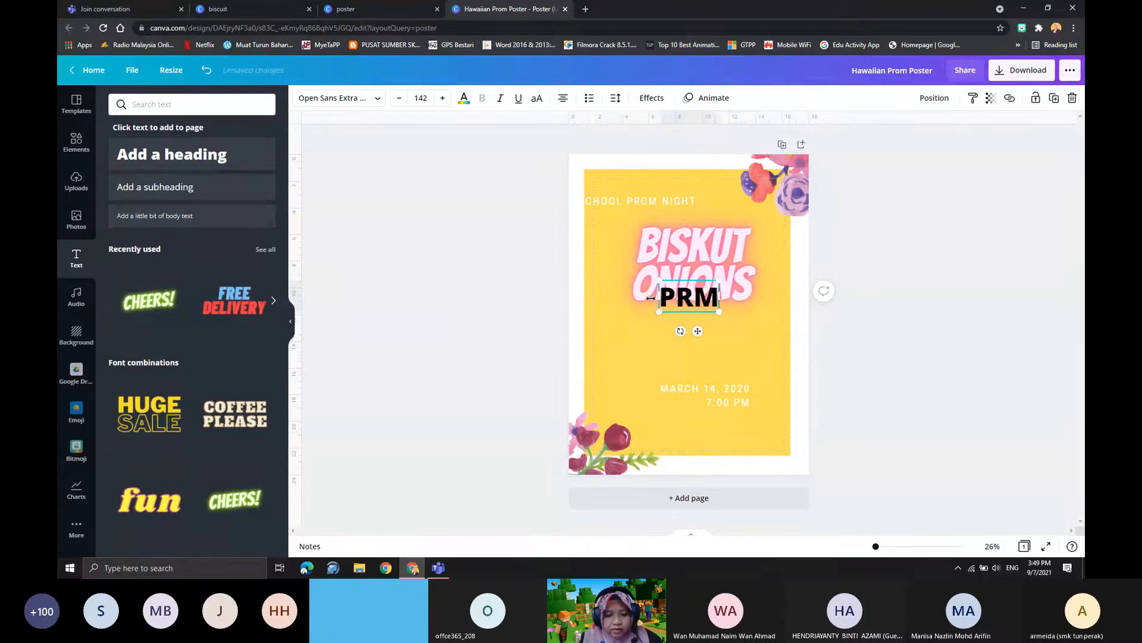
pyautogui.press('BackSpace')
pyautogui.write('OMOS')
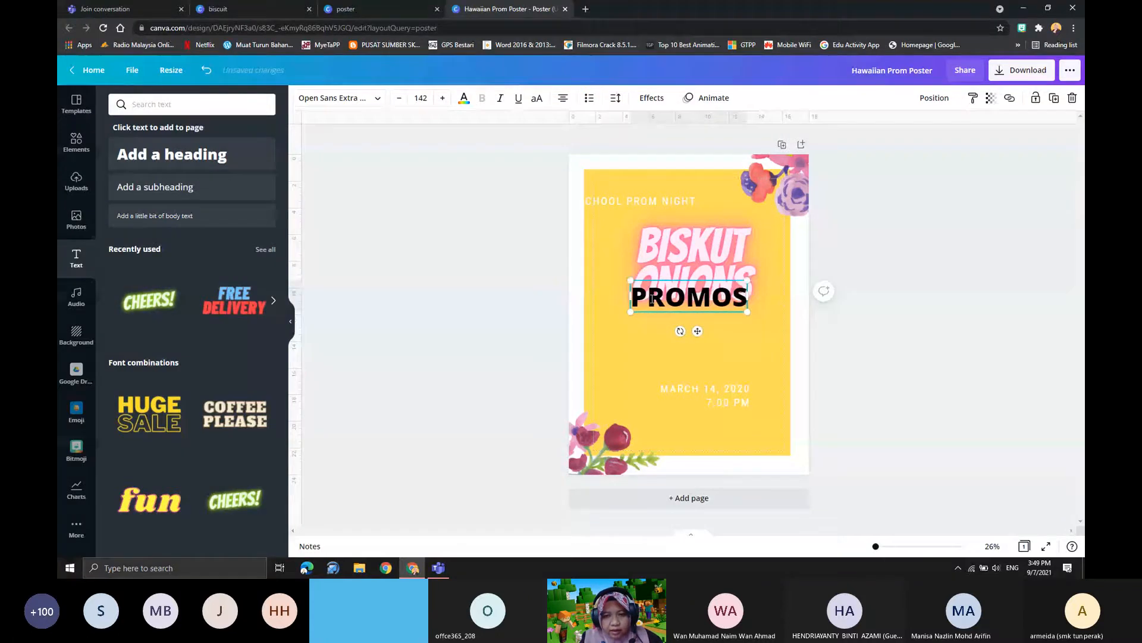
pyautogui.write('I')
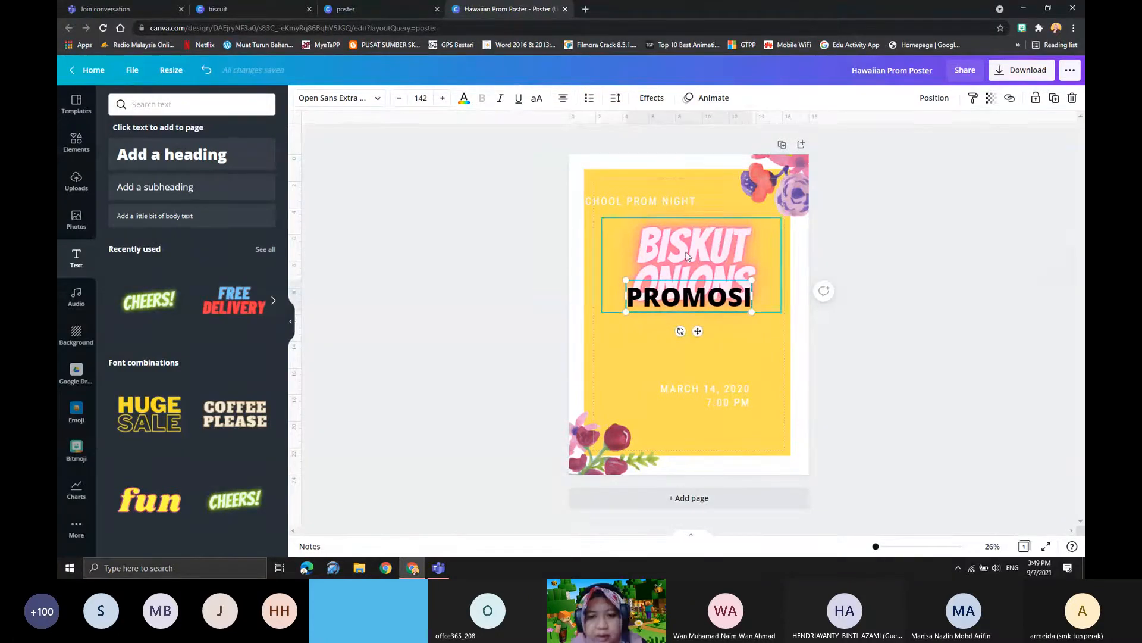
# - Replace the "School Prom Night" line with the "PROMOSI" heading and lower the "BISKUT ONIONS" title slightly beneath it
pyautogui.moveTo(653, 278); pyautogui.dragTo(665, 161)
pyautogui.click(609, 203)
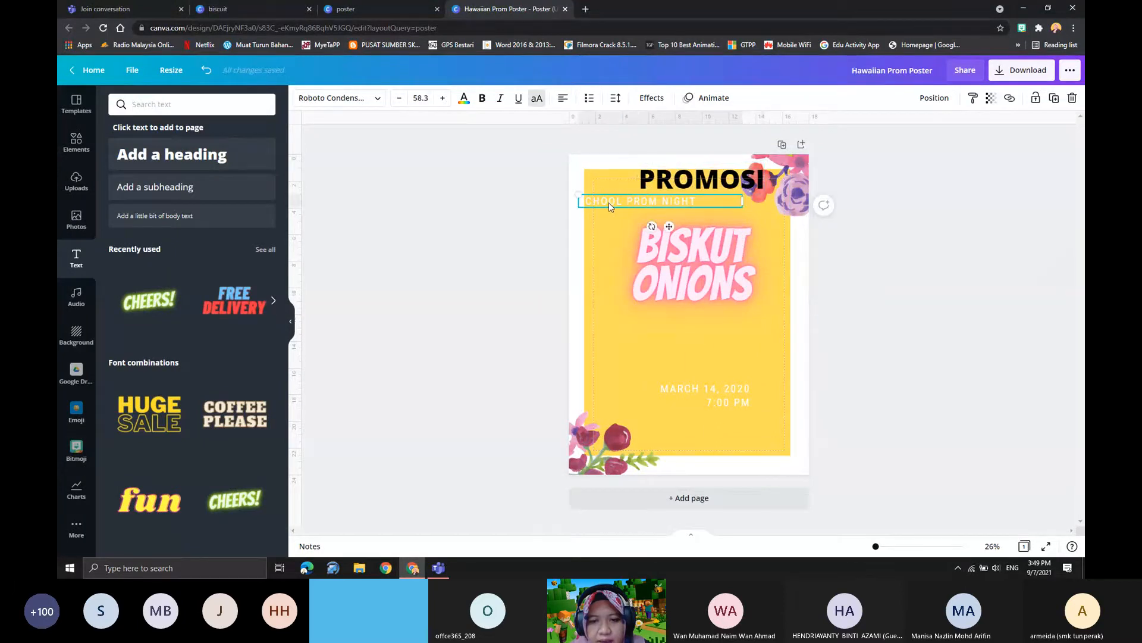
pyautogui.press('Delete')
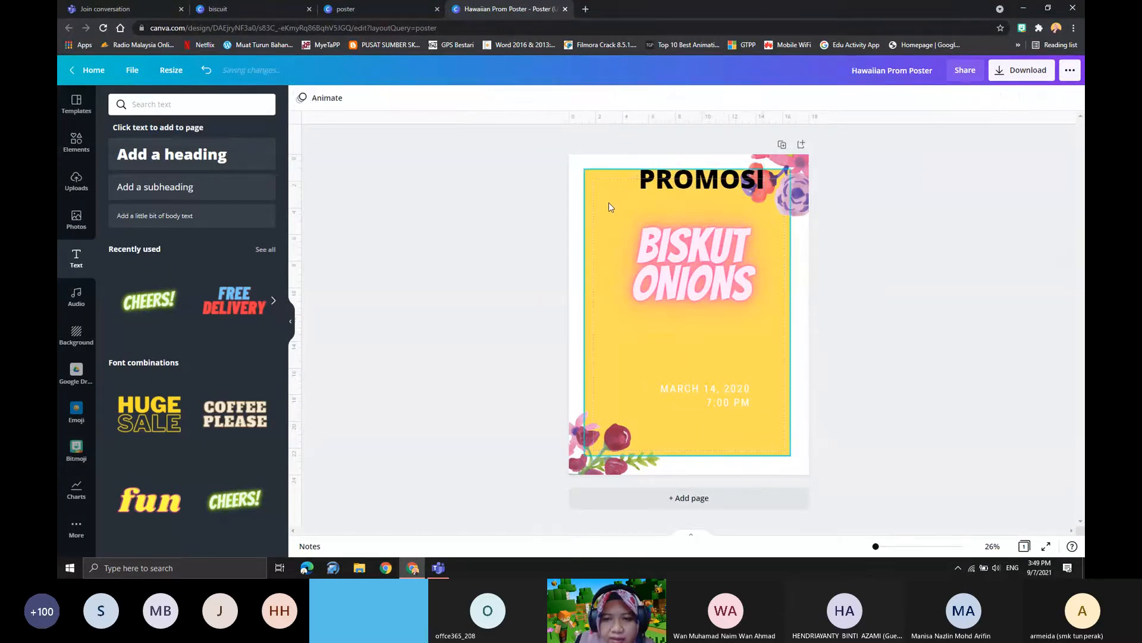
pyautogui.moveTo(684, 180); pyautogui.dragTo(662, 203)
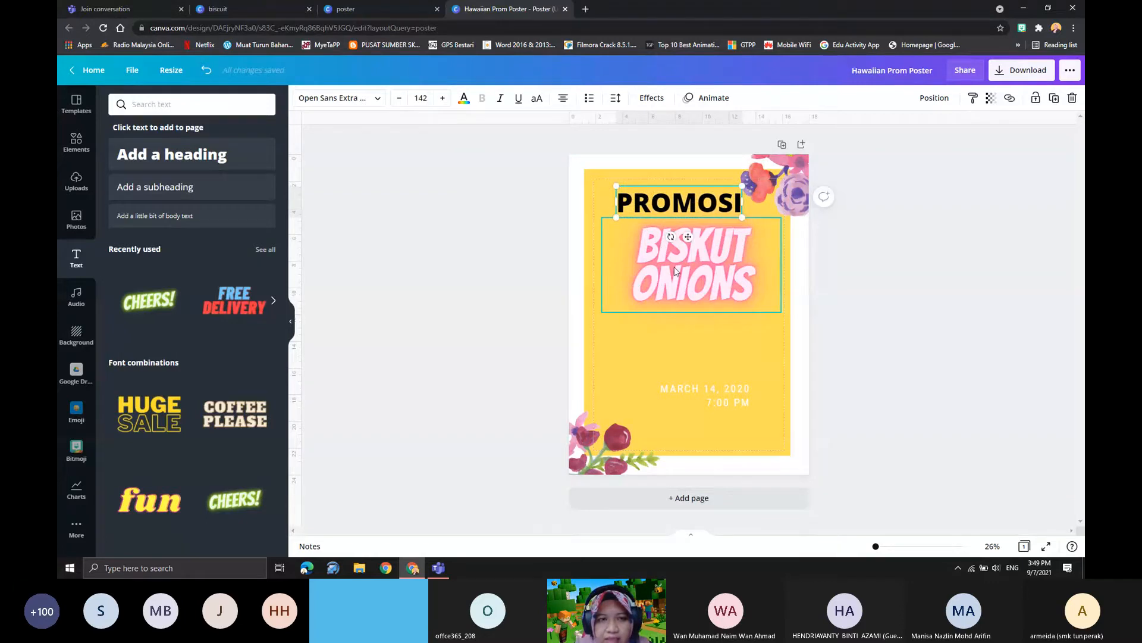
pyautogui.moveTo(661, 244); pyautogui.dragTo(662, 262)
# - Try the Intro Script and Nexa Script fonts on the "PROMOSI" heading
pyautogui.click(669, 208)
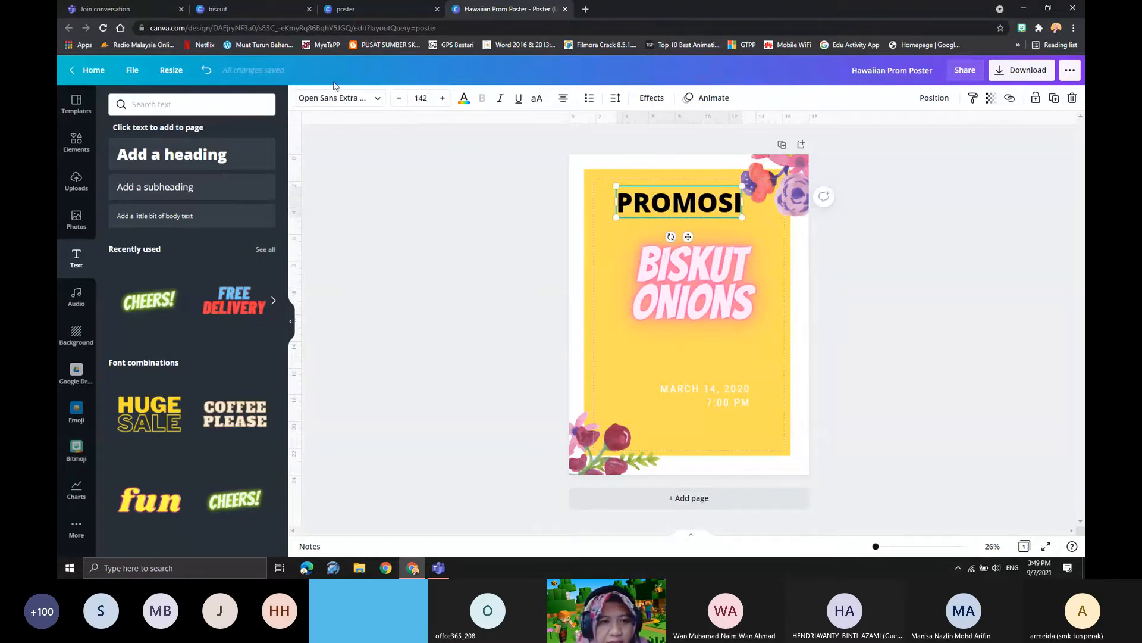
pyautogui.click(377, 100)
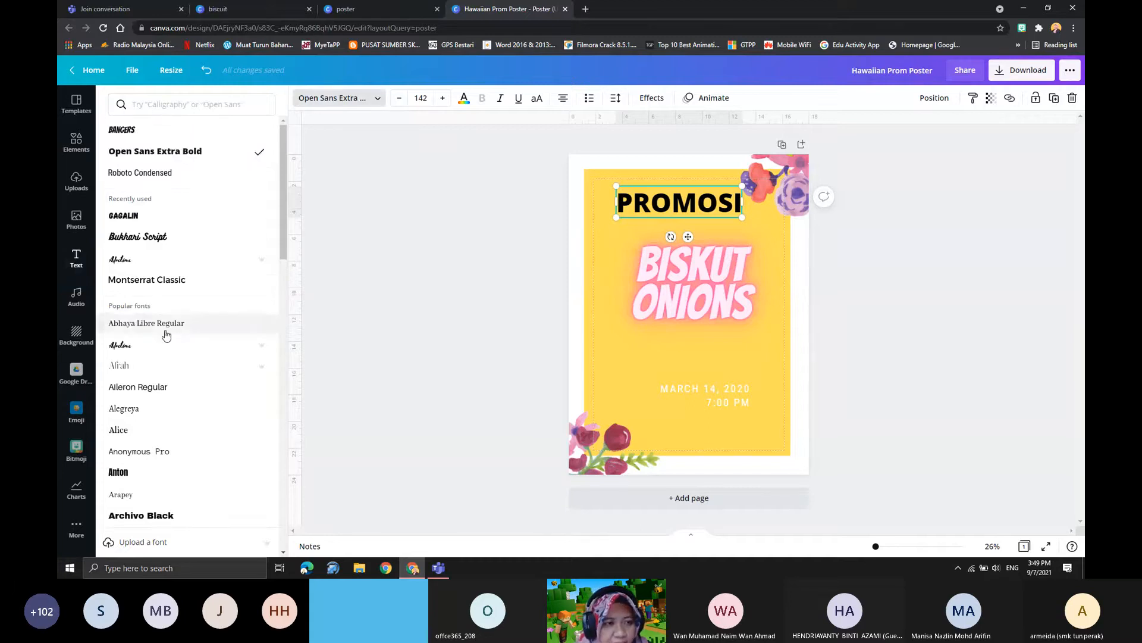
pyautogui.scroll(-7, 169, 333)
pyautogui.scroll(-4, 173, 378)
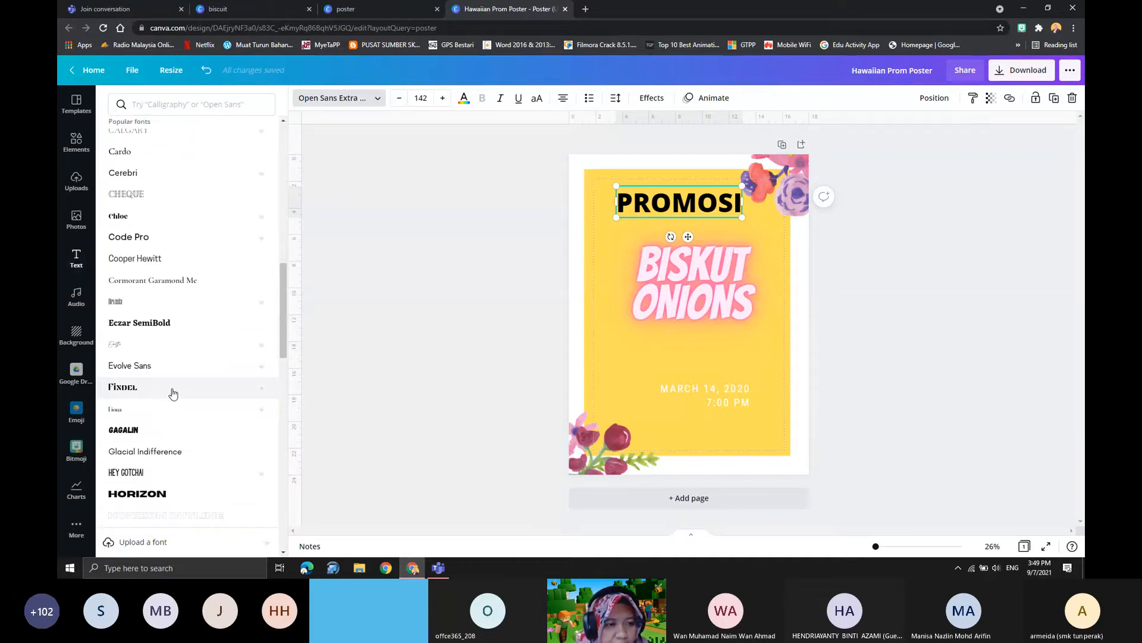
pyautogui.scroll(6, 173, 393)
pyautogui.scroll(-3, 166, 402)
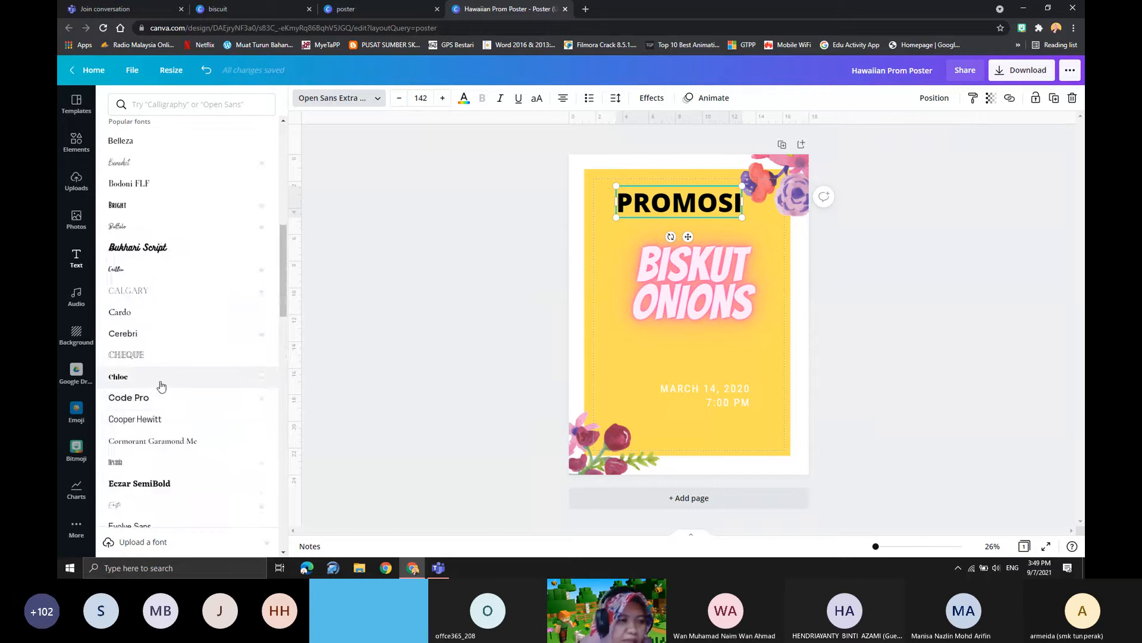
pyautogui.scroll(-8, 160, 398)
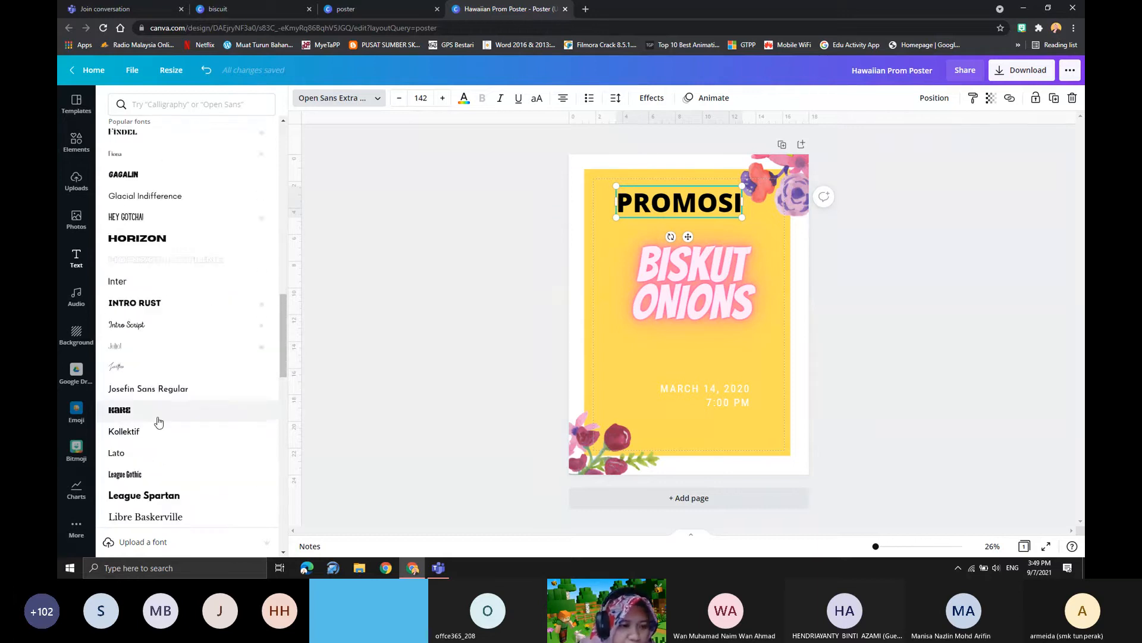
pyautogui.scroll(-2, 158, 421)
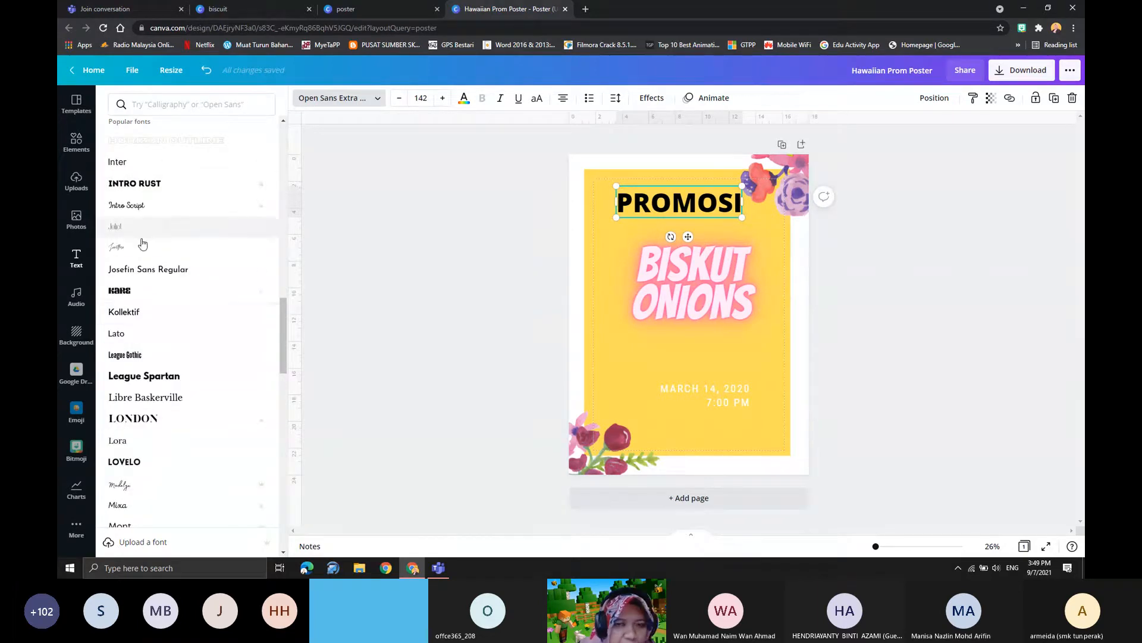
pyautogui.click(139, 208)
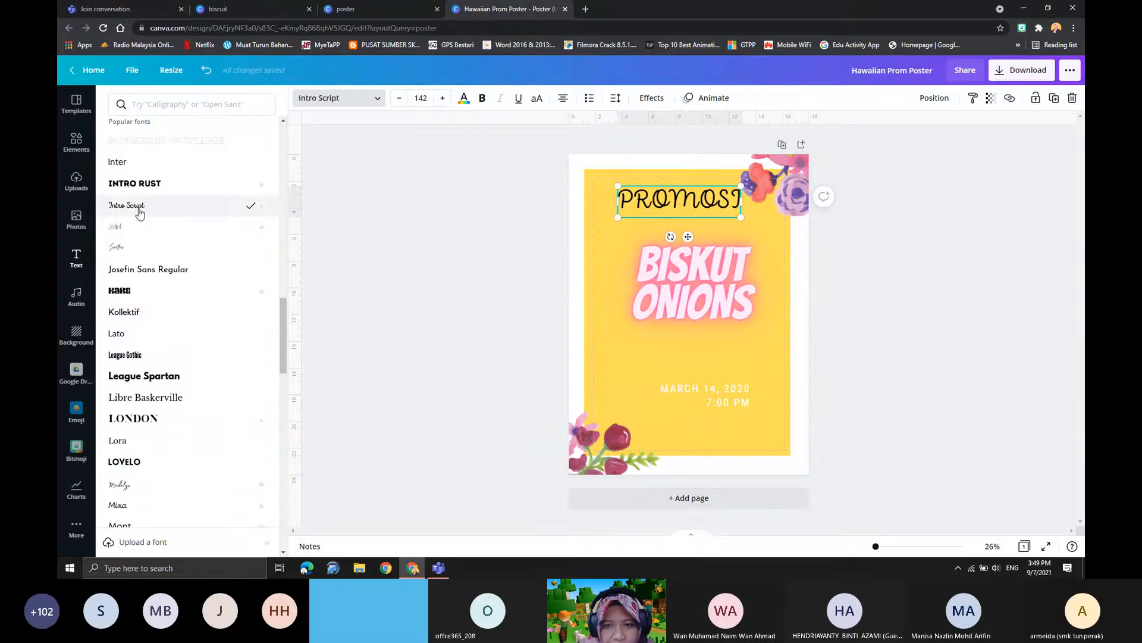
pyautogui.scroll(-6, 187, 459)
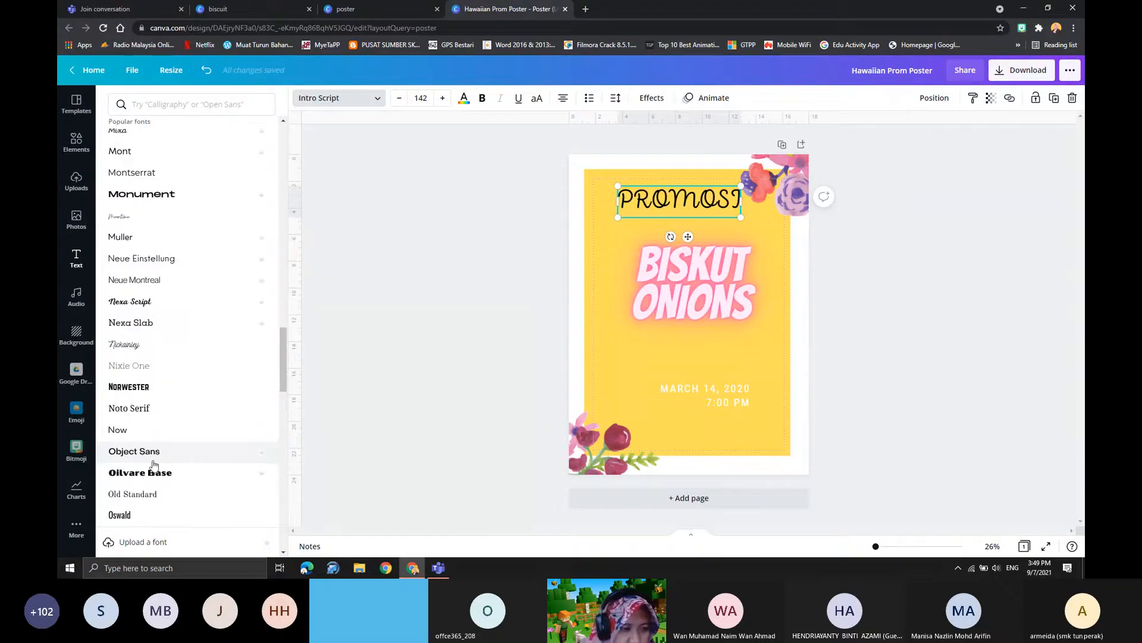
pyautogui.scroll(3, 153, 464)
pyautogui.click(148, 465)
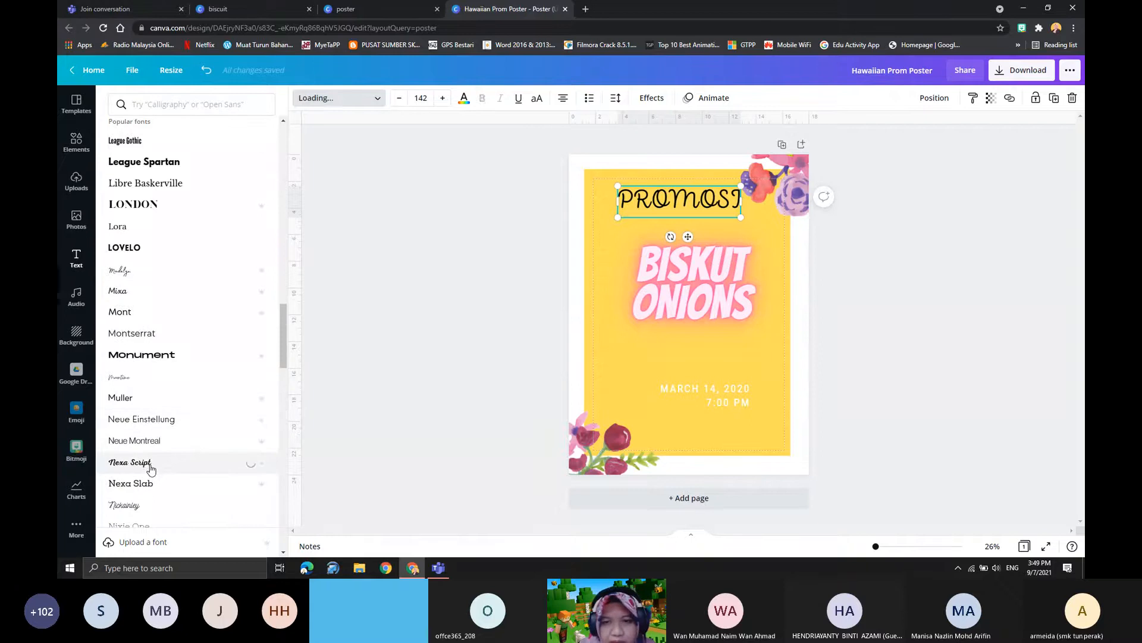
# - Set the font of the "PROMOSI" heading to Gagalin from the recently used fonts
pyautogui.scroll(7, 158, 428)
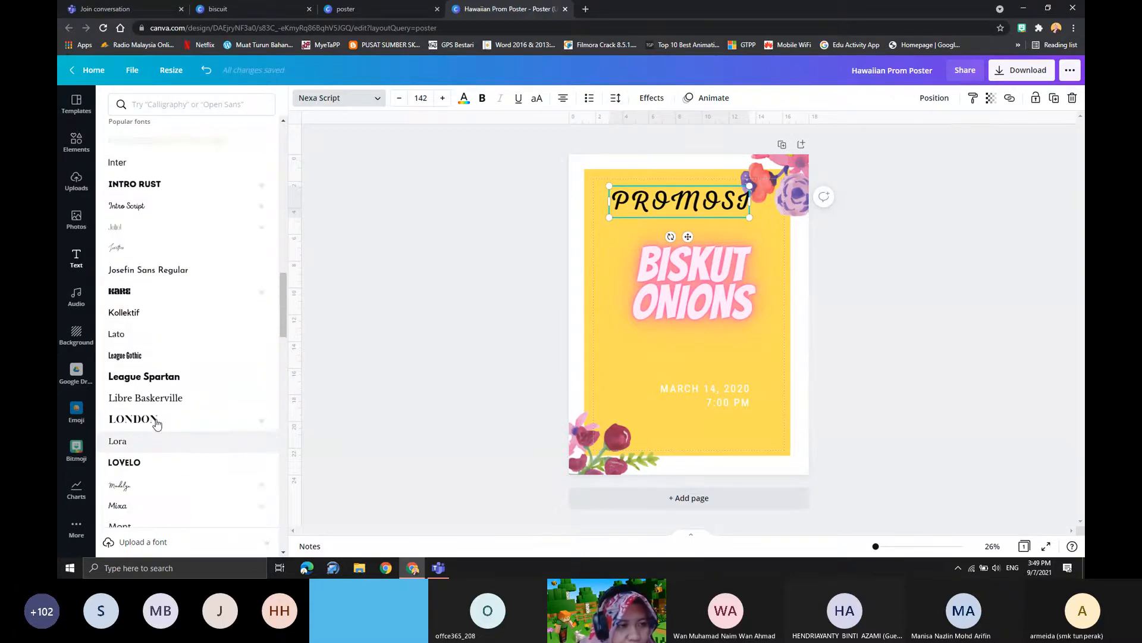
pyautogui.scroll(15, 184, 319)
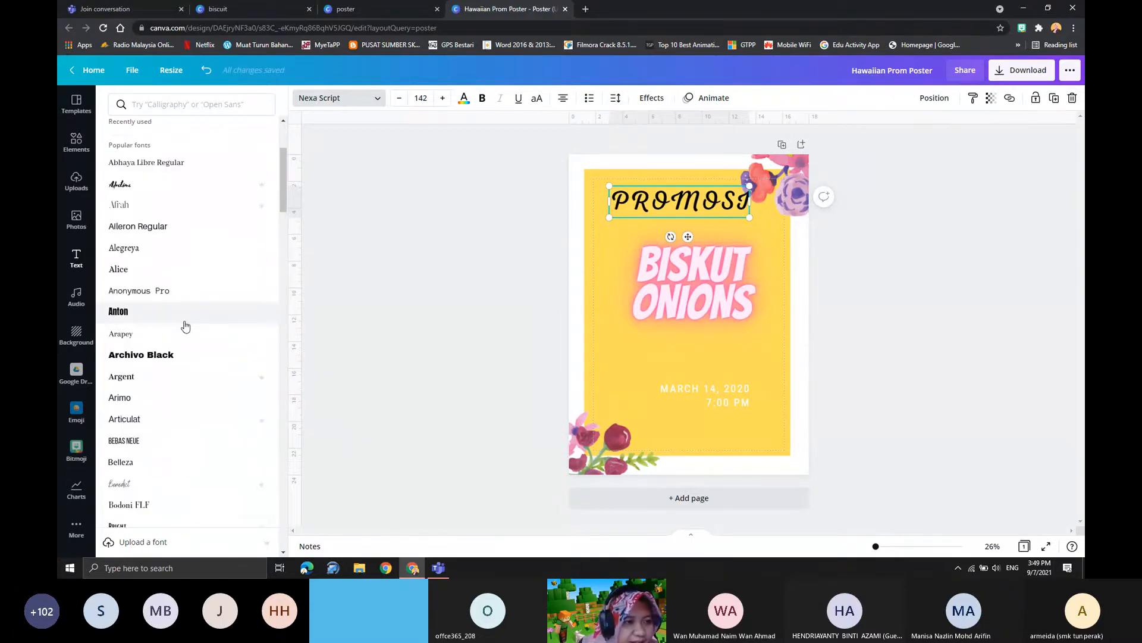
pyautogui.click(149, 217)
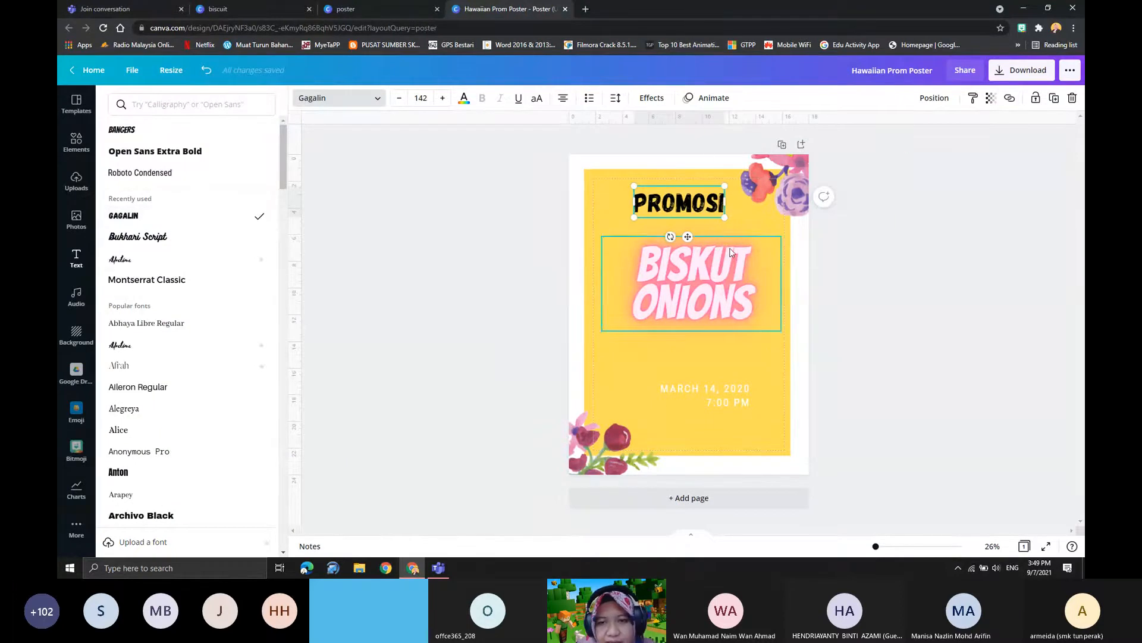
# - Enlarge the "PROMOSI" heading to size 194 and reposition it above the "BISKUT ONIONS" title
pyautogui.moveTo(725, 217); pyautogui.dragTo(759, 245)
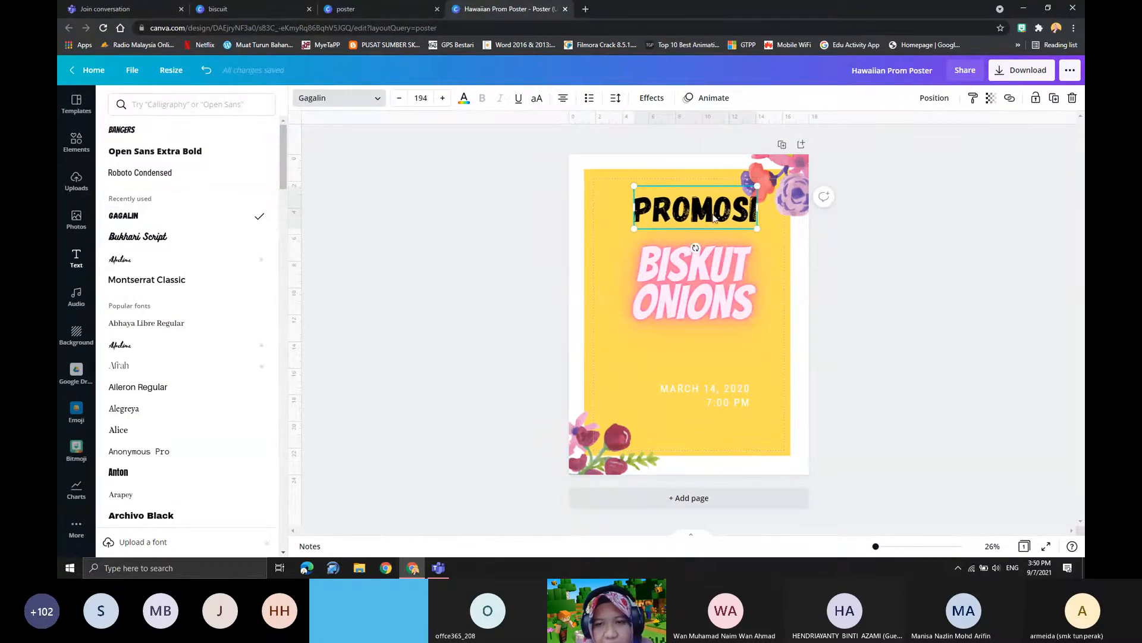
pyautogui.moveTo(714, 215); pyautogui.dragTo(688, 210)
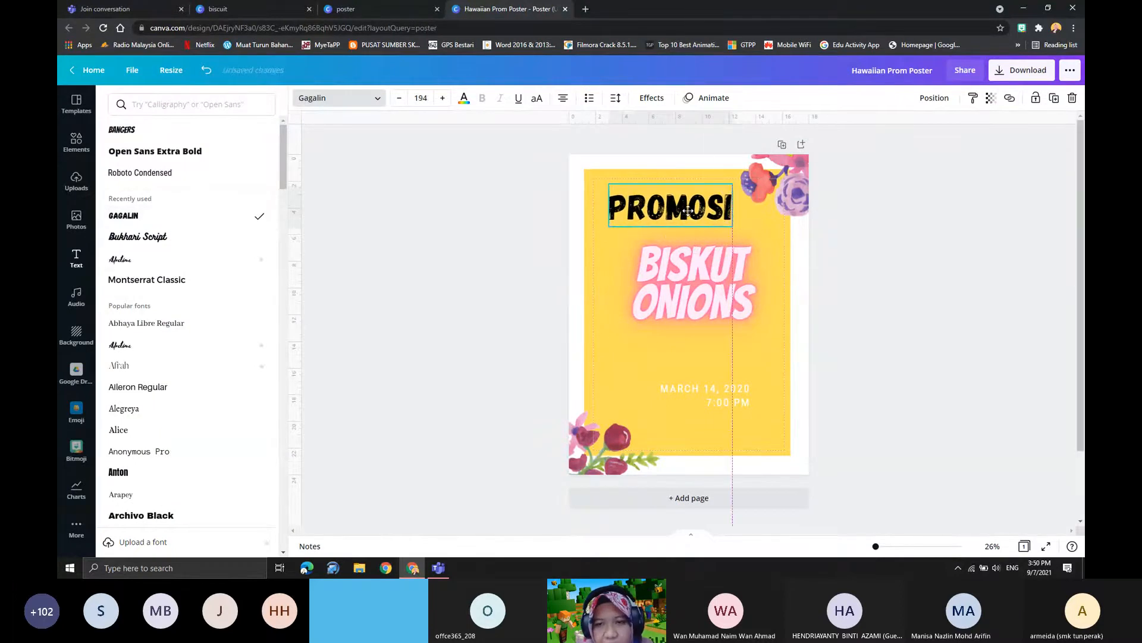
pyautogui.moveTo(689, 219); pyautogui.dragTo(696, 223)
pyautogui.click(465, 100)
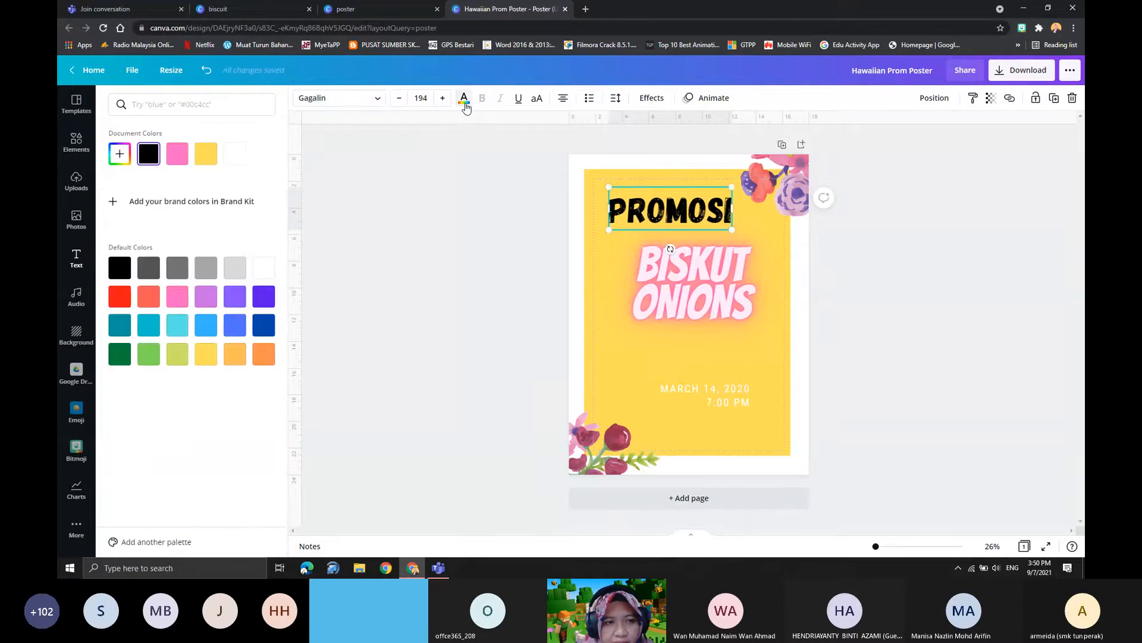
pyautogui.click(717, 232)
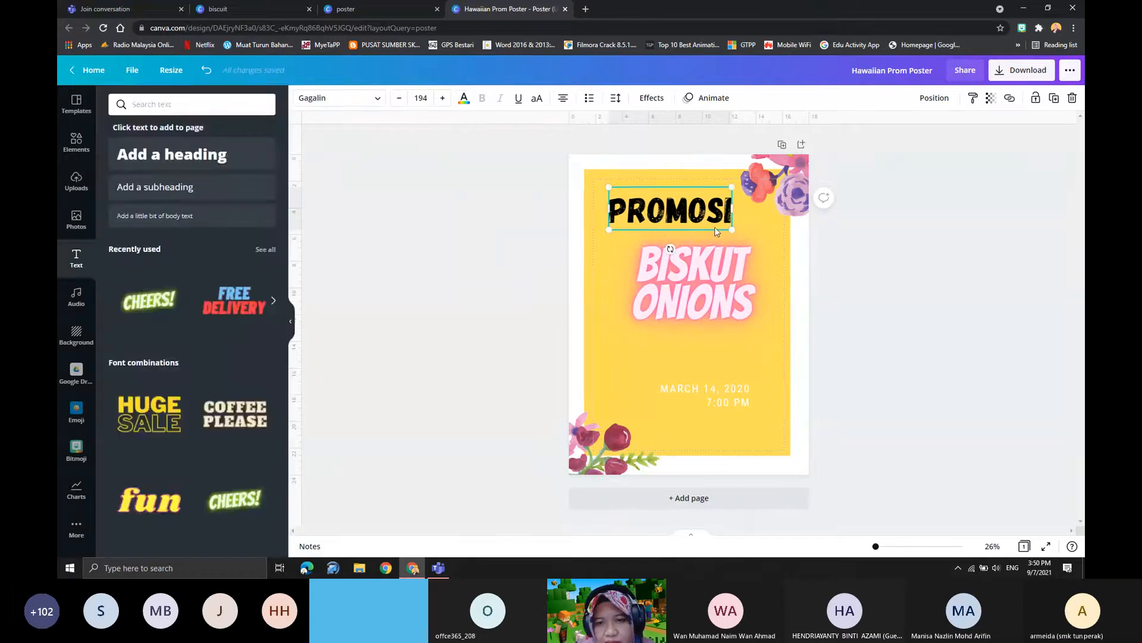
# - Move the "PROMOSI" heading and the "BISKUT ONIONS" title down in stages until they sit just above the date line
pyautogui.moveTo(707, 217); pyautogui.dragTo(701, 216)
pyautogui.moveTo(725, 304); pyautogui.dragTo(710, 283)
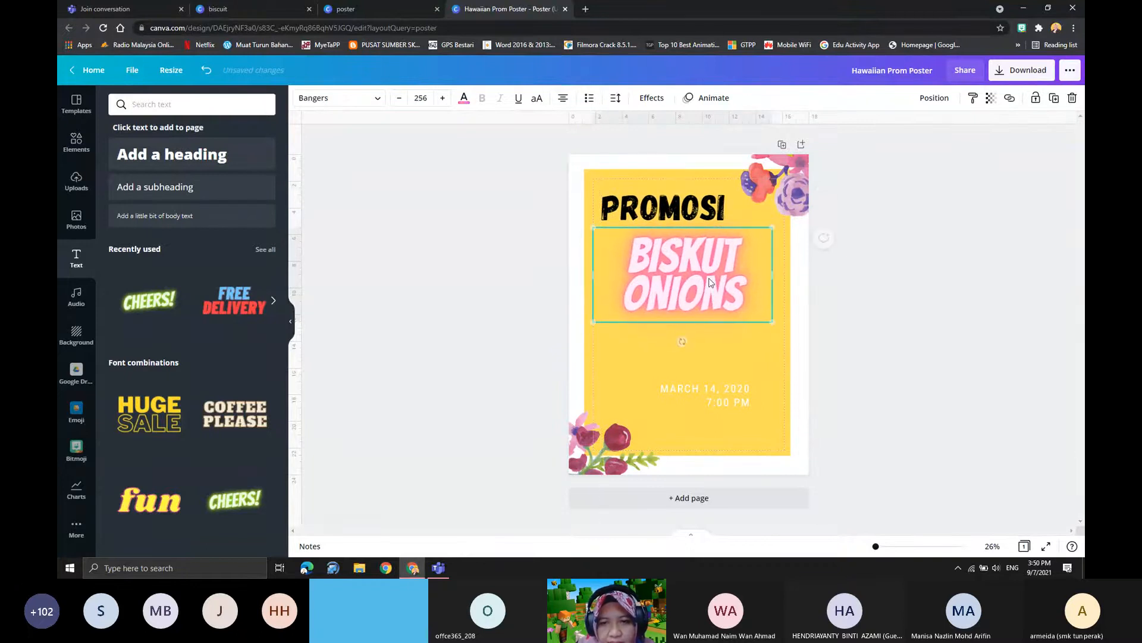
pyautogui.moveTo(698, 213); pyautogui.dragTo(704, 217)
pyautogui.click(757, 394)
pyautogui.moveTo(705, 304); pyautogui.dragTo(713, 335)
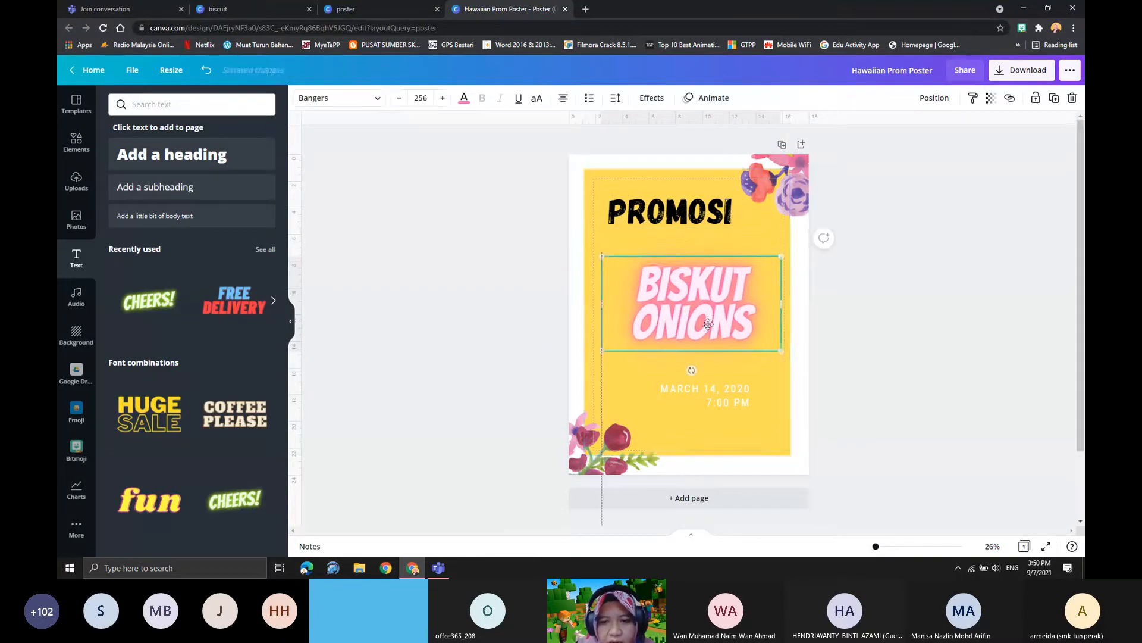
pyautogui.moveTo(676, 214); pyautogui.dragTo(685, 232)
pyautogui.moveTo(698, 312); pyautogui.dragTo(698, 328)
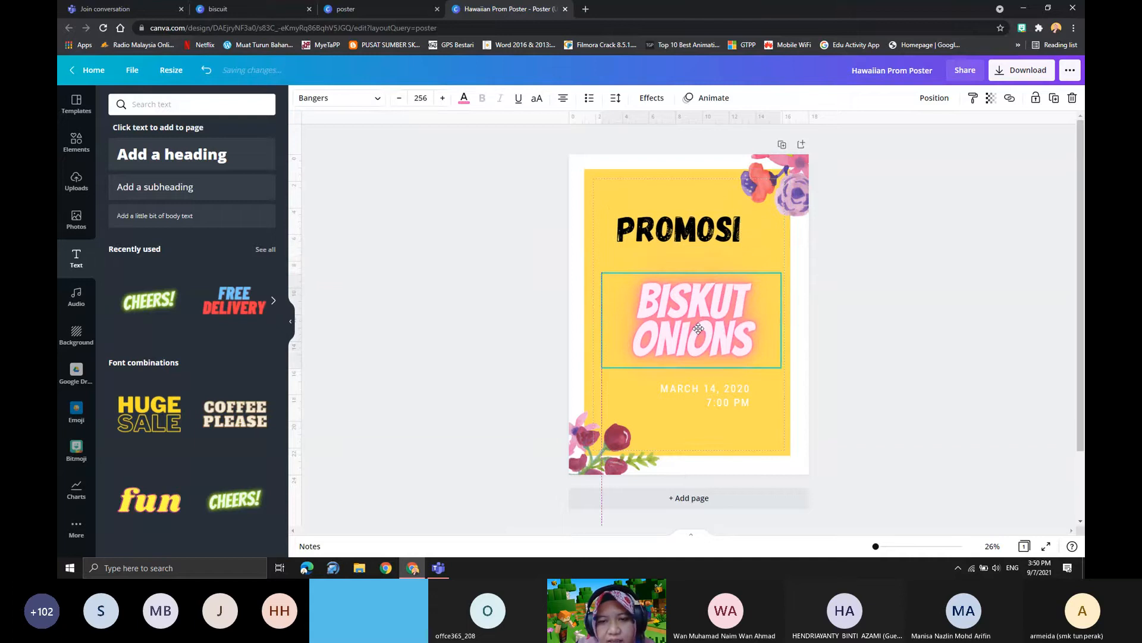
pyautogui.moveTo(678, 241); pyautogui.dragTo(690, 263)
pyautogui.moveTo(700, 316); pyautogui.dragTo(692, 309)
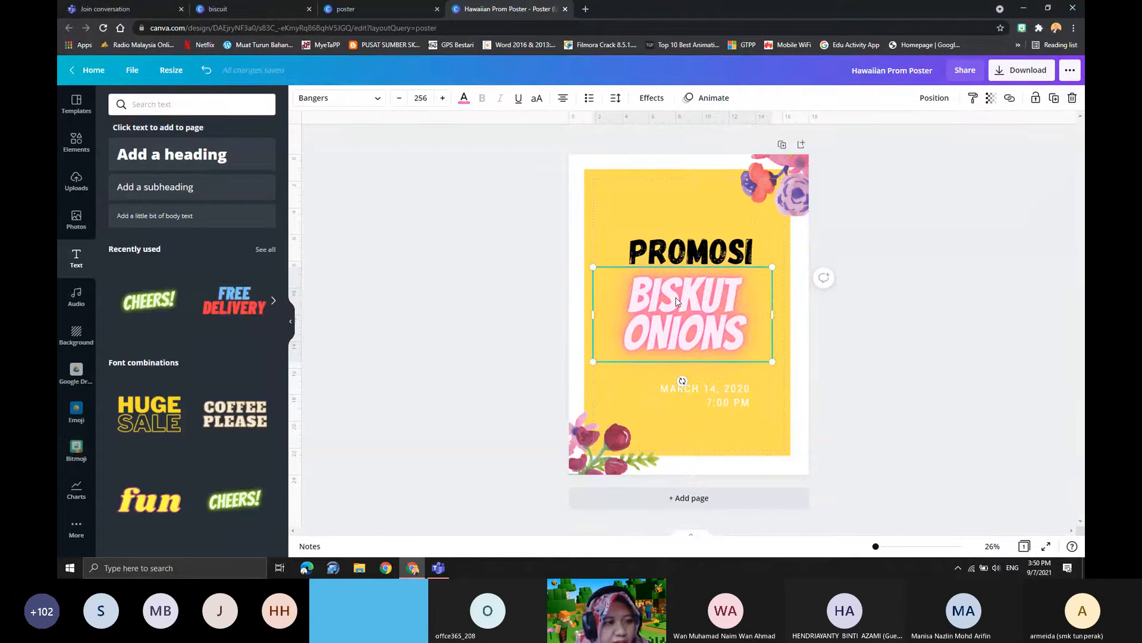
pyautogui.press('Escape')
# - Browse the uploaded images and add the round purple SMPKV Merbok logo to the poster
pyautogui.click(77, 178)
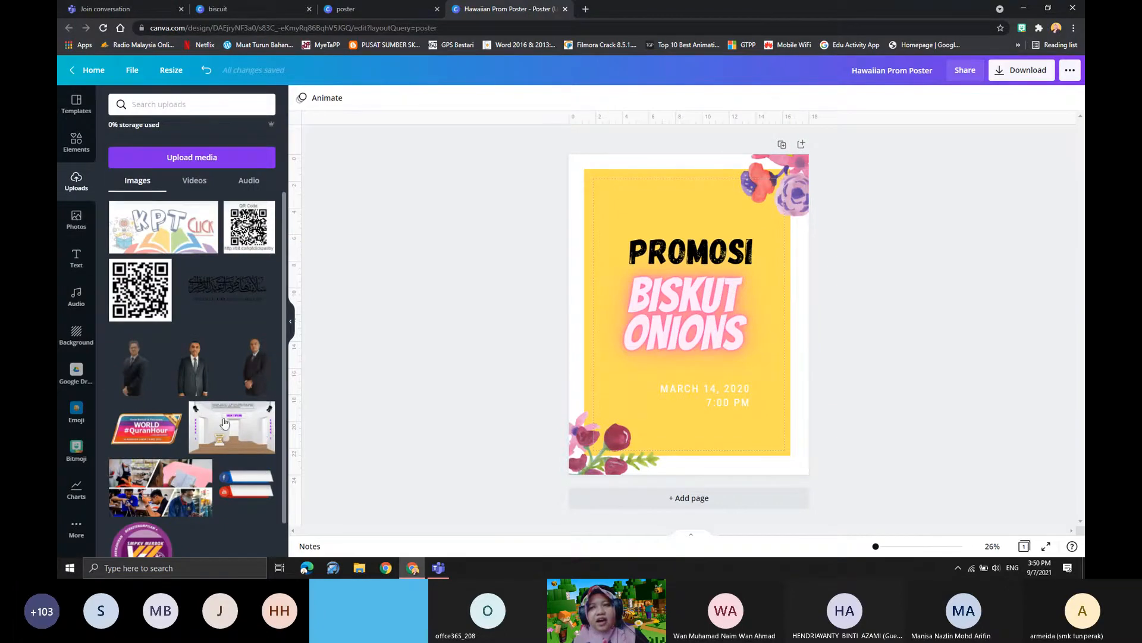
pyautogui.scroll(-1, 215, 320)
pyautogui.scroll(1, 165, 457)
pyautogui.scroll(-1, 171, 412)
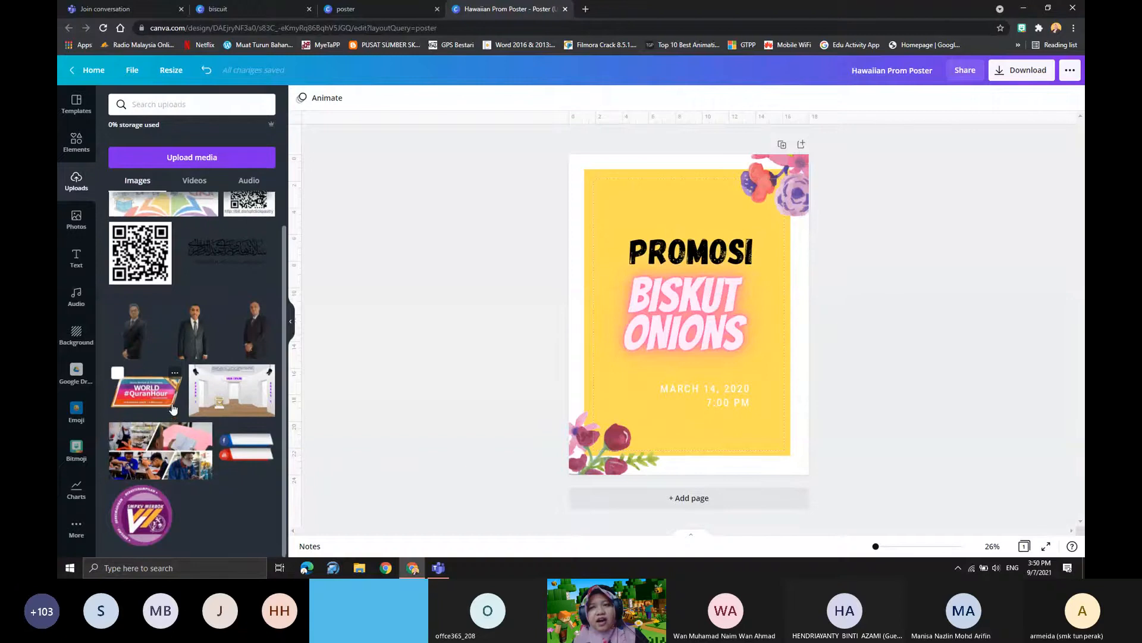
pyautogui.scroll(1, 172, 411)
pyautogui.scroll(-1, 173, 452)
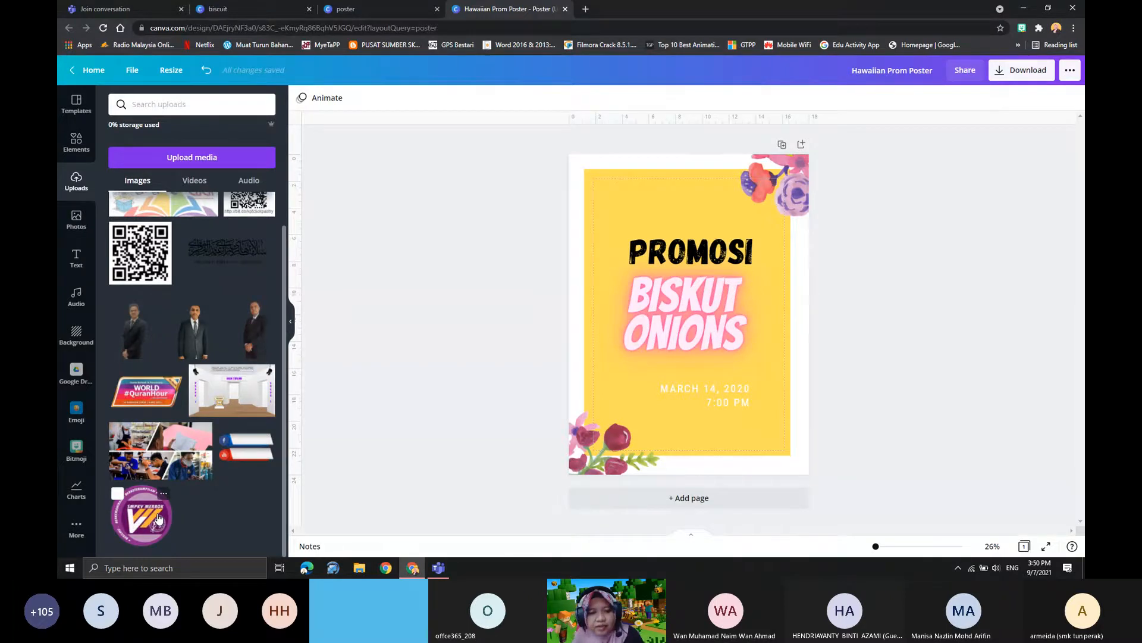
pyautogui.click(155, 517)
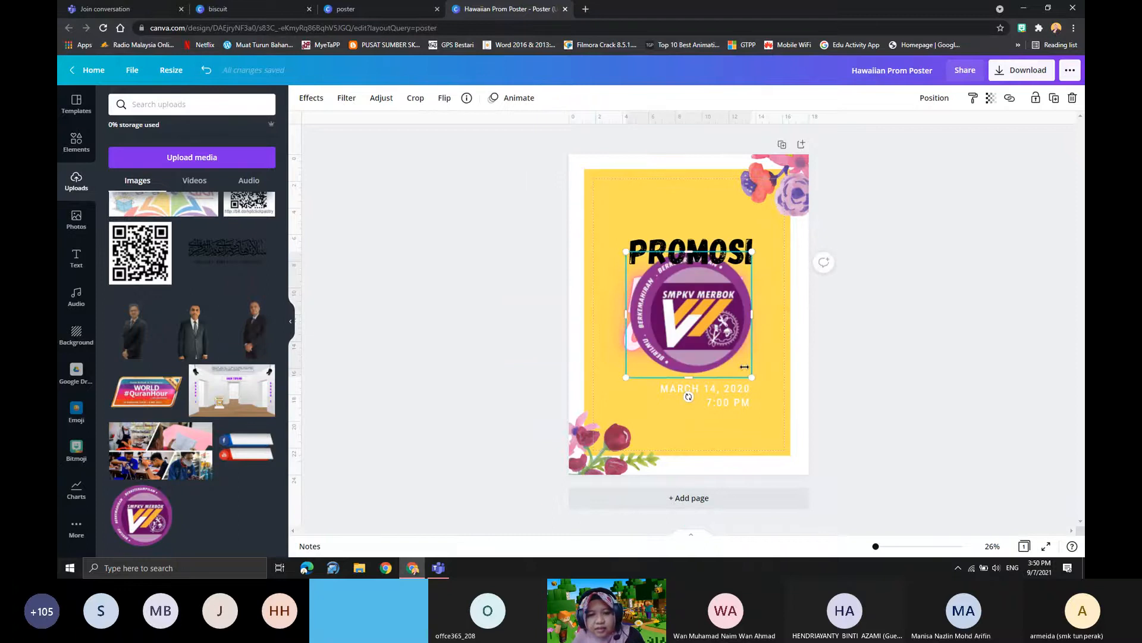
# - Shrink the logo, place it in the yellow panel's upper-left corner beside "PROMOSI", and set "BISKUT ONIONS" directly beneath the heading
pyautogui.moveTo(749, 381); pyautogui.dragTo(711, 334)
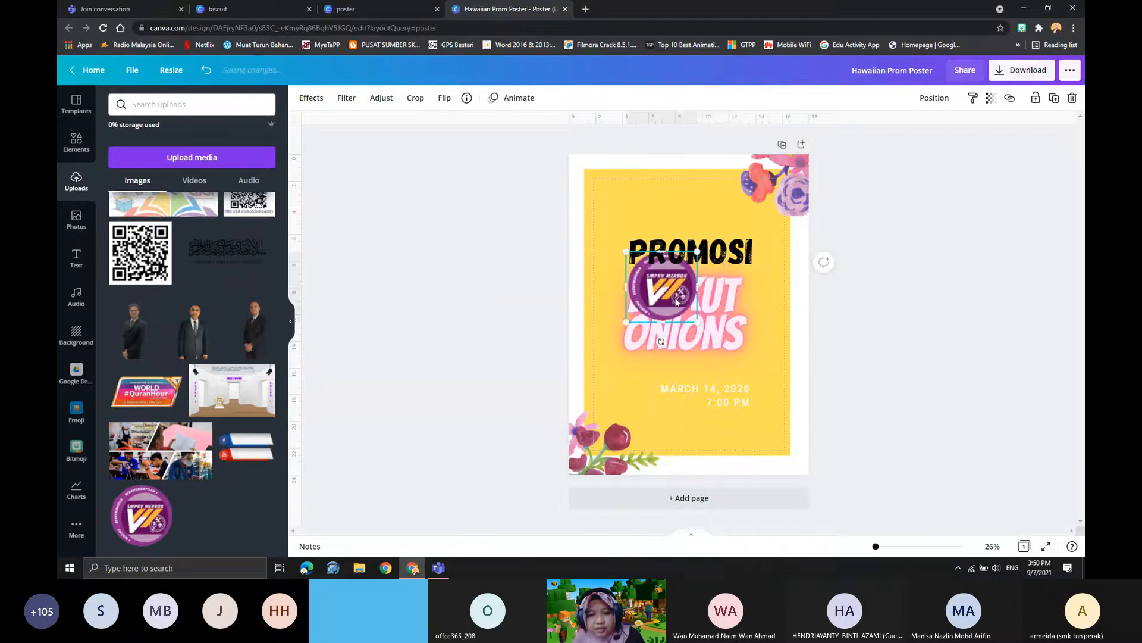
pyautogui.moveTo(681, 298); pyautogui.dragTo(697, 212)
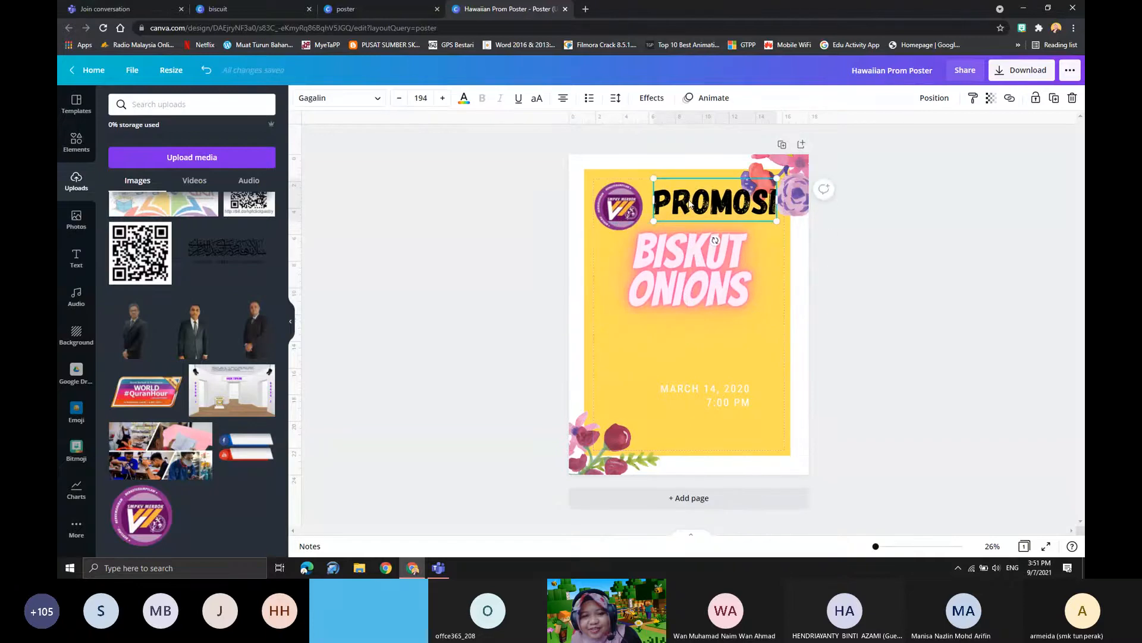
pyautogui.moveTo(675, 268)
pyautogui.mouseDown()
pyautogui.moveTo(683, 274)
pyautogui.moveTo(679, 264)
pyautogui.mouseUp()
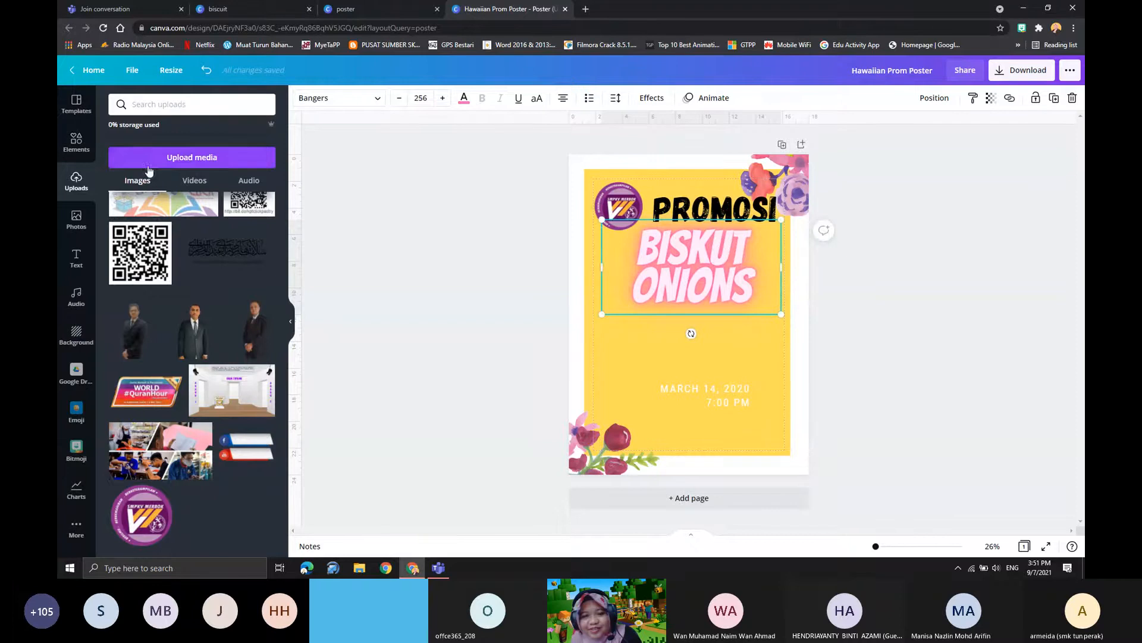
pyautogui.click(186, 158)
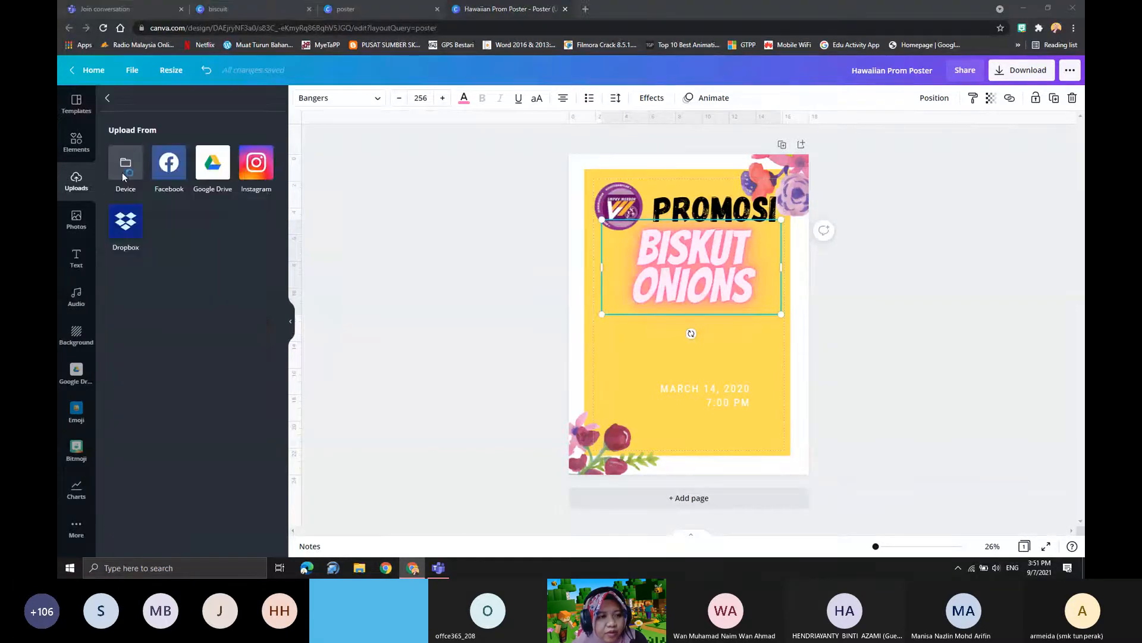
pyautogui.click(123, 173)
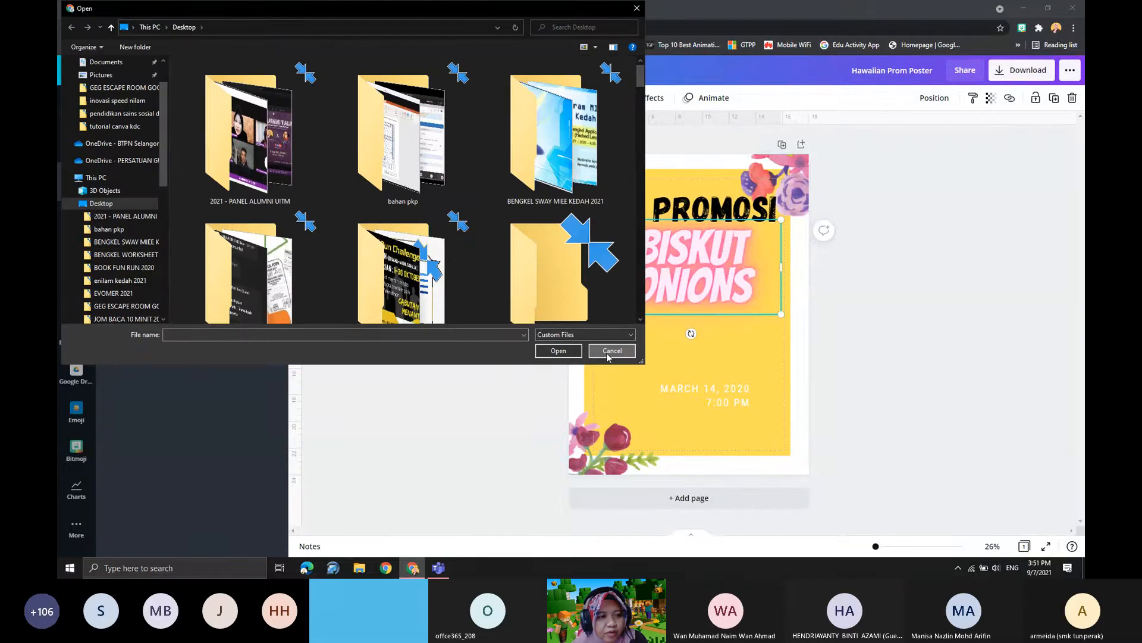
pyautogui.click(613, 350)
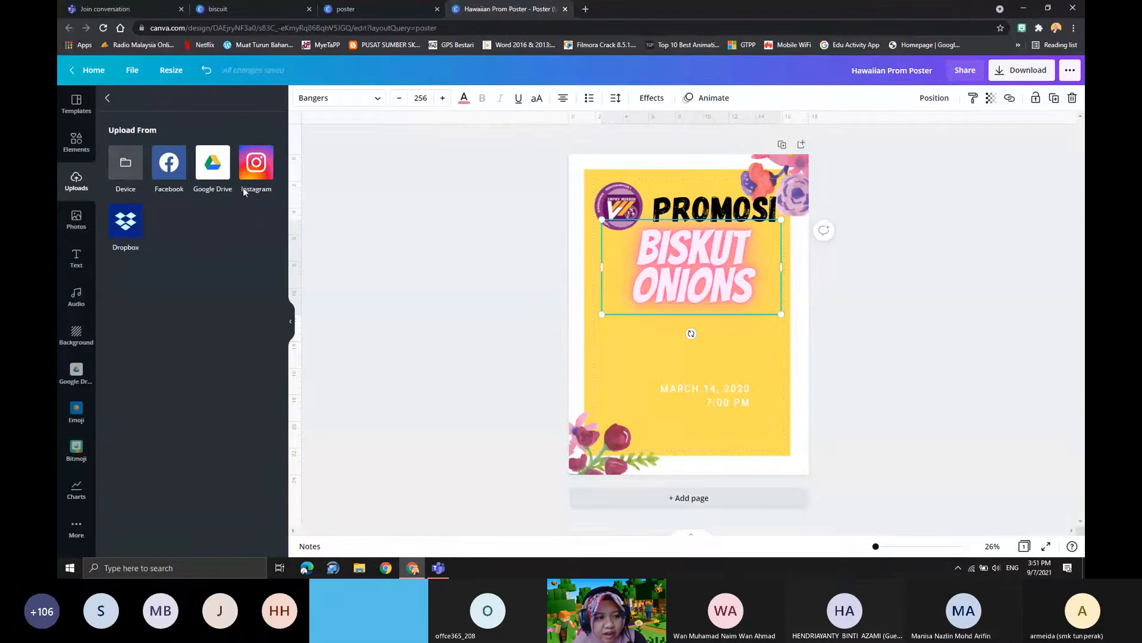
pyautogui.click(501, 283)
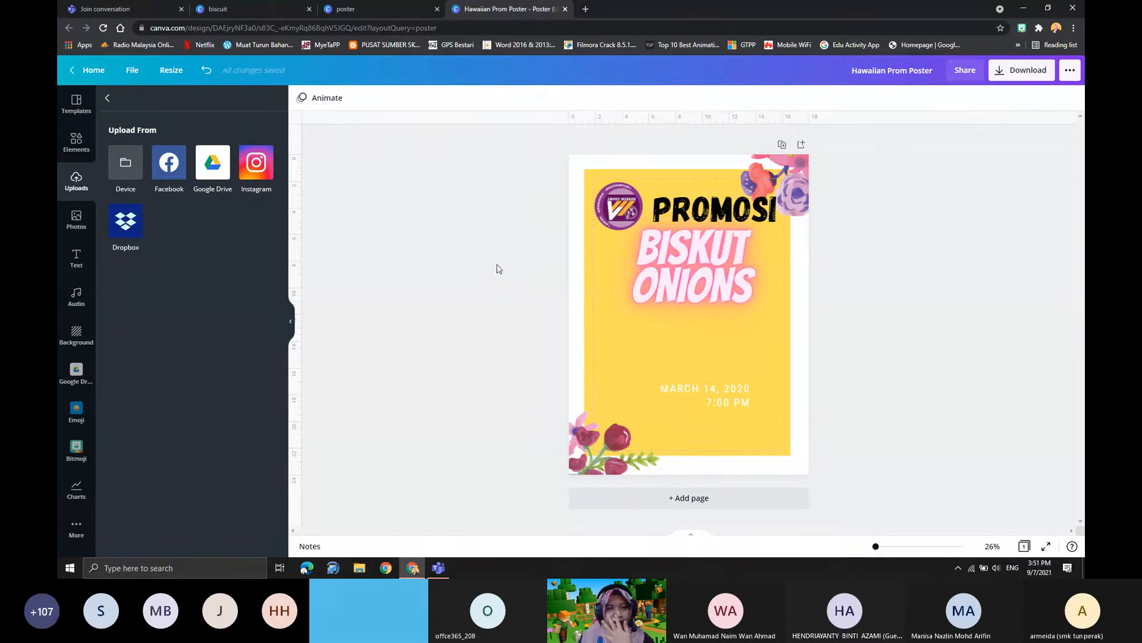
# - Switch to File Explorer and open the b1 image in the "tutorial canva kdc" folder
pyautogui.click(586, 9)
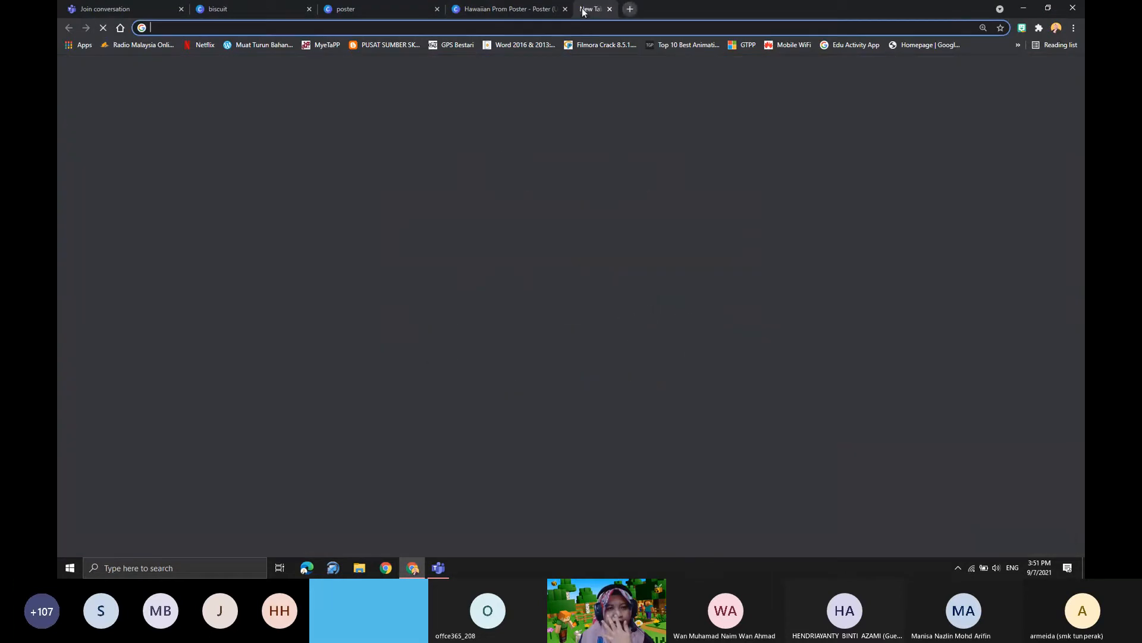
pyautogui.click(1024, 8)
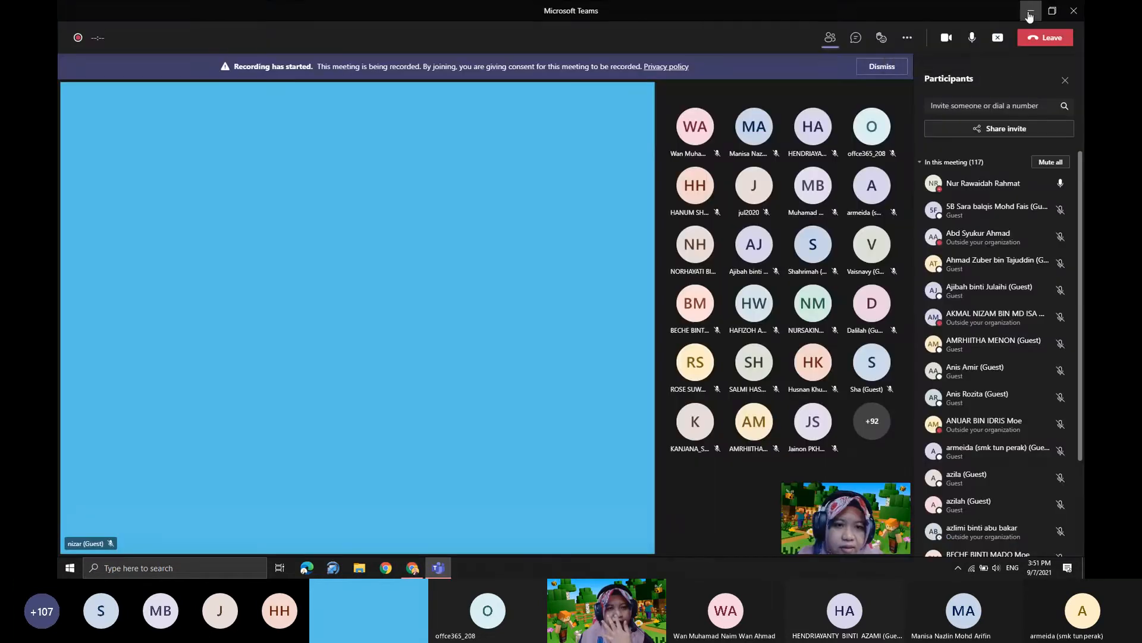
pyautogui.click(1030, 12)
pyautogui.click(360, 567)
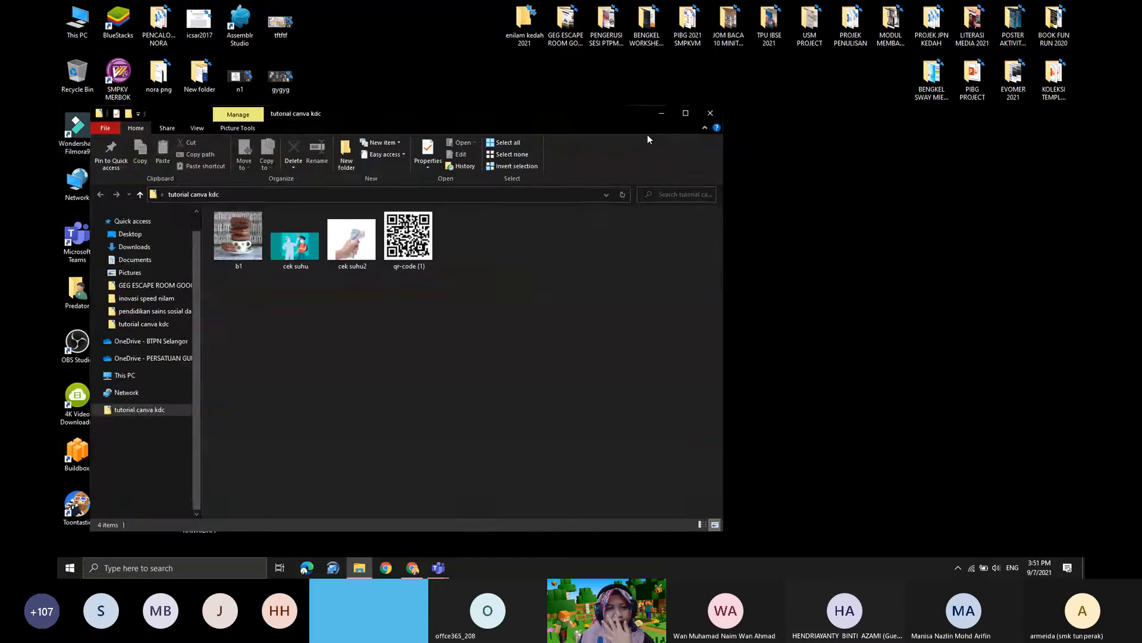
pyautogui.doubleClick(231, 252)
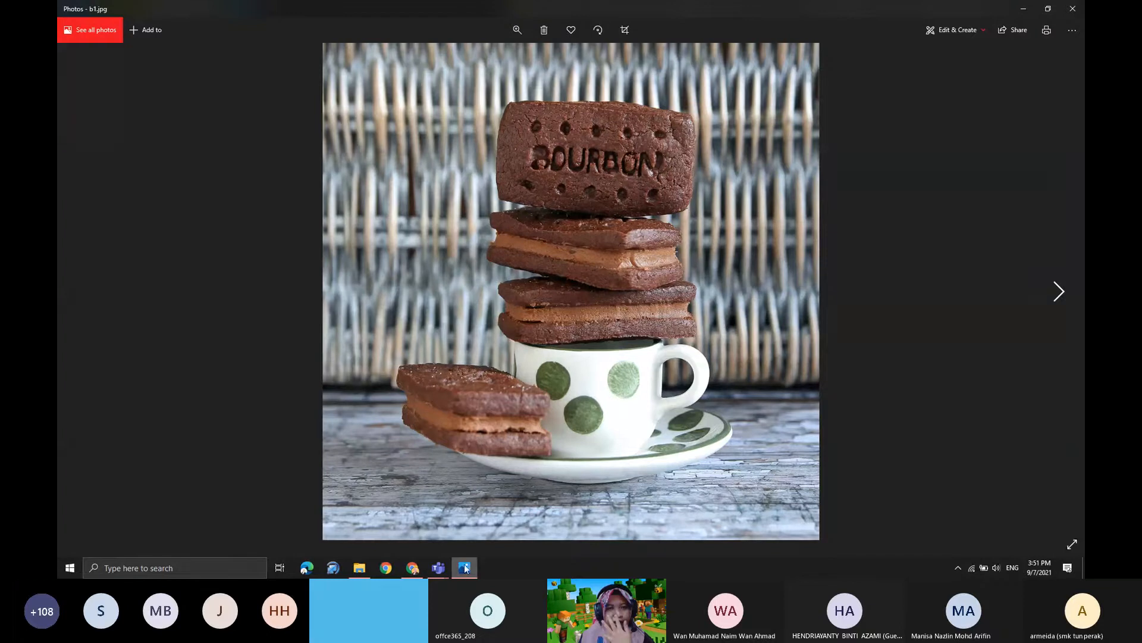
# - Switch from the photo viewer to the Canva poster in Chrome, closing the empty New Tab
pyautogui.moveTo(419, 573)
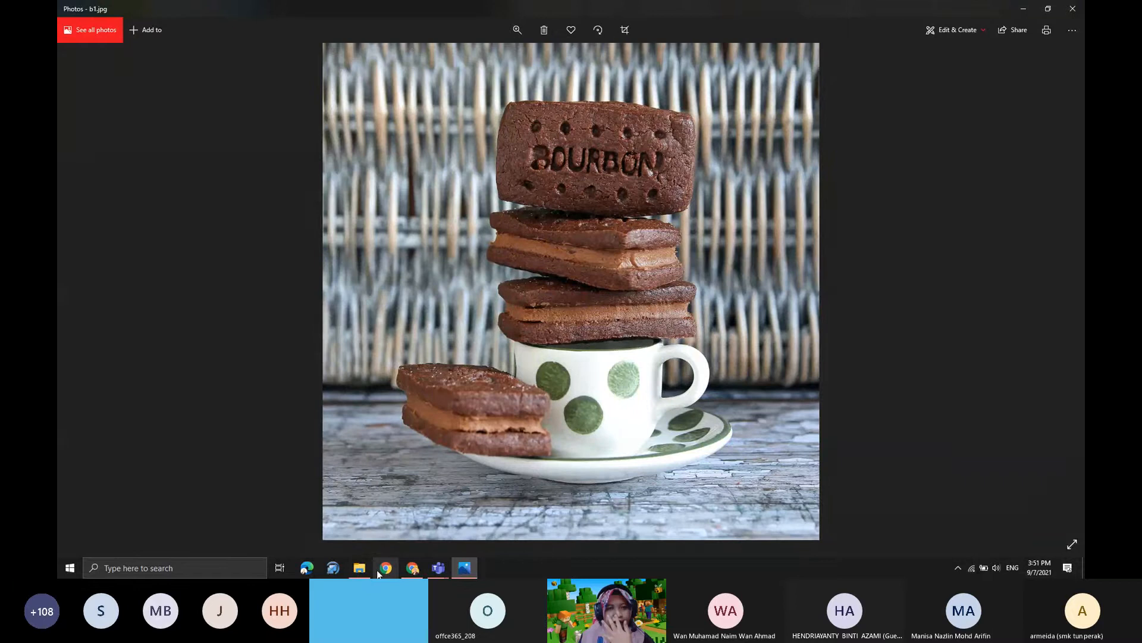
pyautogui.click(413, 573)
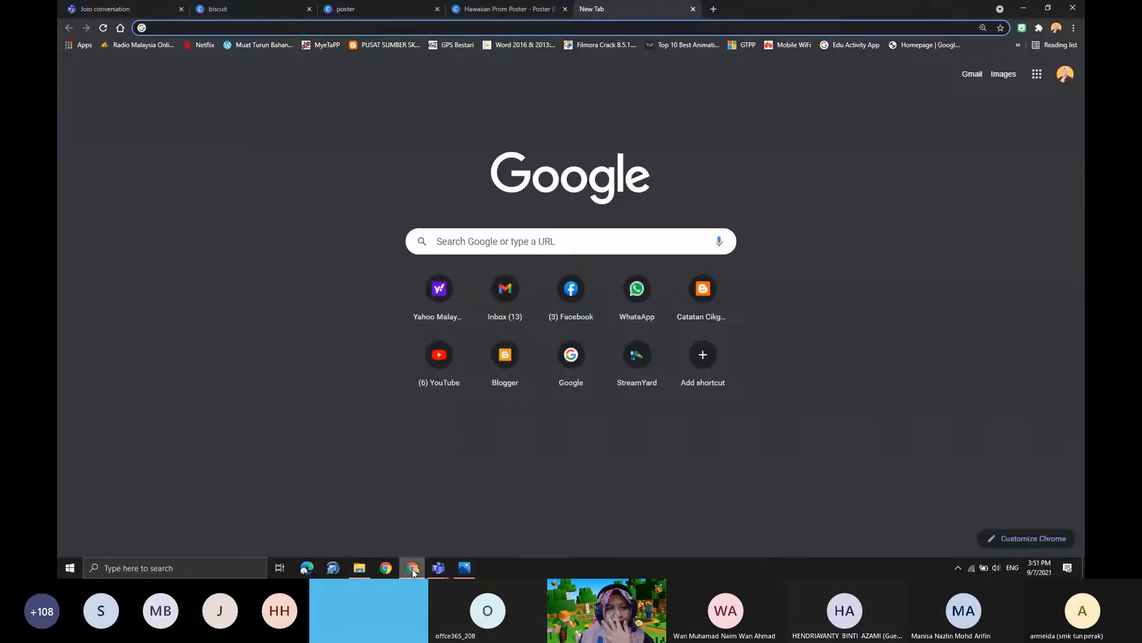
pyautogui.click(693, 9)
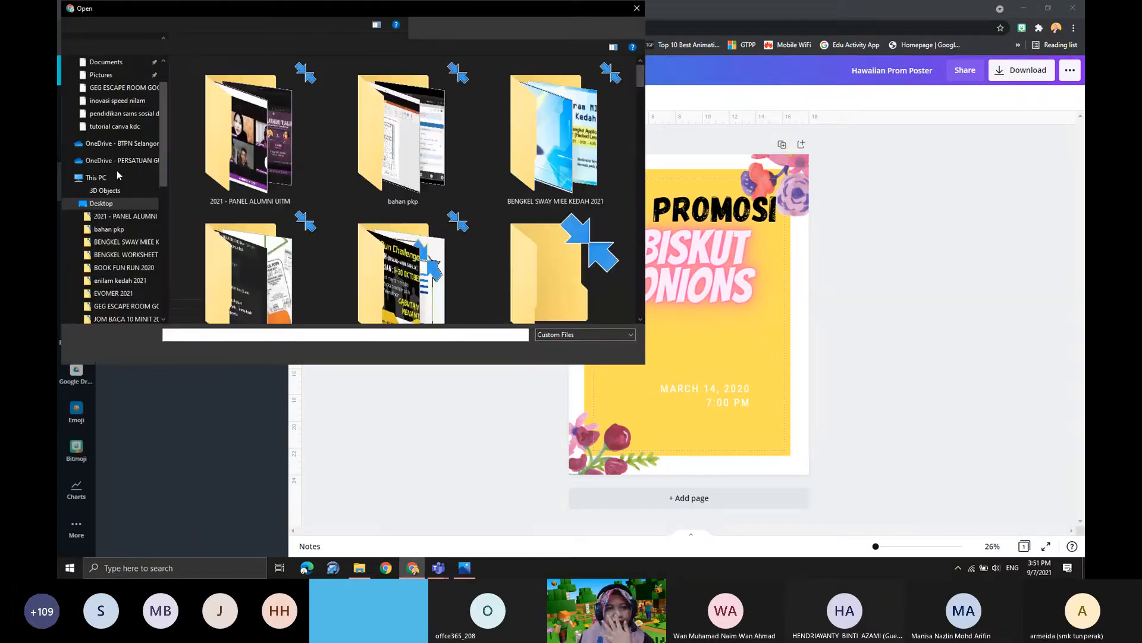
pyautogui.scroll(-5, 527, 298)
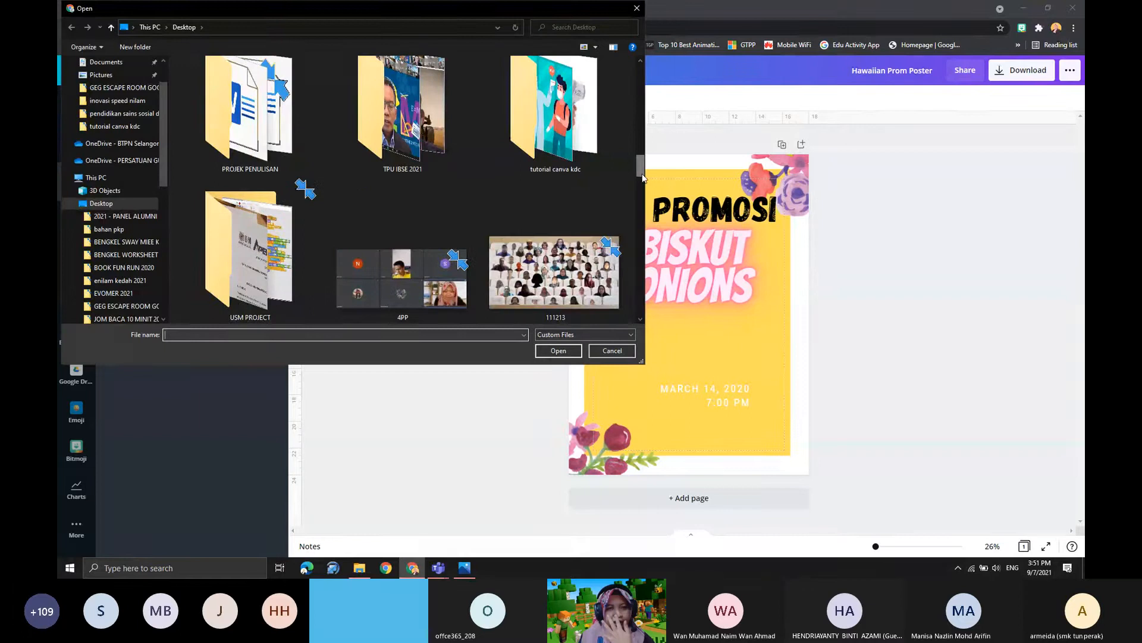
pyautogui.moveTo(642, 172); pyautogui.dragTo(627, 124)
pyautogui.scroll(2, 117, 91)
pyautogui.click(113, 88)
pyautogui.scroll(-5, 291, 221)
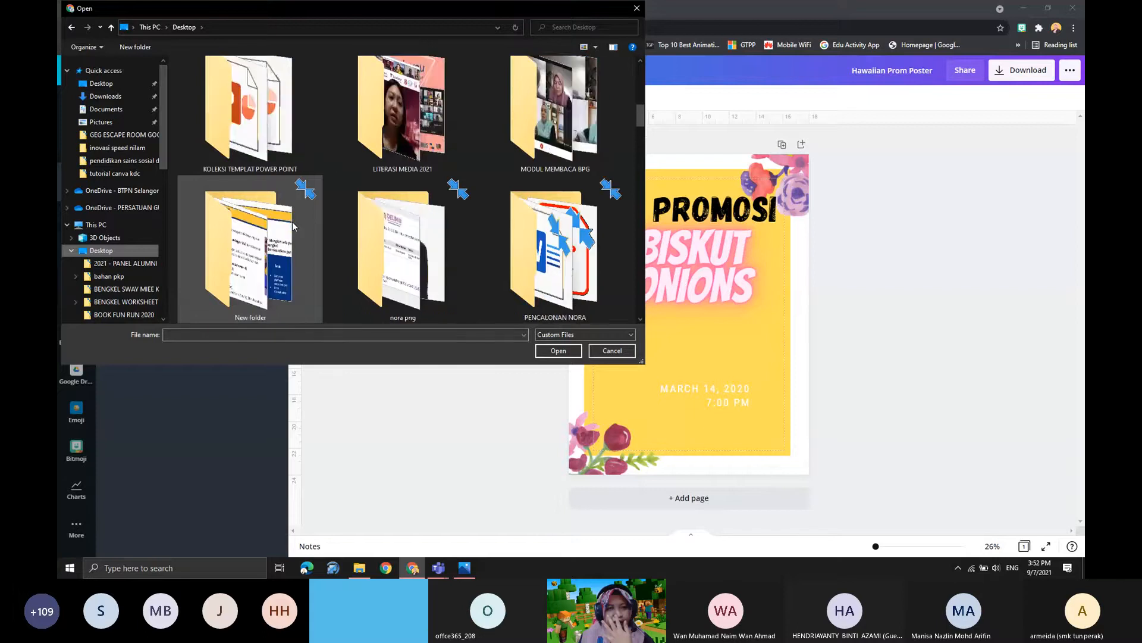
pyautogui.scroll(-4, 291, 221)
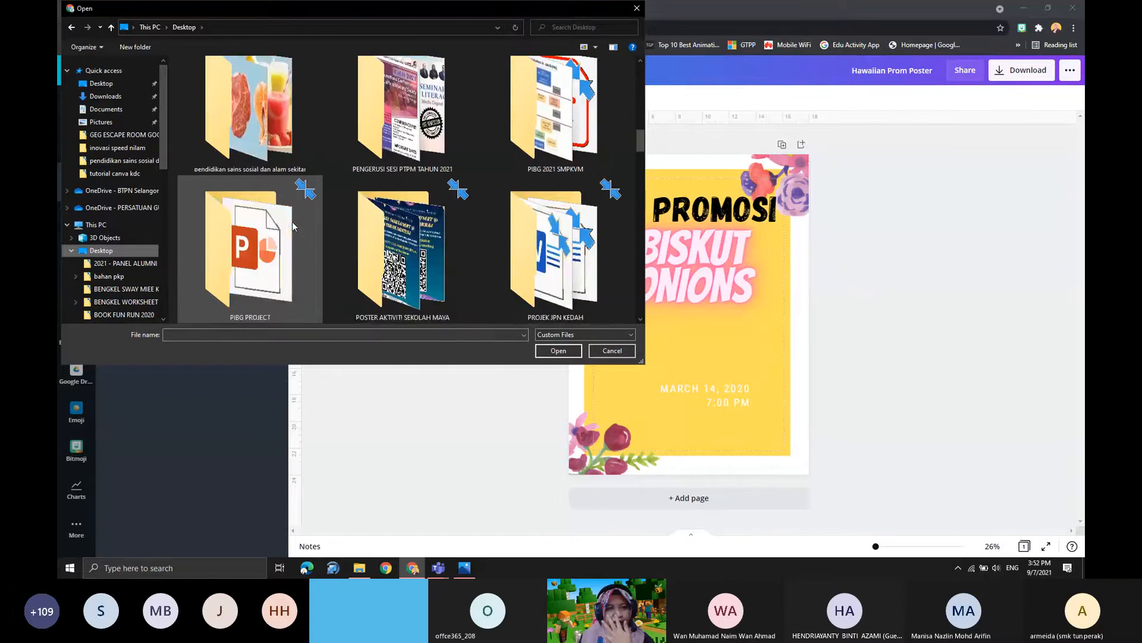
pyautogui.scroll(-4, 293, 226)
pyautogui.scroll(-2, 293, 226)
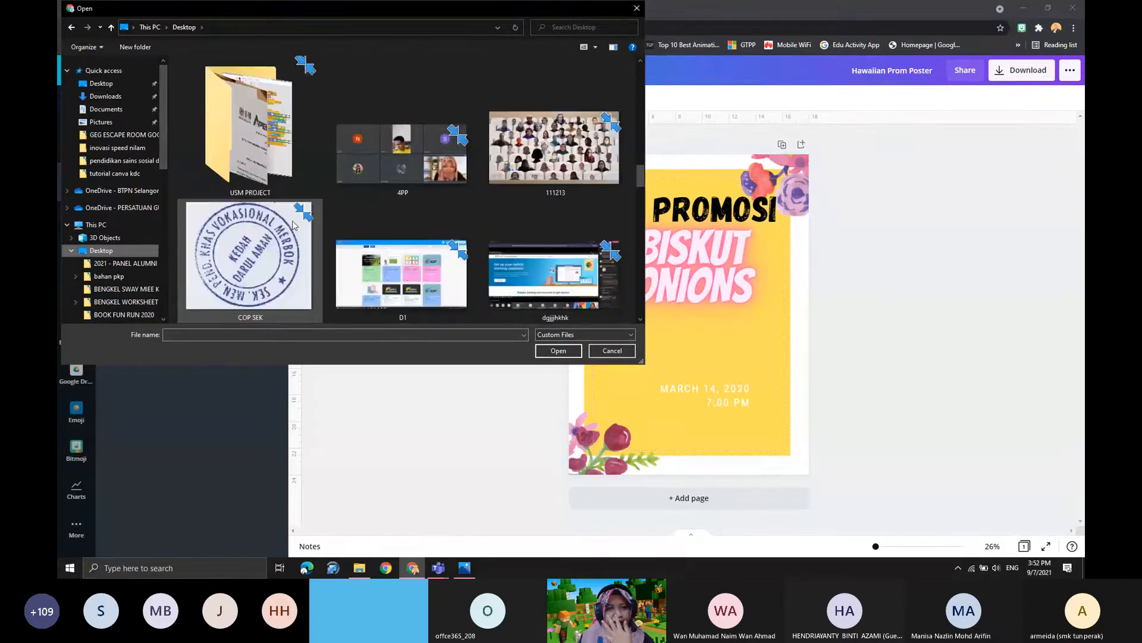
pyautogui.scroll(-10, 292, 224)
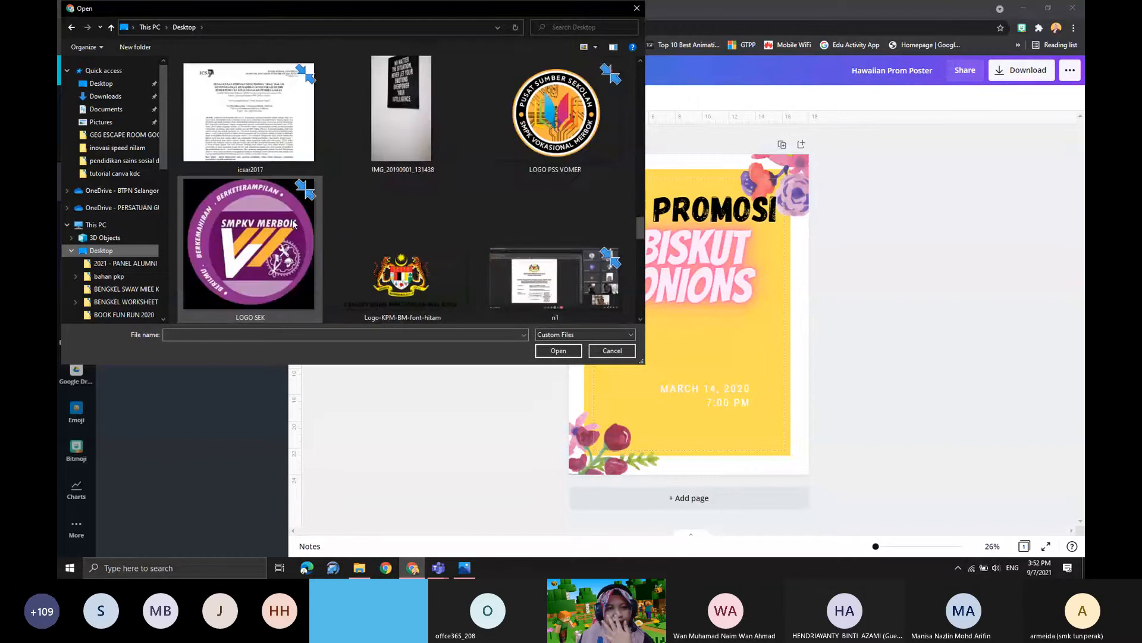
pyautogui.scroll(-8, 292, 224)
pyautogui.scroll(20, 292, 224)
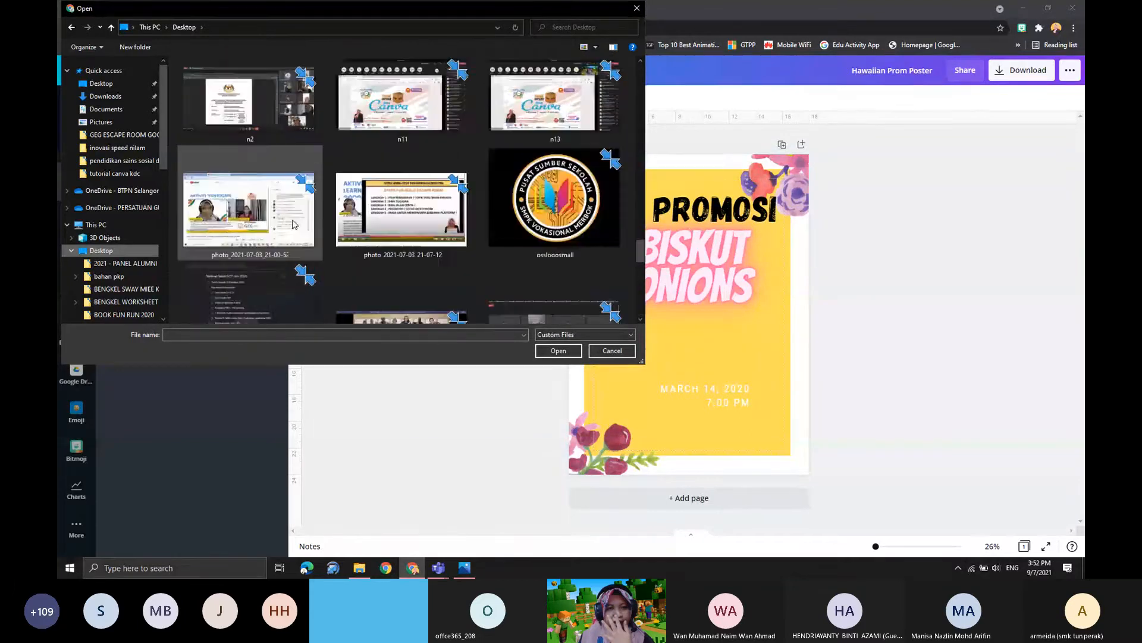
pyautogui.scroll(10, 293, 224)
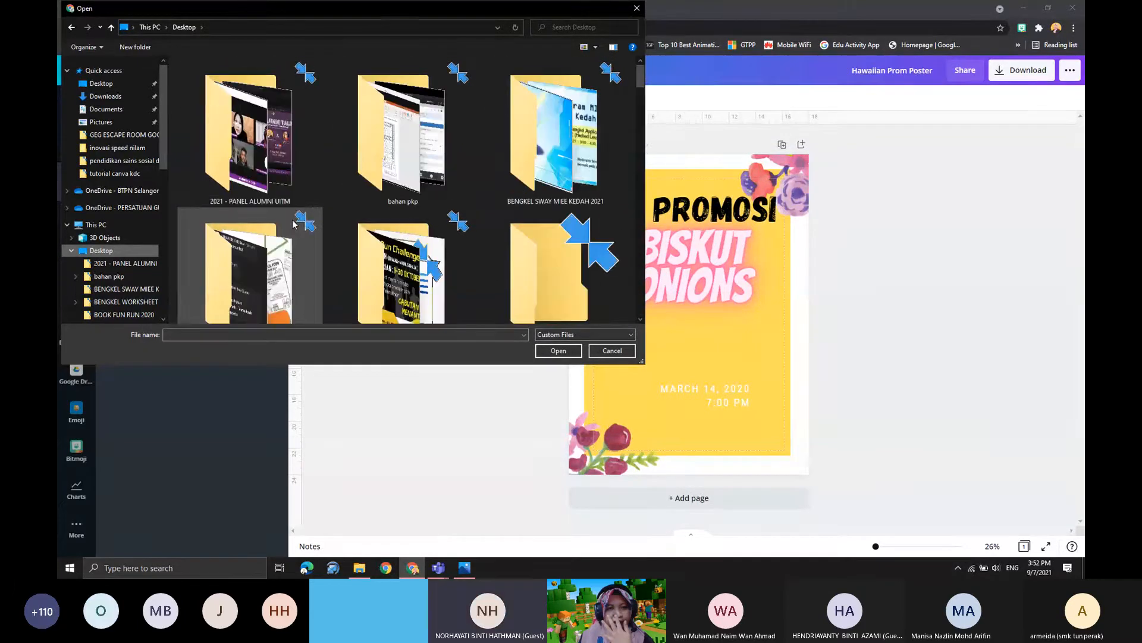
pyautogui.scroll(-5, 644, 101)
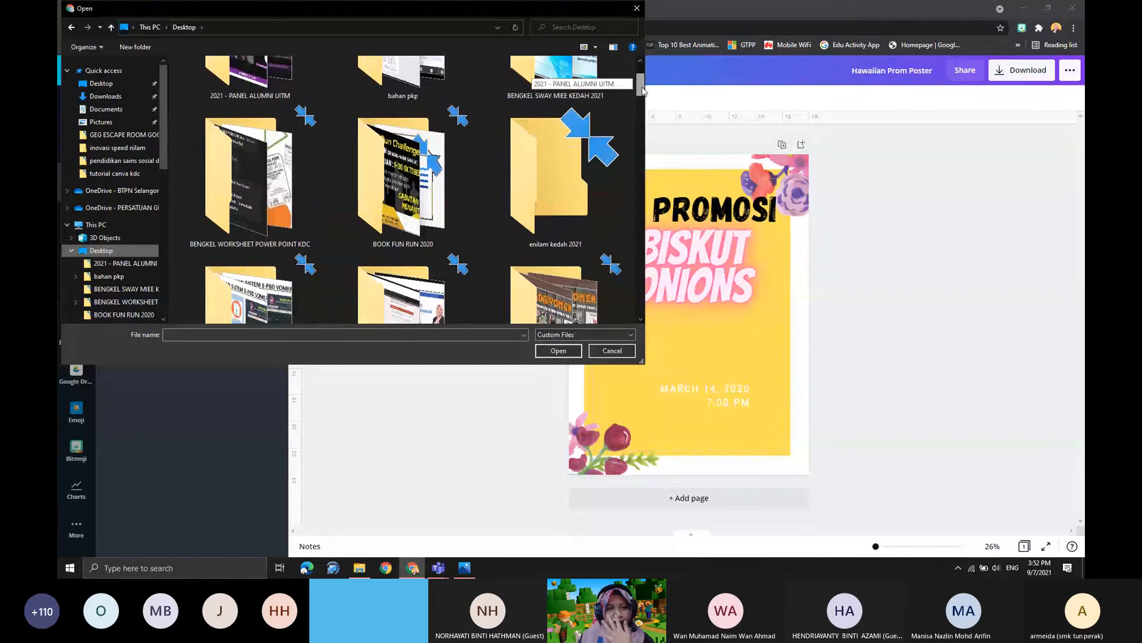
pyautogui.moveTo(644, 101); pyautogui.dragTo(645, 174)
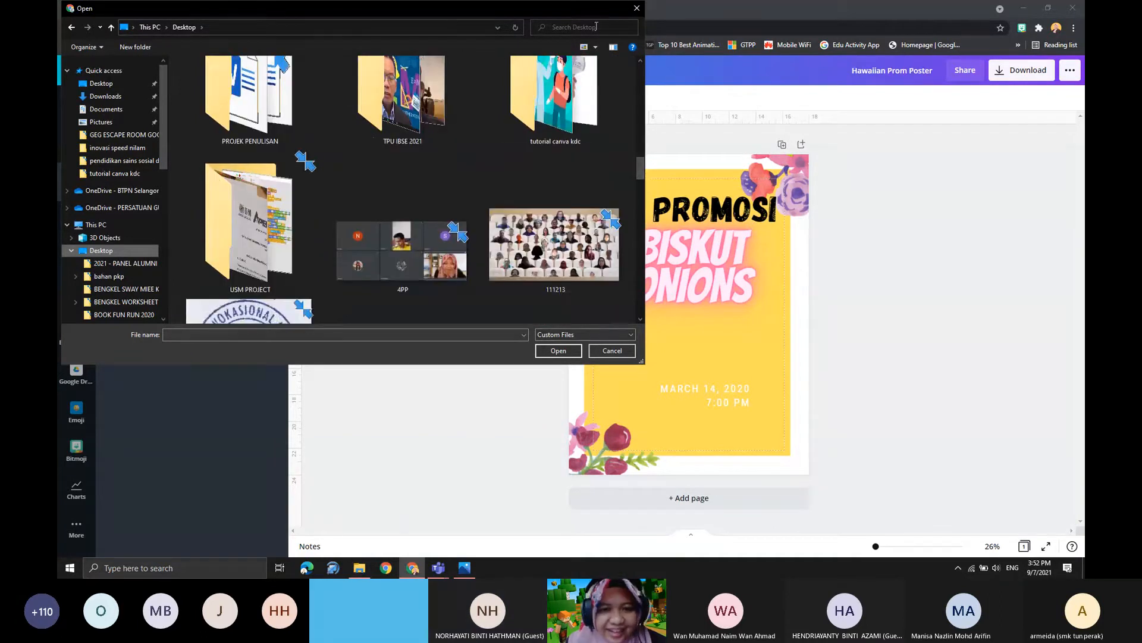
pyautogui.click(636, 8)
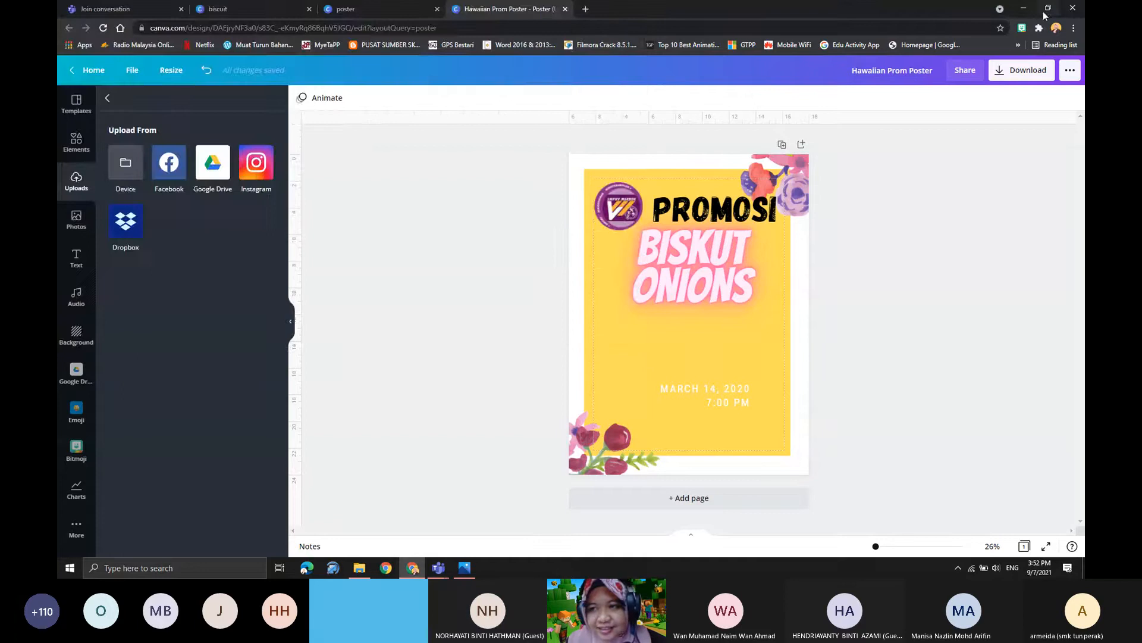
# - Minimise the browser, close the b1 photo and move the "tutorial canva kdc" folder window aside on the desktop
pyautogui.click(1029, 9)
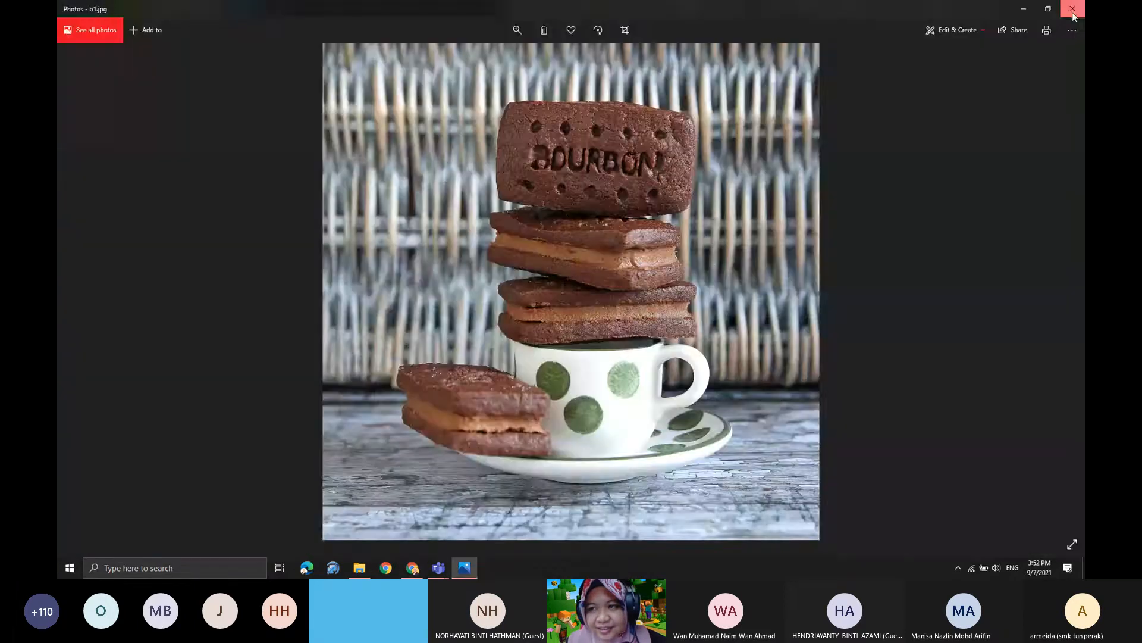
pyautogui.click(1073, 10)
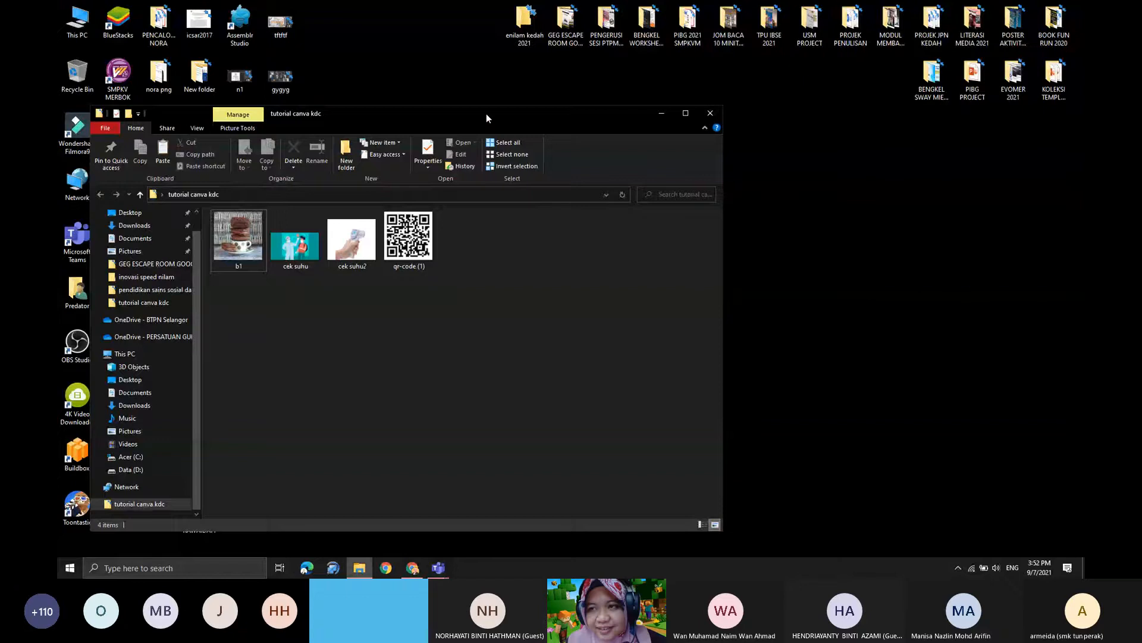
pyautogui.moveTo(487, 114); pyautogui.dragTo(599, 81)
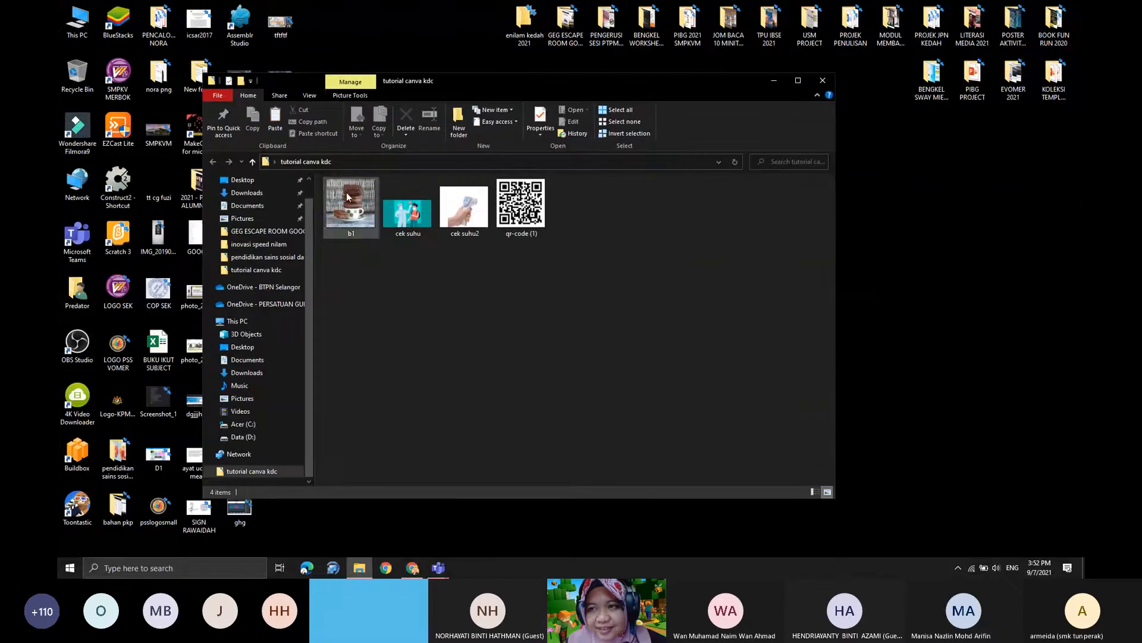
# - Return to Canva and upload the b1 image from the "tutorial canva kdc" folder on the Desktop
pyautogui.click(413, 569)
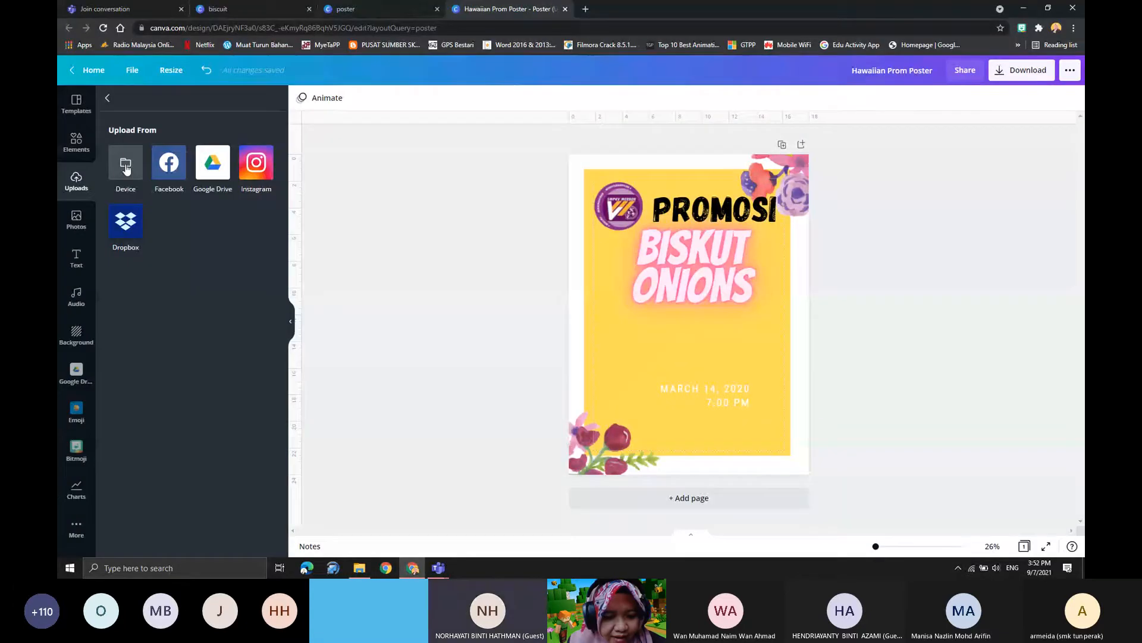
pyautogui.click(126, 168)
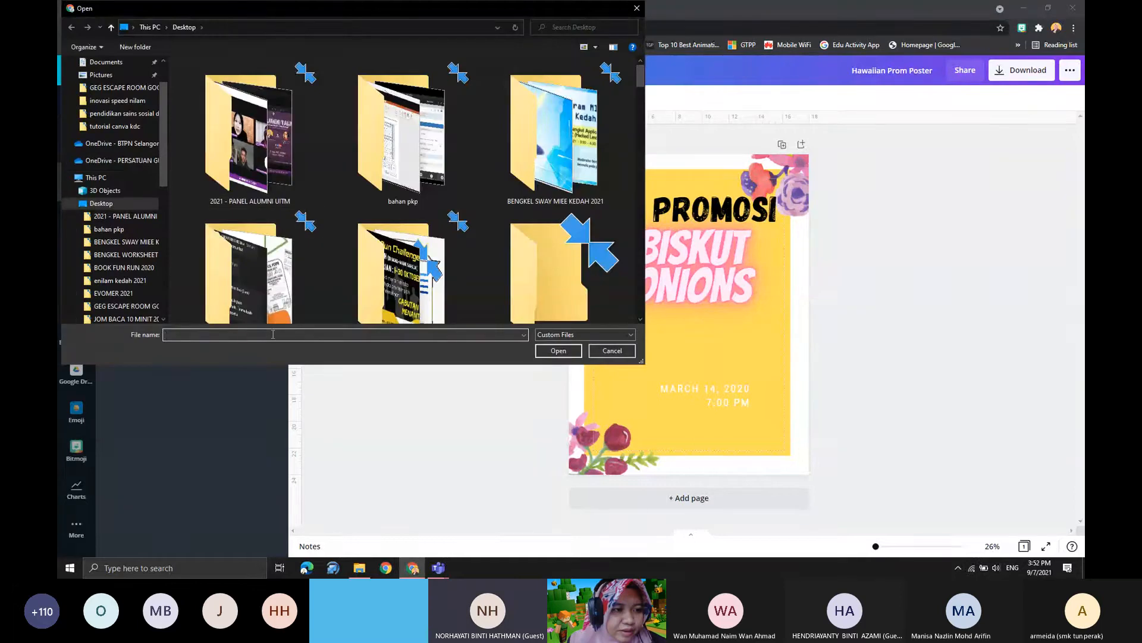
pyautogui.write('T')
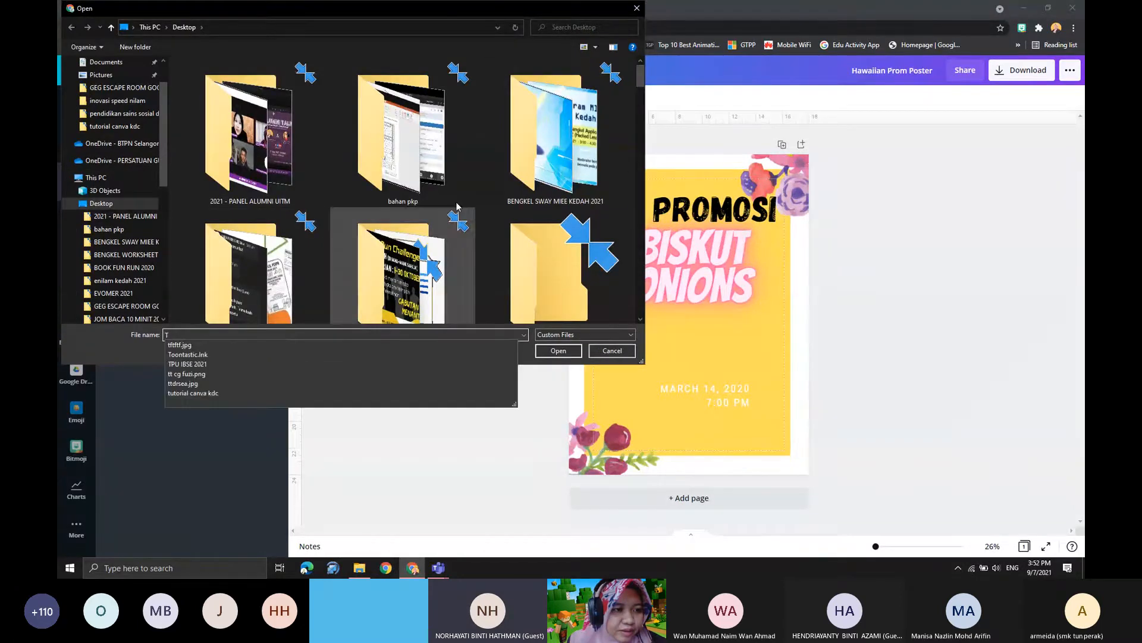
pyautogui.scroll(-3, 512, 145)
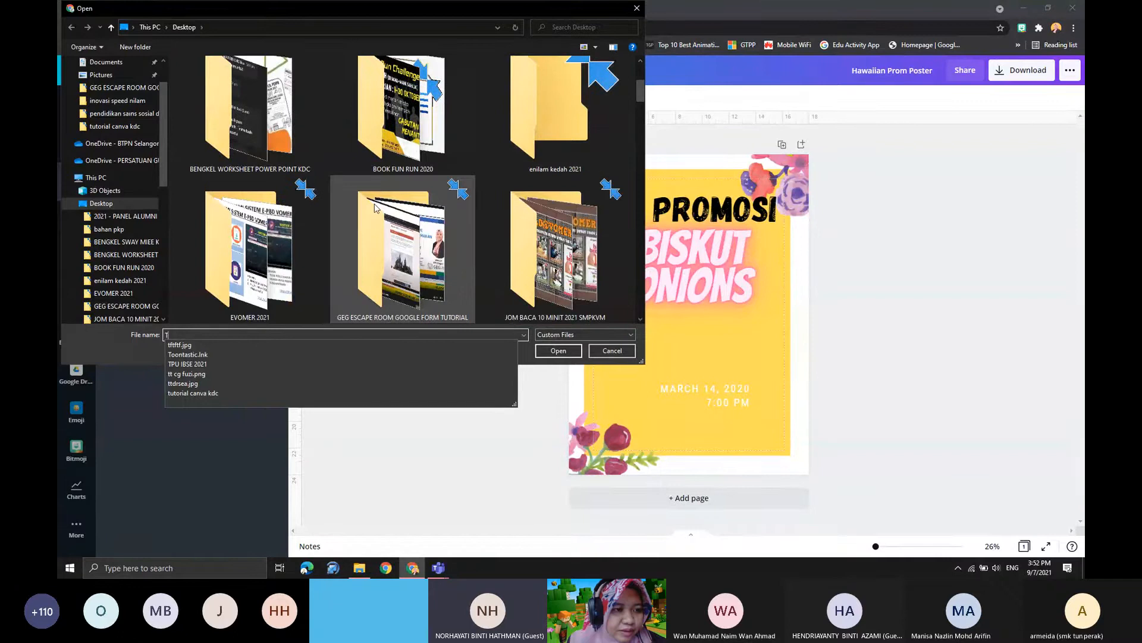
pyautogui.moveTo(640, 88); pyautogui.dragTo(641, 161)
pyautogui.doubleClick(546, 148)
pyautogui.click(202, 97)
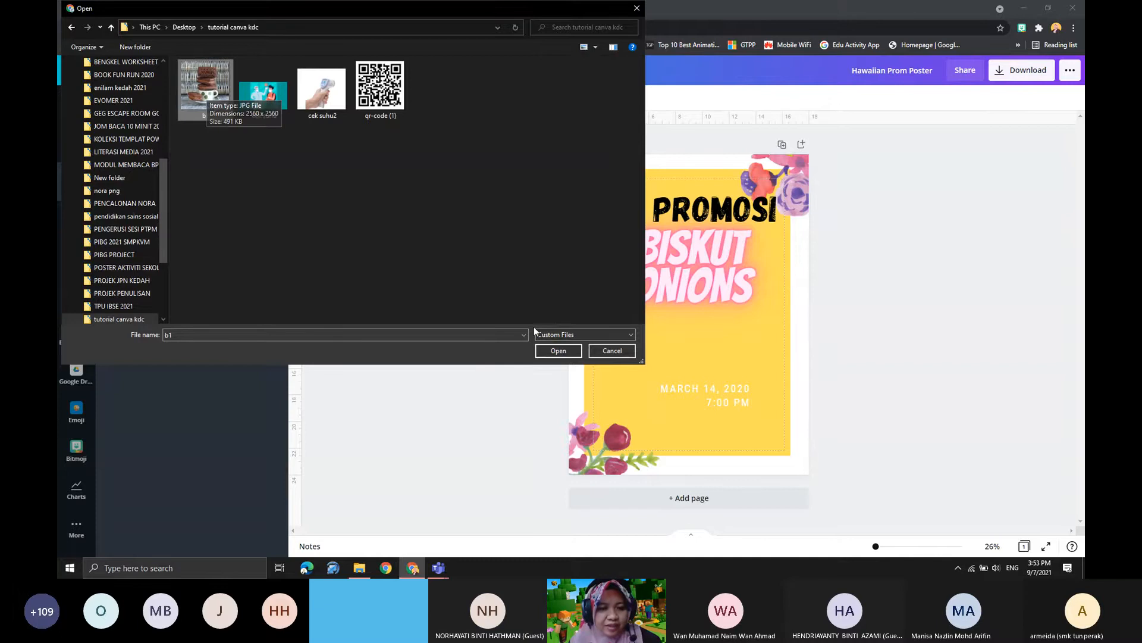
pyautogui.click(559, 351)
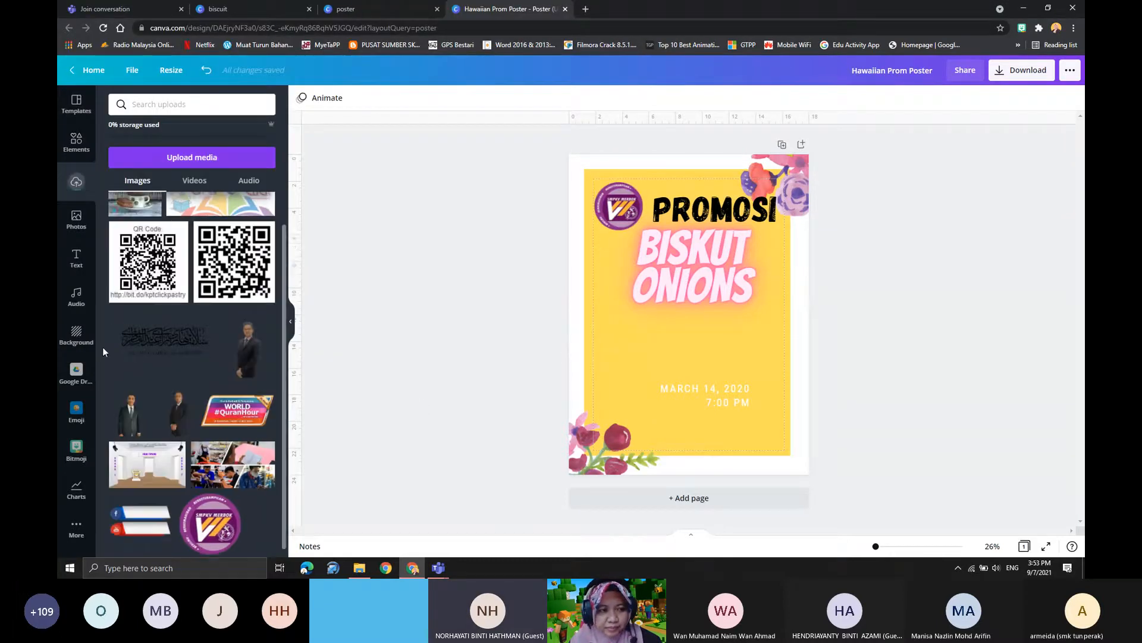
# - Try the uploaded biscuit photo, shrunk and placed on the yellow panel beneath "BISKUT ONIONS", and delete it from the poster
pyautogui.scroll(1, 191, 409)
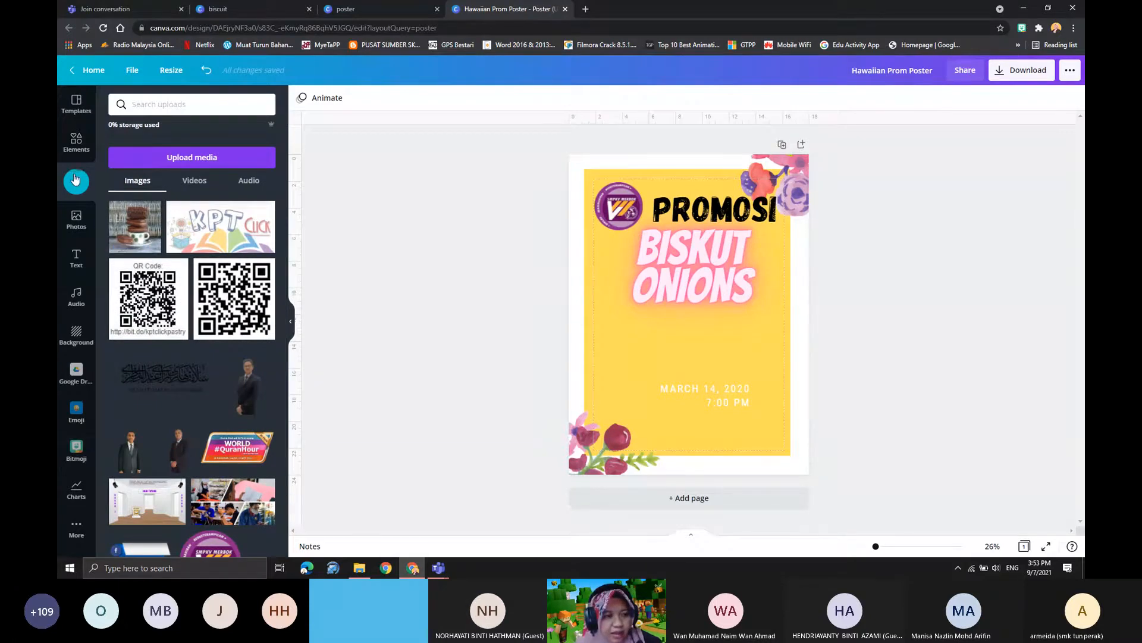
pyautogui.click(134, 226)
pyautogui.moveTo(723, 322); pyautogui.dragTo(751, 344)
pyautogui.moveTo(798, 248); pyautogui.dragTo(659, 342)
pyautogui.moveTo(680, 387); pyautogui.dragTo(704, 411)
pyautogui.moveTo(672, 355)
pyautogui.mouseDown()
pyautogui.moveTo(719, 343)
pyautogui.moveTo(672, 355)
pyautogui.mouseUp()
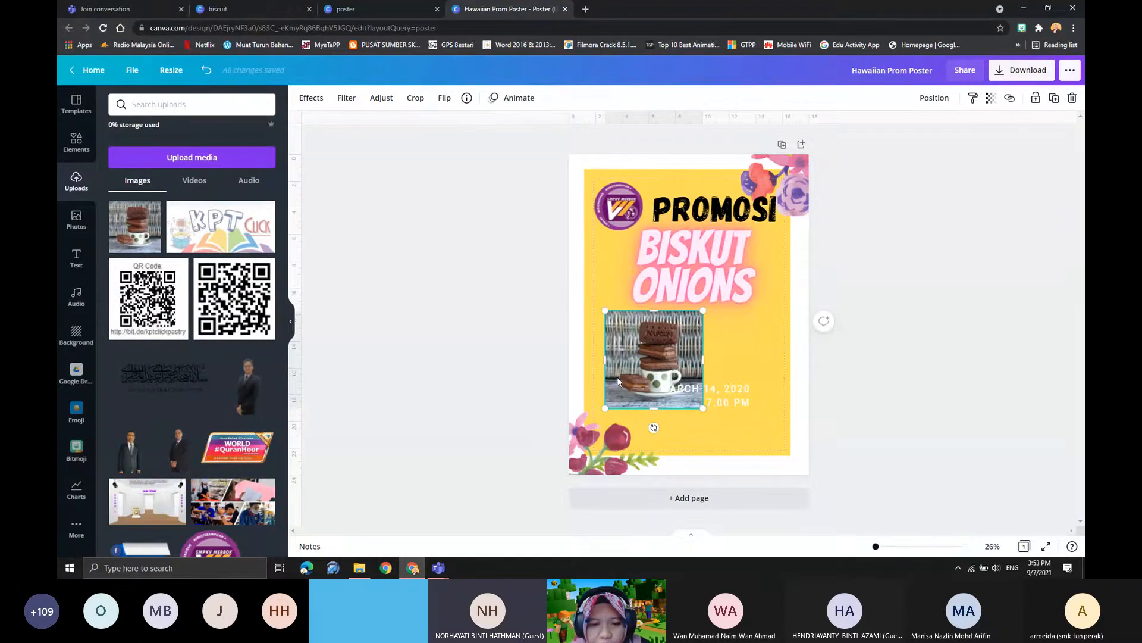
pyautogui.moveTo(670, 339); pyautogui.dragTo(655, 346)
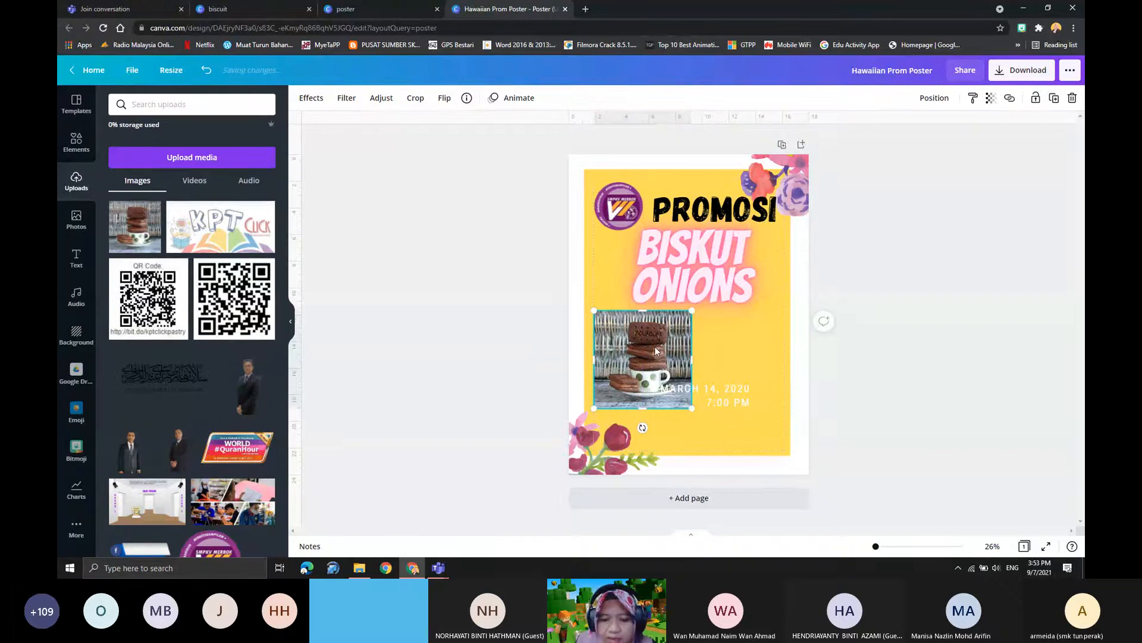
pyautogui.press('Delete')
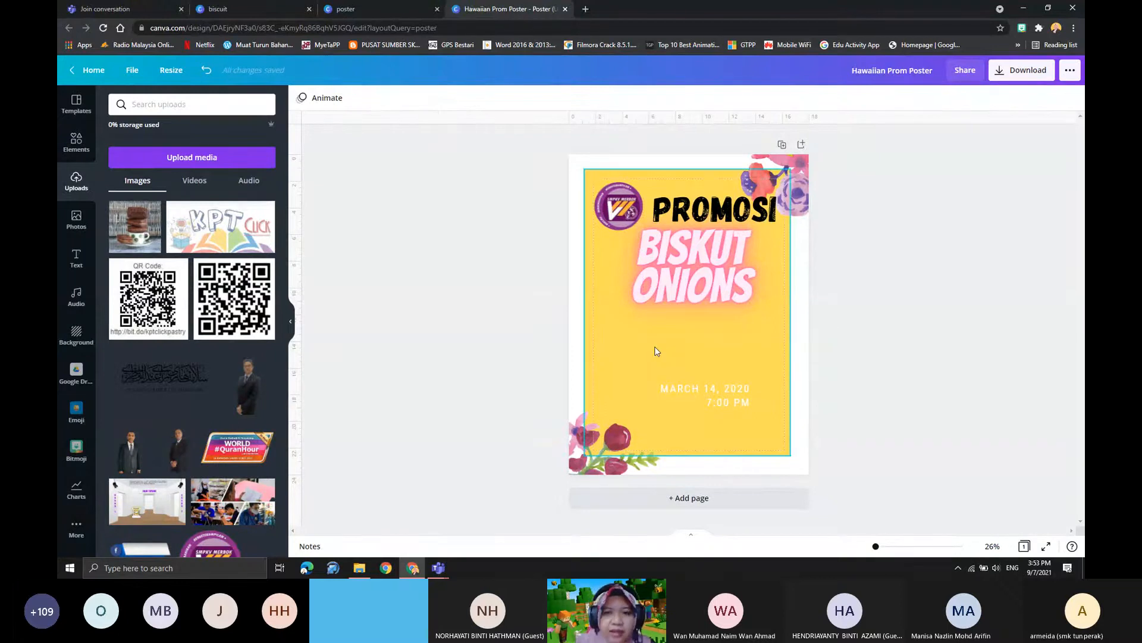
# - Open the remove.bg website in a new browser tab
pyautogui.click(586, 9)
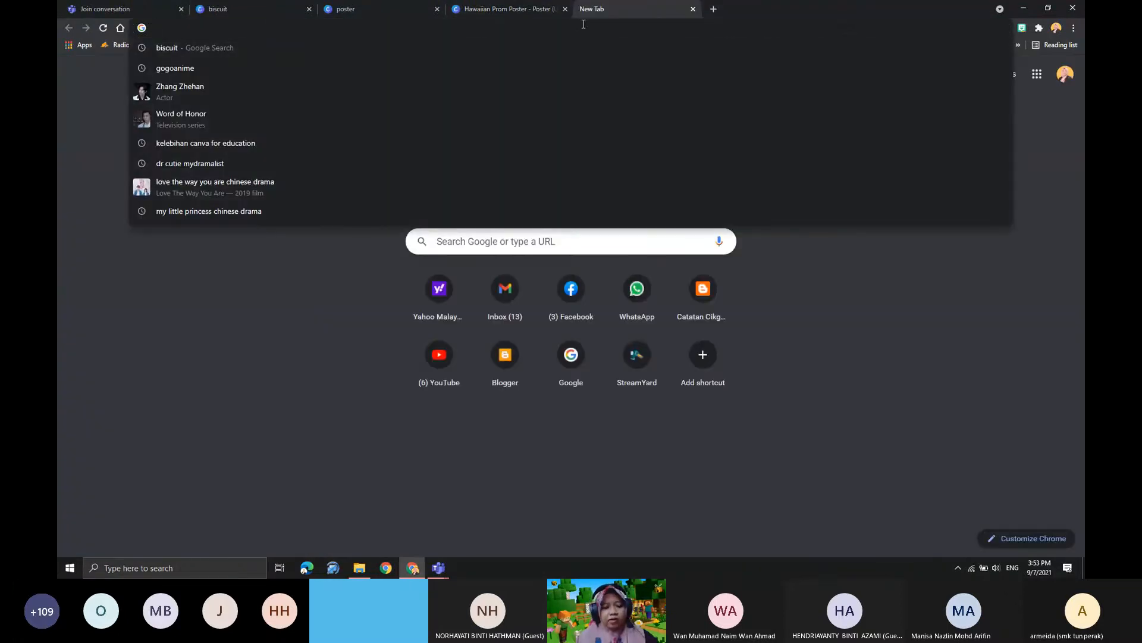
pyautogui.write('RE')
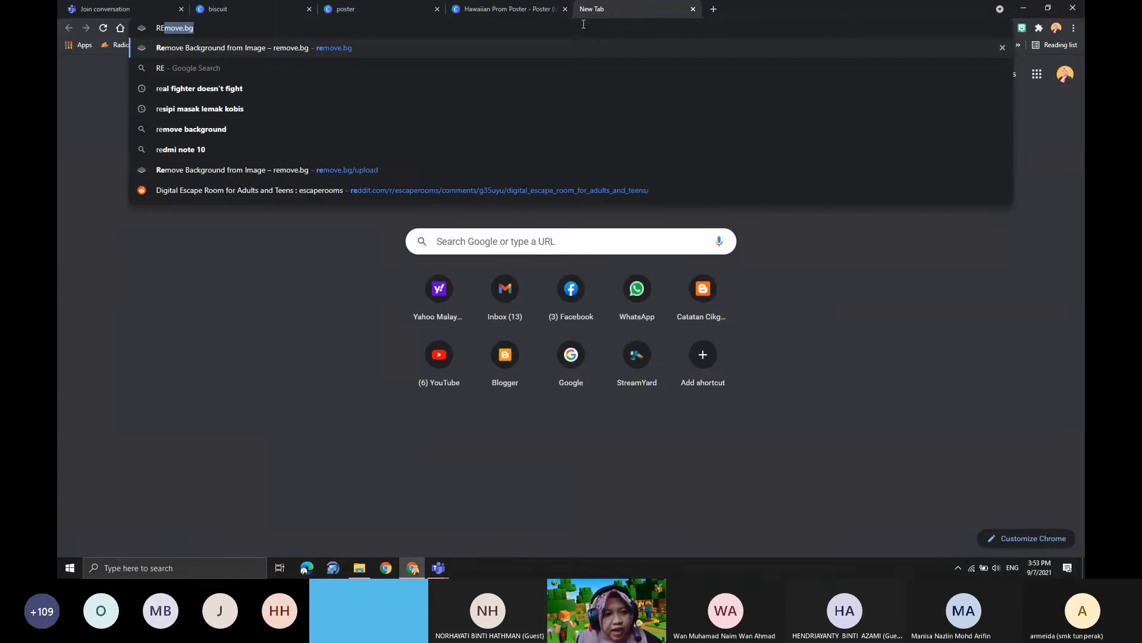
pyautogui.write('MOVE.')
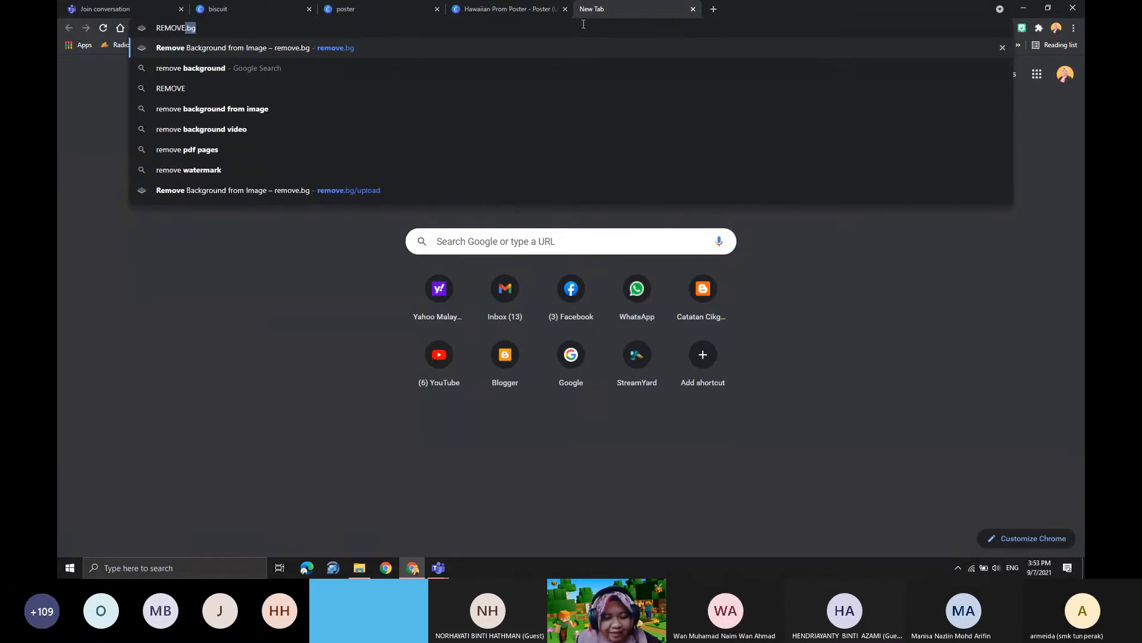
pyautogui.write('N')
pyautogui.press('BackSpace')
pyautogui.press('BackSpace')
pyautogui.press('BackSpace')
pyautogui.press('BackSpace')
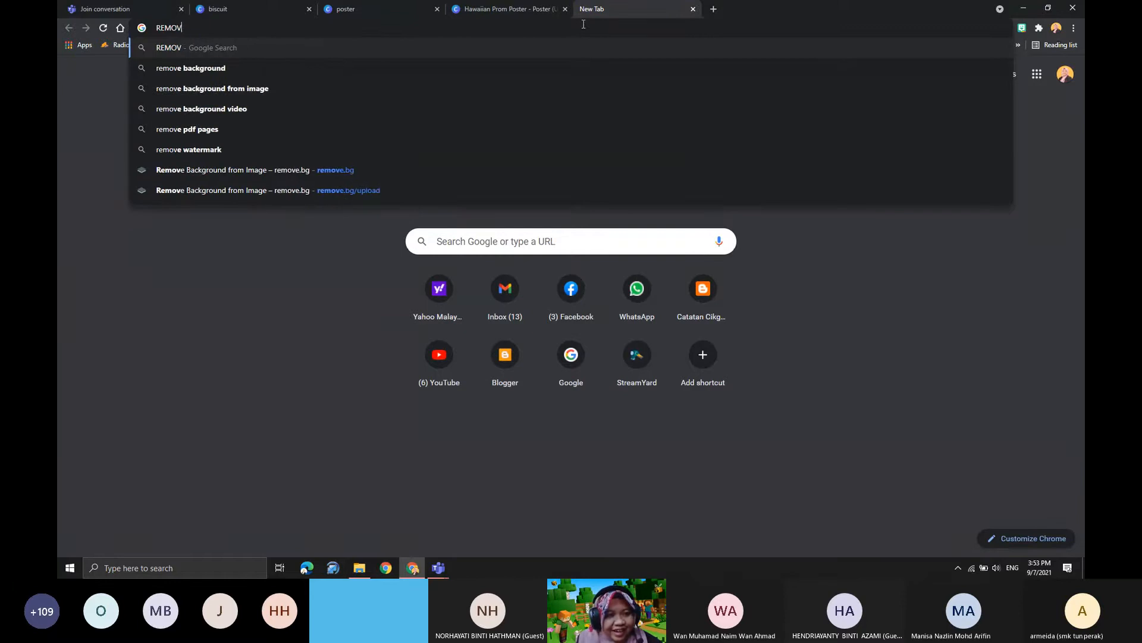
pyautogui.press('BackSpace')
pyautogui.press('BackSpace')
pyautogui.press('BackSpace')
pyautogui.press('BackSpace')
pyautogui.write('remove.bg')
pyautogui.press('Return')
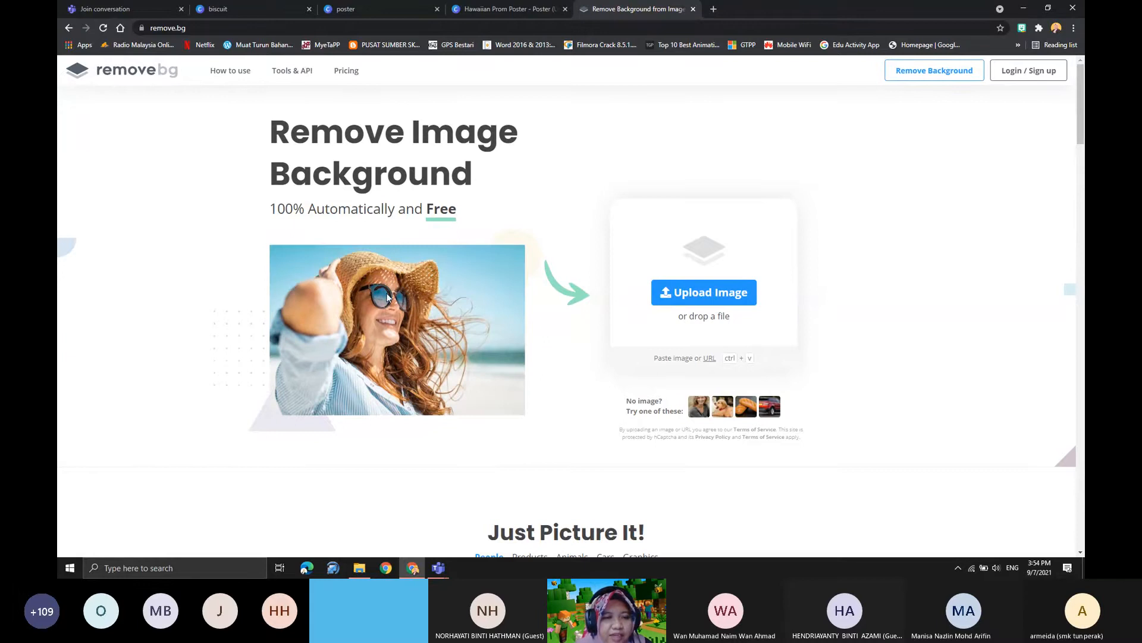
# - Bring the b1 photo from the "tutorial canva kdc" folder into remove.bg and download the 500 × 500 preview with its background removed
pyautogui.scroll(-2, 426, 373)
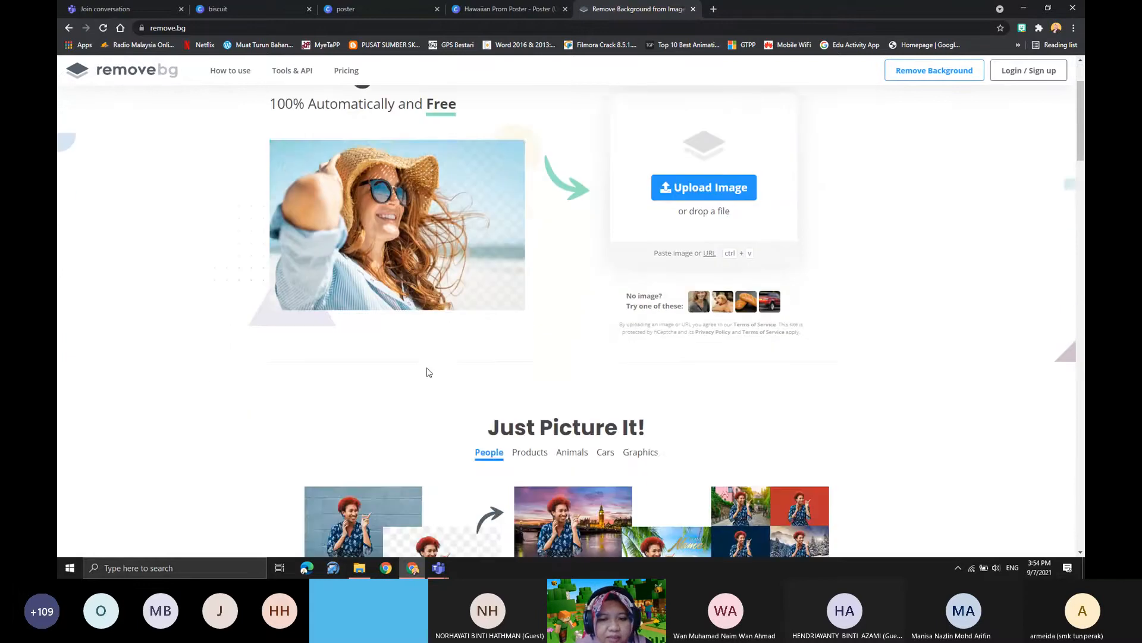
pyautogui.scroll(2, 566, 342)
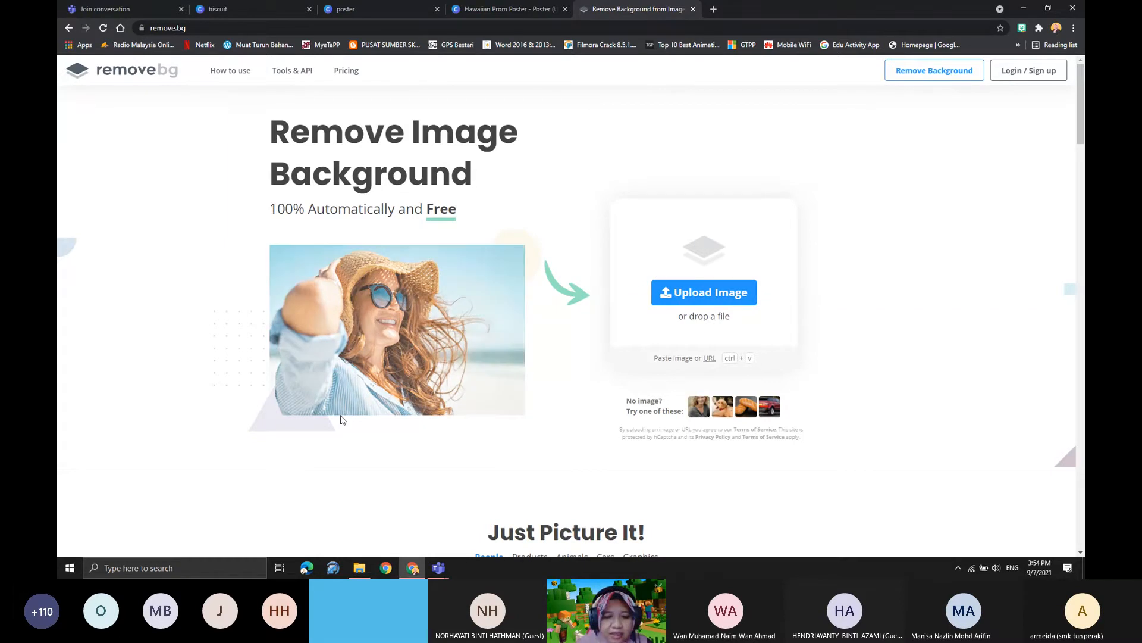
pyautogui.moveTo(362, 573)
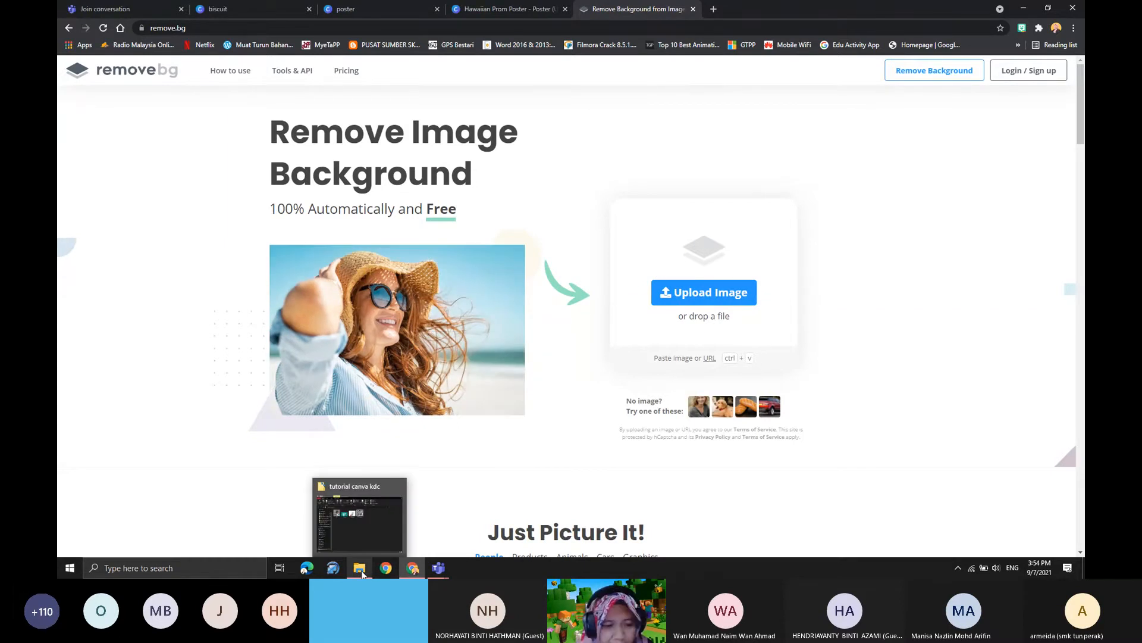
pyautogui.click(363, 539)
pyautogui.moveTo(735, 91); pyautogui.dragTo(374, 138)
pyautogui.moveTo(210, 137); pyautogui.dragTo(654, 446)
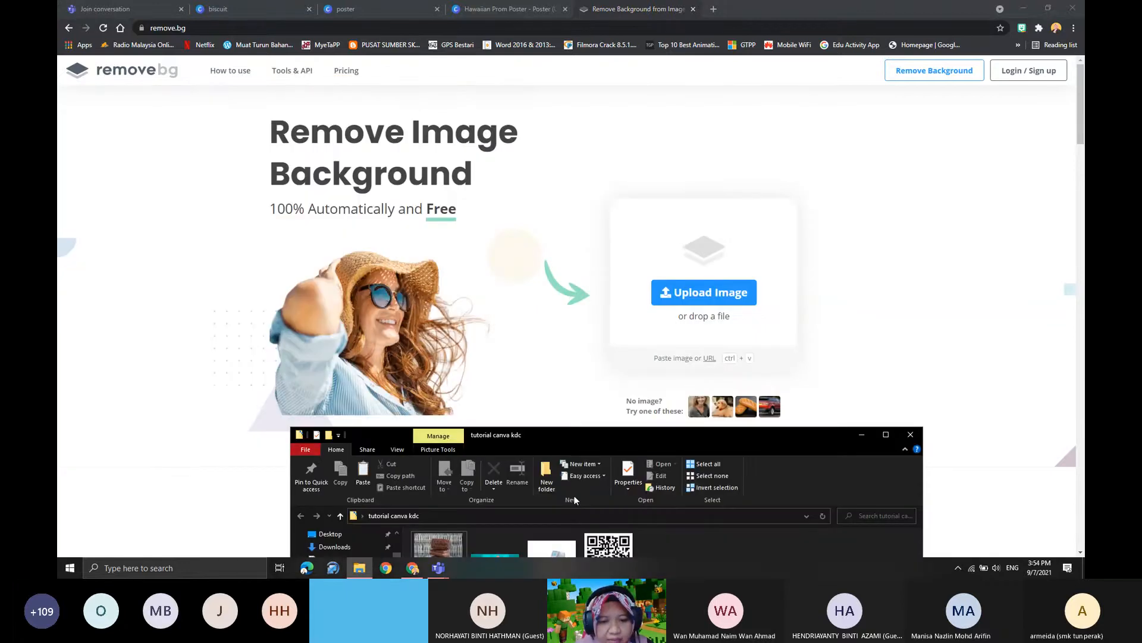
pyautogui.moveTo(429, 544); pyautogui.dragTo(715, 309)
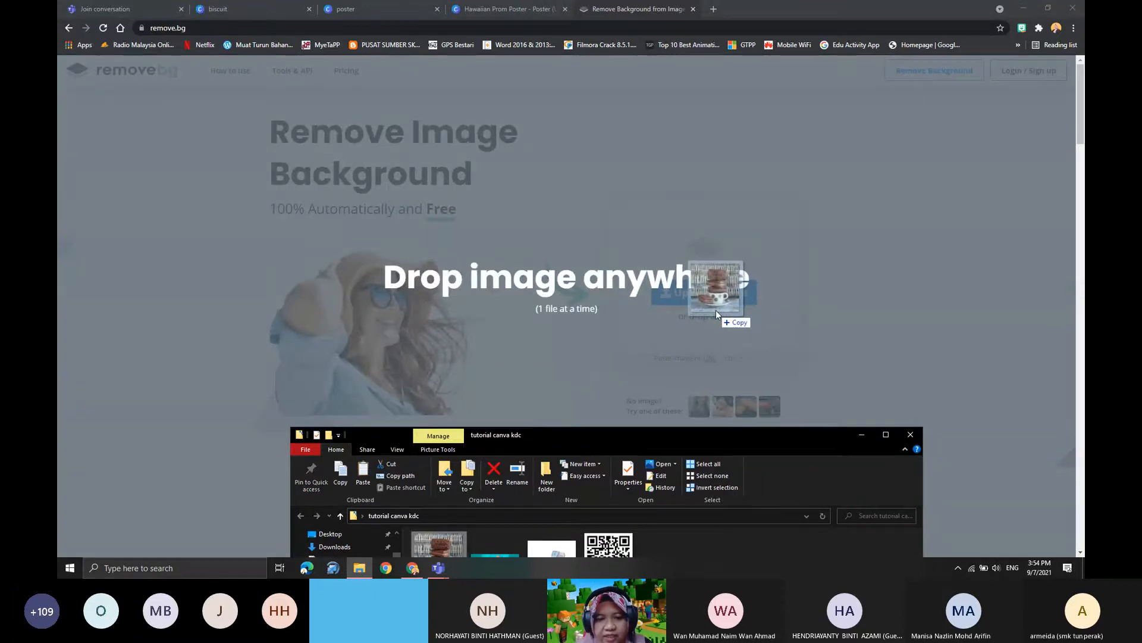
pyautogui.moveTo(715, 310); pyautogui.dragTo(716, 309)
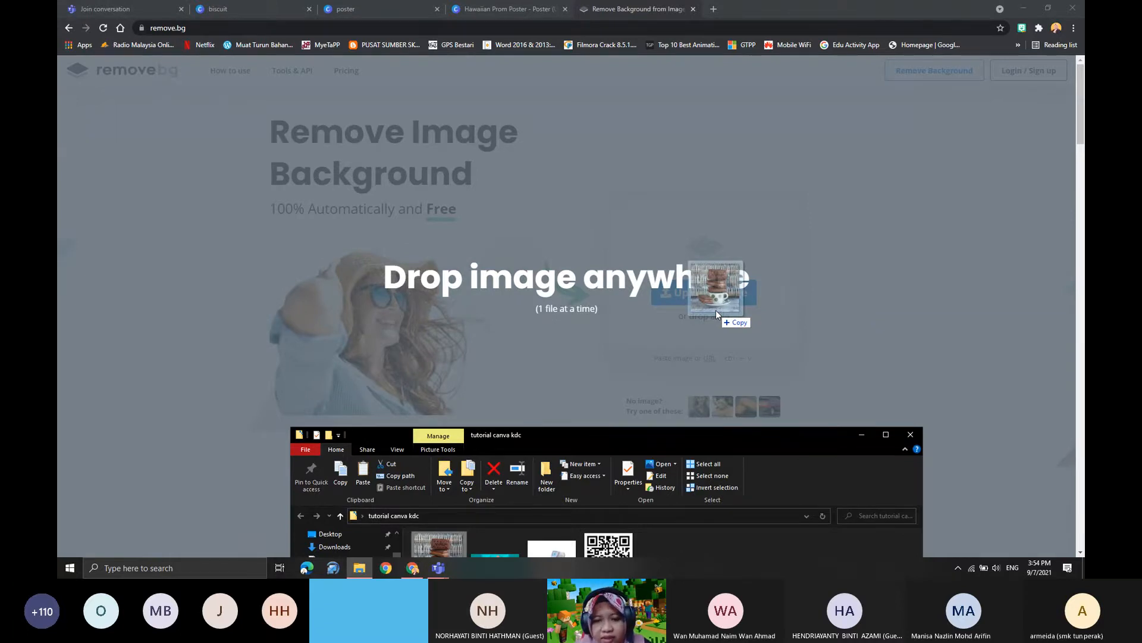
pyautogui.moveTo(716, 310); pyautogui.dragTo(715, 309)
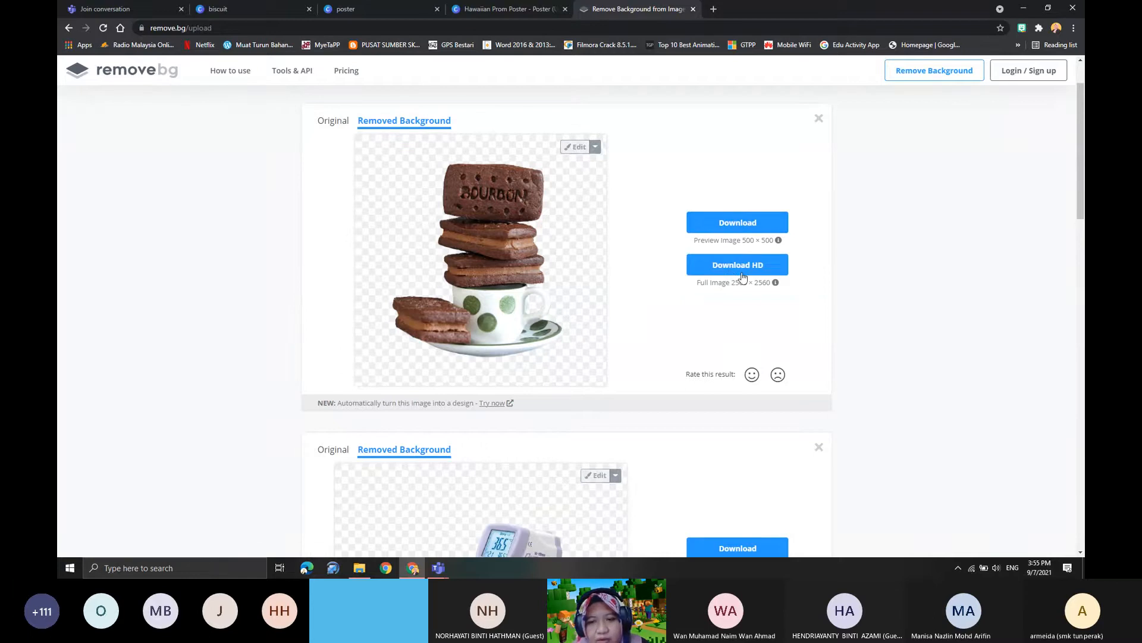
pyautogui.click(733, 231)
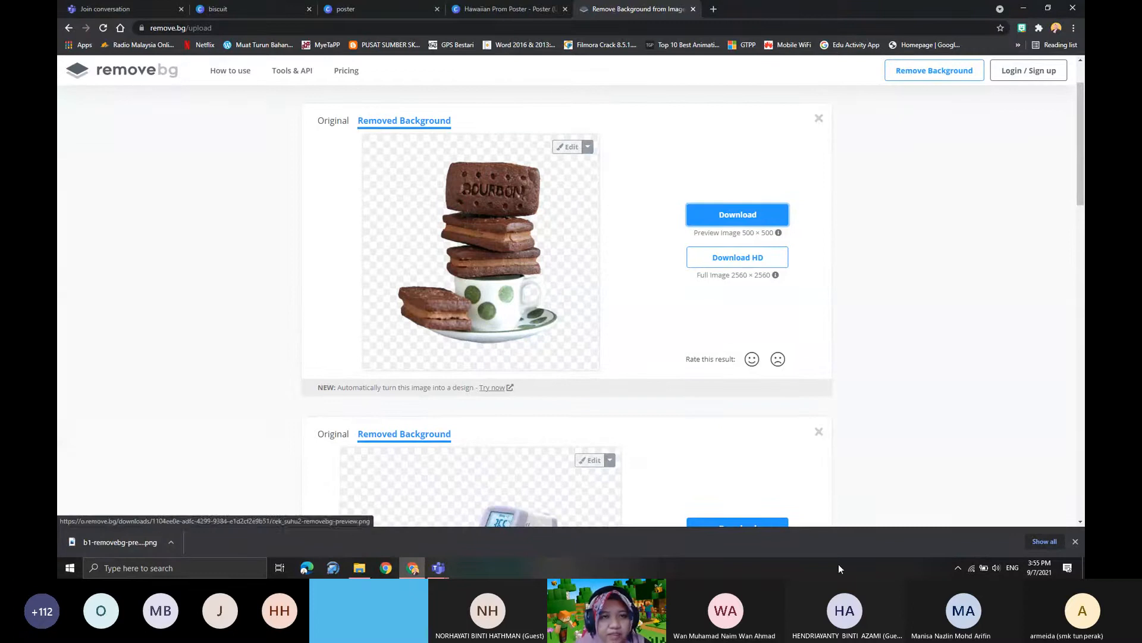
# - Return to Canva's Hawaiian Prom Poster and upload the b1-removebg-preview image from the Downloads folder
pyautogui.click(497, 10)
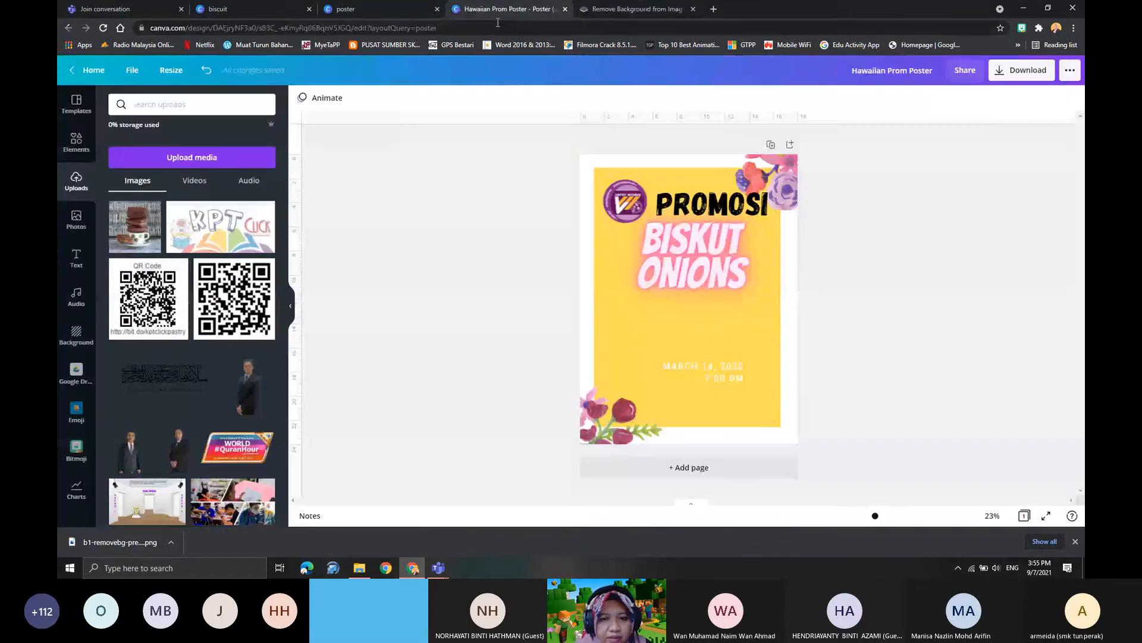
pyautogui.click(164, 159)
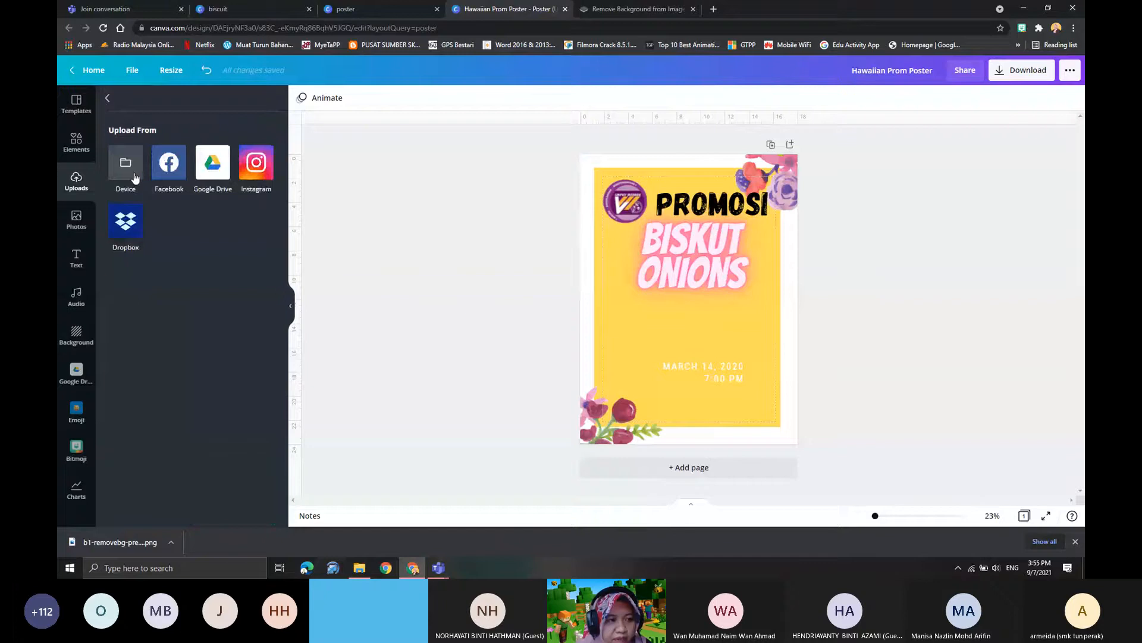
pyautogui.click(134, 174)
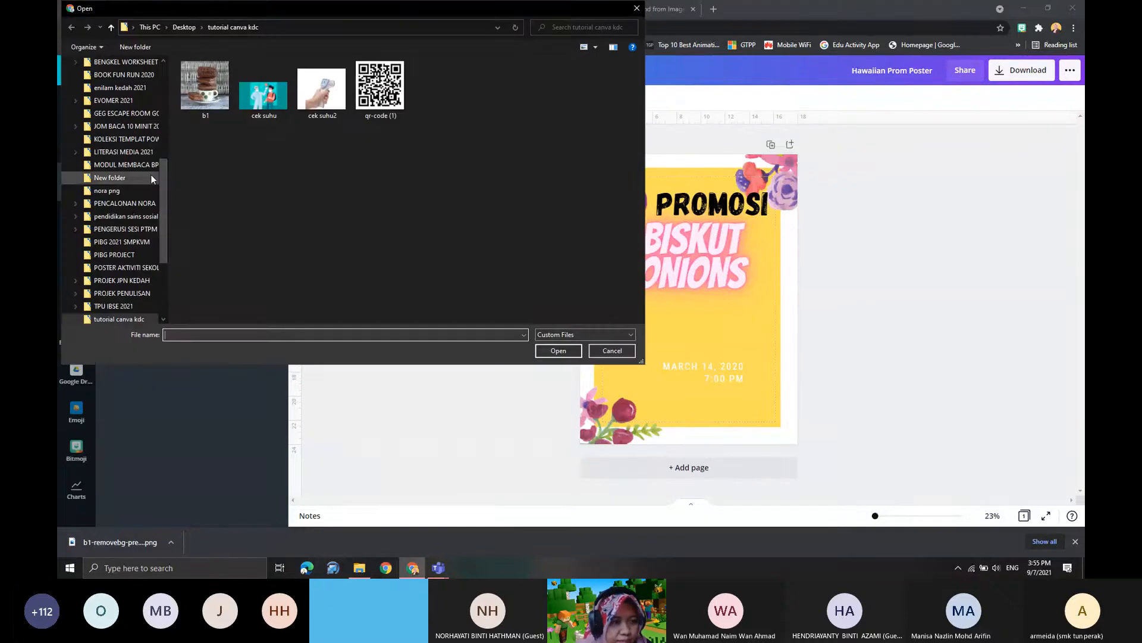
pyautogui.moveTo(165, 168); pyautogui.dragTo(158, 76)
pyautogui.click(113, 96)
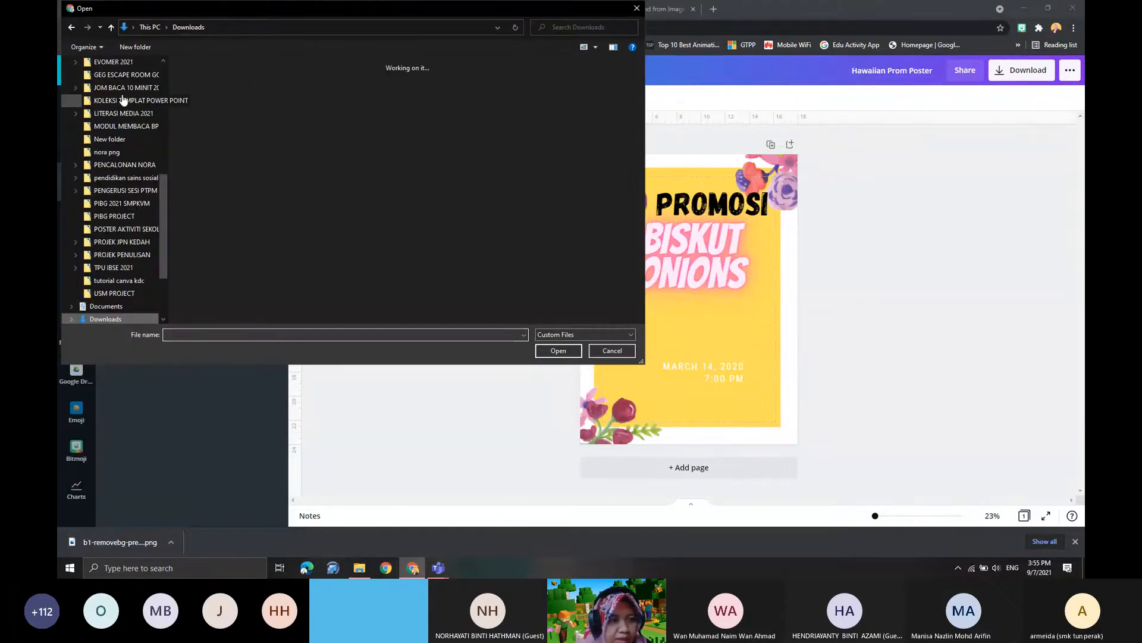
pyautogui.click(277, 179)
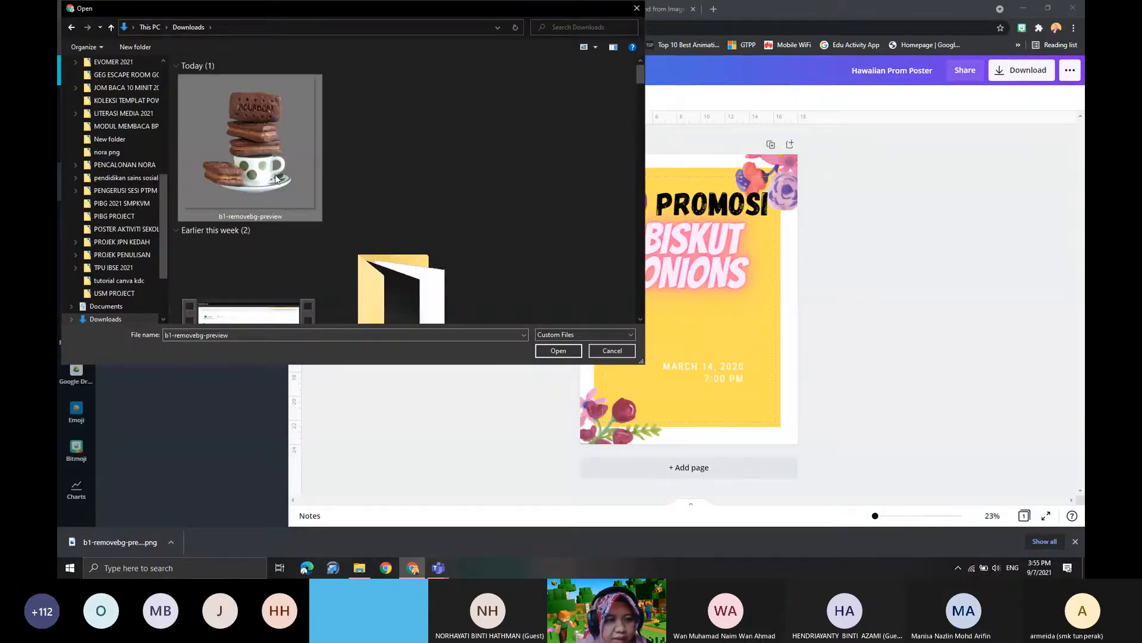
pyautogui.click(558, 351)
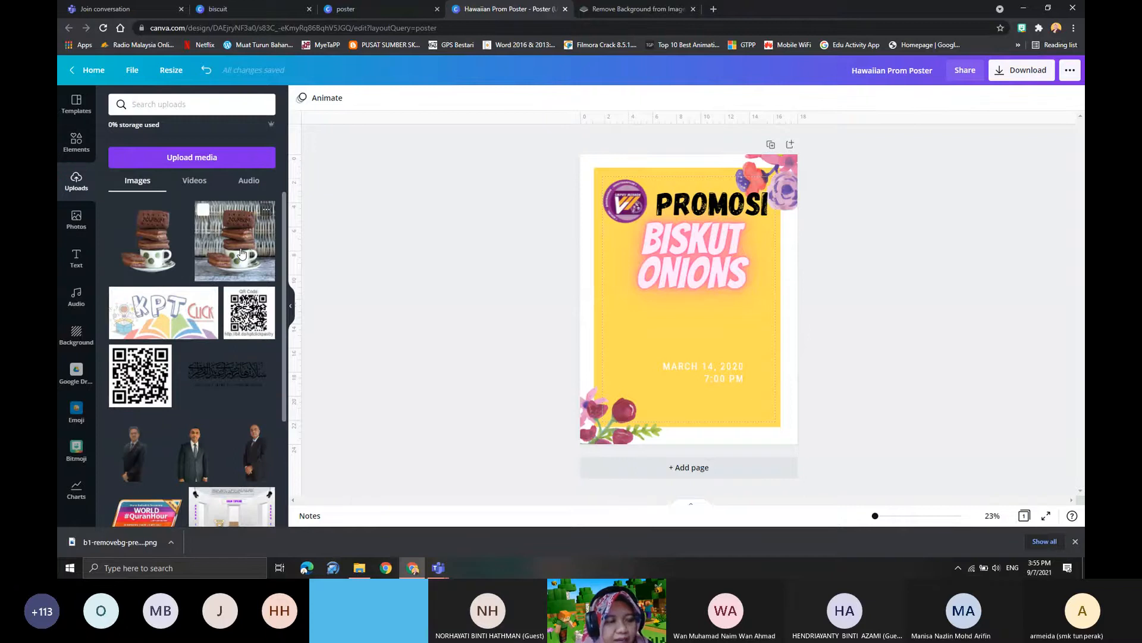
# - Place the background-free biscuit image beneath "BISKUT ONIONS" and move the date text to the yellow panel's lower right
pyautogui.click(143, 239)
pyautogui.moveTo(677, 301); pyautogui.dragTo(658, 343)
pyautogui.click(722, 371)
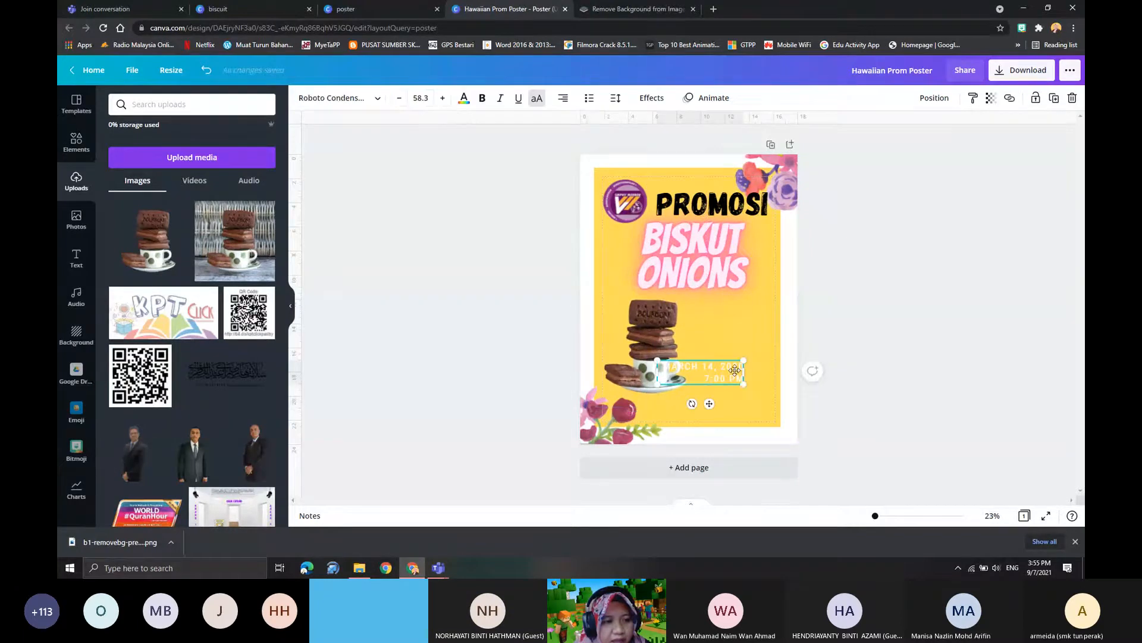
pyautogui.moveTo(721, 371); pyautogui.dragTo(751, 386)
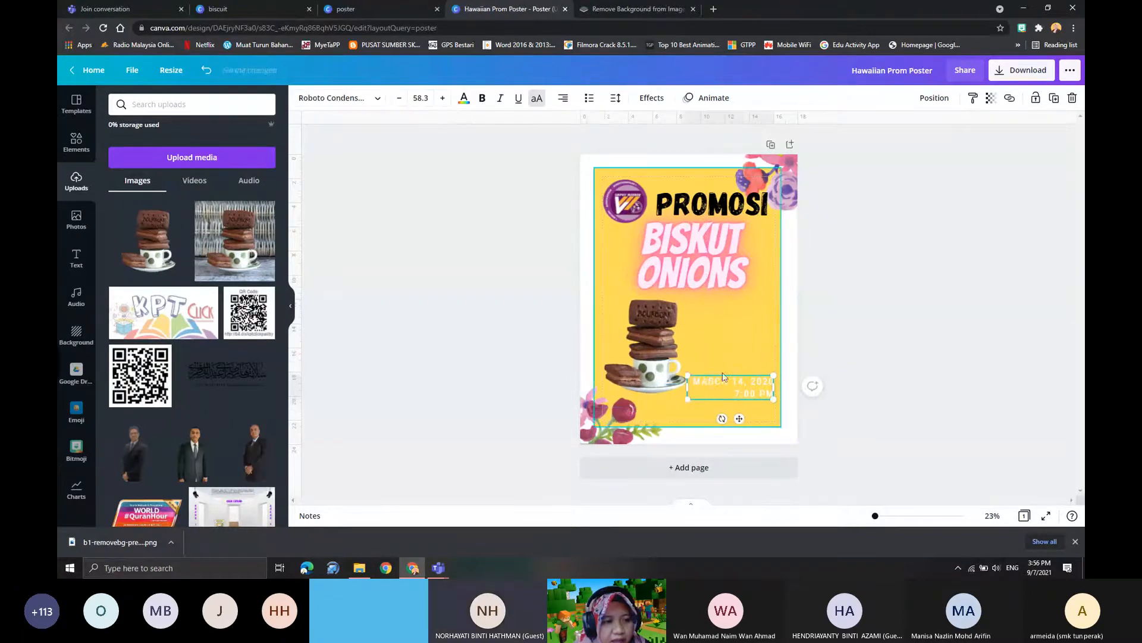
# - Enlarge the biscuit image down over the lower flowers and raise the date text beside the biscuit stack
pyautogui.click(652, 341)
pyautogui.moveTo(668, 285); pyautogui.dragTo(661, 282)
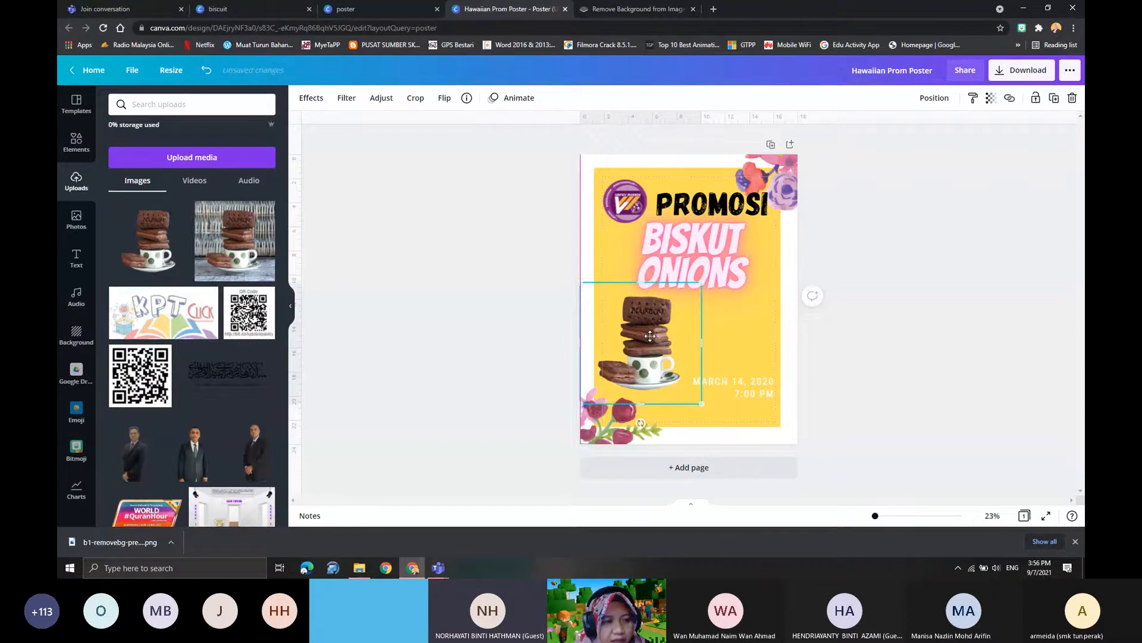
pyautogui.moveTo(702, 404); pyautogui.dragTo(754, 446)
pyautogui.moveTo(664, 351)
pyautogui.mouseDown()
pyautogui.moveTo(641, 369)
pyautogui.moveTo(655, 346)
pyautogui.mouseUp()
pyautogui.click(741, 389)
# - Replace the date and time text with "HUBUNGI KAMI DI" followed by the contact phone number
pyautogui.click(716, 358)
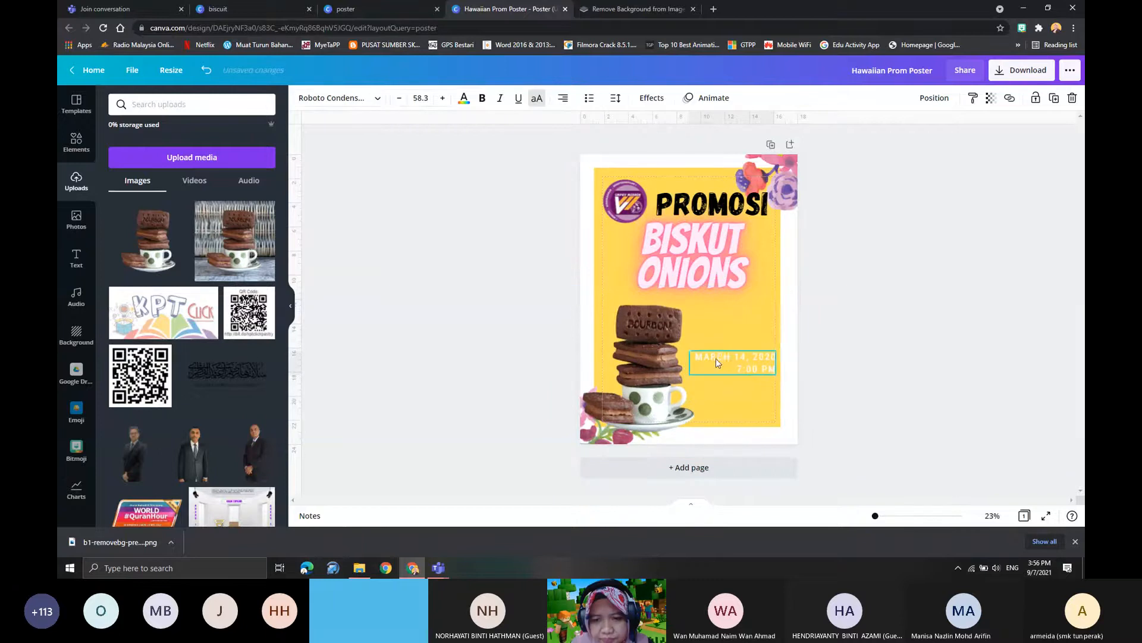
pyautogui.click(714, 359)
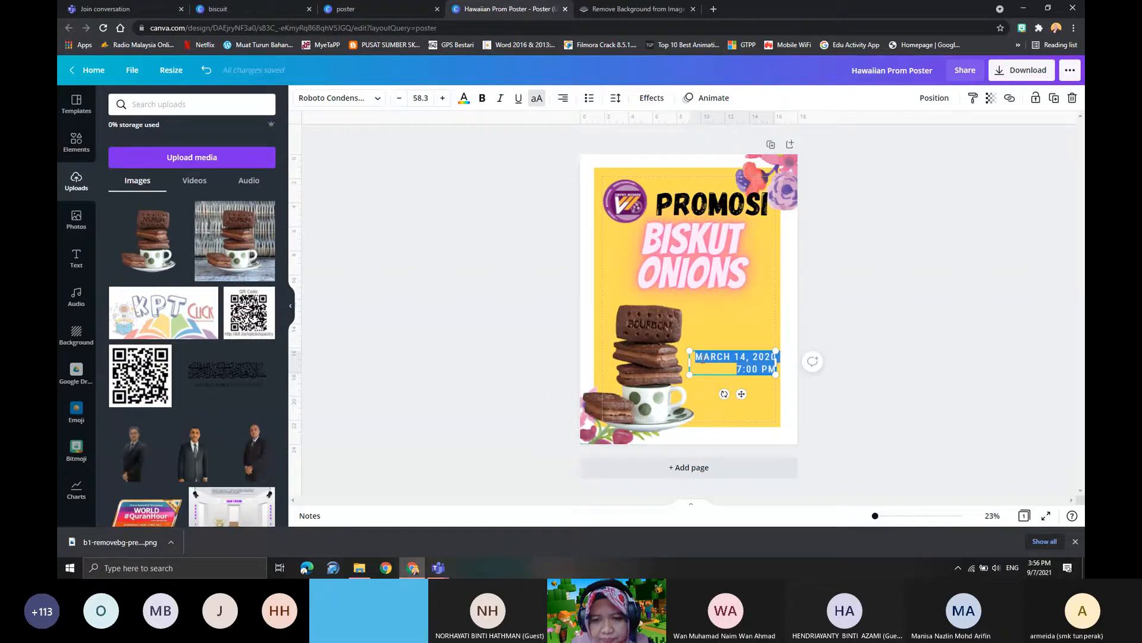
pyautogui.press('BackSpace')
pyautogui.write('HUBUNGI KAMI DI')
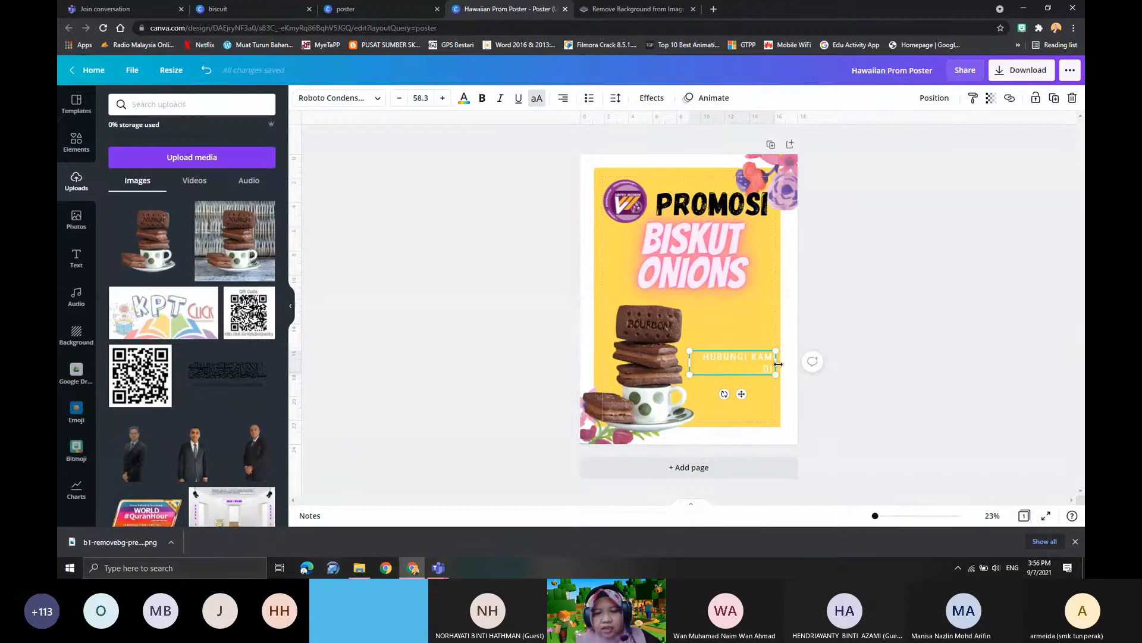
pyautogui.moveTo(778, 364); pyautogui.dragTo(777, 364)
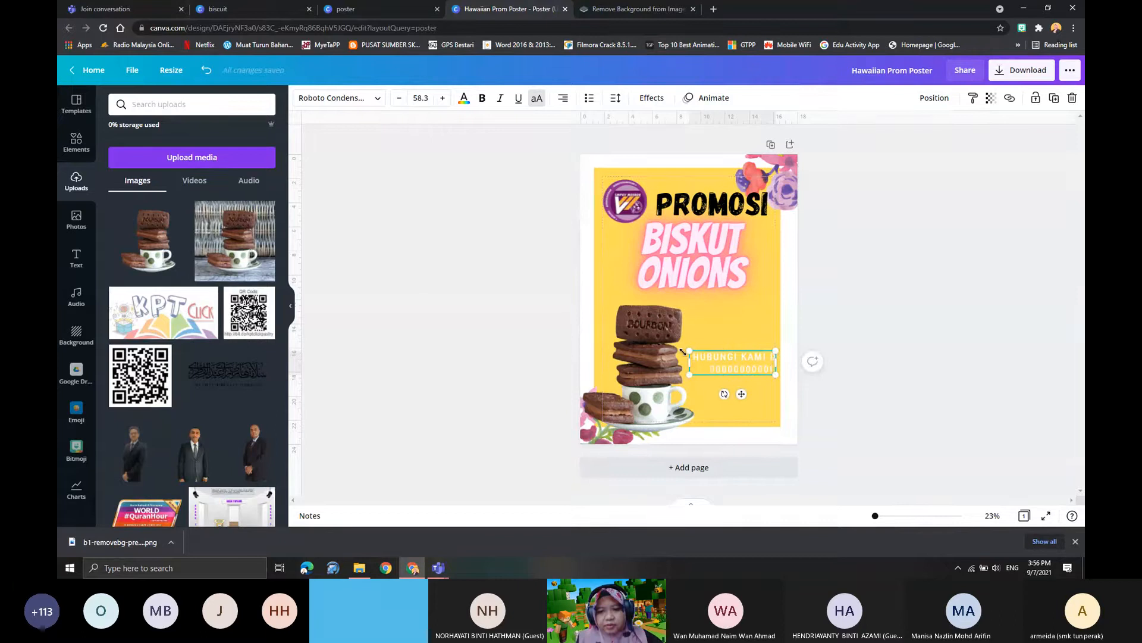
# - Colour the entire contact text black
pyautogui.doubleClick(704, 358)
pyautogui.moveTo(704, 358); pyautogui.dragTo(481, 182)
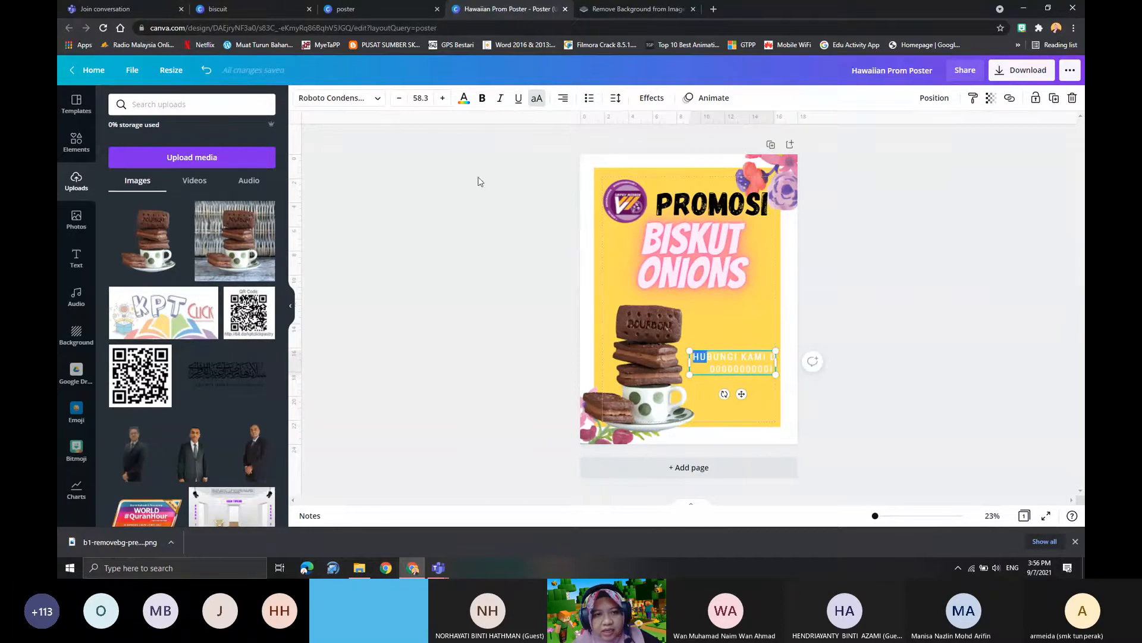
pyautogui.click(464, 99)
pyautogui.click(149, 154)
pyautogui.click(697, 359)
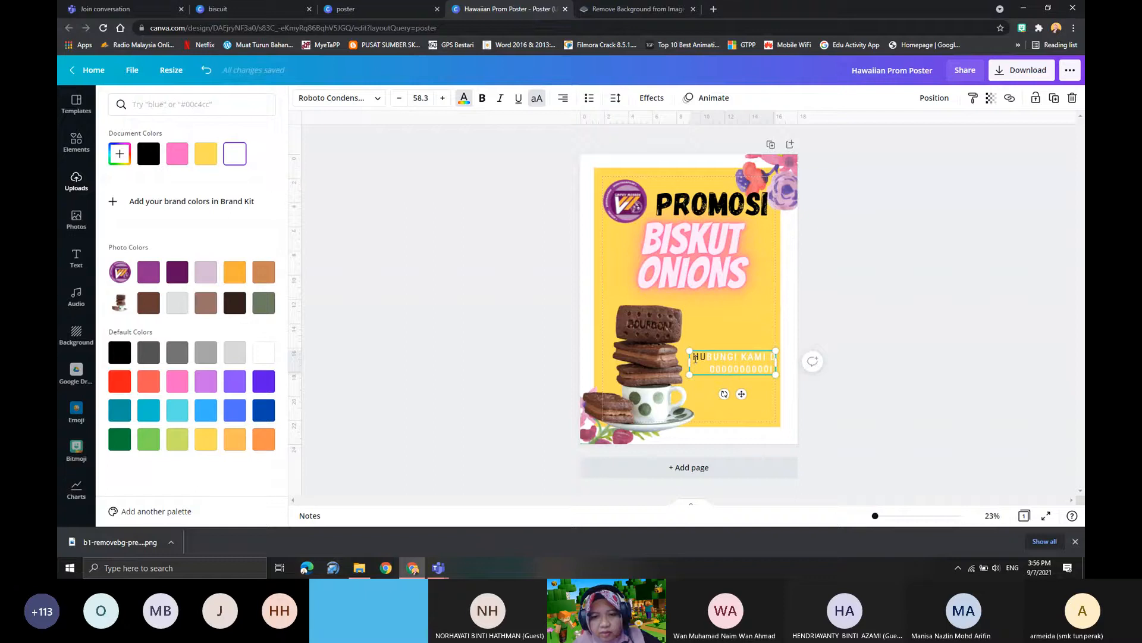
pyautogui.hotkey('ctrl', 'a')
pyautogui.click(150, 164)
# - Lower the contact text slightly beside the cup and shift the biscuit image up against "ONIONS"
pyautogui.click(748, 326)
pyautogui.moveTo(728, 373); pyautogui.dragTo(646, 332)
pyautogui.moveTo(722, 343); pyautogui.dragTo(727, 379)
pyautogui.moveTo(648, 338)
pyautogui.mouseDown()
pyautogui.moveTo(658, 337)
pyautogui.moveTo(647, 336)
pyautogui.mouseUp()
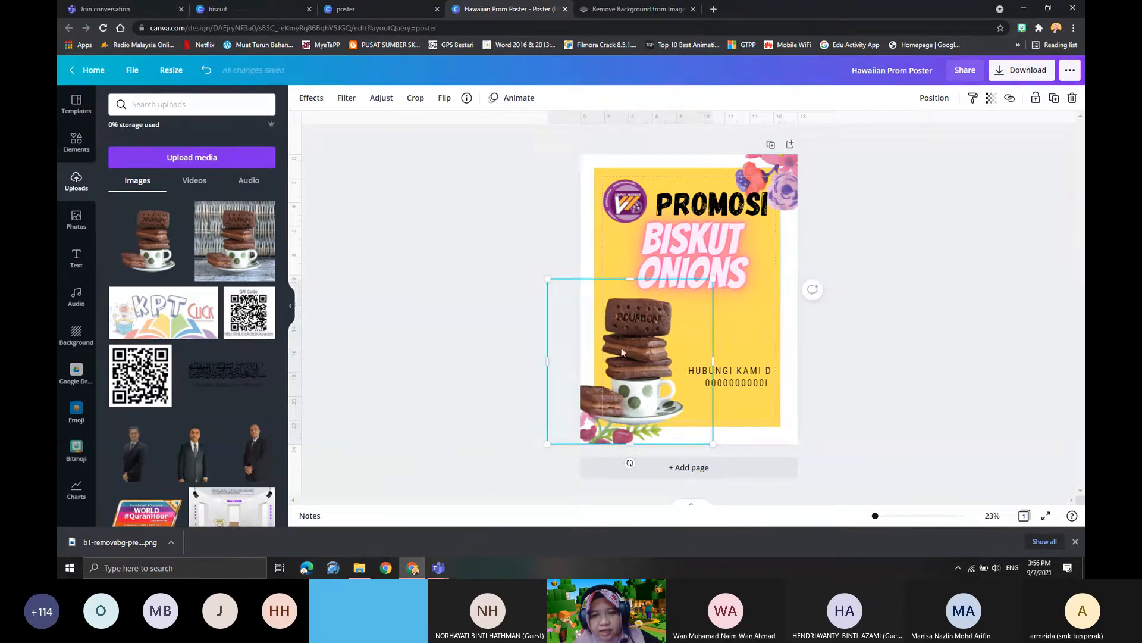
pyautogui.moveTo(642, 351); pyautogui.dragTo(654, 350)
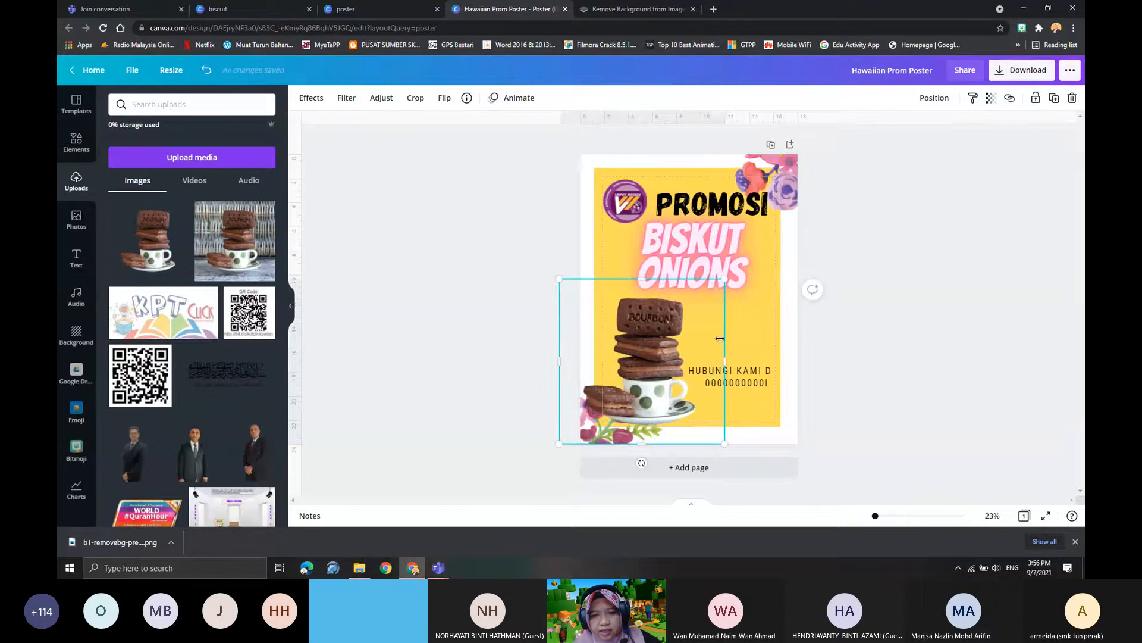
pyautogui.moveTo(667, 330)
pyautogui.mouseDown()
pyautogui.moveTo(665, 308)
pyautogui.moveTo(671, 326)
pyautogui.mouseUp()
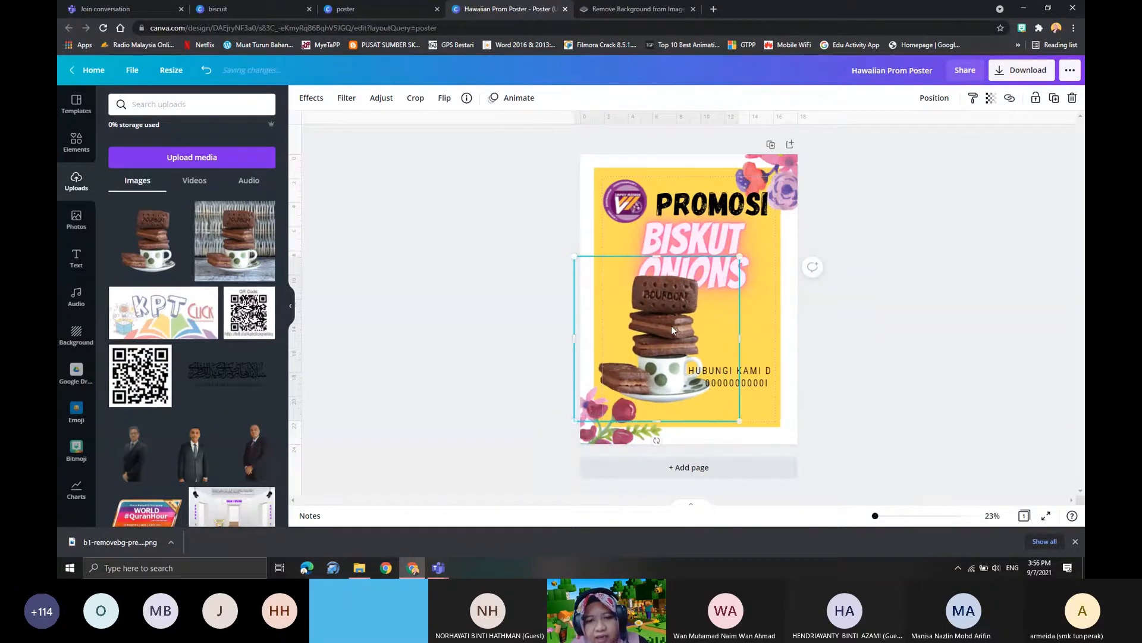
pyautogui.moveTo(672, 326); pyautogui.dragTo(660, 322)
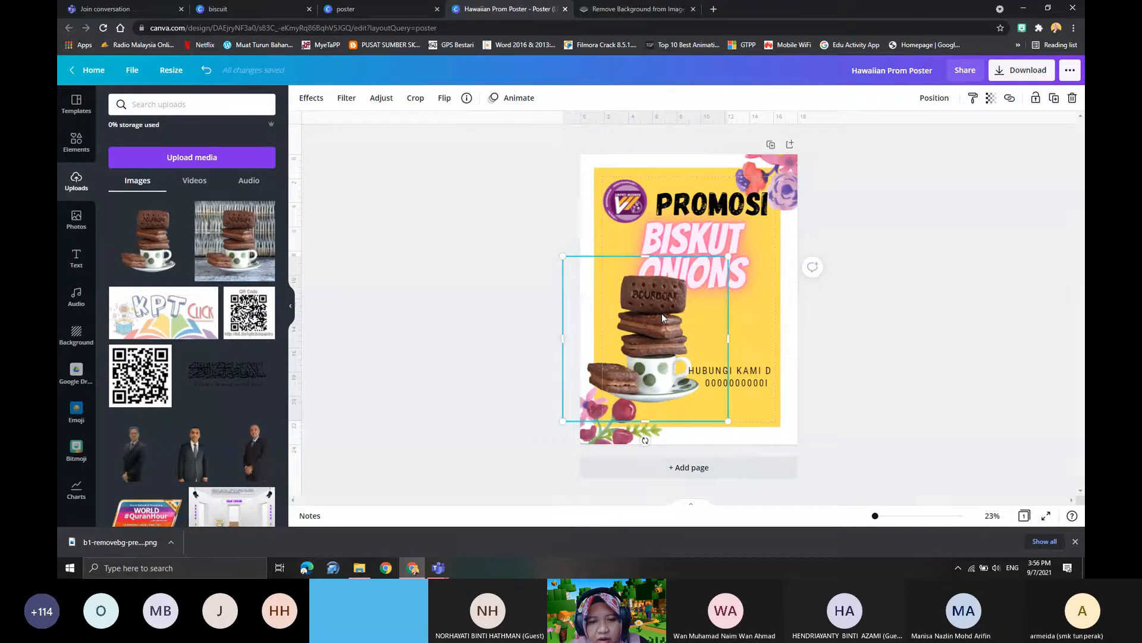
# - Crop the empty margins around the biscuit image and reposition it below "BISKUT ONIONS", beside the contact text
pyautogui.click(415, 99)
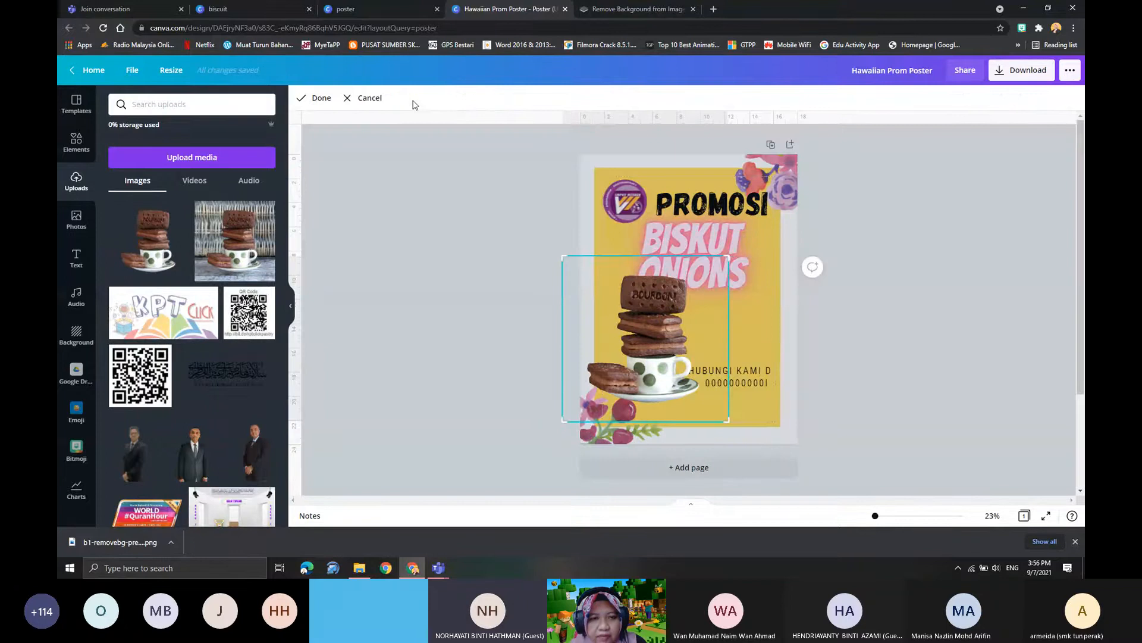
pyautogui.moveTo(727, 421); pyautogui.dragTo(710, 410)
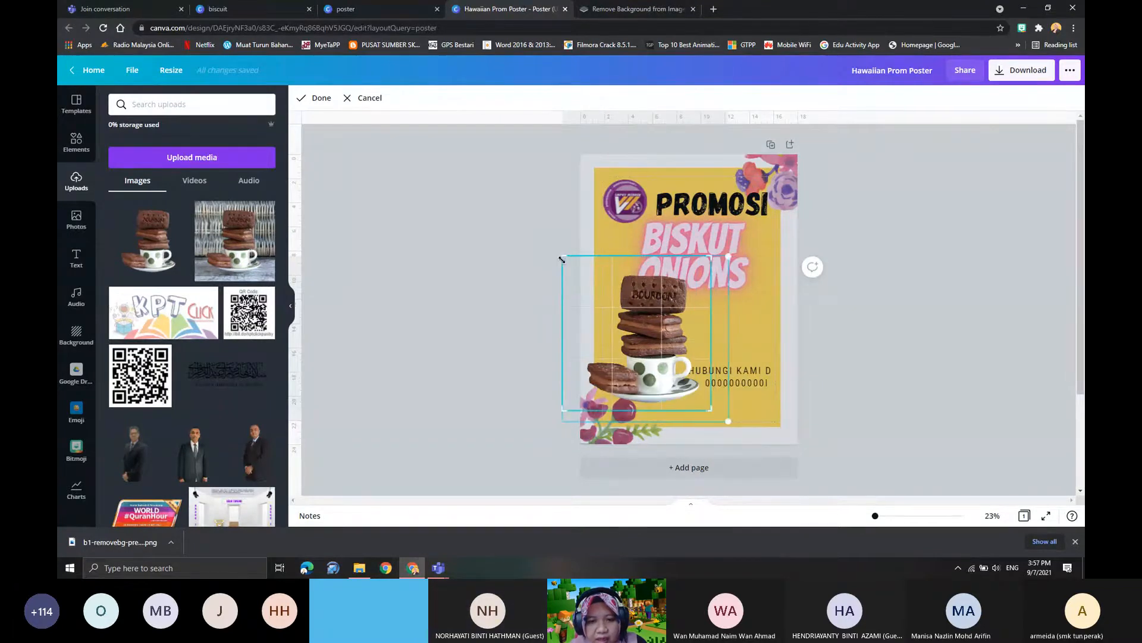
pyautogui.moveTo(562, 260); pyautogui.dragTo(583, 271)
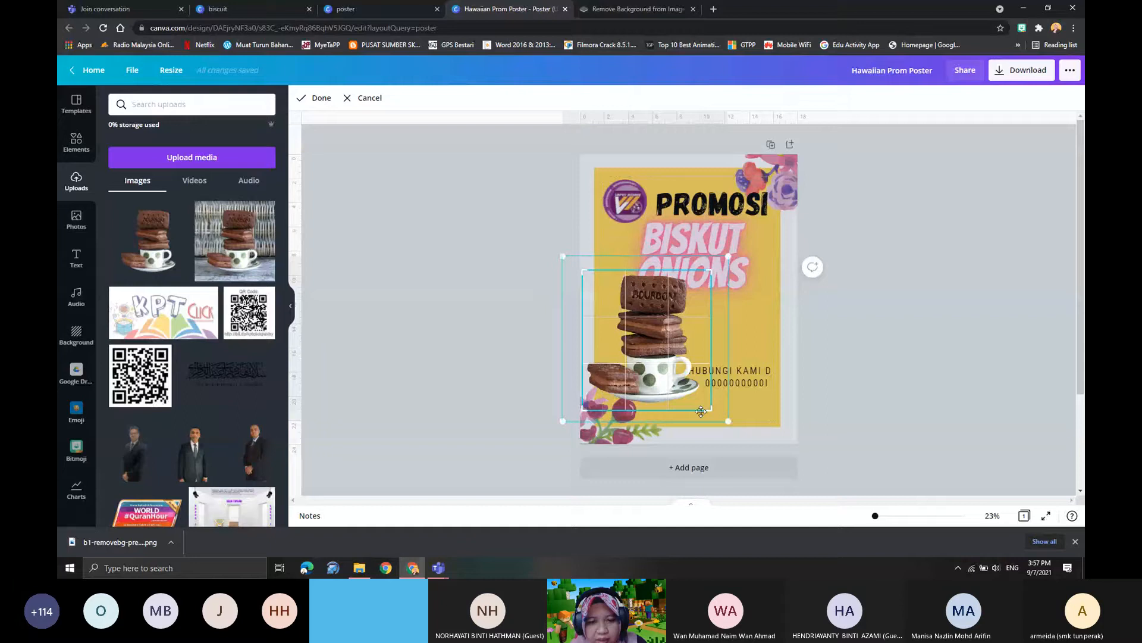
pyautogui.click(316, 99)
pyautogui.moveTo(662, 344)
pyautogui.mouseDown()
pyautogui.moveTo(673, 384)
pyautogui.moveTo(655, 360)
pyautogui.mouseUp()
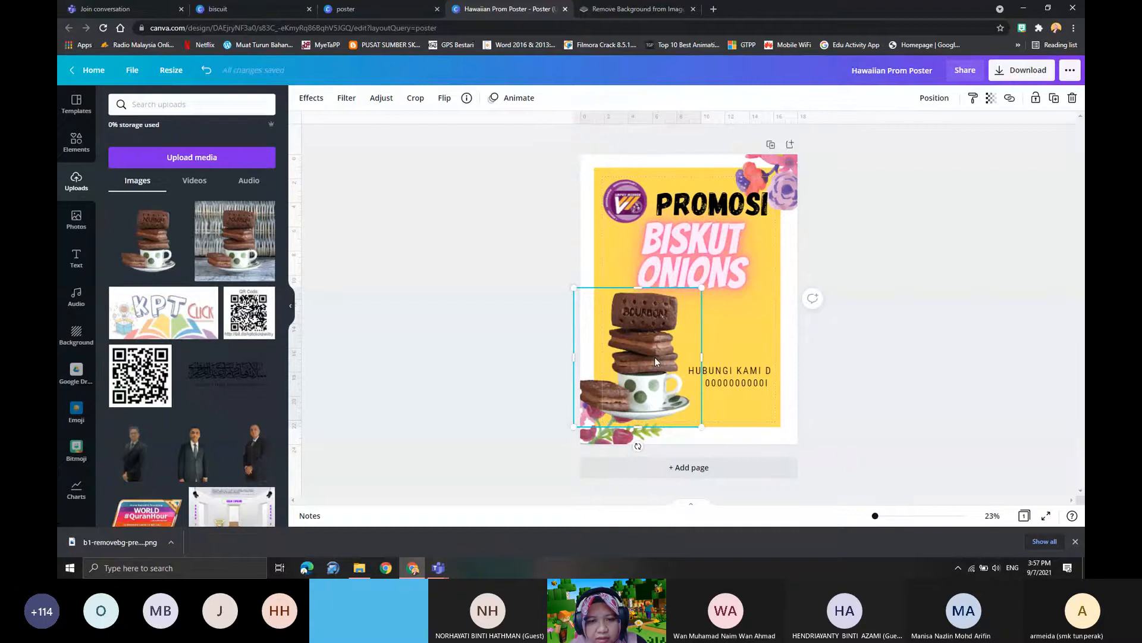
pyautogui.moveTo(648, 356)
pyautogui.mouseDown()
pyautogui.moveTo(669, 353)
pyautogui.moveTo(652, 357)
pyautogui.mouseUp()
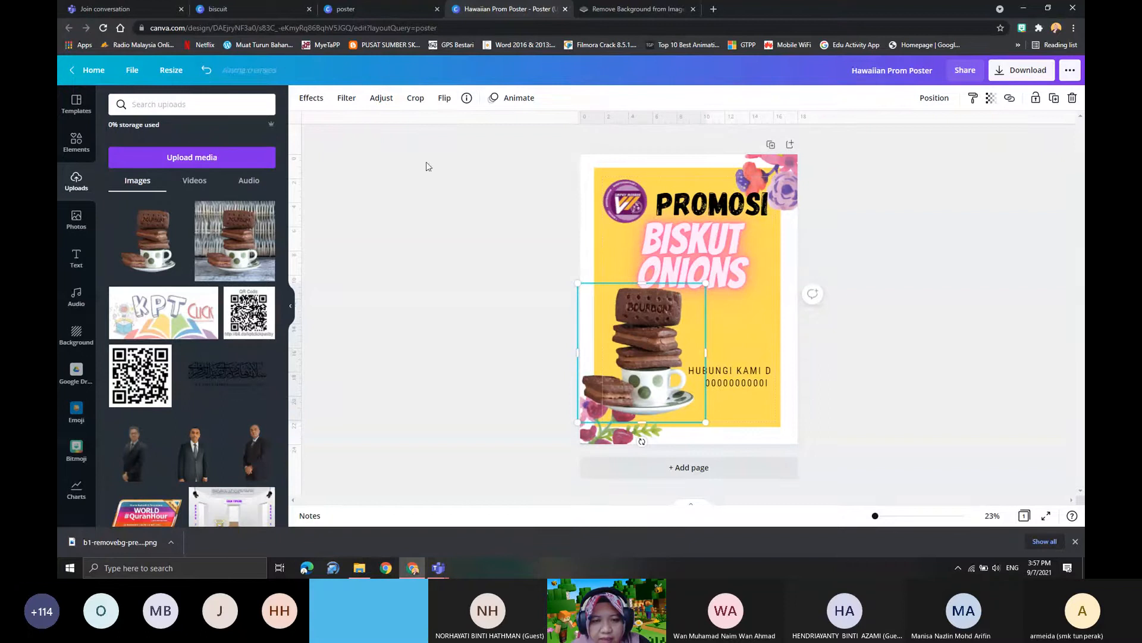
# - Try flipping the biscuit image horizontally and vertically, and restore its original orientation
pyautogui.click(440, 102)
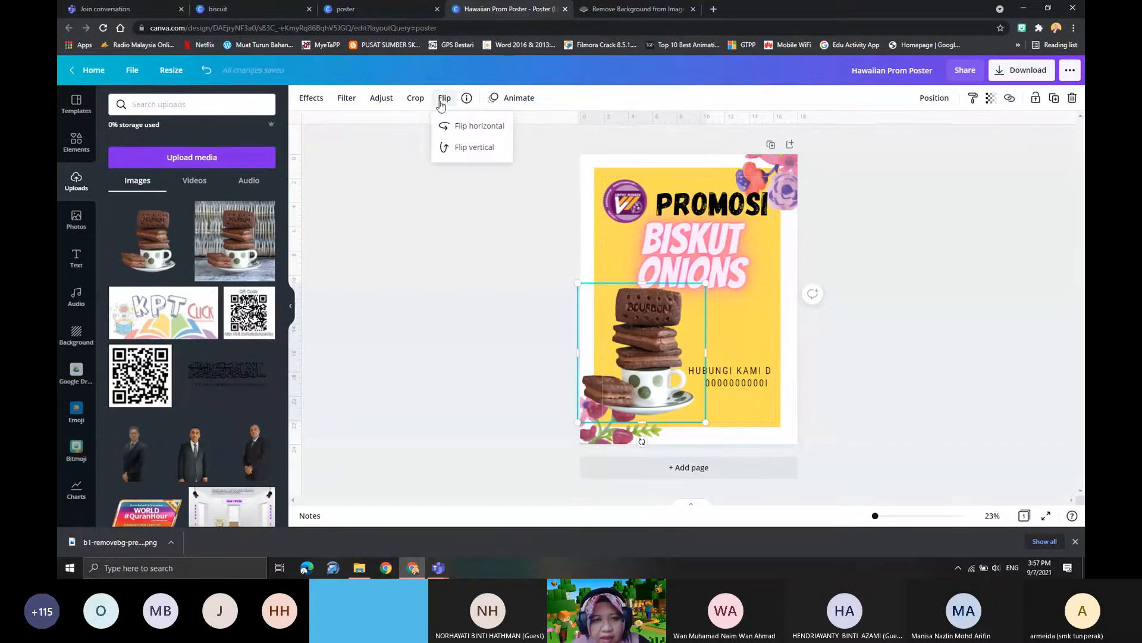
pyautogui.click(451, 123)
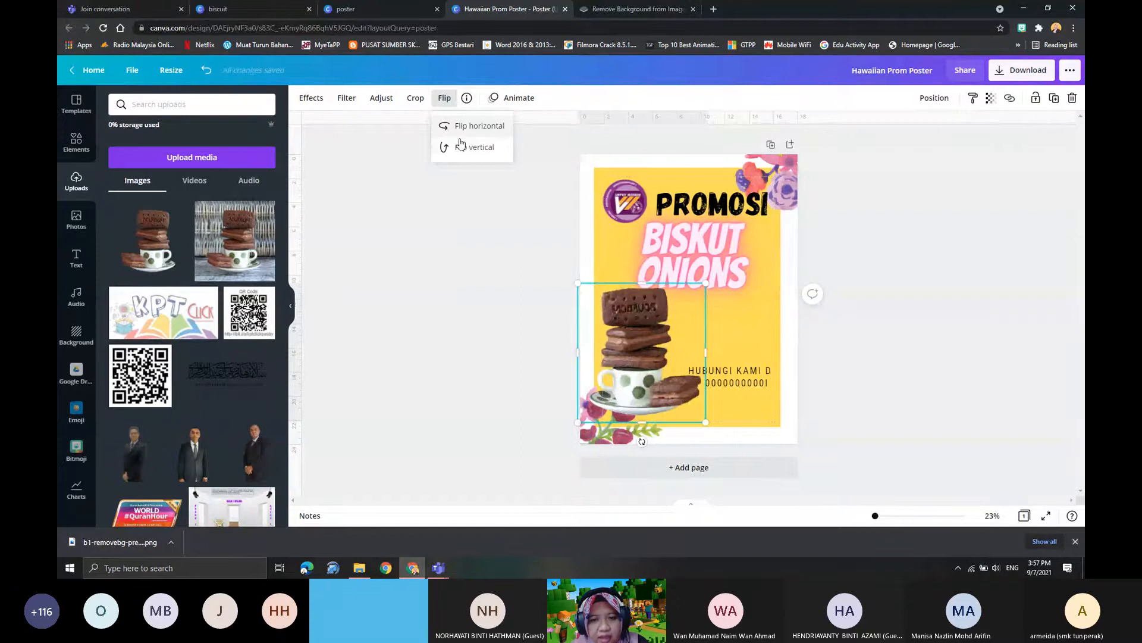
pyautogui.click(462, 145)
pyautogui.click(468, 148)
pyautogui.click(454, 128)
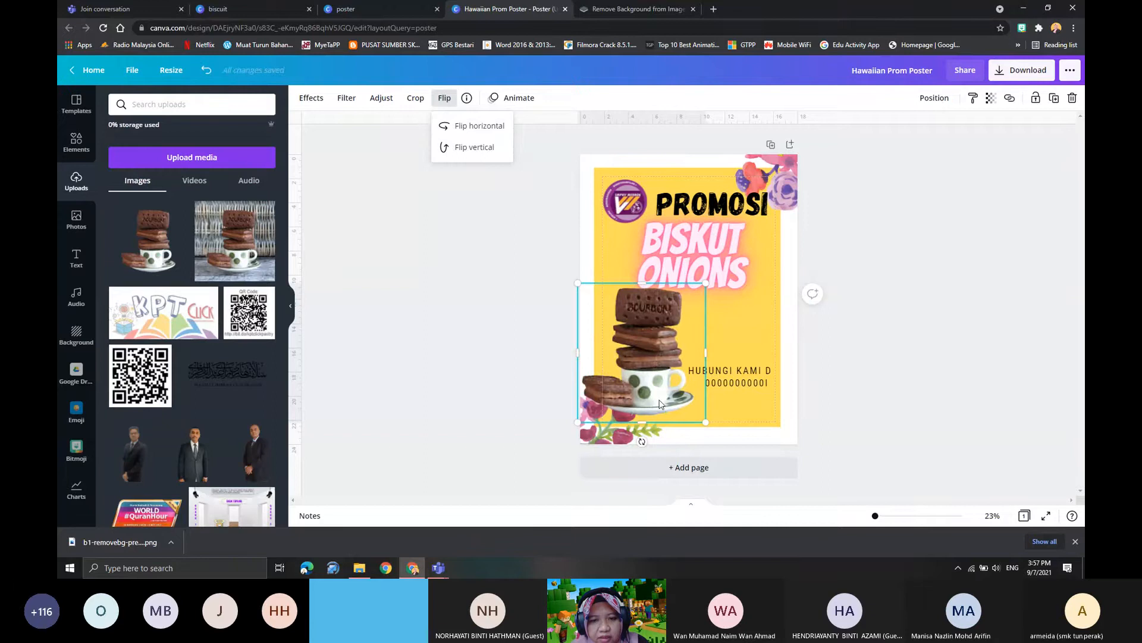
# - Move the biscuit image to the poster's lower-right corner and place the contact text on the left, below "BISKUT ONIONS"
pyautogui.moveTo(659, 404); pyautogui.dragTo(786, 418)
pyautogui.moveTo(688, 367); pyautogui.dragTo(576, 318)
pyautogui.moveTo(743, 352); pyautogui.dragTo(721, 366)
pyautogui.moveTo(620, 328); pyautogui.dragTo(646, 341)
pyautogui.moveTo(745, 377); pyautogui.dragTo(744, 377)
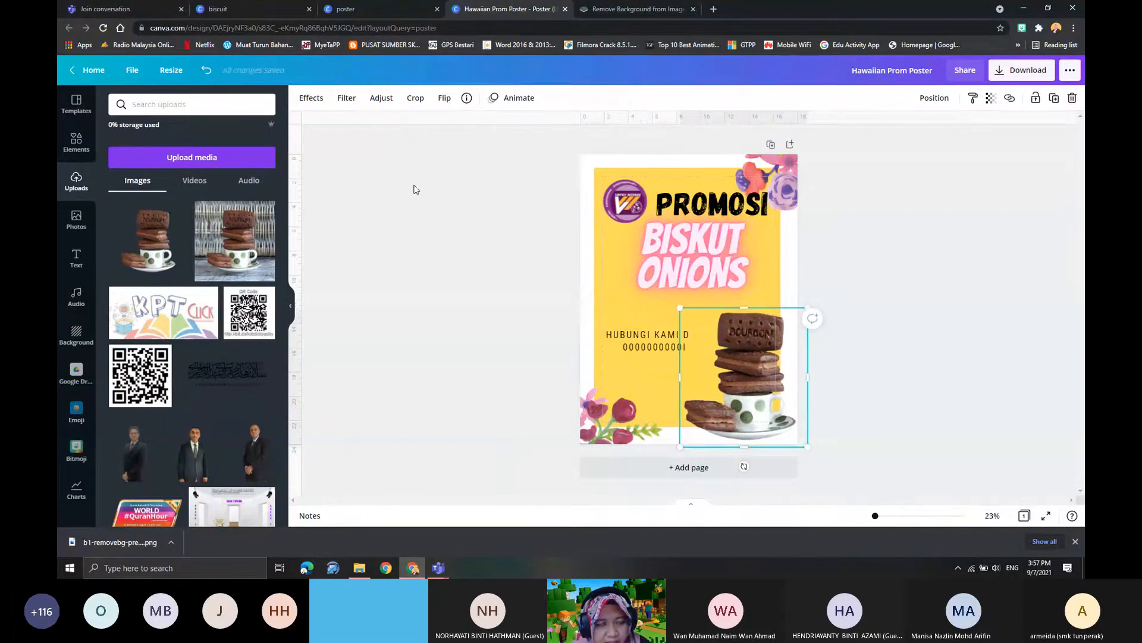
# - Examine the effects available for the biscuit image, including the details of the Shadows effect
pyautogui.click(311, 97)
pyautogui.scroll(-3, 184, 271)
pyautogui.scroll(3, 192, 264)
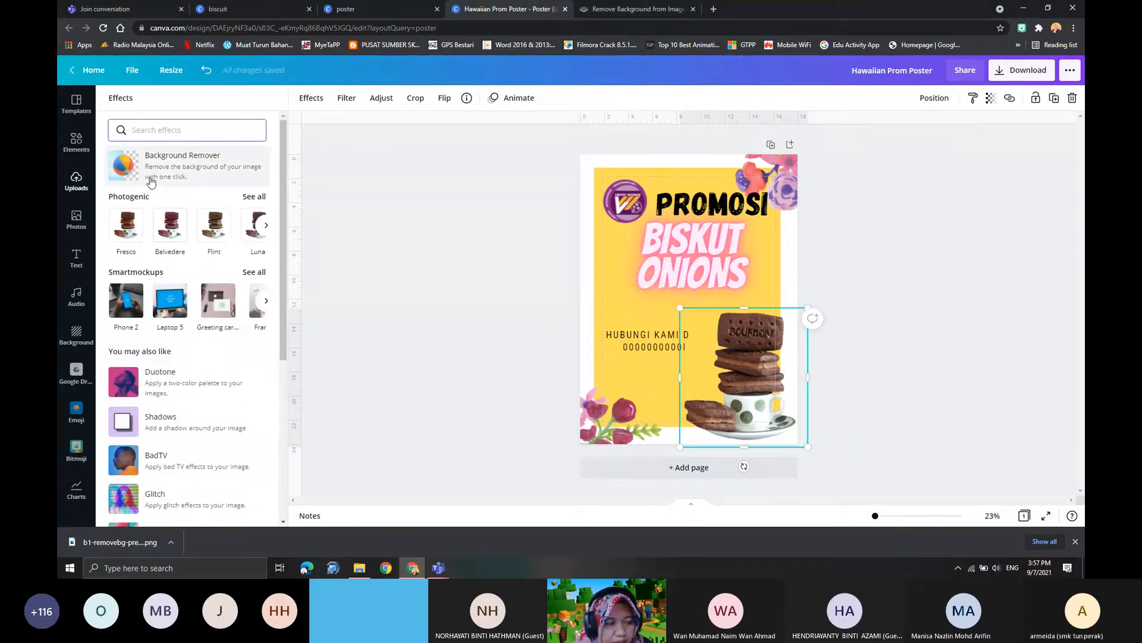
pyautogui.scroll(-3, 210, 391)
pyautogui.scroll(-2, 199, 381)
pyautogui.scroll(1, 185, 389)
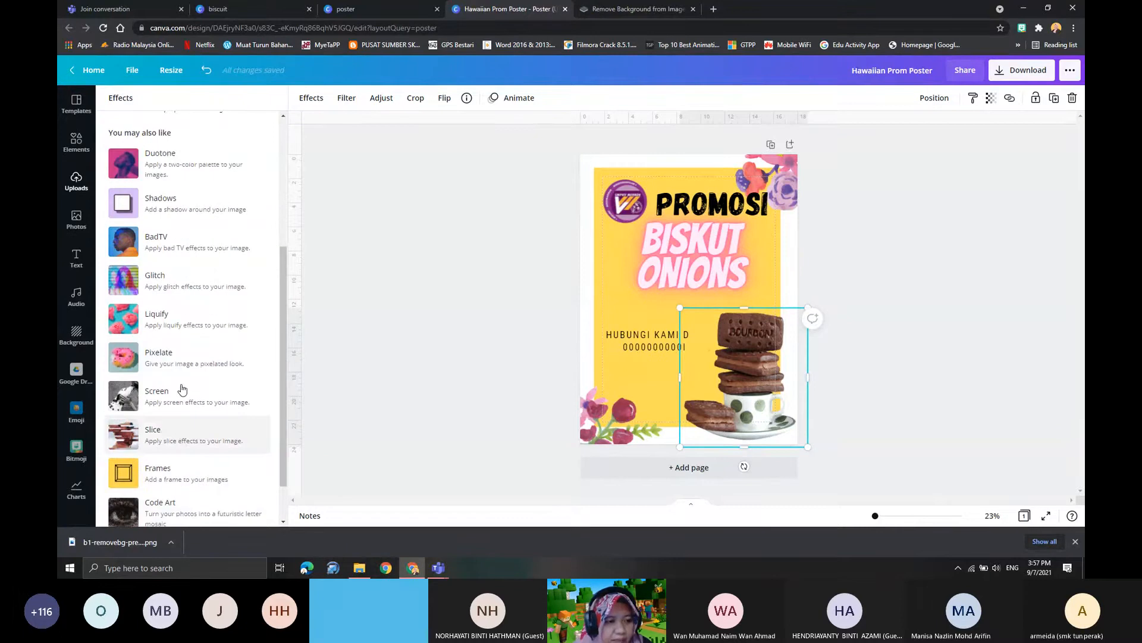
pyautogui.scroll(4, 182, 389)
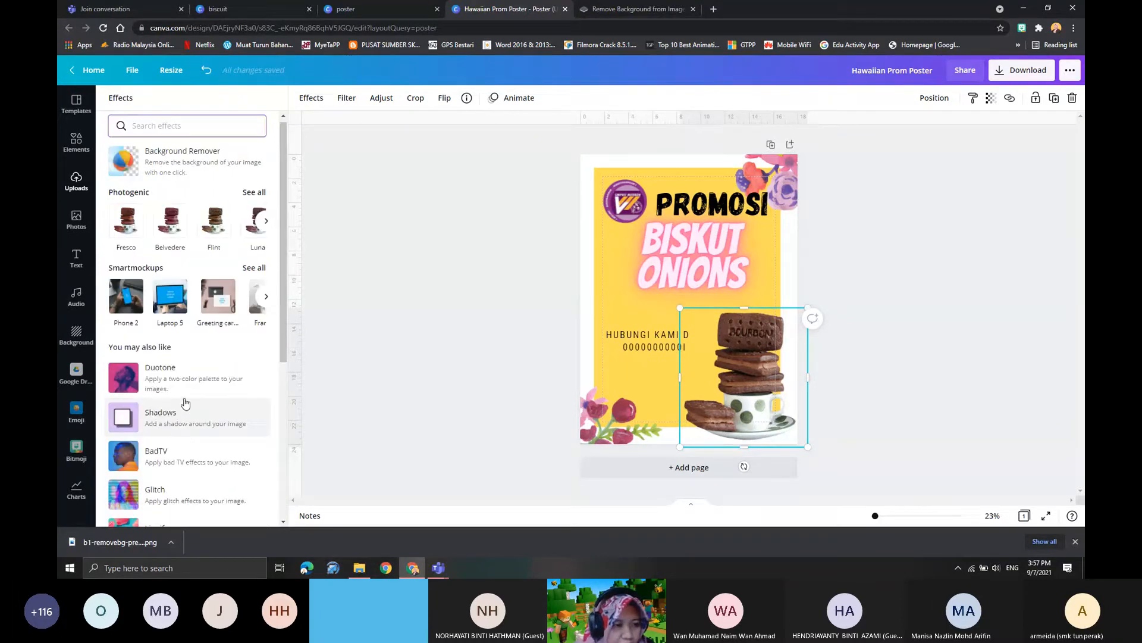
pyautogui.scroll(-2, 185, 403)
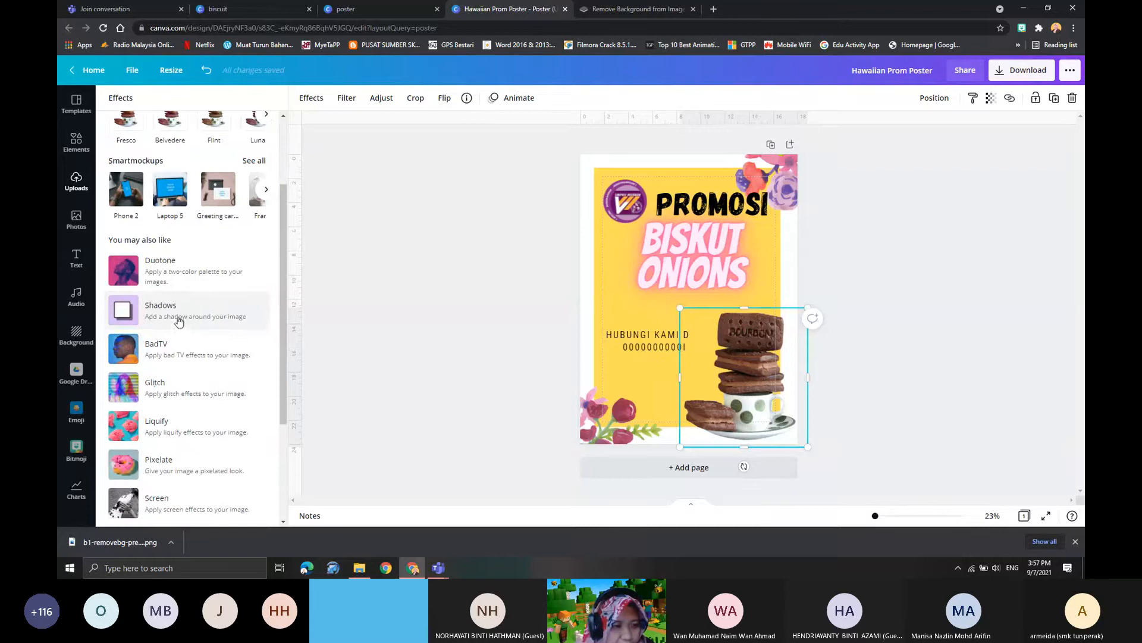
pyautogui.click(177, 309)
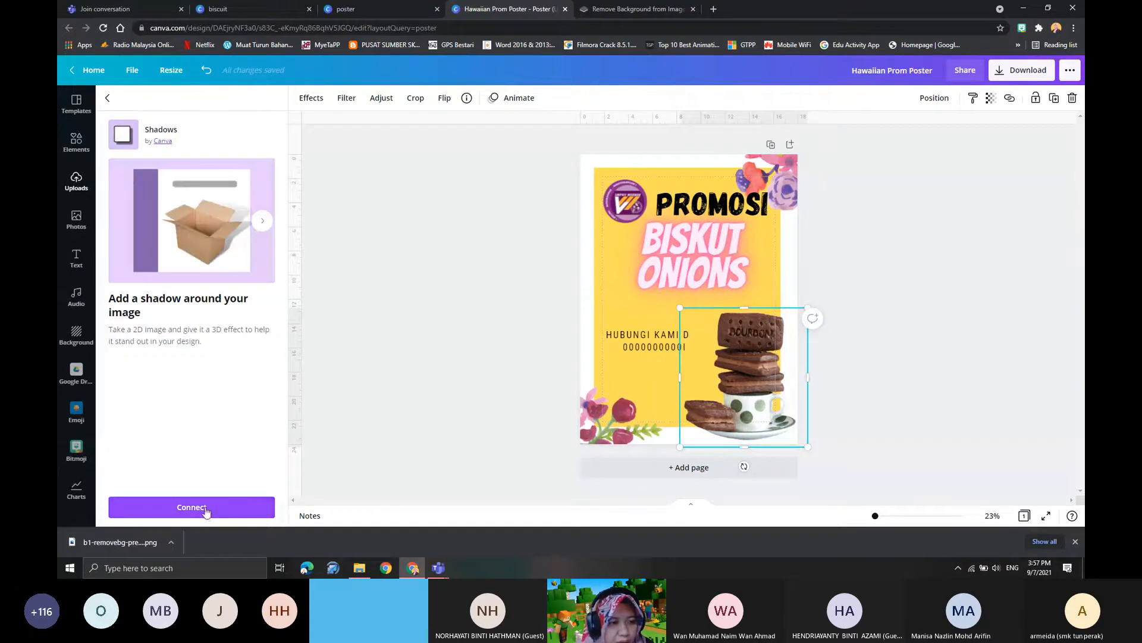
pyautogui.click(110, 99)
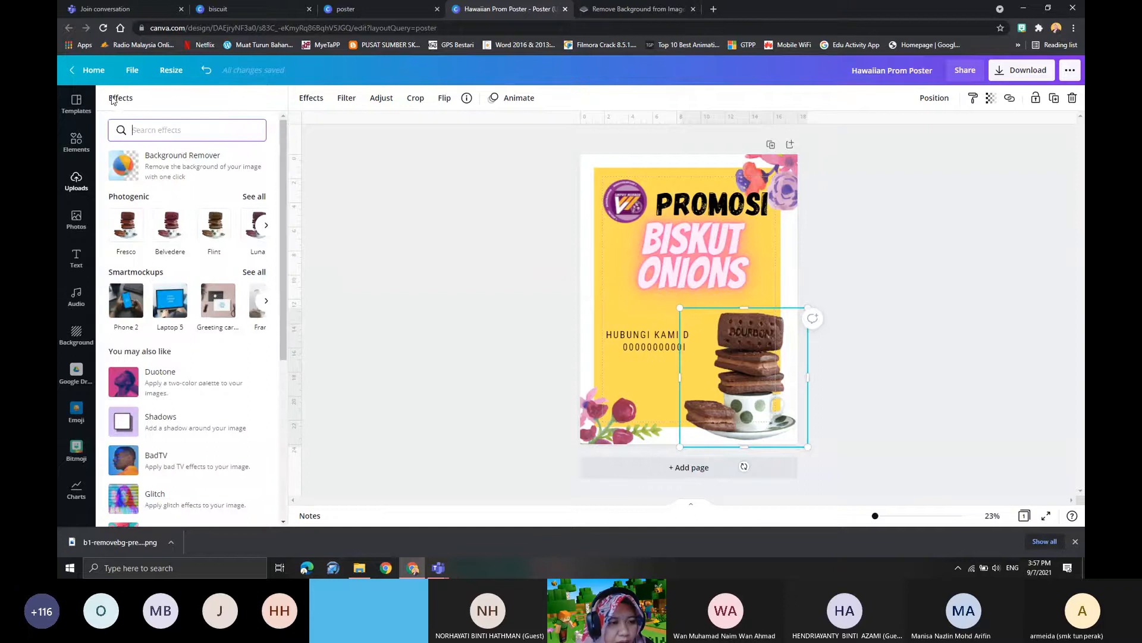
pyautogui.scroll(-5, 172, 363)
pyautogui.scroll(5, 165, 361)
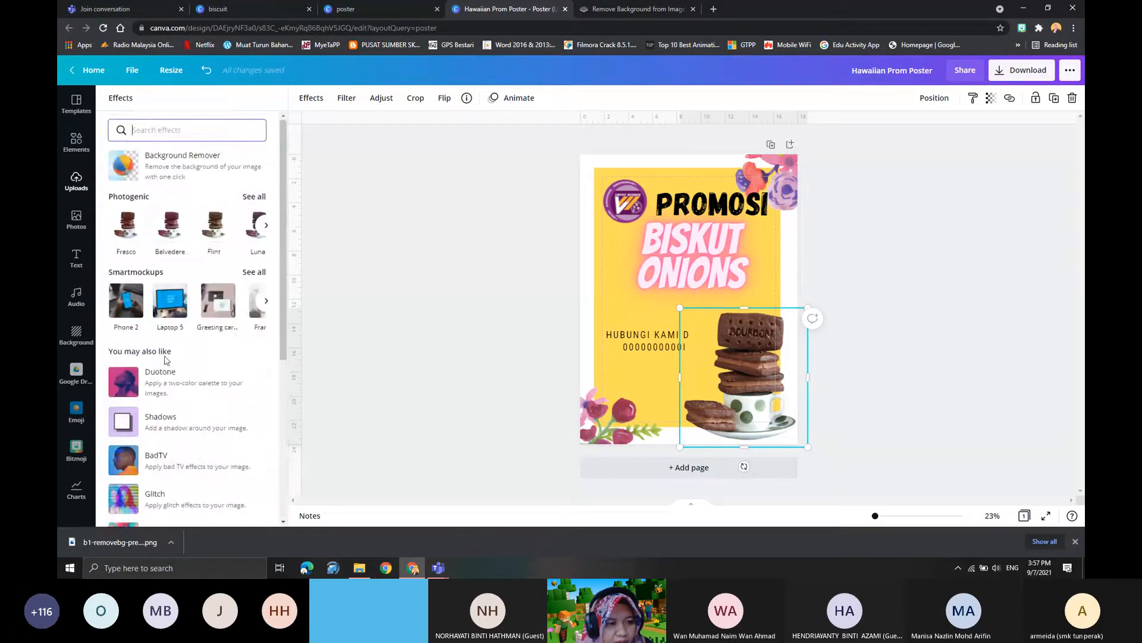
pyautogui.scroll(-5, 165, 397)
pyautogui.scroll(5, 163, 323)
# - Shift the biscuit image up and left onto the yellow panel and raise the contact text beside it
pyautogui.moveTo(745, 354)
pyautogui.mouseDown()
pyautogui.moveTo(716, 340)
pyautogui.moveTo(732, 339)
pyautogui.mouseUp()
pyautogui.click(623, 340)
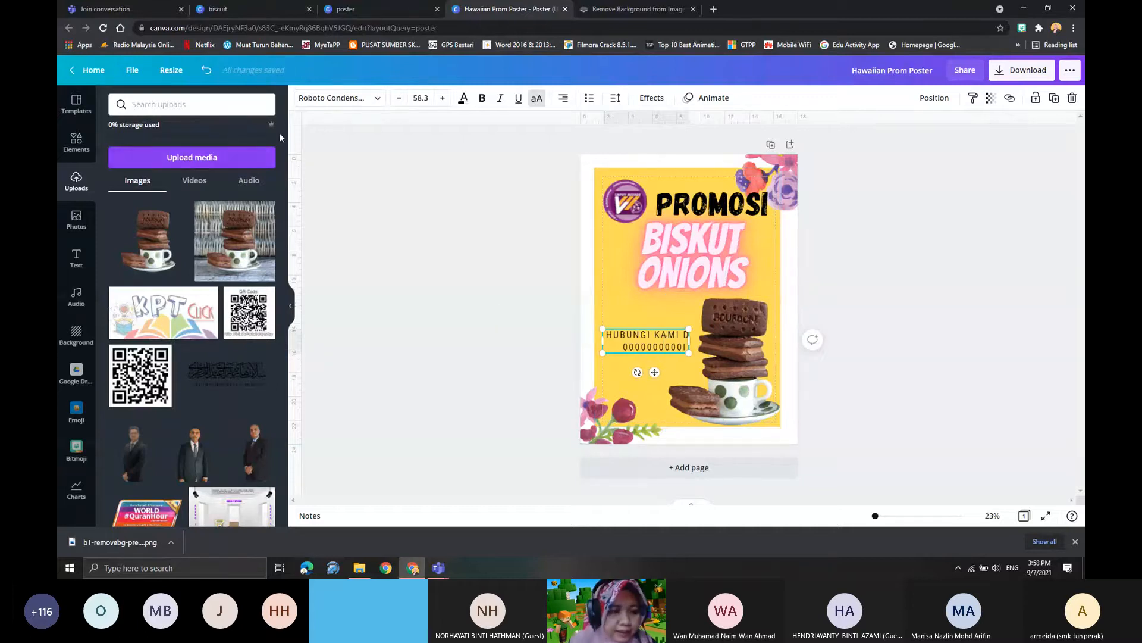
pyautogui.moveTo(654, 342); pyautogui.dragTo(649, 323)
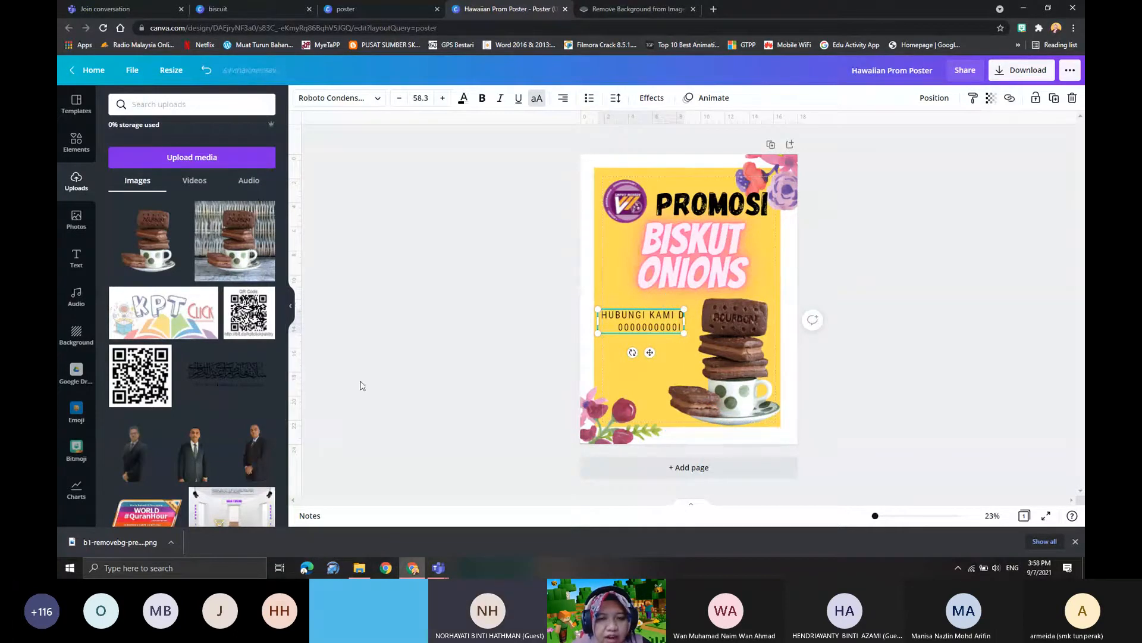
# - Try placing the pyramid-diagram screenshot from the Google Drive folder AKTIVITI PDPR VOMER on the poster, and delete it again
pyautogui.scroll(-1, 59, 391)
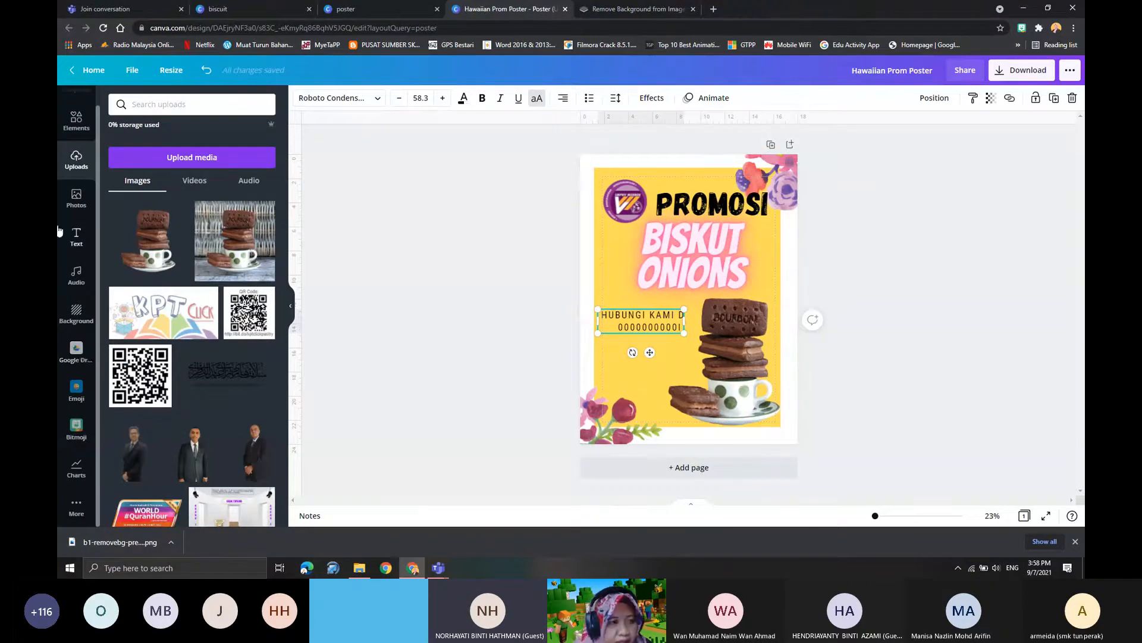
pyautogui.scroll(1, 60, 220)
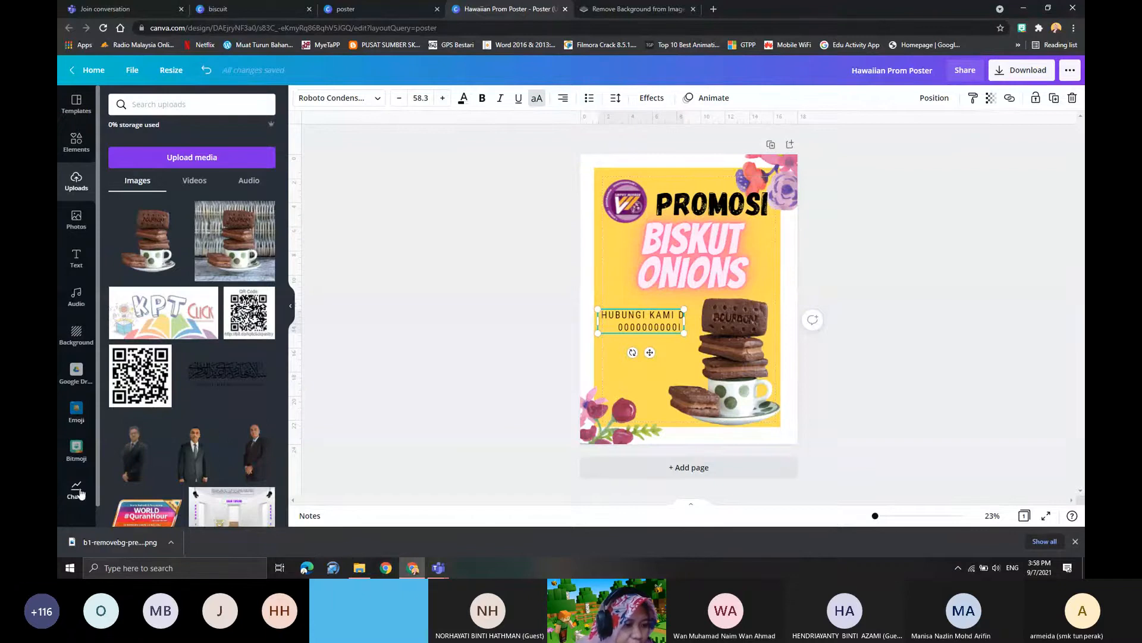
pyautogui.scroll(-1, 77, 503)
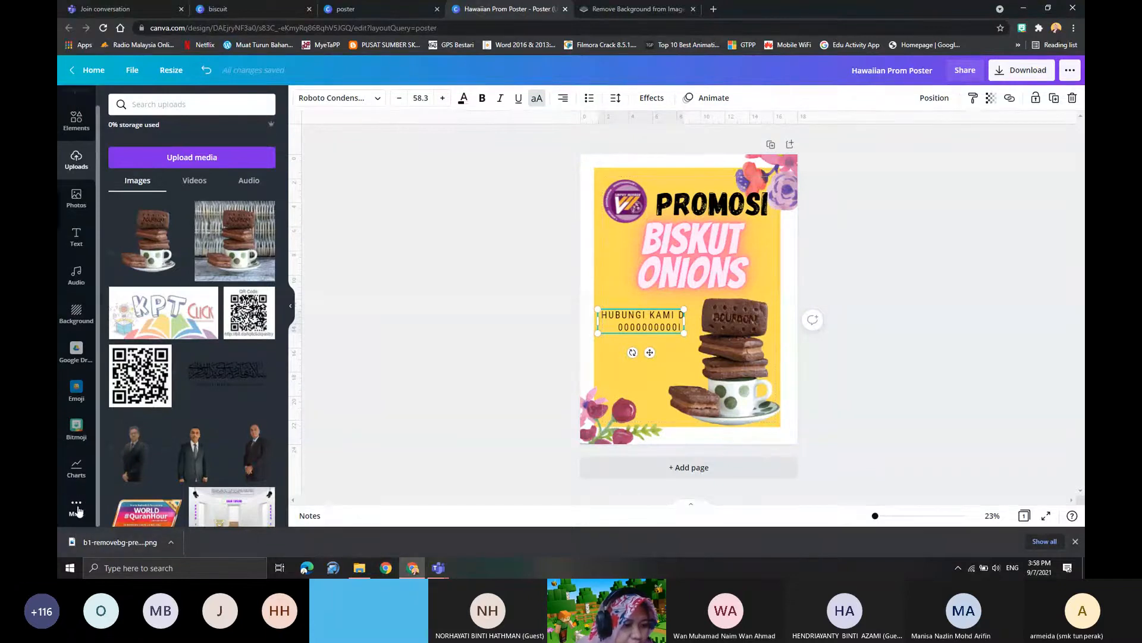
pyautogui.click(77, 505)
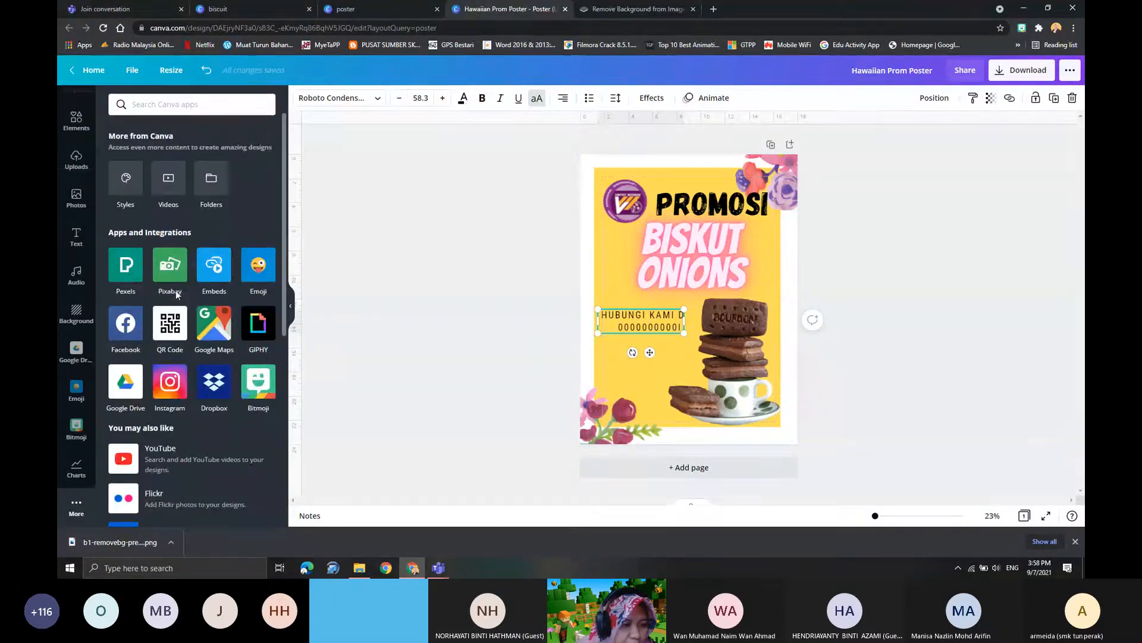
pyautogui.click(125, 387)
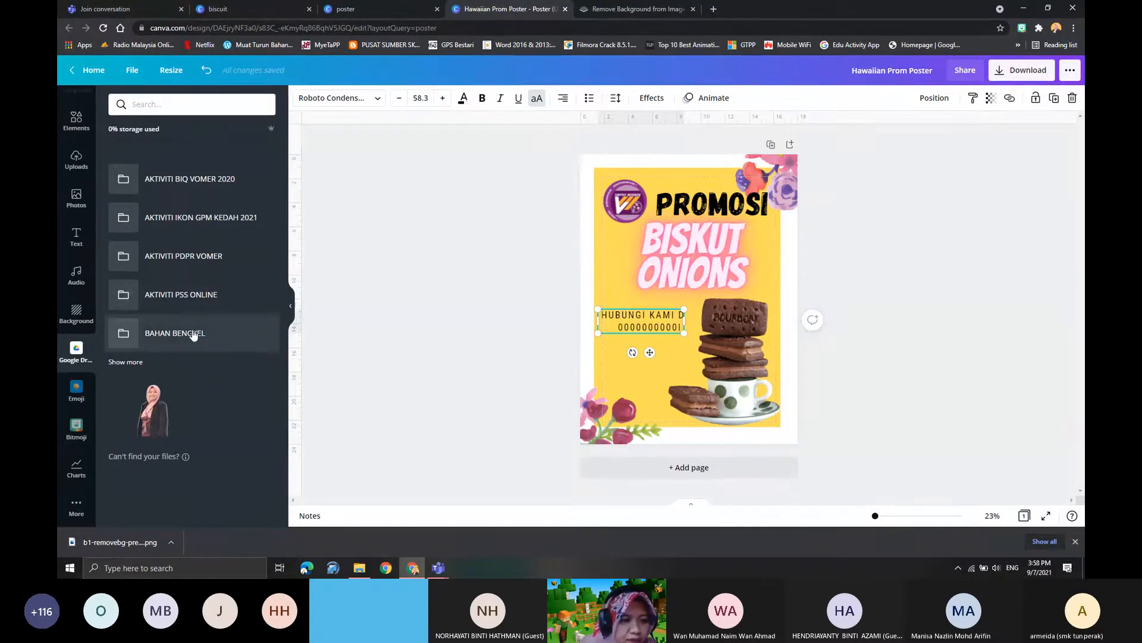
pyautogui.click(192, 257)
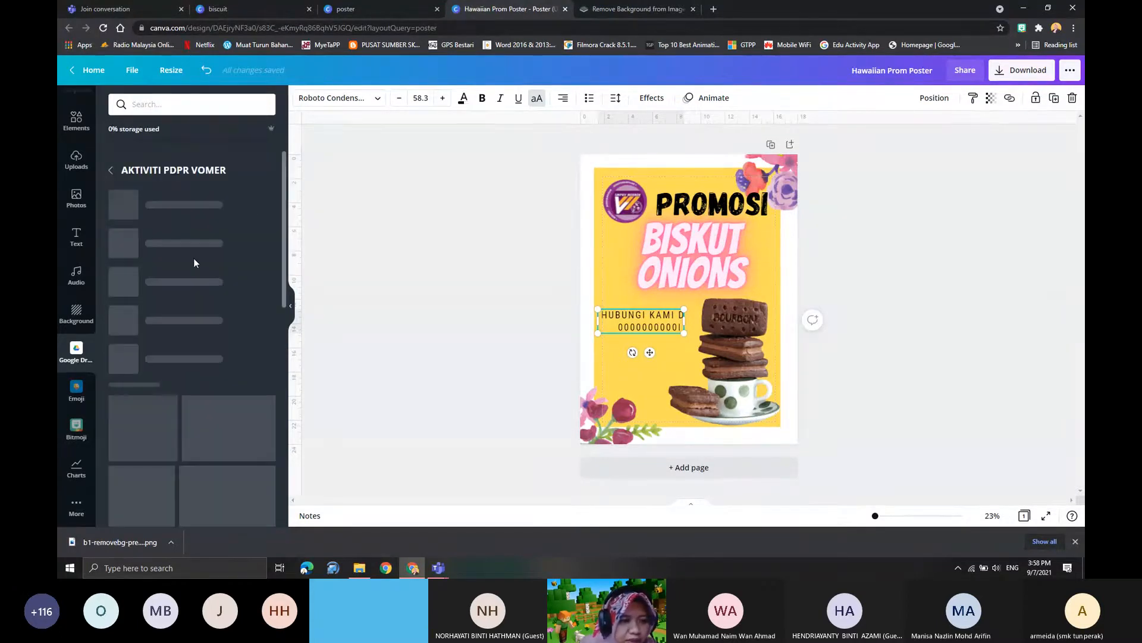
pyautogui.scroll(-1, 173, 387)
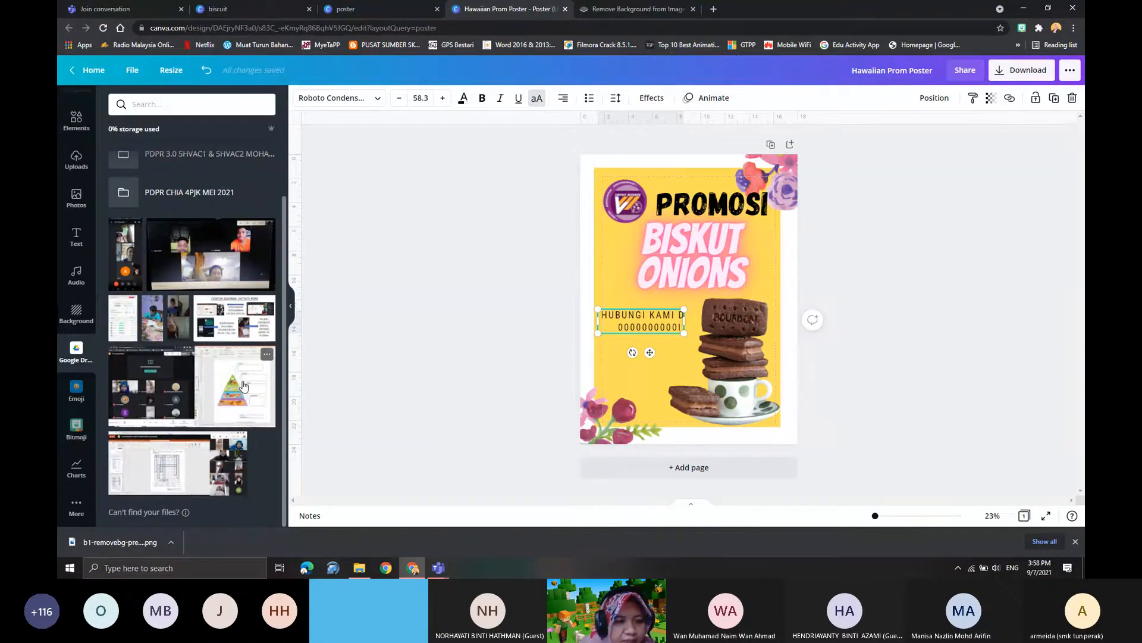
pyautogui.moveTo(243, 385); pyautogui.dragTo(683, 301)
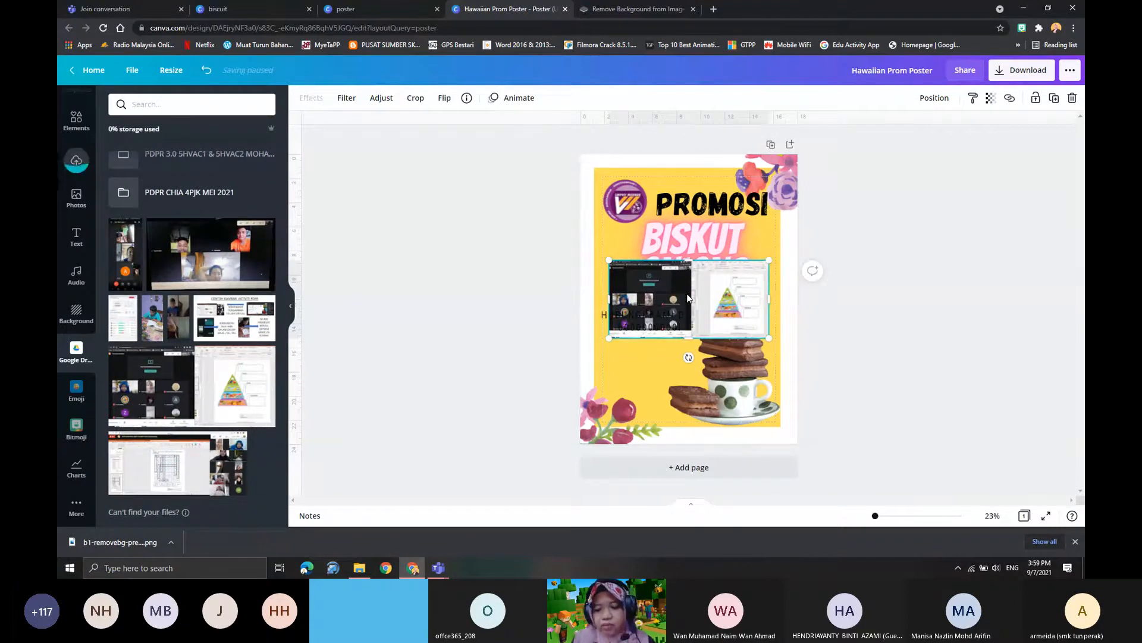
pyautogui.moveTo(688, 297); pyautogui.dragTo(683, 314)
pyautogui.press('Delete')
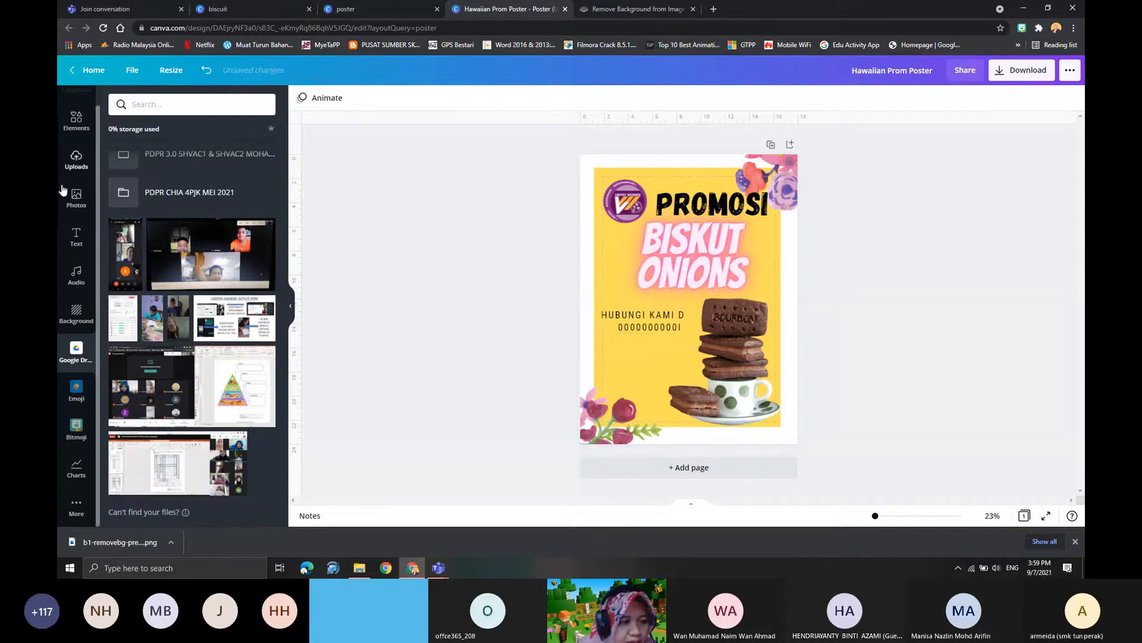
# - Add the thumbs-up emoji from the Emoji app and move it to the poster's right edge
pyautogui.click(75, 516)
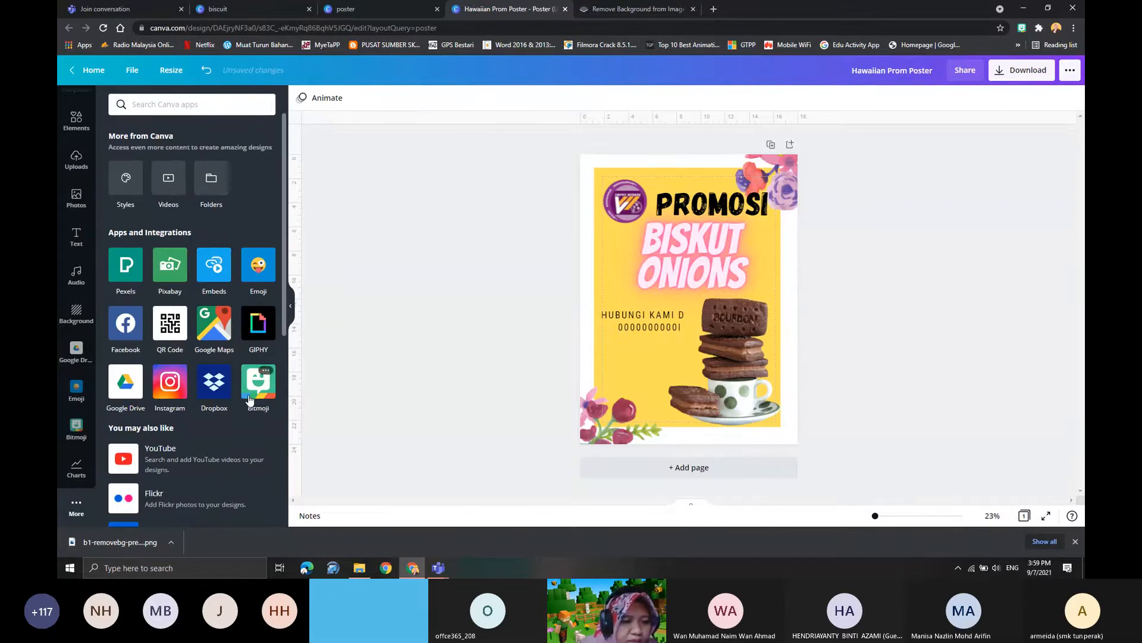
pyautogui.scroll(-2, 152, 431)
pyautogui.scroll(2, 152, 435)
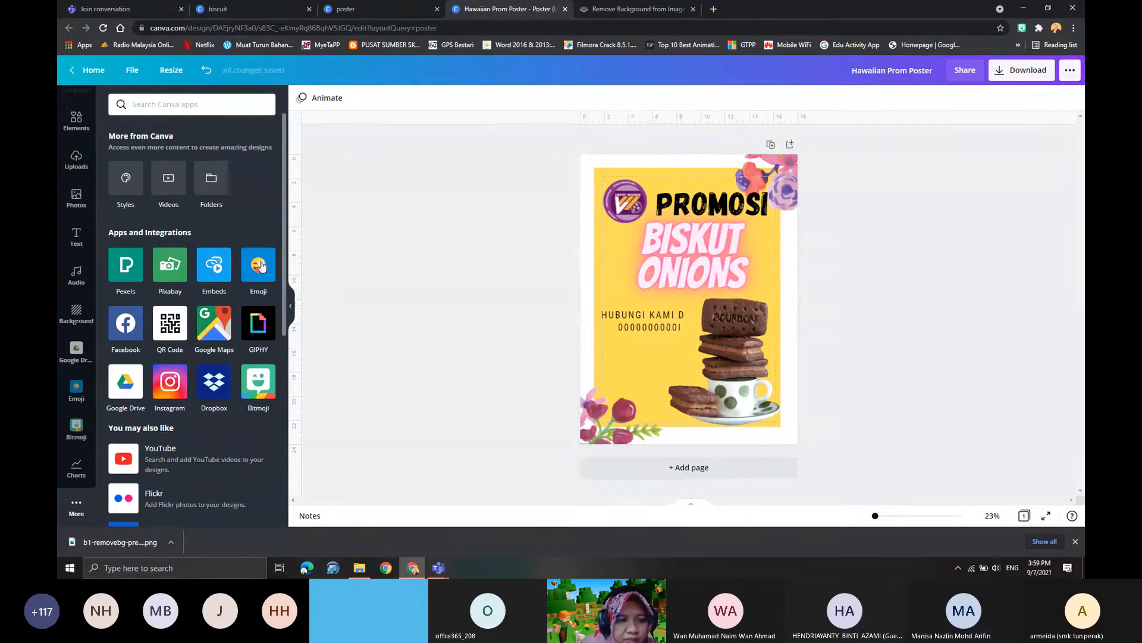
pyautogui.click(260, 266)
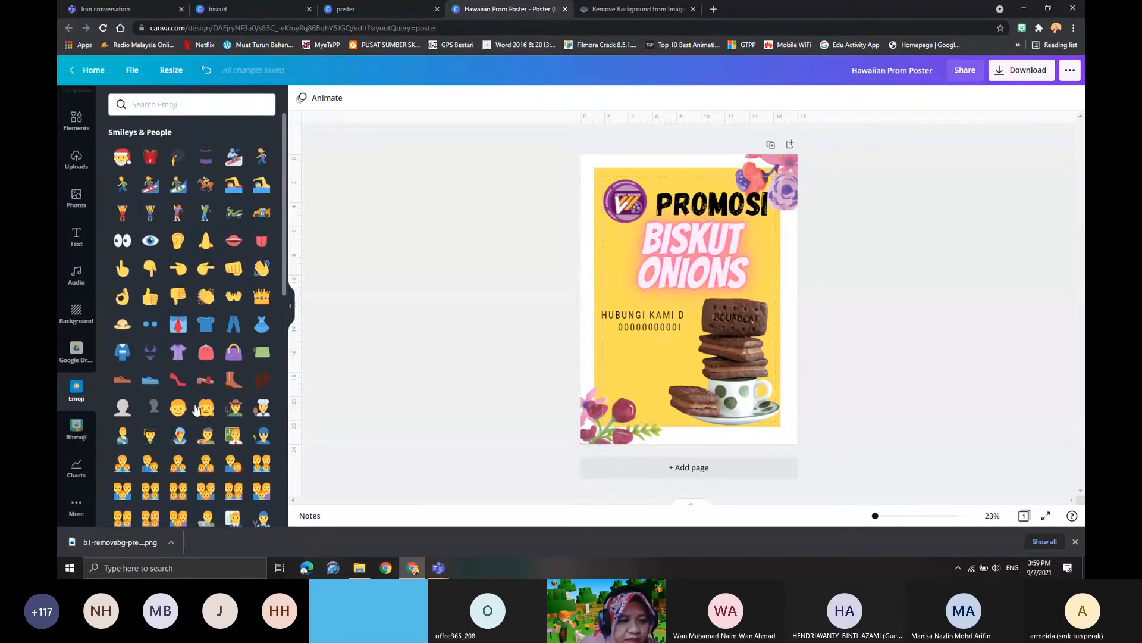
pyautogui.scroll(-5, 196, 409)
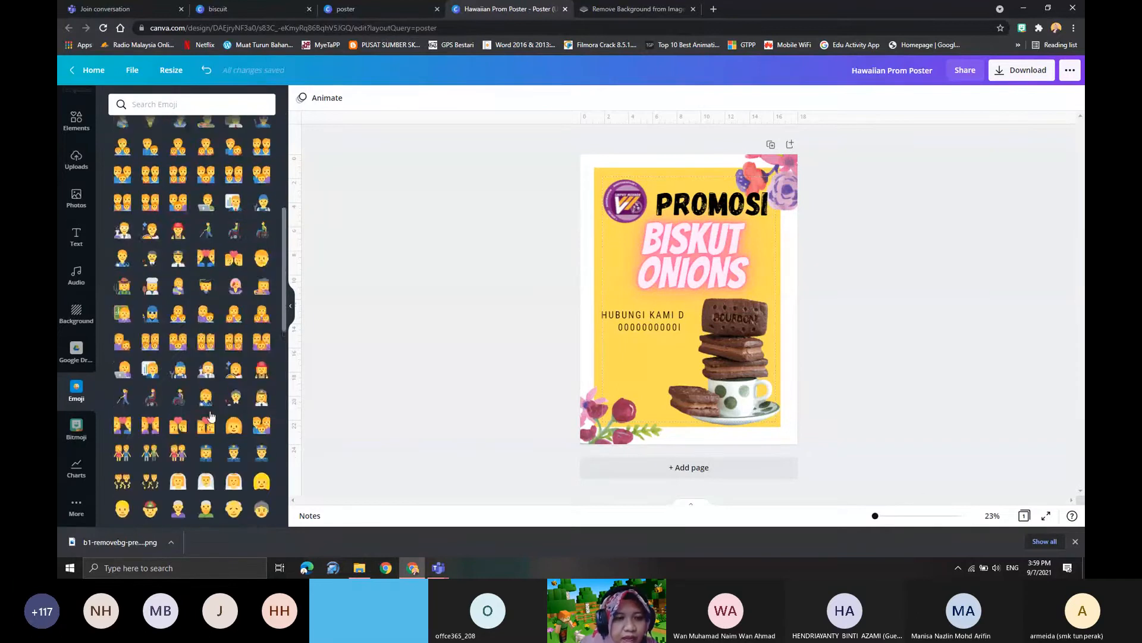
pyautogui.scroll(5, 192, 334)
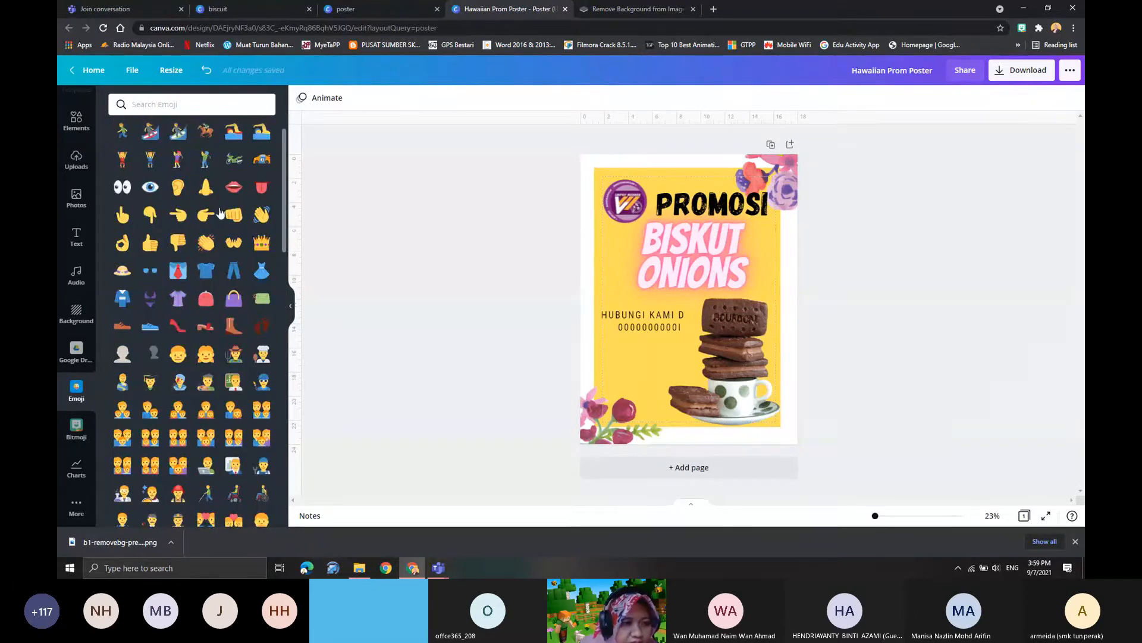
pyautogui.click(149, 244)
pyautogui.moveTo(714, 310); pyautogui.dragTo(827, 254)
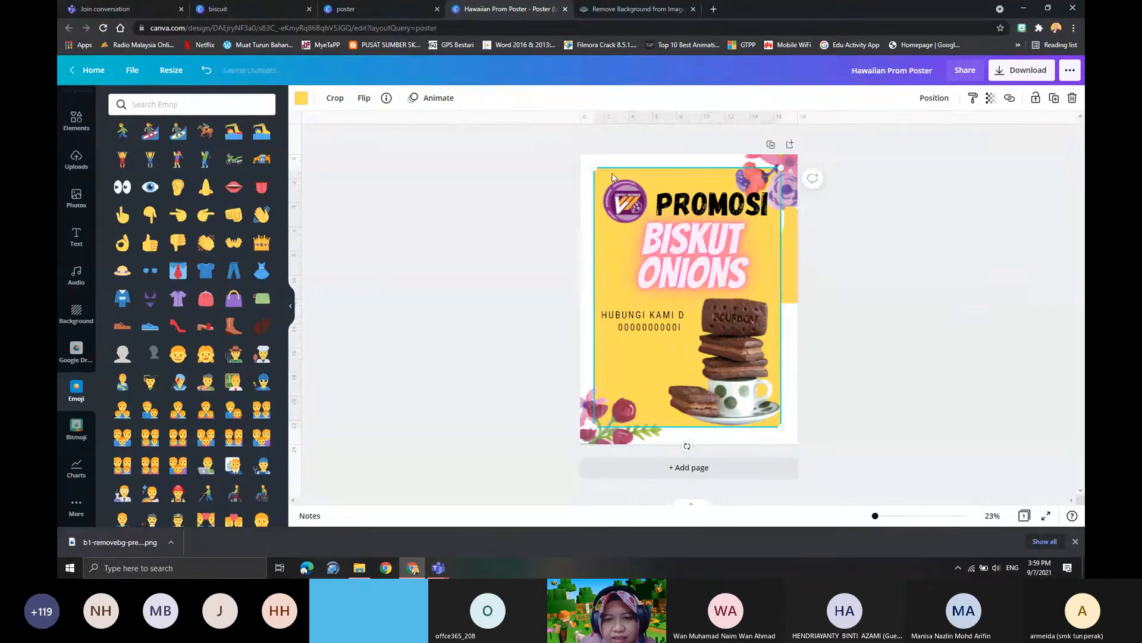
# - Recolour the yellow background panel light grey using the biscuit photo's colours
pyautogui.doubleClick(613, 174)
pyautogui.click(318, 100)
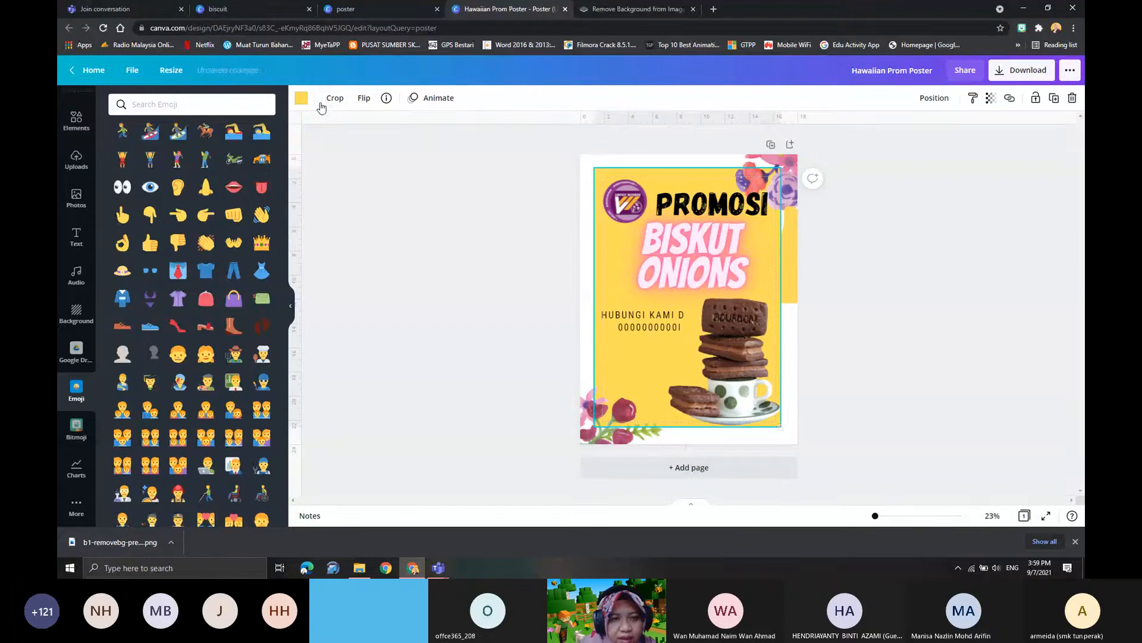
pyautogui.click(302, 99)
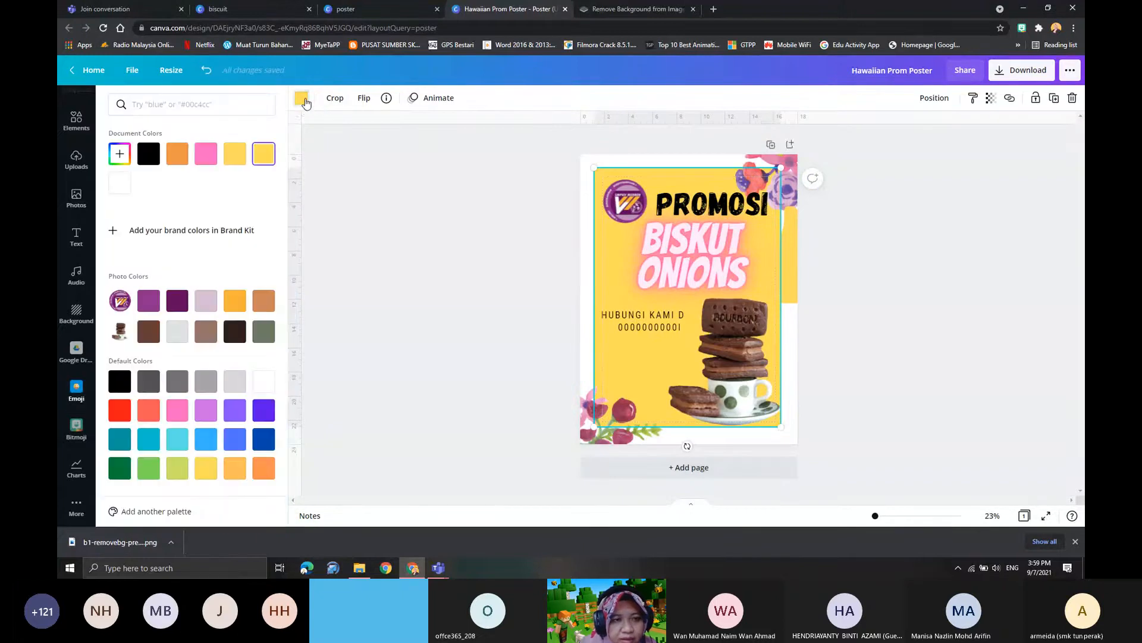
pyautogui.click(177, 331)
# - Move the thumbs-up emoji below the contact text and shrink it to fit beside the biscuit image
pyautogui.click(800, 265)
pyautogui.moveTo(800, 265); pyautogui.dragTo(633, 365)
pyautogui.moveTo(602, 305); pyautogui.dragTo(653, 394)
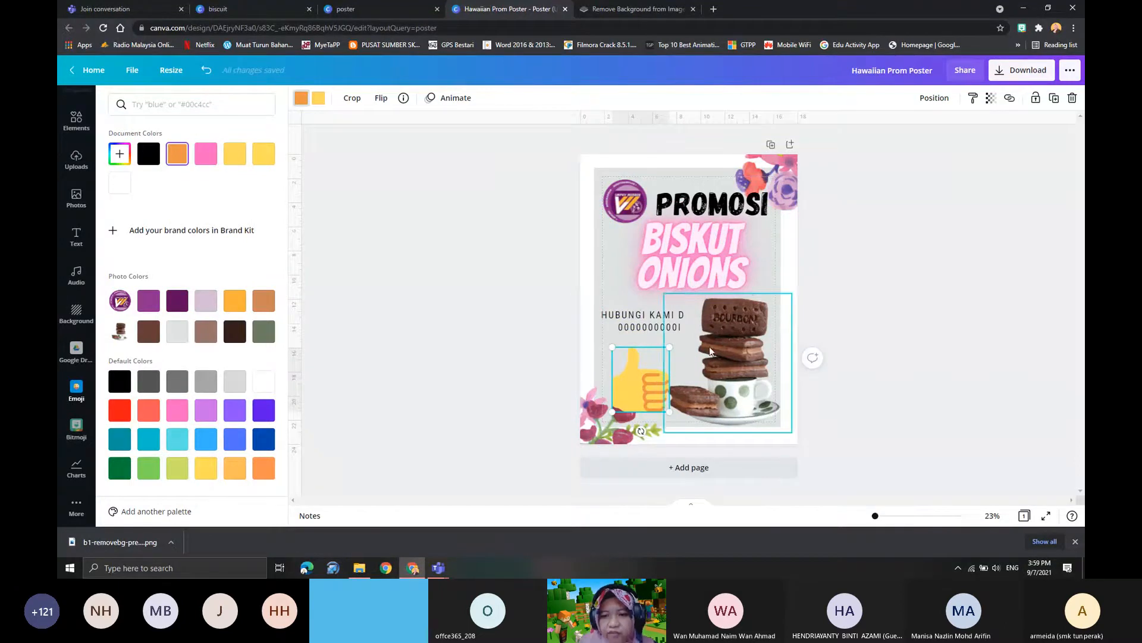
pyautogui.click(731, 409)
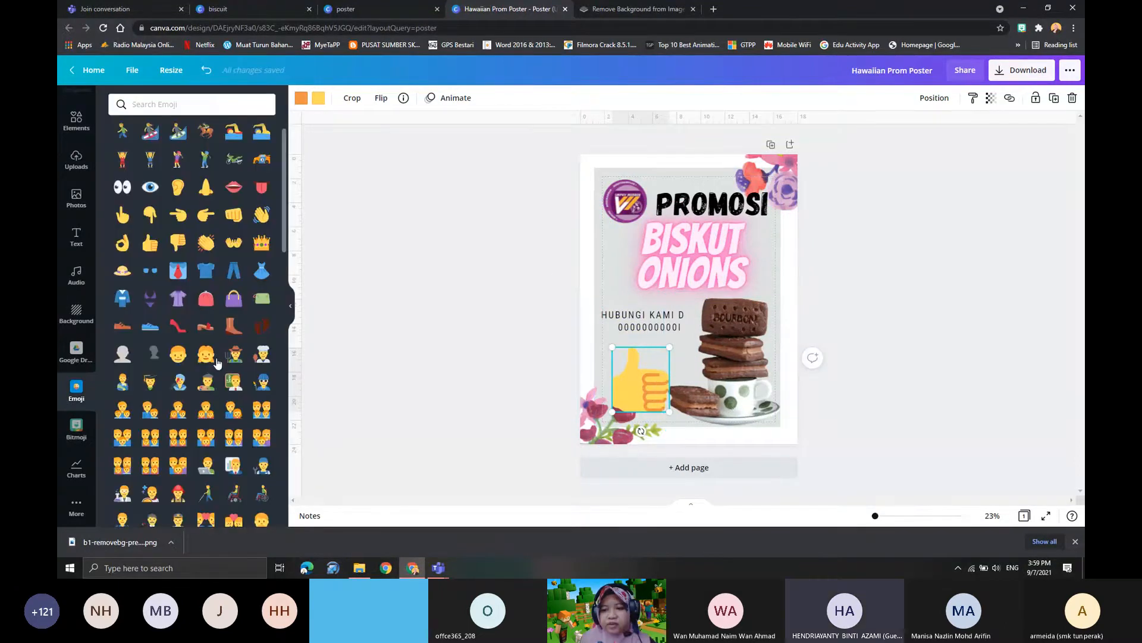
pyautogui.scroll(2, 214, 386)
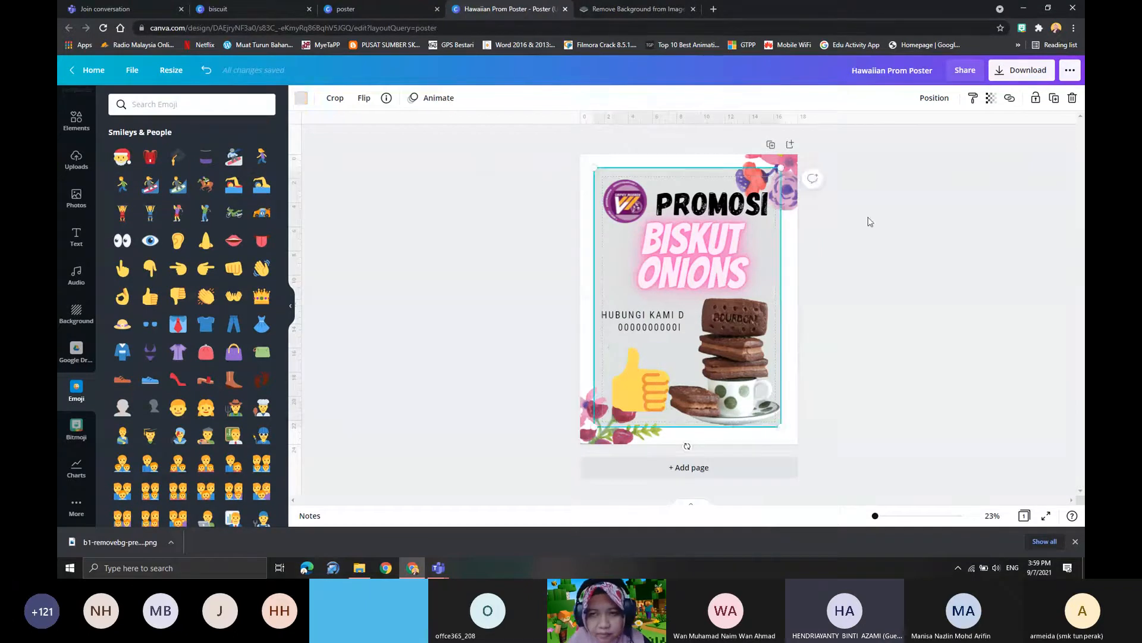
pyautogui.click(867, 219)
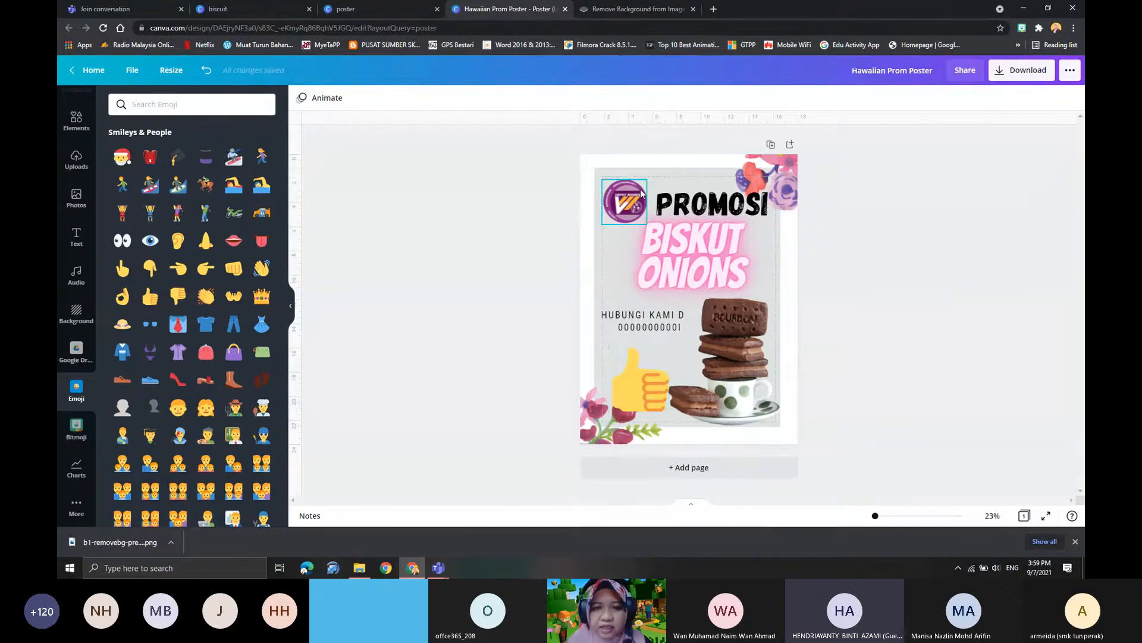
# - Enlarge the grey background panel from its corners so that it covers nearly the whole poster page
pyautogui.click(619, 173)
pyautogui.moveTo(595, 169); pyautogui.dragTo(584, 154)
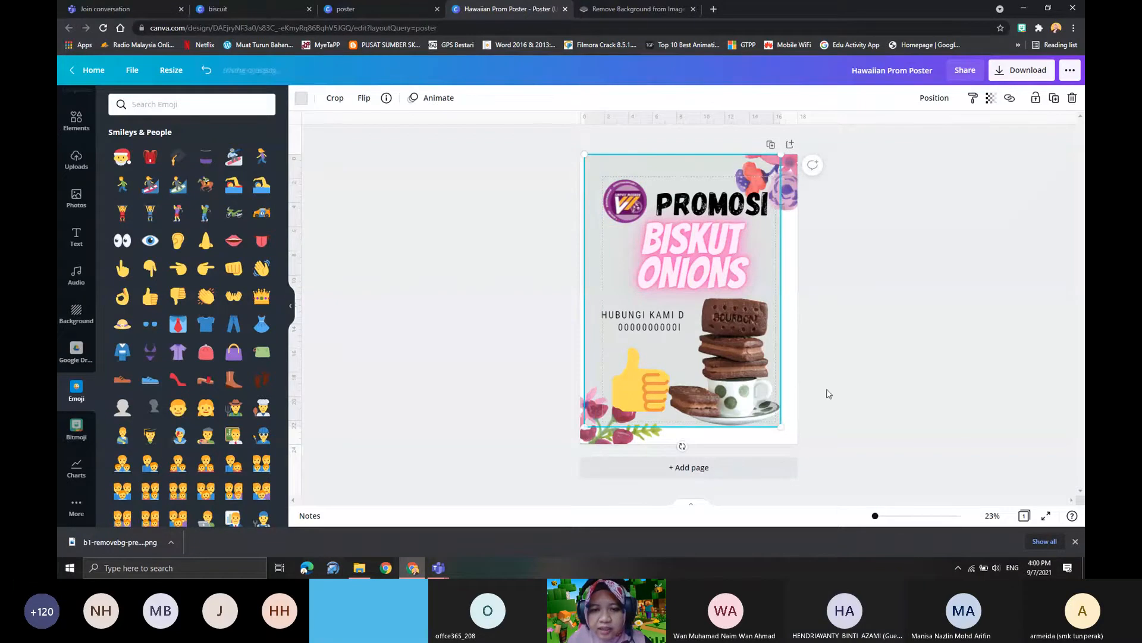
pyautogui.moveTo(780, 425); pyautogui.dragTo(804, 444)
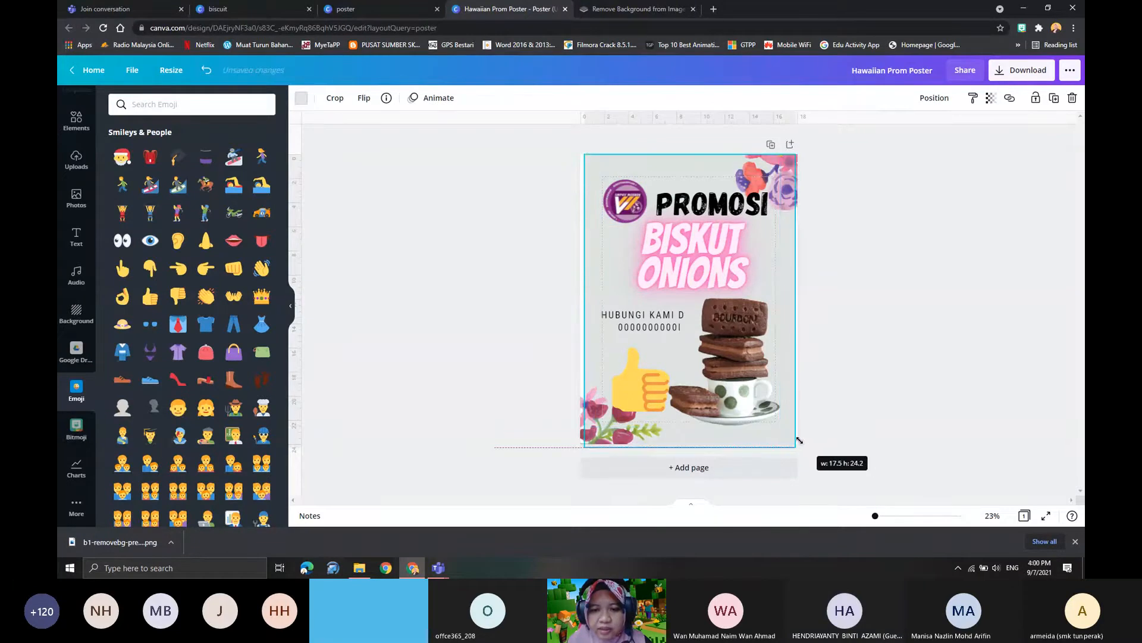
pyautogui.click(849, 400)
pyautogui.click(594, 202)
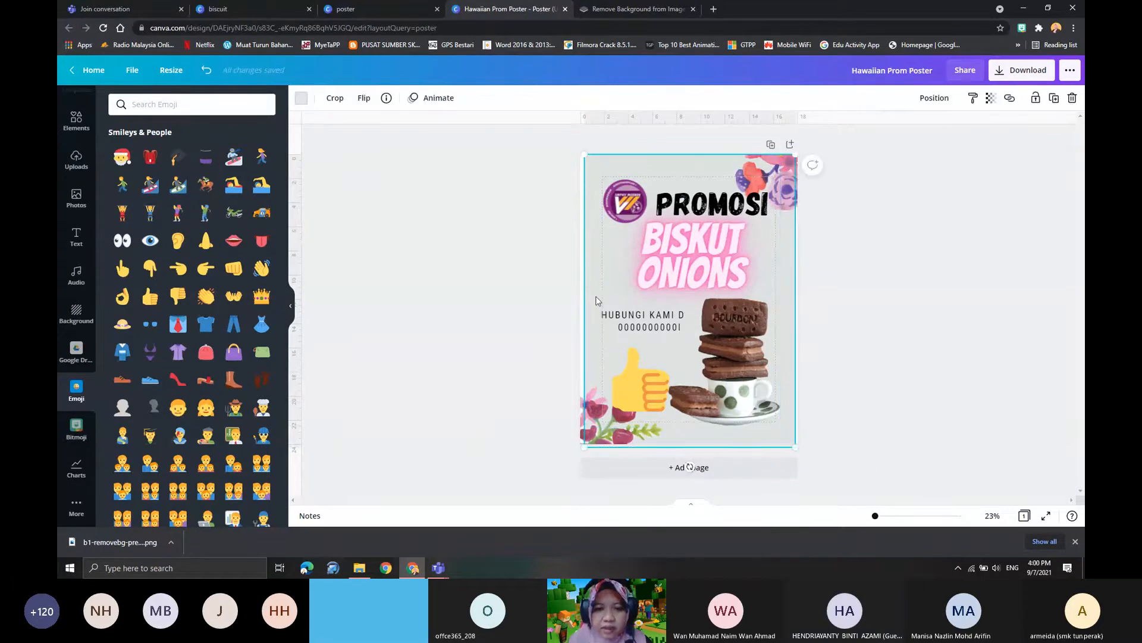
pyautogui.moveTo(584, 154); pyautogui.dragTo(582, 151)
pyautogui.click(908, 322)
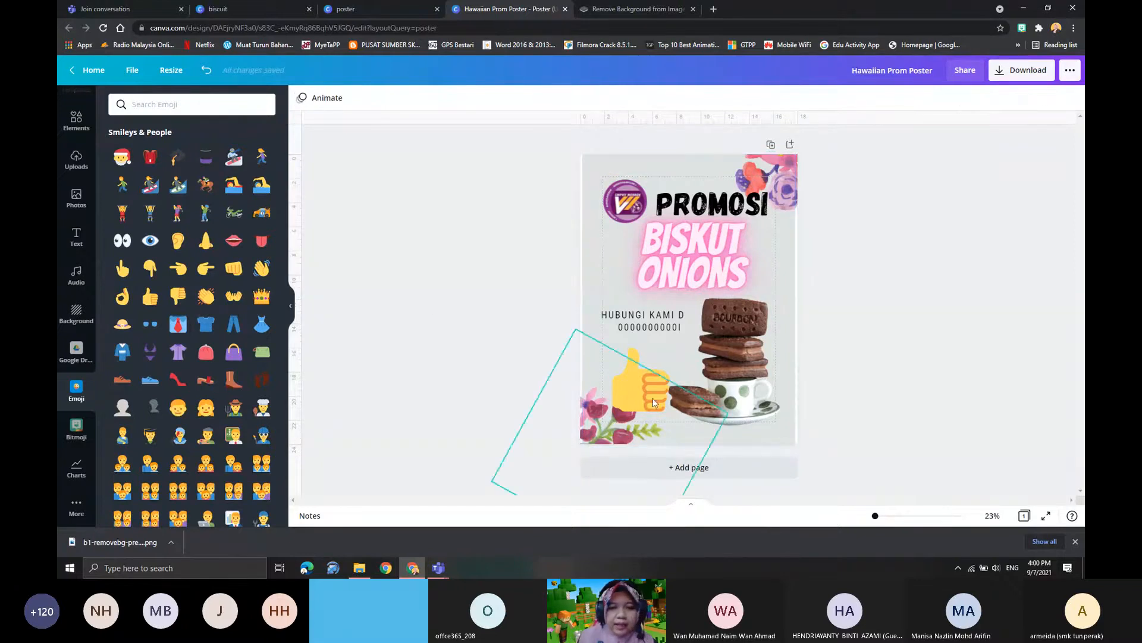
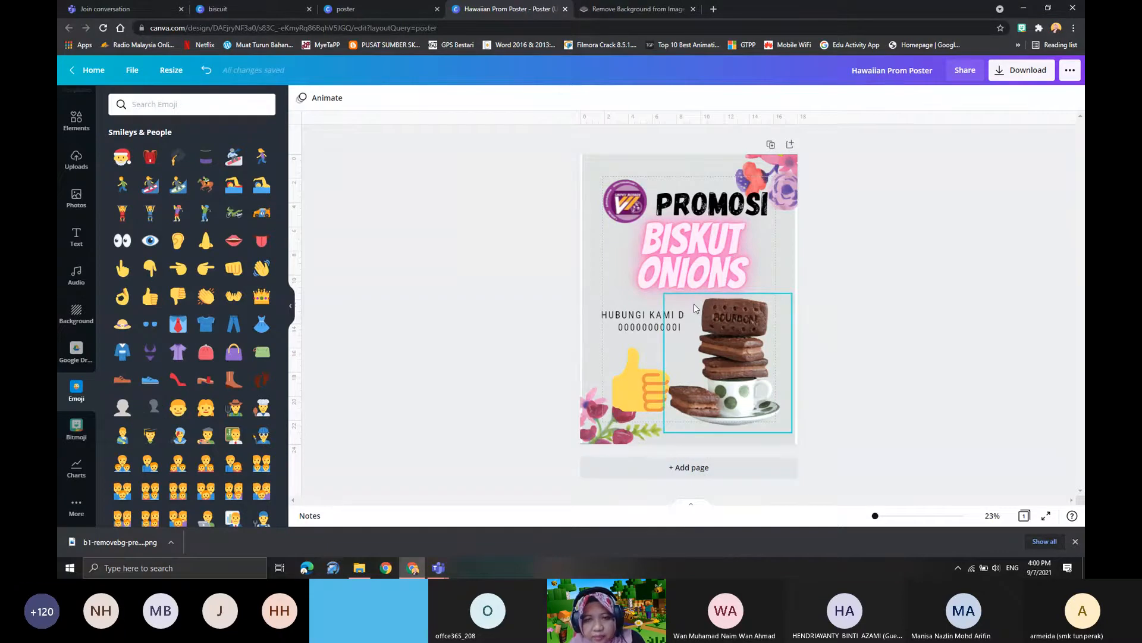
# - Duplicate the finished biscuit poster page and delete the duplicate
pyautogui.click(771, 146)
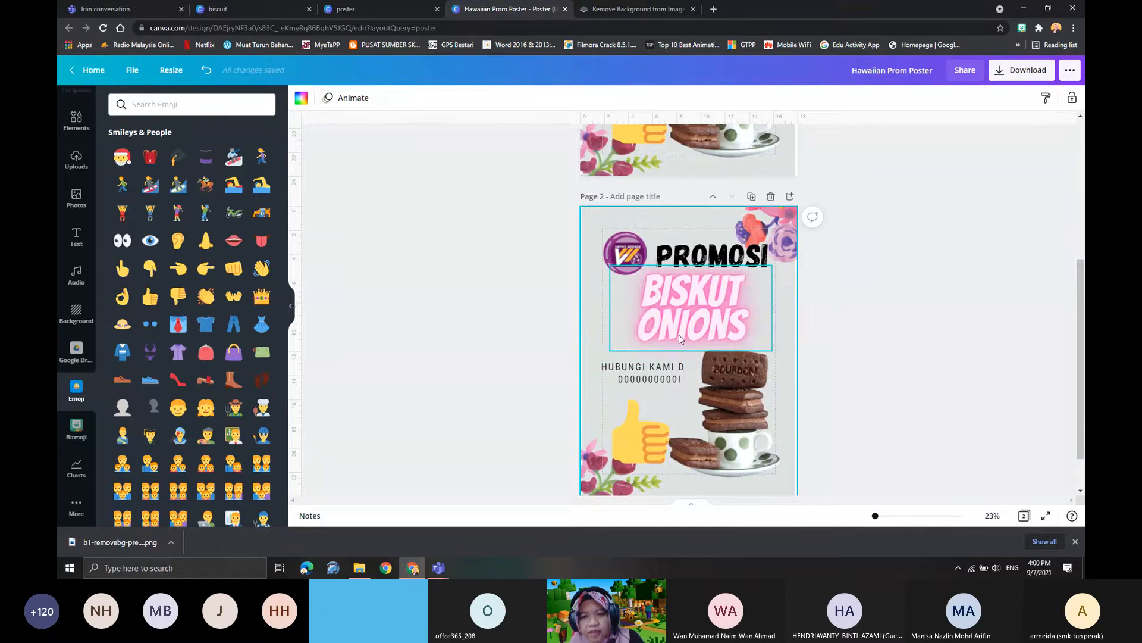
pyautogui.scroll(1, 679, 334)
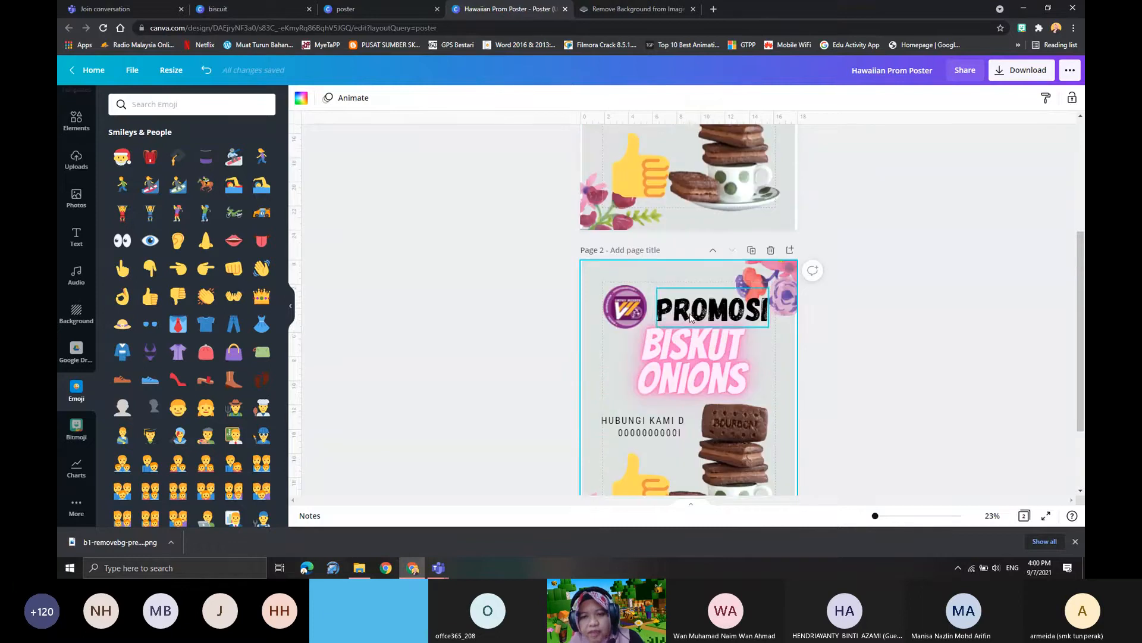
pyautogui.click(771, 251)
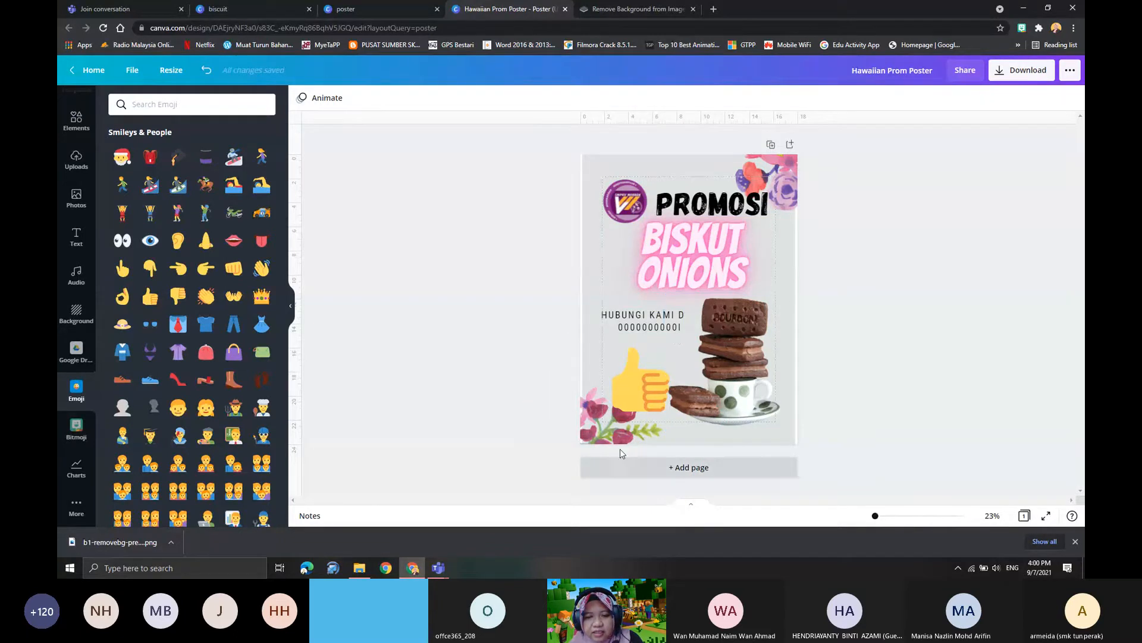
# - Add a blank second page and apply the pink "Grand re-opening SALE" template from the Back to Business posters
pyautogui.click(702, 474)
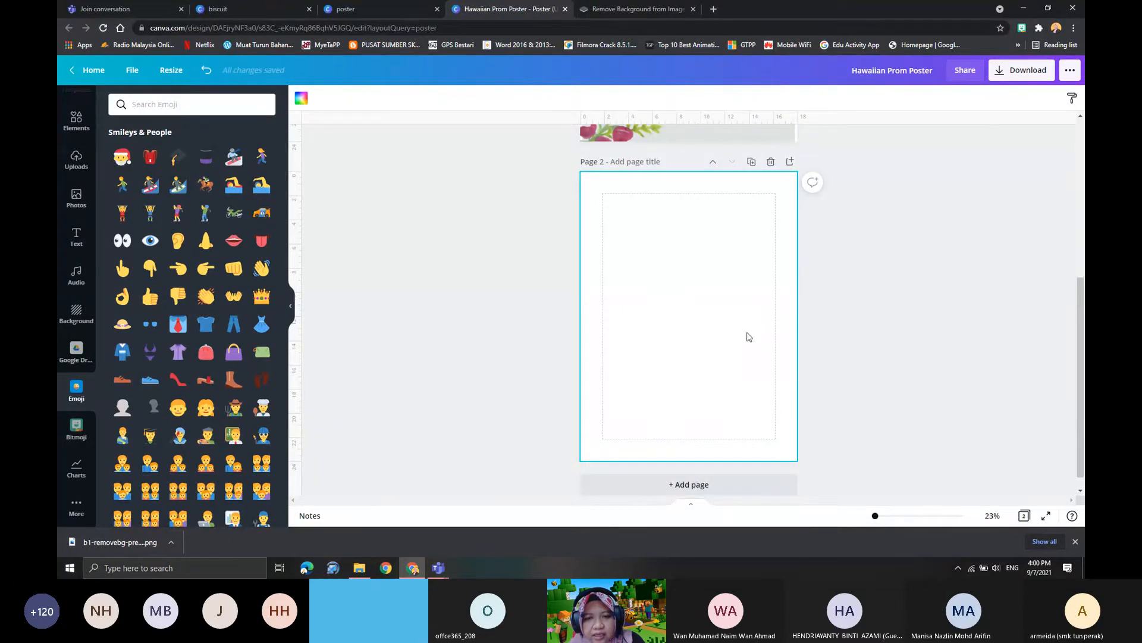
pyautogui.scroll(1, 62, 312)
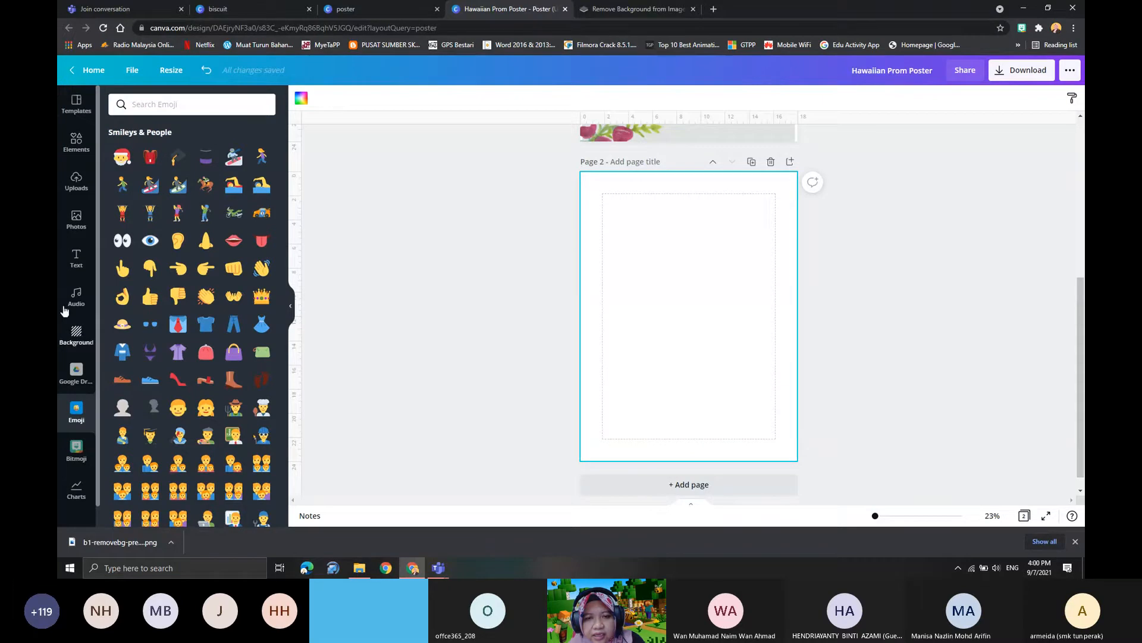
pyautogui.click(72, 106)
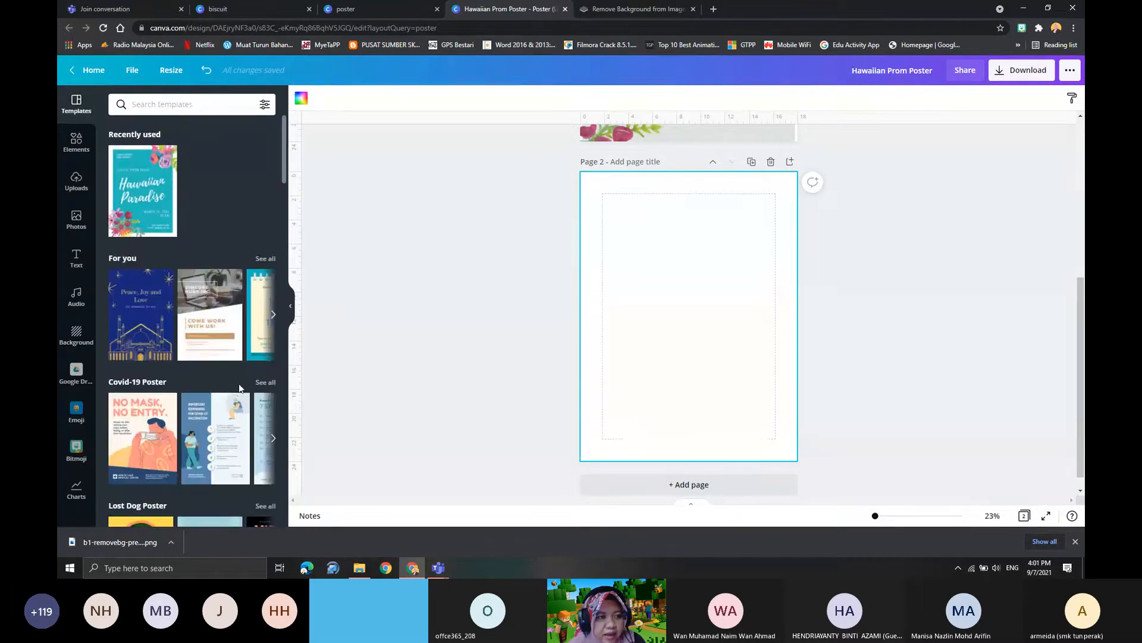
pyautogui.scroll(-4, 153, 334)
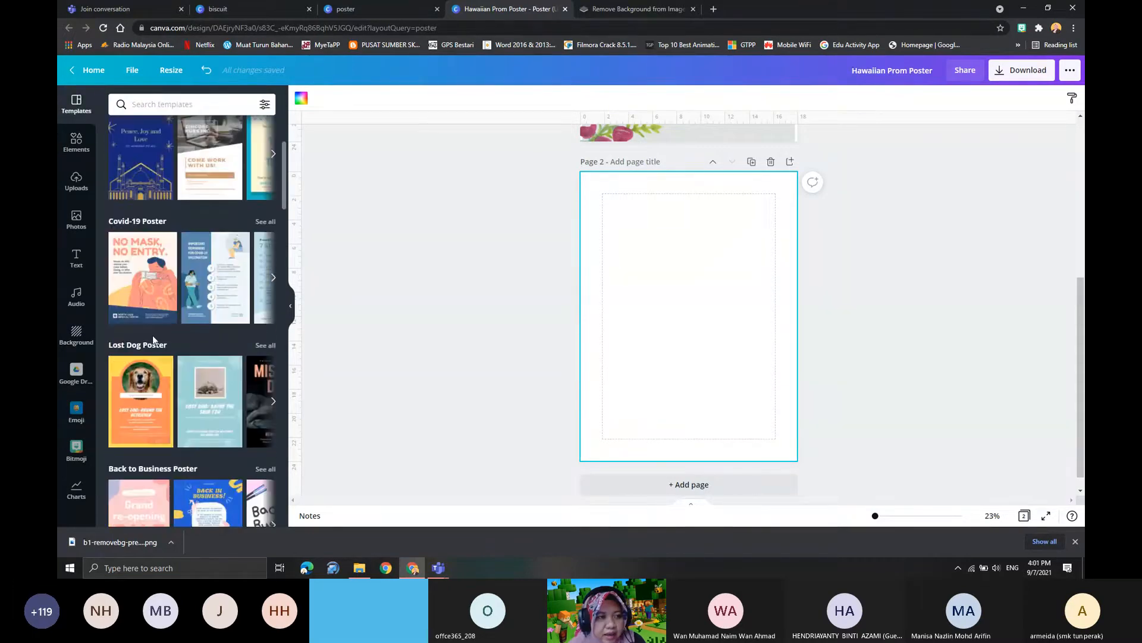
pyautogui.scroll(4, 160, 332)
pyautogui.scroll(-6, 224, 363)
pyautogui.scroll(-1, 220, 368)
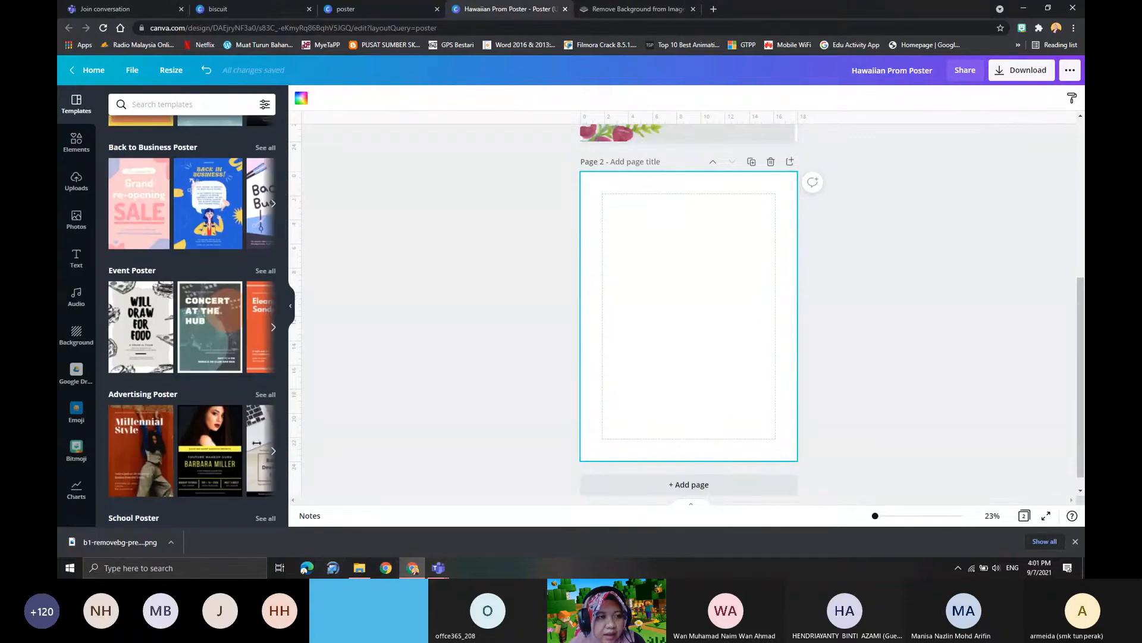
pyautogui.click(135, 208)
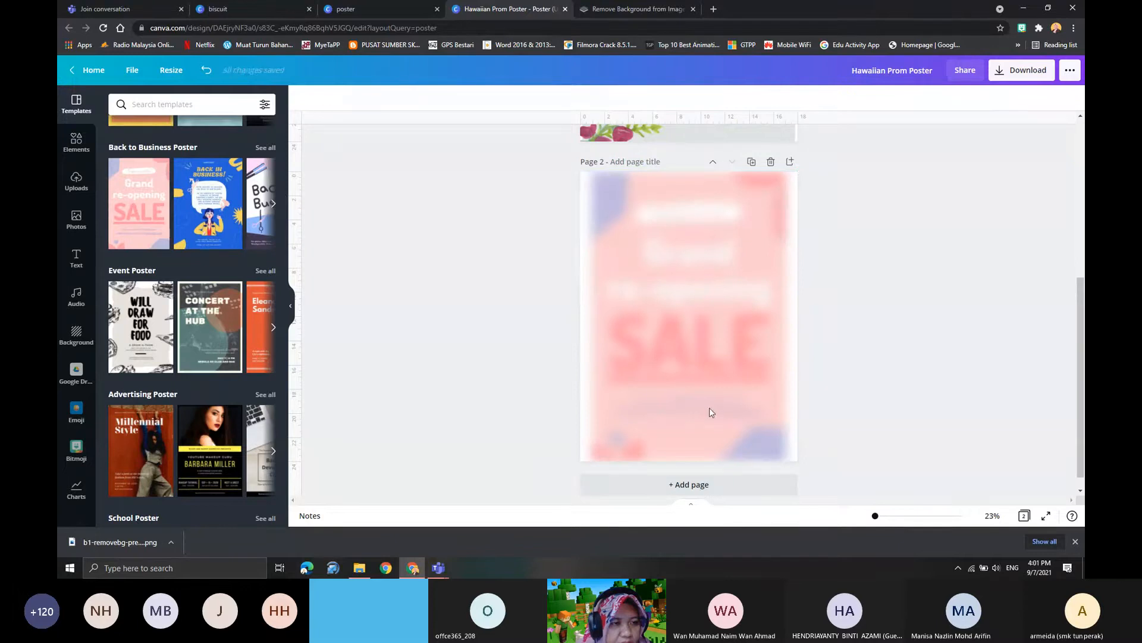
pyautogui.scroll(5, 682, 381)
pyautogui.scroll(-2, 655, 370)
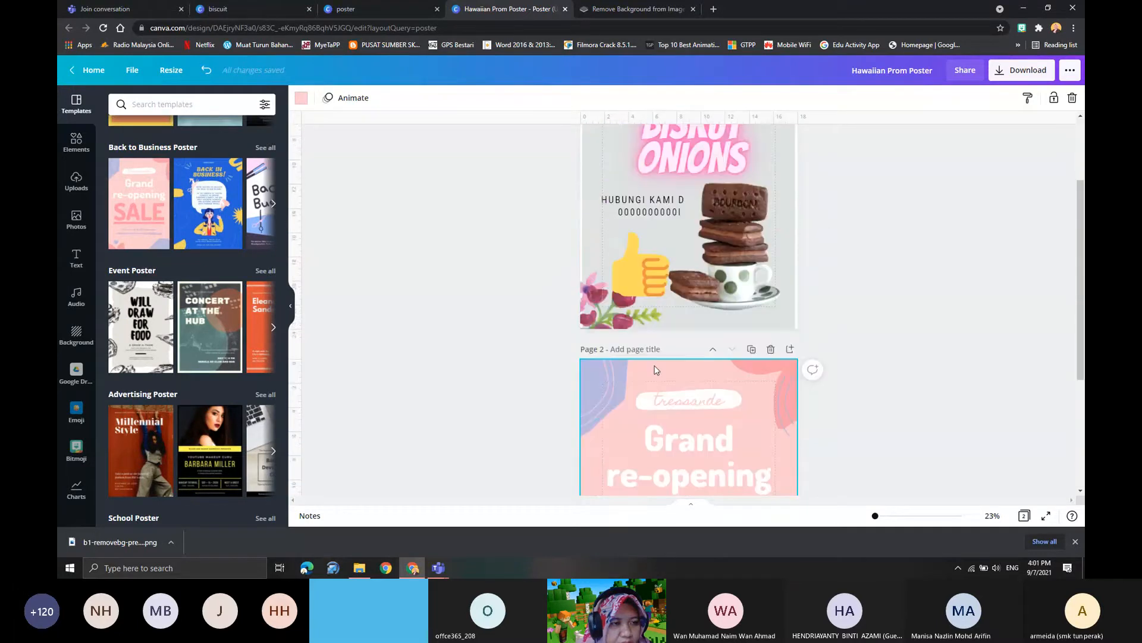
# - Delete the "Grand re-opening SALE" heading and the branch information text from page 2
pyautogui.scroll(-3, 655, 370)
pyautogui.click(700, 253)
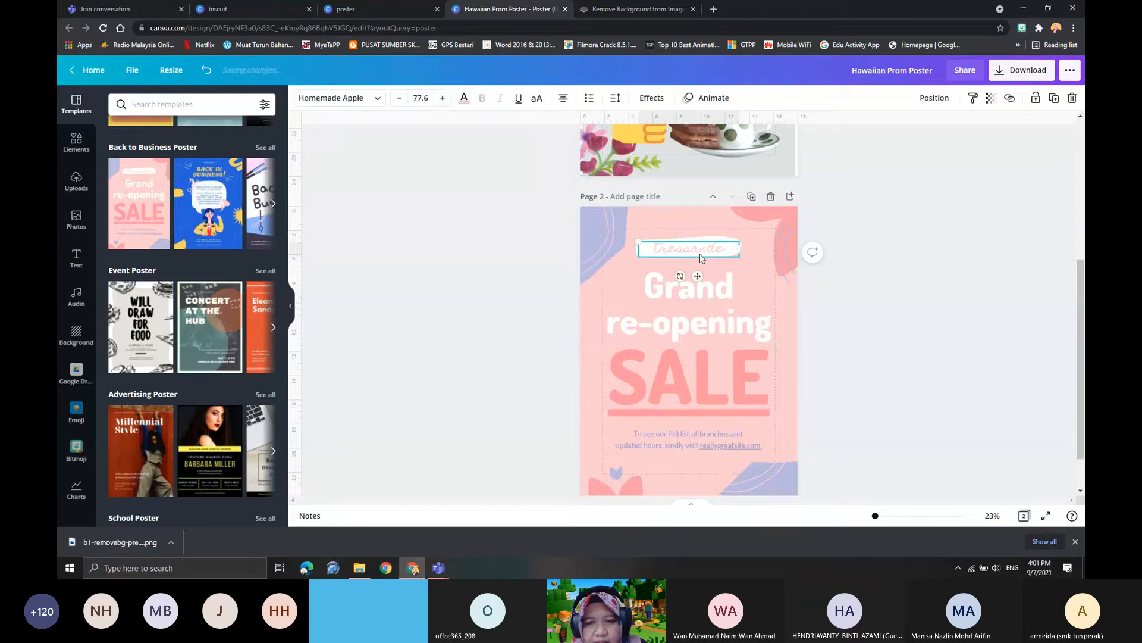
pyautogui.click(700, 284)
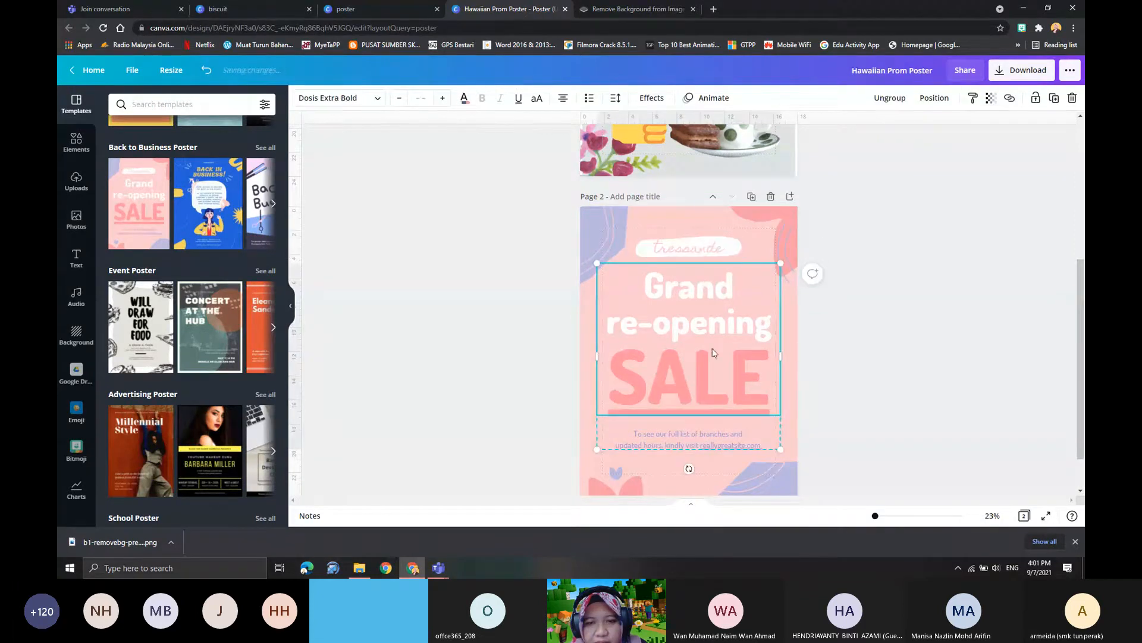
pyautogui.doubleClick(685, 371)
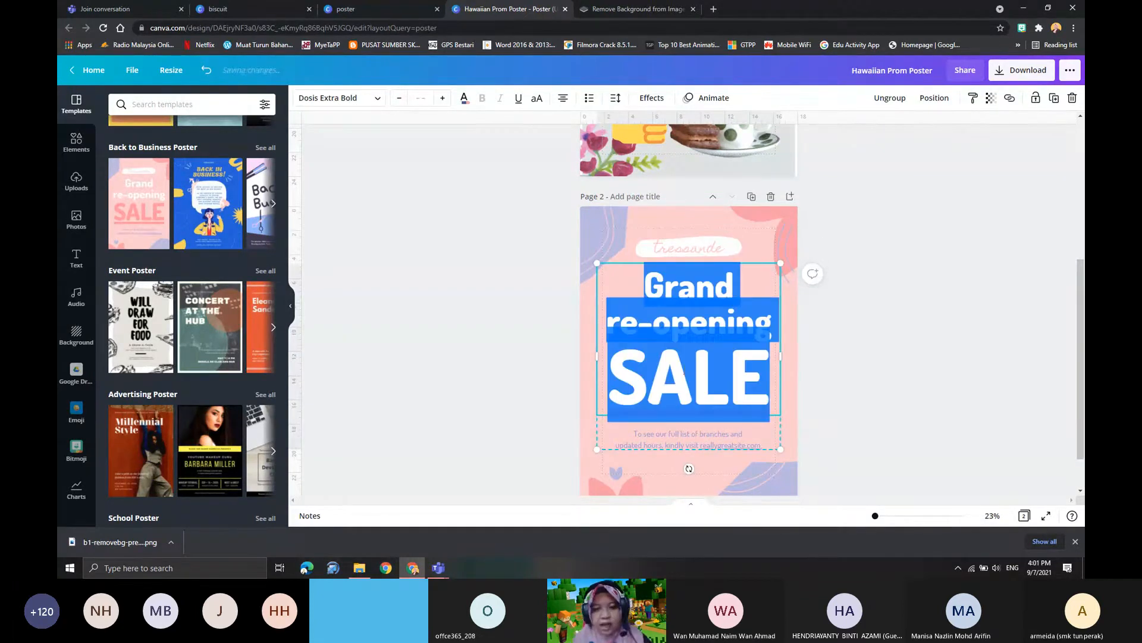
pyautogui.press('BackSpace')
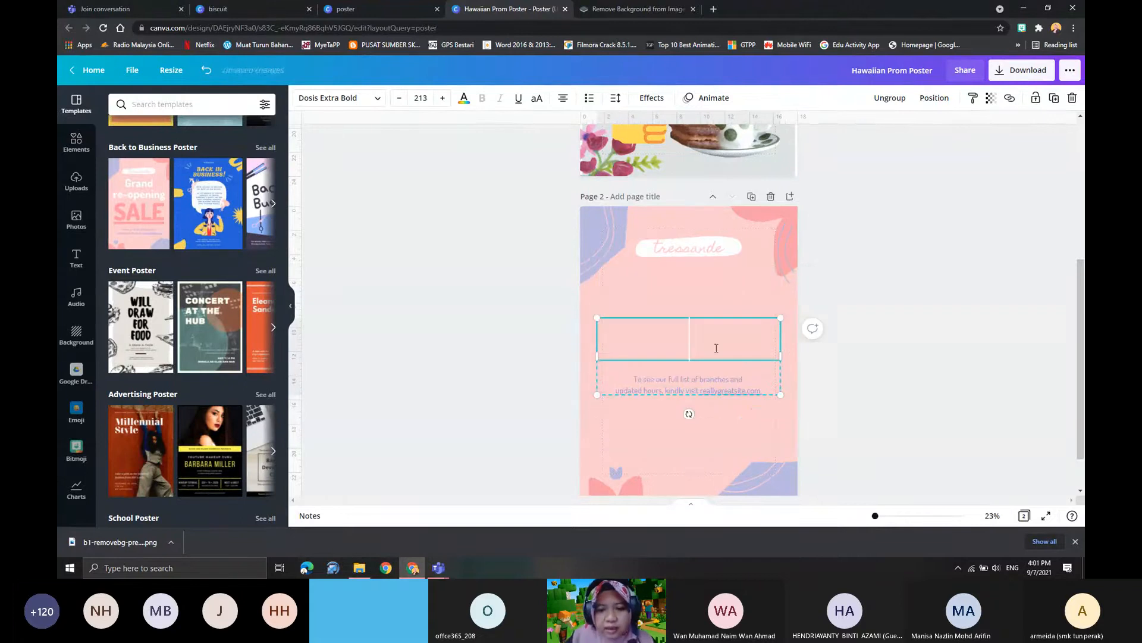
pyautogui.click(689, 389)
pyautogui.press('BackSpace')
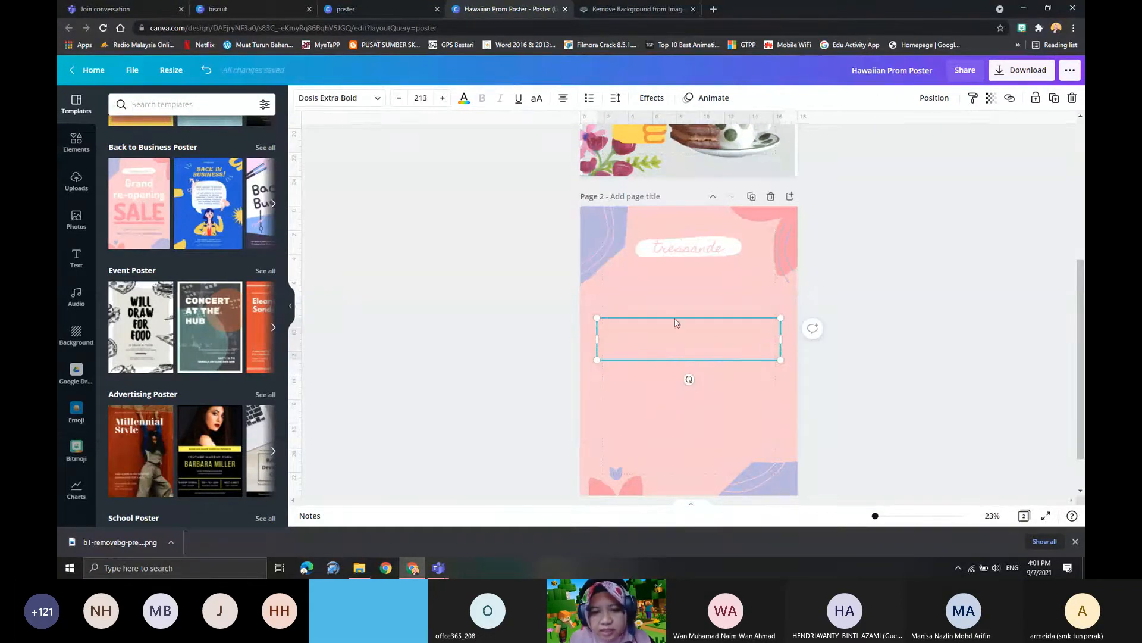
pyautogui.click(674, 321)
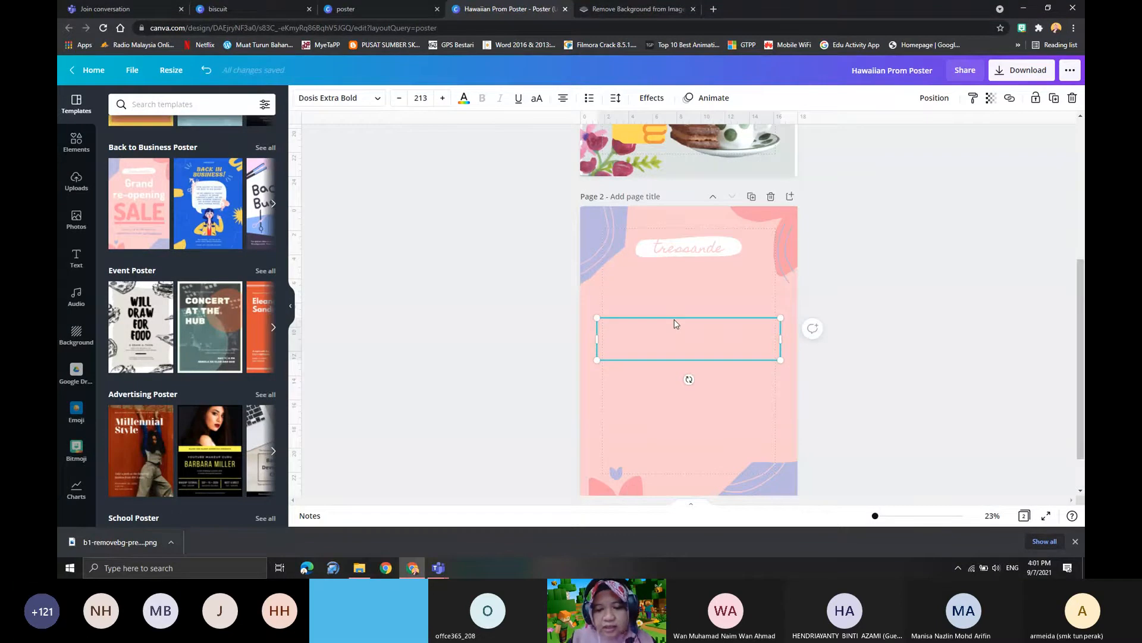
pyautogui.press('Delete')
pyautogui.click(482, 291)
# - Look over the biscuit poster on page 1 and the cleared template on page 2
pyautogui.scroll(5, 671, 386)
pyautogui.scroll(-5, 673, 383)
pyautogui.scroll(2, 673, 383)
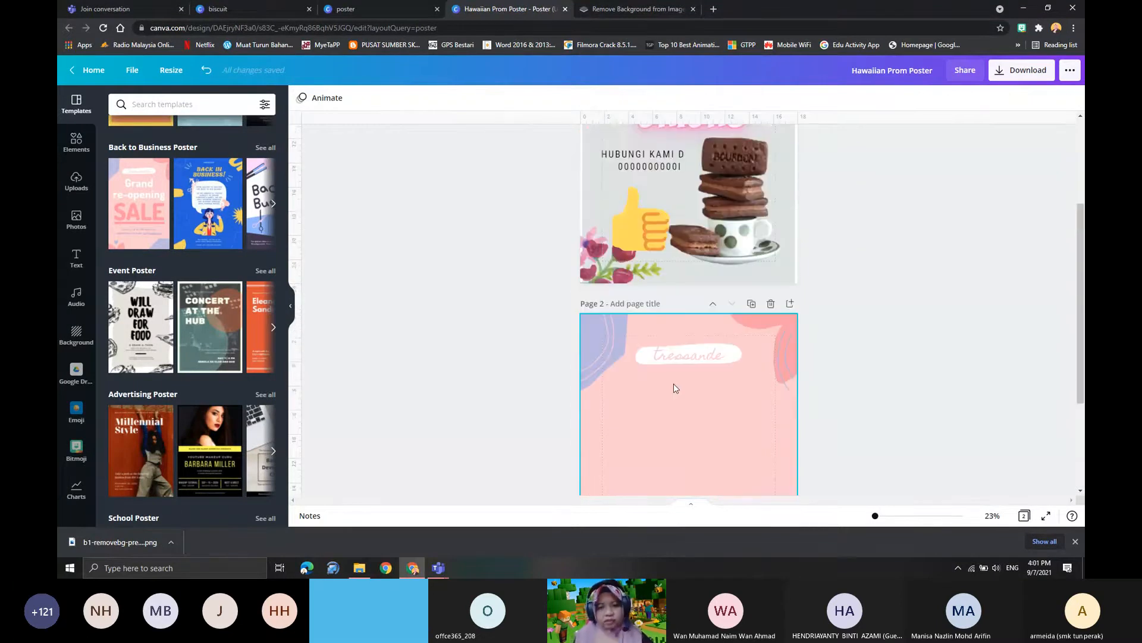
pyautogui.scroll(-3, 673, 384)
pyautogui.scroll(2, 674, 378)
pyautogui.scroll(1, 676, 365)
pyautogui.scroll(4, 684, 433)
pyautogui.scroll(-3, 684, 429)
# - Nudge the "tressande" text on page 2 so that it sits centred on its white label
pyautogui.click(669, 355)
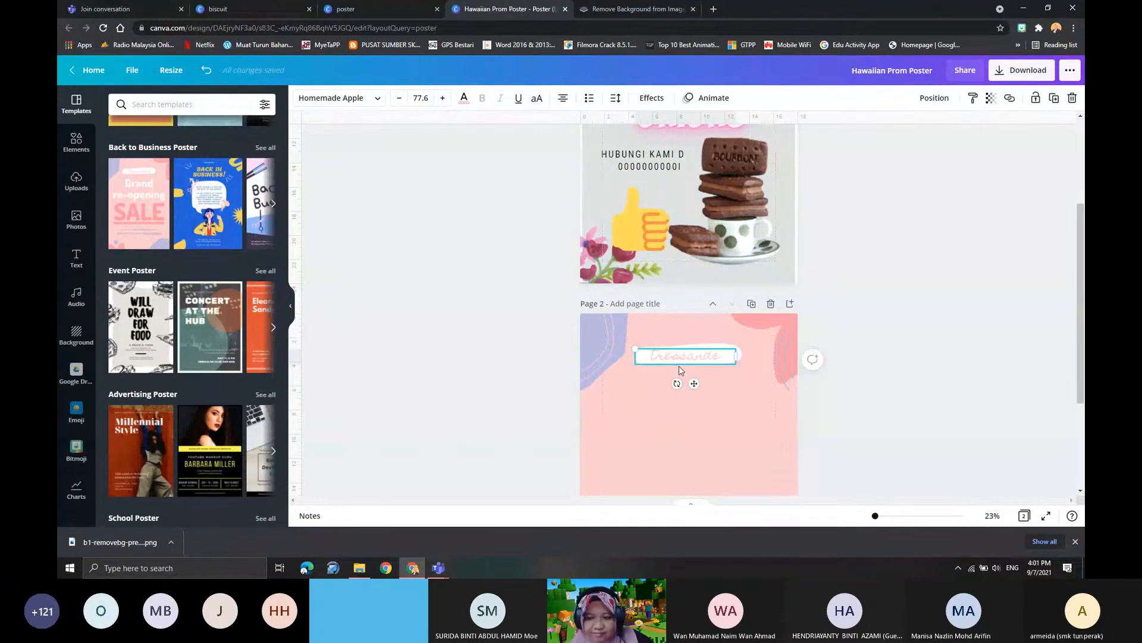
pyautogui.scroll(-2, 679, 365)
pyautogui.moveTo(673, 249); pyautogui.dragTo(679, 249)
pyautogui.scroll(-1, 726, 326)
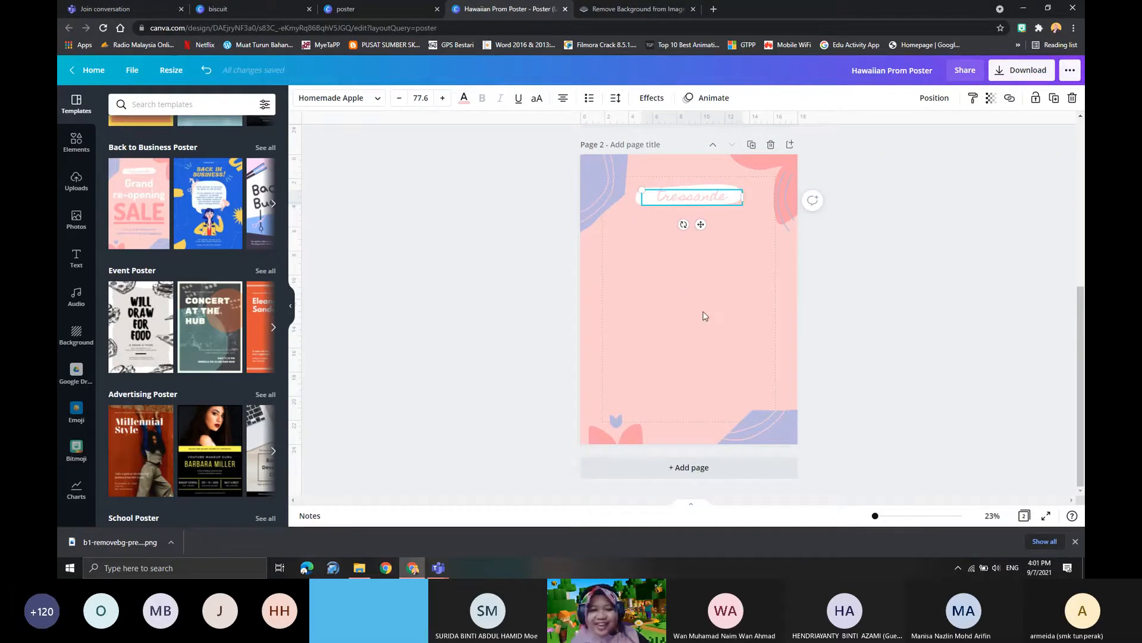
pyautogui.scroll(2, 658, 325)
pyautogui.moveTo(648, 304); pyautogui.dragTo(644, 304)
pyautogui.click(614, 387)
# - List the suggested shapes among the design elements
pyautogui.scroll(-1, 673, 379)
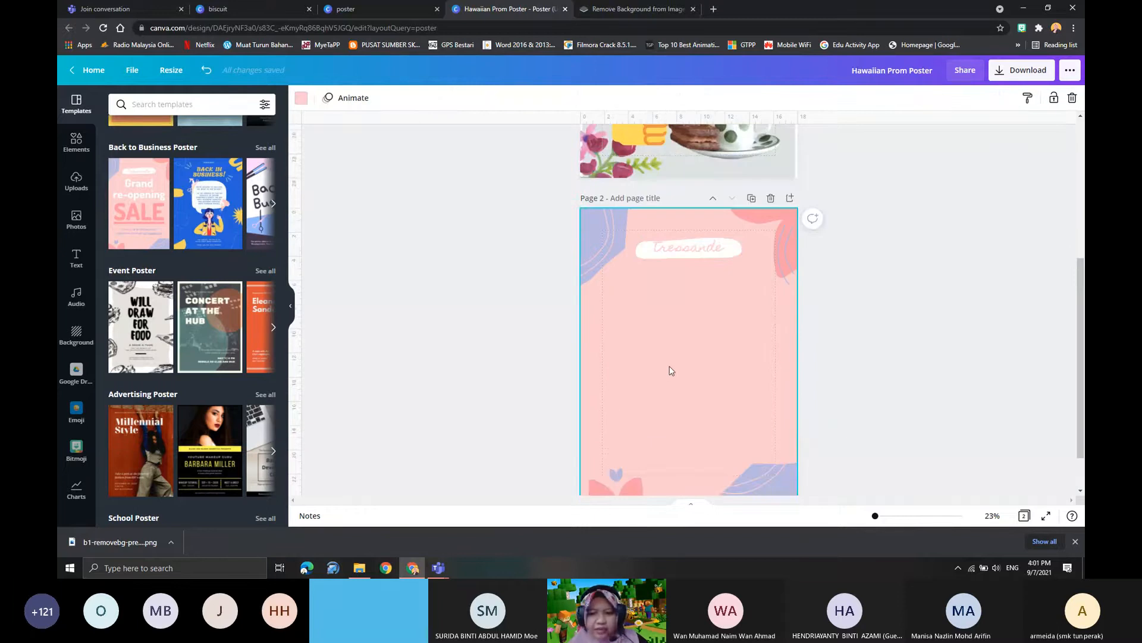
pyautogui.scroll(4, 695, 327)
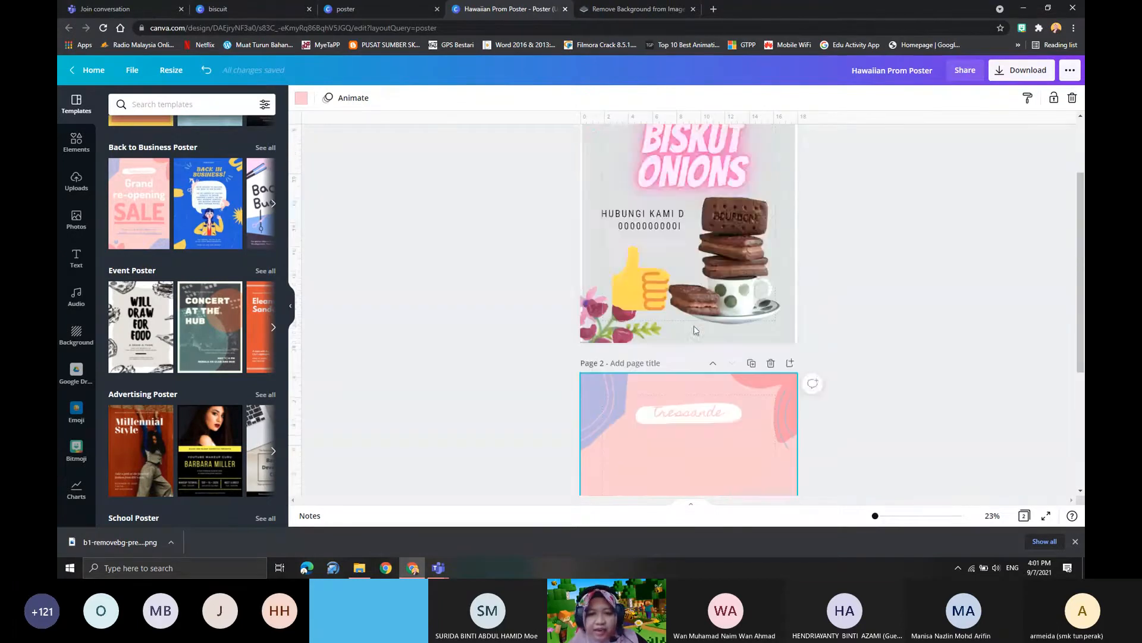
pyautogui.scroll(-4, 679, 351)
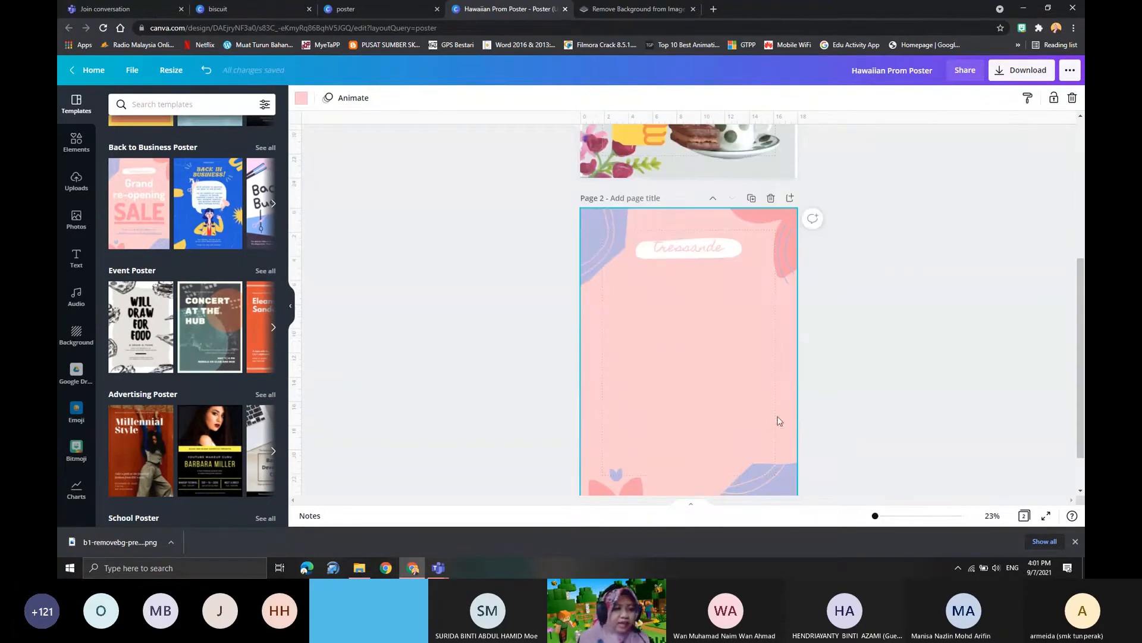
pyautogui.click(77, 146)
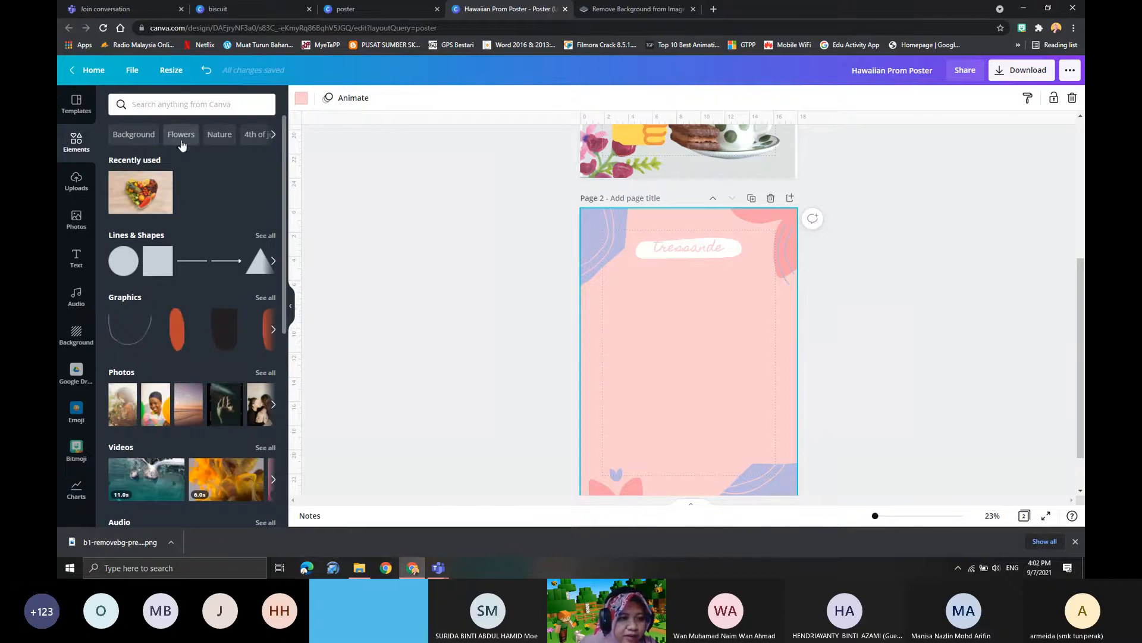
pyautogui.scroll(-4, 191, 394)
pyautogui.scroll(5, 191, 394)
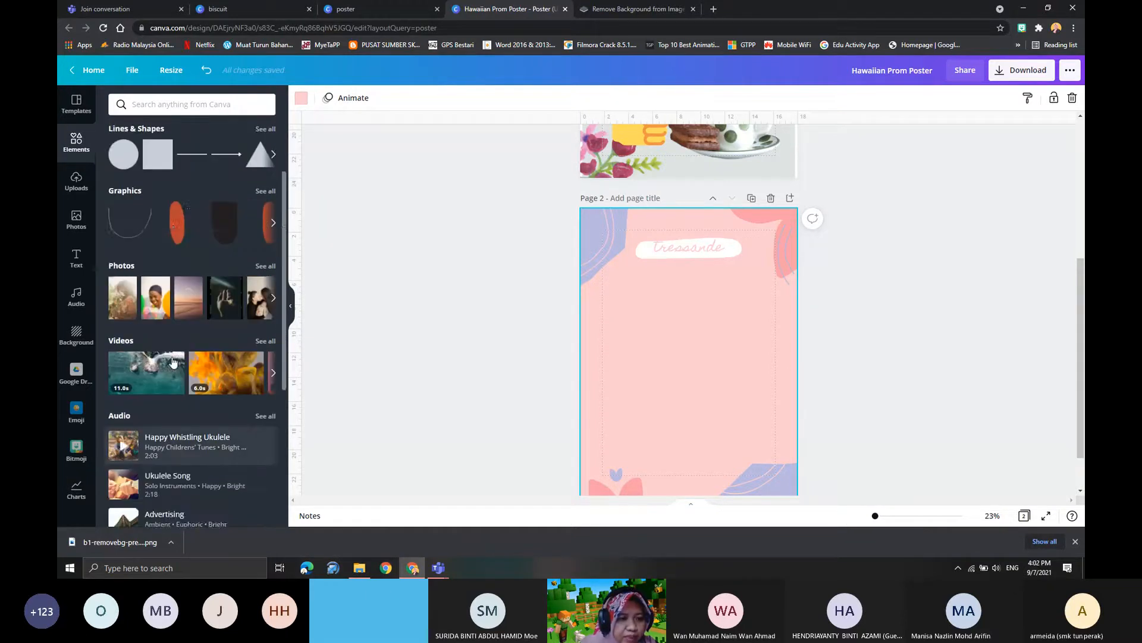
pyautogui.click(178, 106)
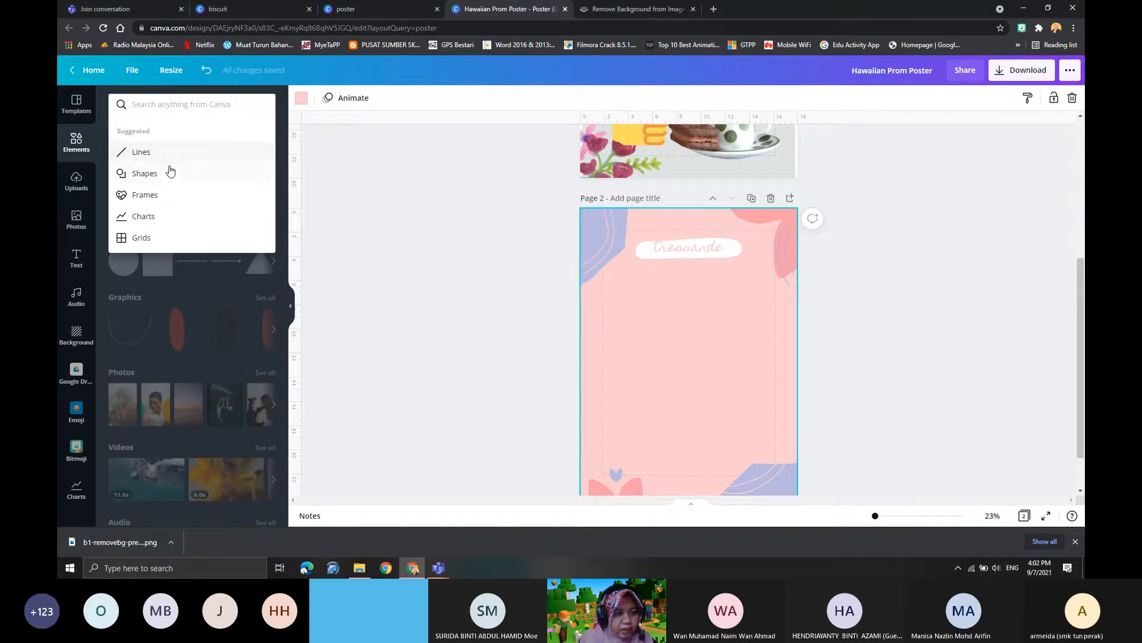
pyautogui.click(170, 173)
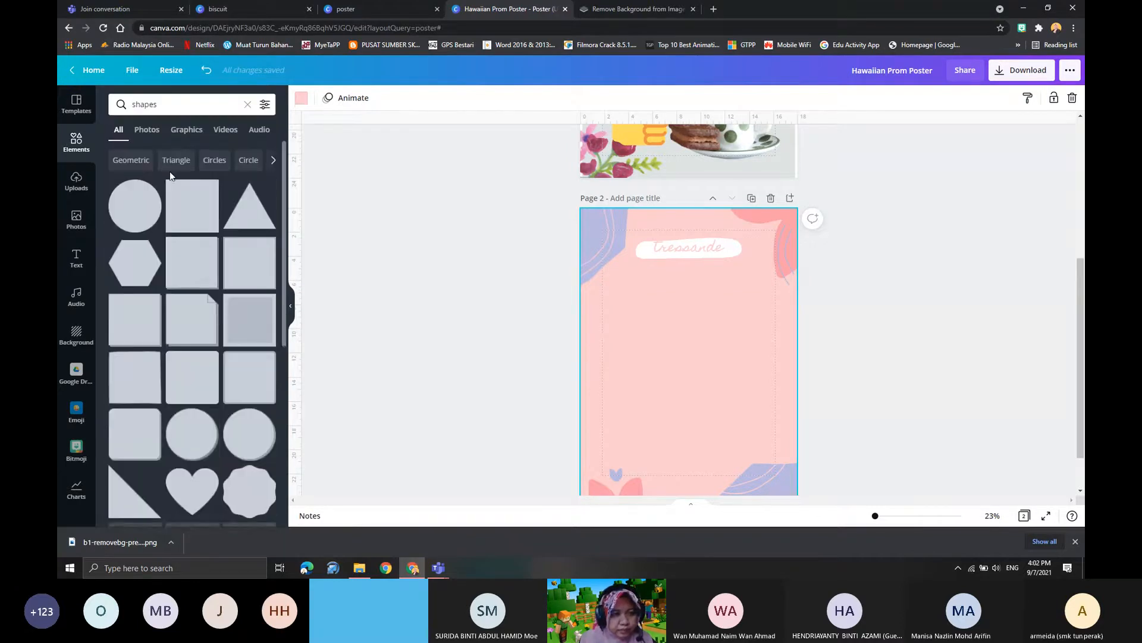
# - Add a filled circle to page 2 and move it slightly left and below the page's centre
pyautogui.scroll(-5, 222, 390)
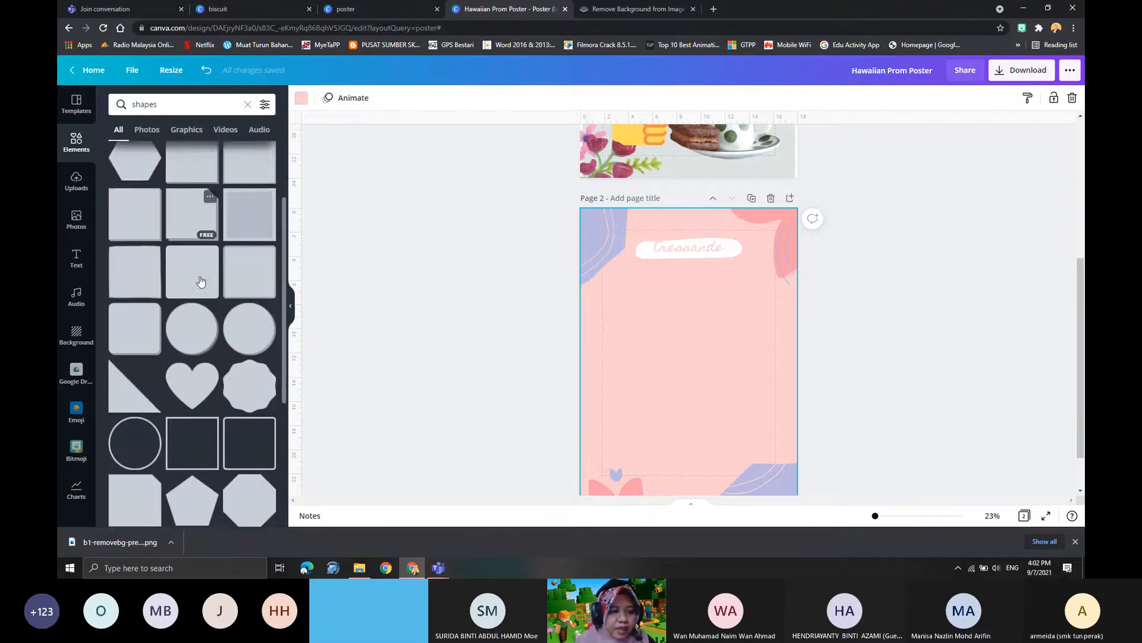
pyautogui.scroll(4, 218, 393)
pyautogui.scroll(2, 214, 398)
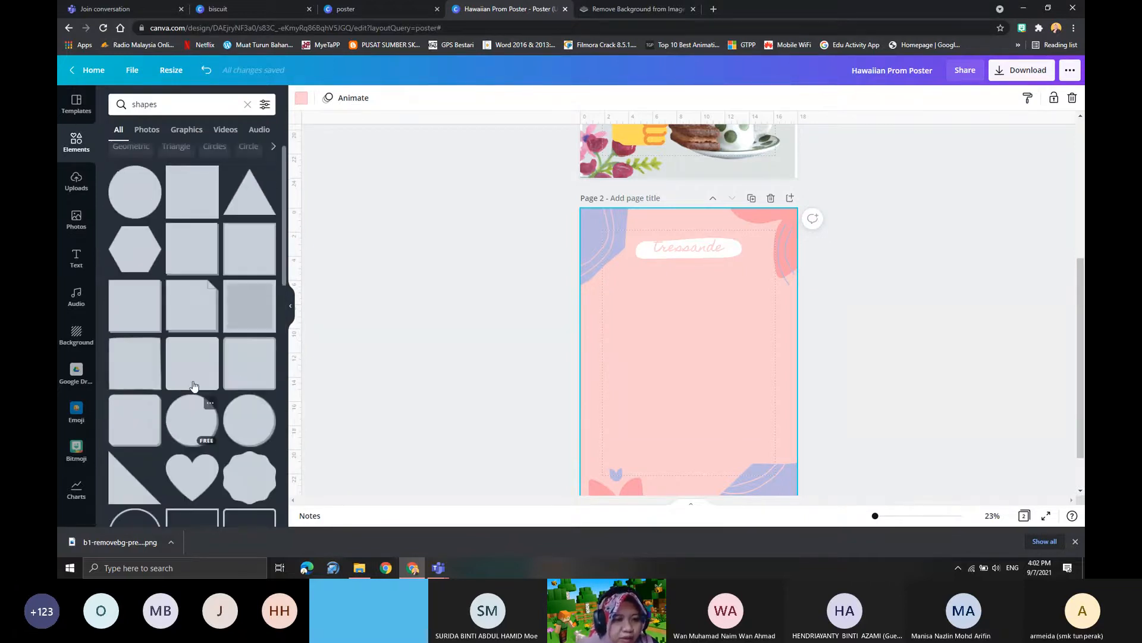
pyautogui.scroll(-10, 219, 388)
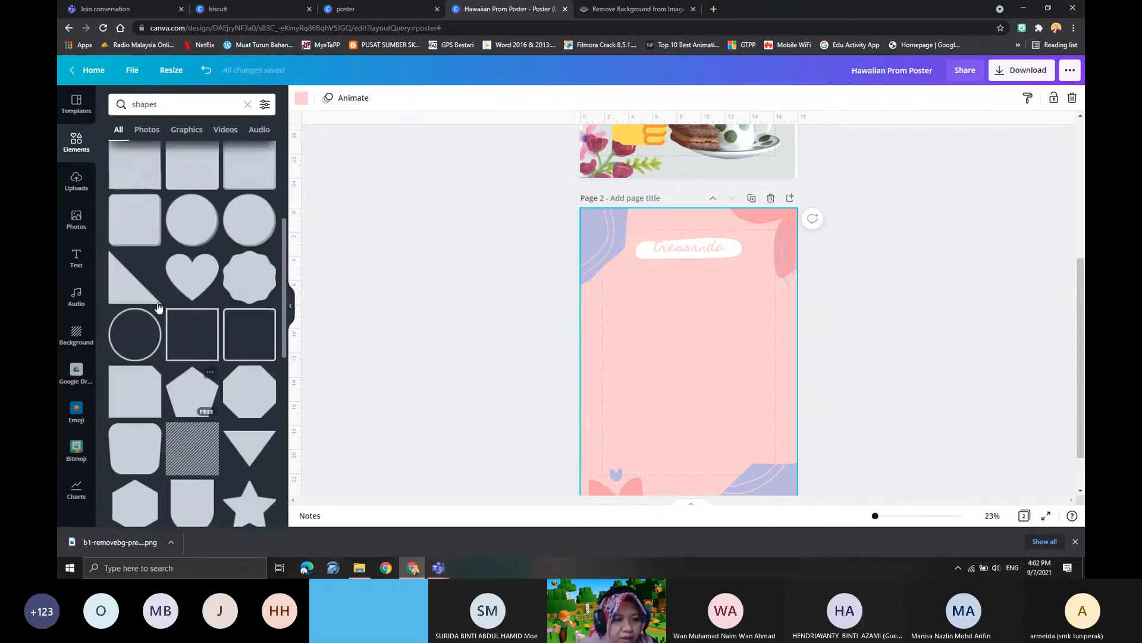
pyautogui.scroll(10, 173, 391)
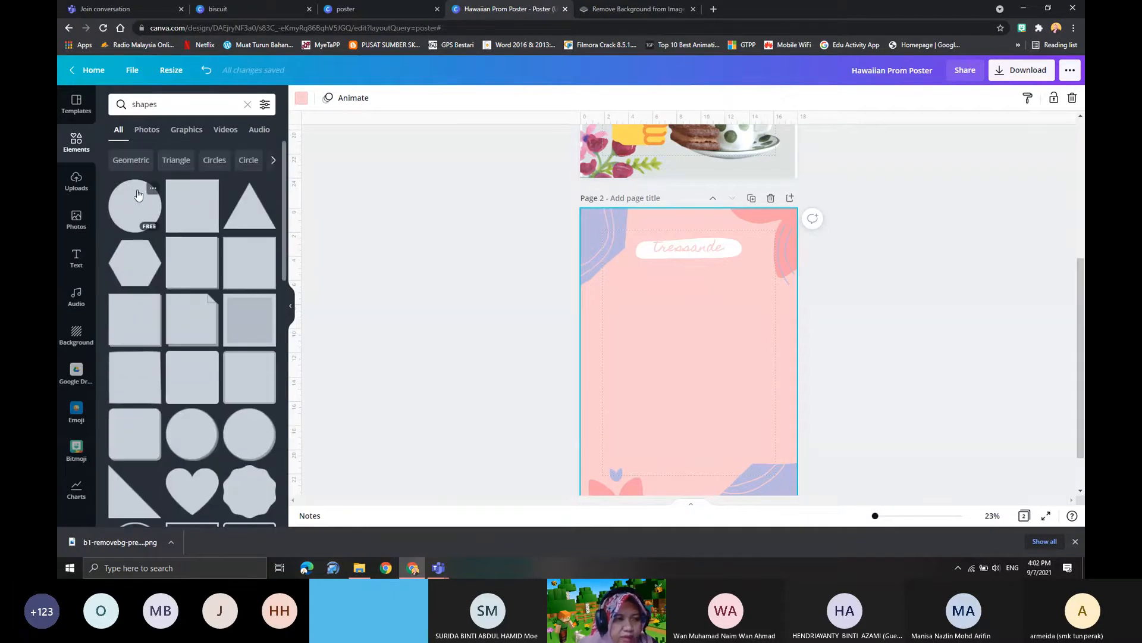
pyautogui.click(138, 195)
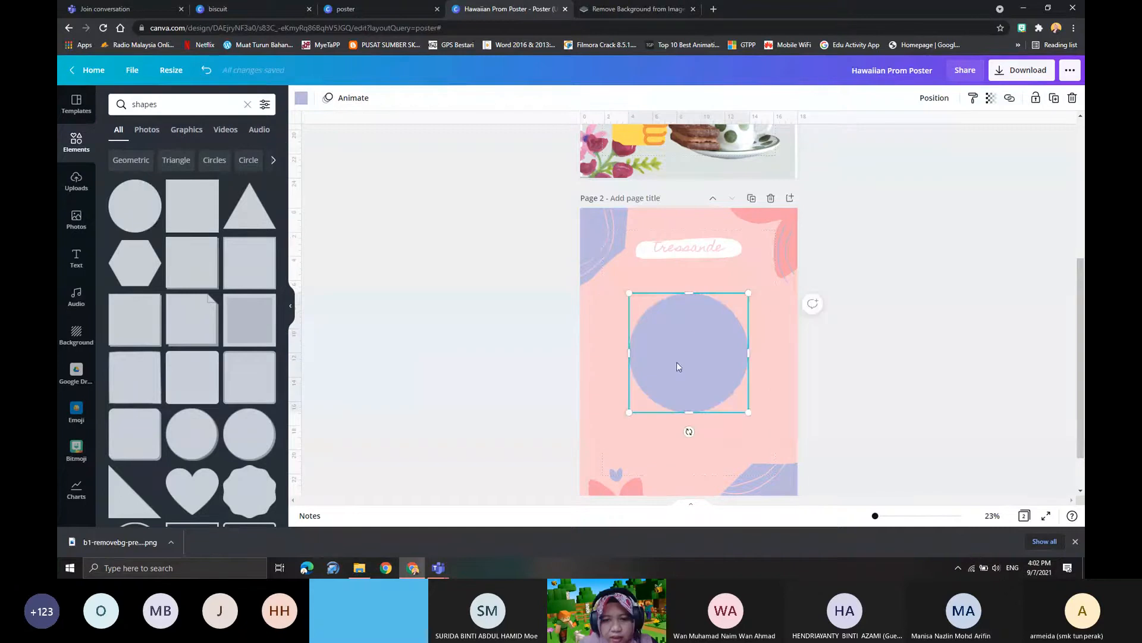
pyautogui.moveTo(676, 362); pyautogui.dragTo(662, 401)
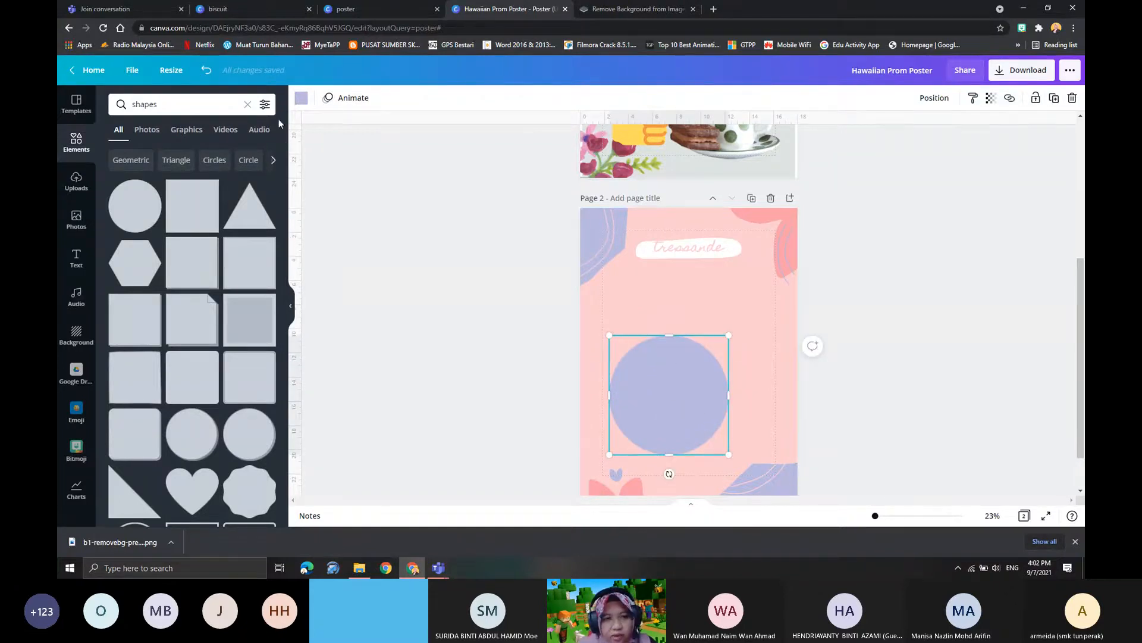
# - Recolour the circle coral red from the default colours and move it to the lower-left part of page 2
pyautogui.click(301, 100)
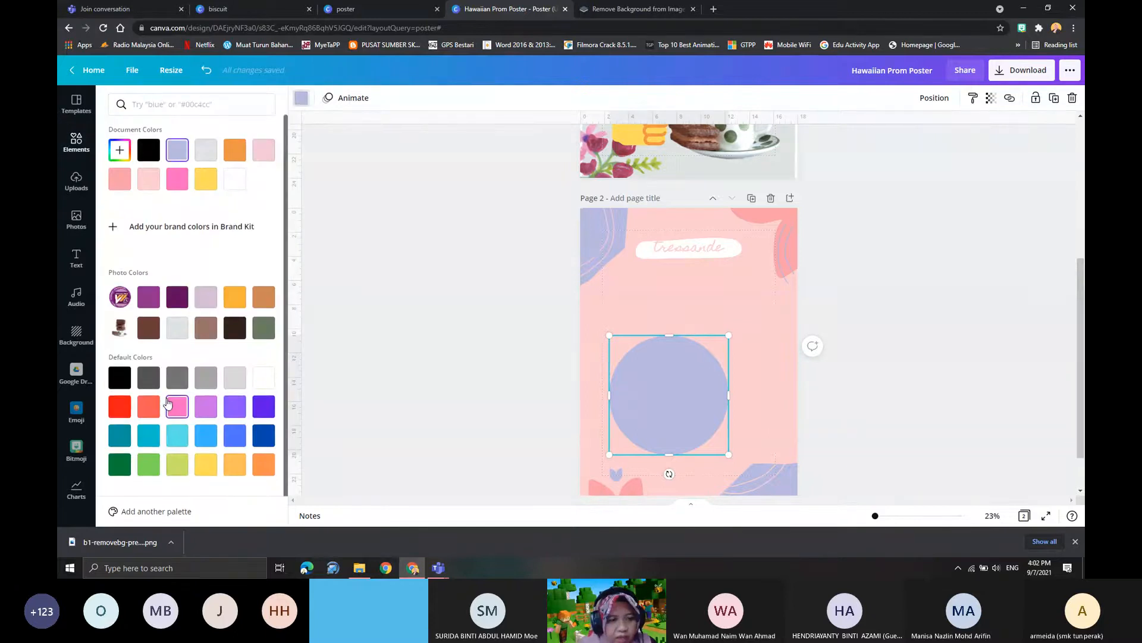
pyautogui.click(154, 412)
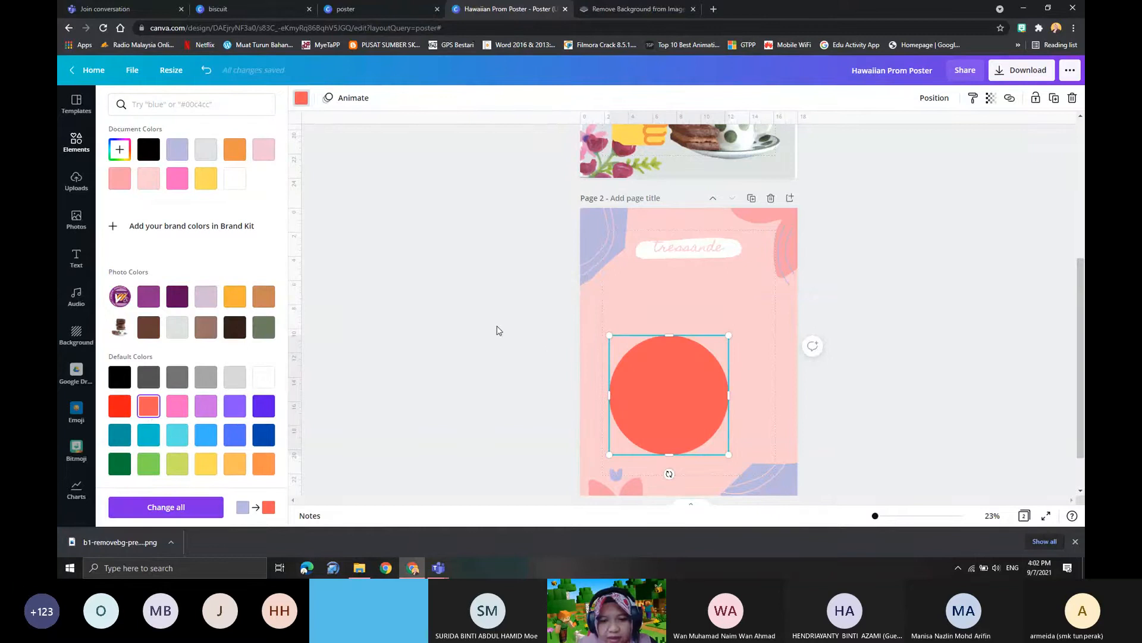
pyautogui.click(643, 383)
pyautogui.moveTo(663, 392); pyautogui.dragTo(649, 421)
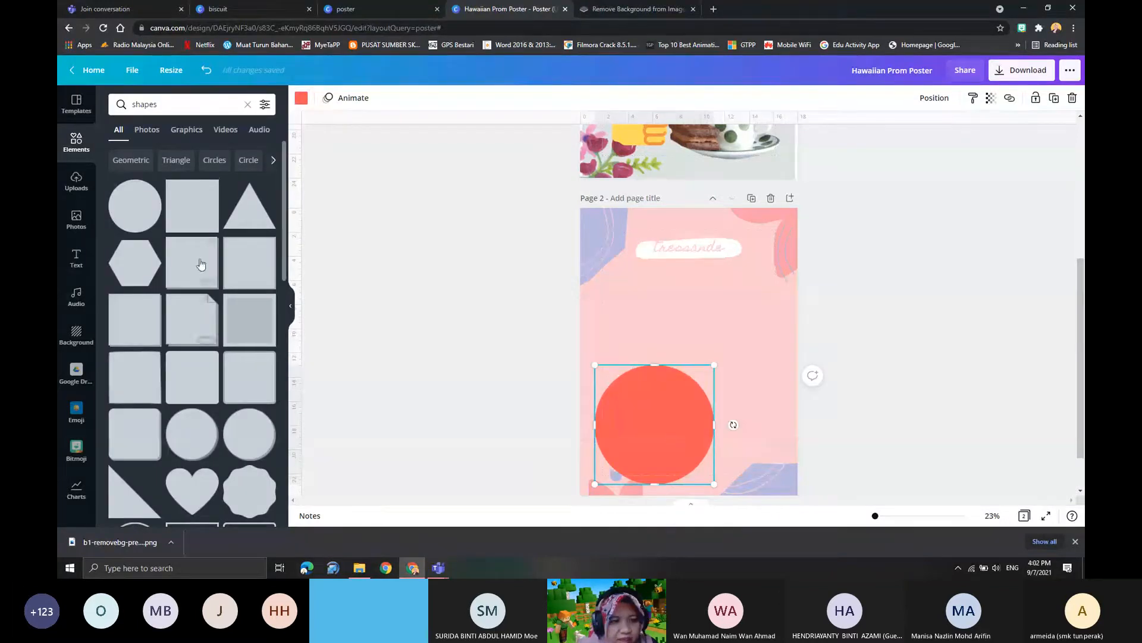
# - Add a triangle to page 2, recolour it orange and place it beside the circle in the lower-right part of the page
pyautogui.click(247, 217)
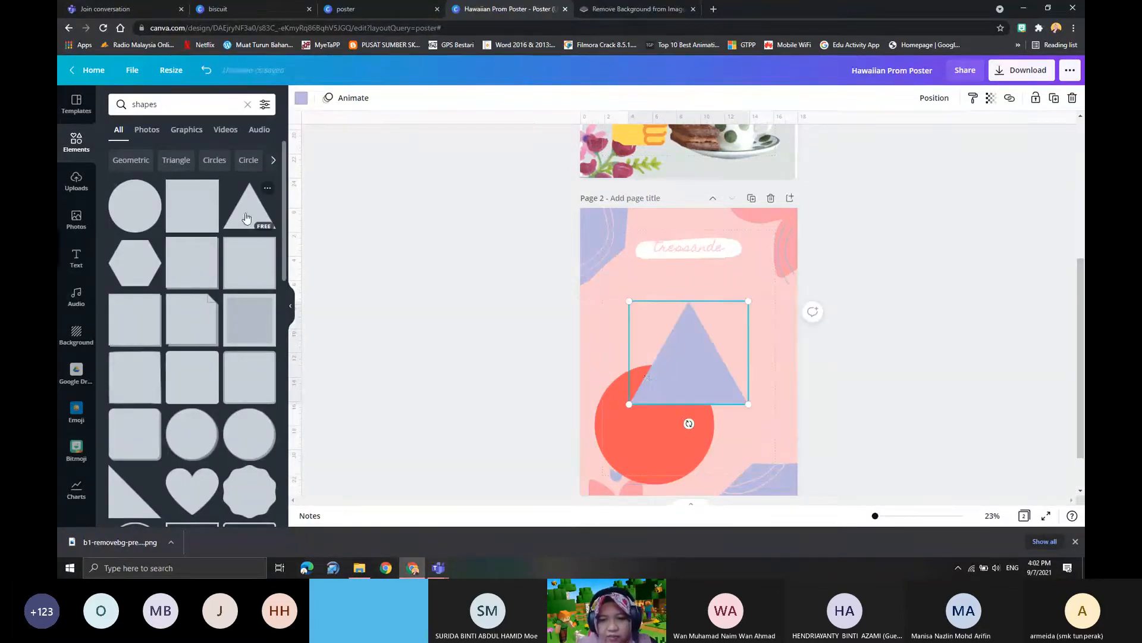
pyautogui.moveTo(645, 375); pyautogui.dragTo(722, 438)
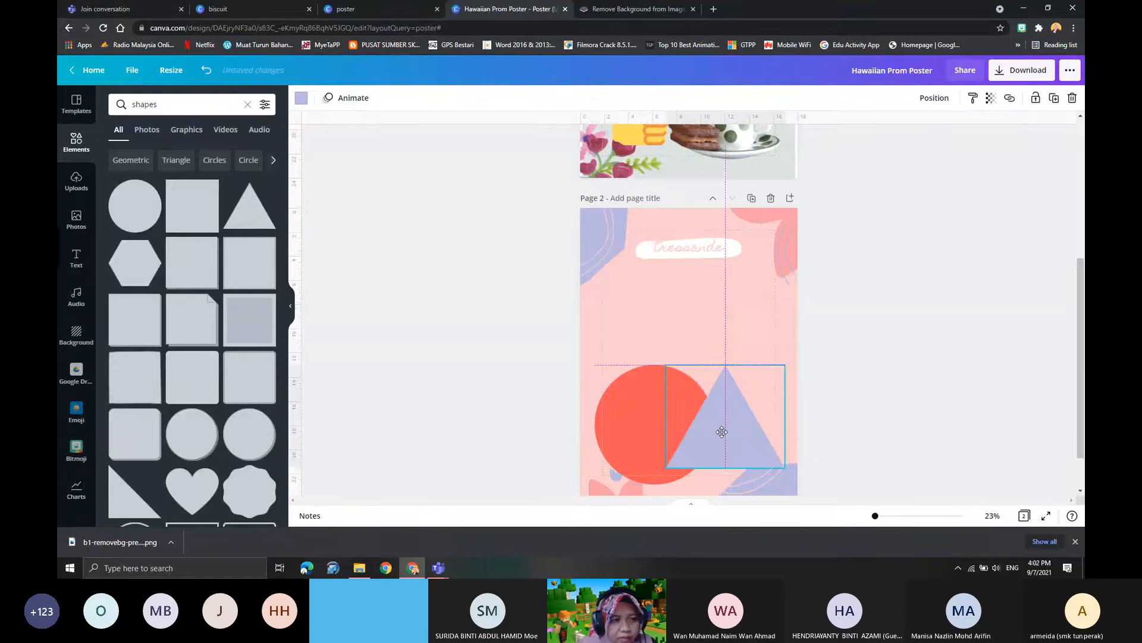
pyautogui.click(301, 98)
pyautogui.click(235, 153)
pyautogui.click(765, 326)
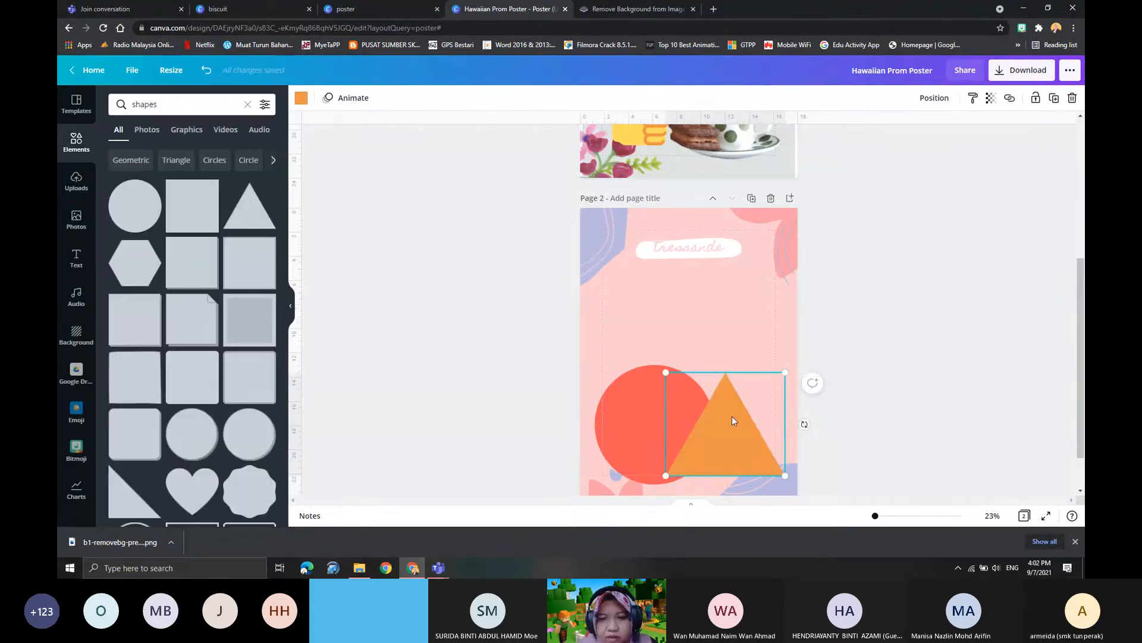
pyautogui.click(616, 410)
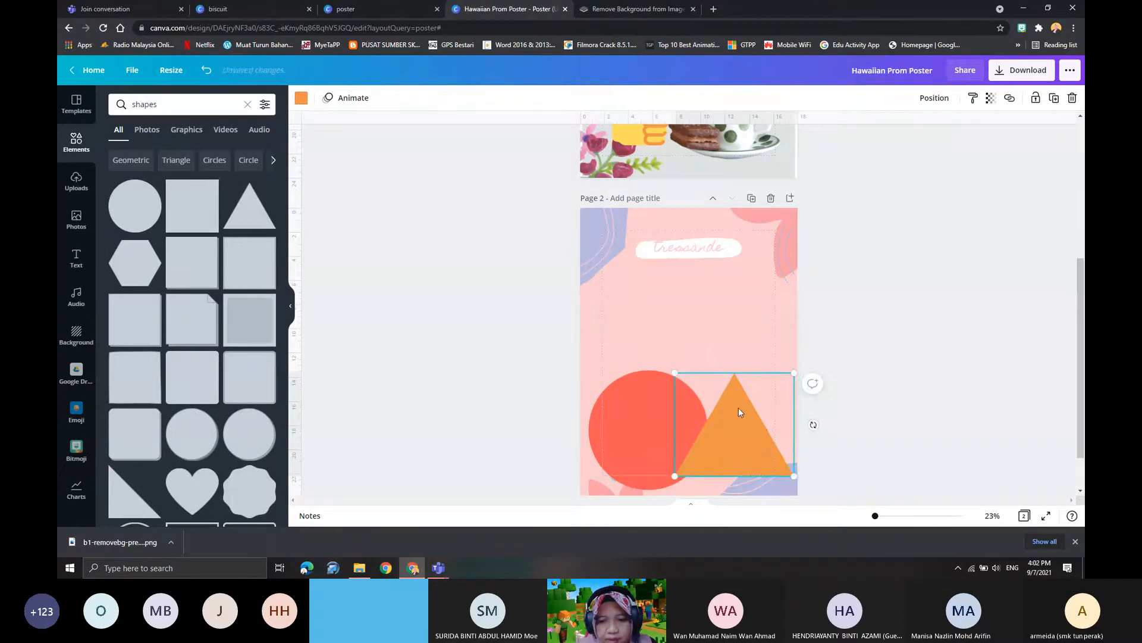
# - Delete the "tressande" text, its white label and the lavender upper-left corner shape from page 2
pyautogui.click(677, 254)
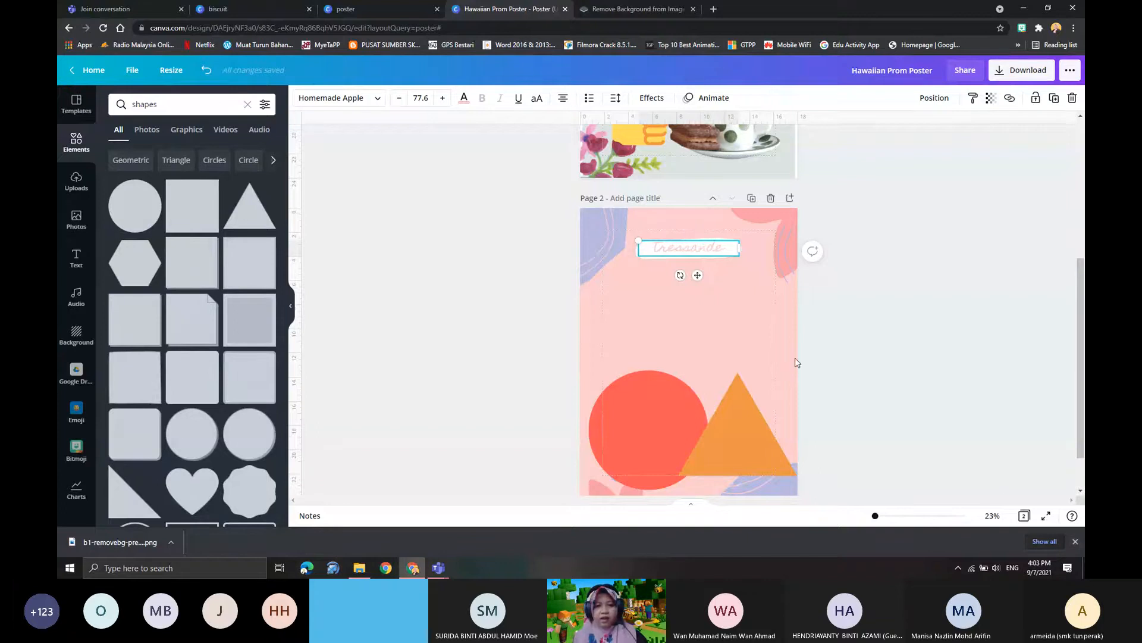
pyautogui.doubleClick(701, 244)
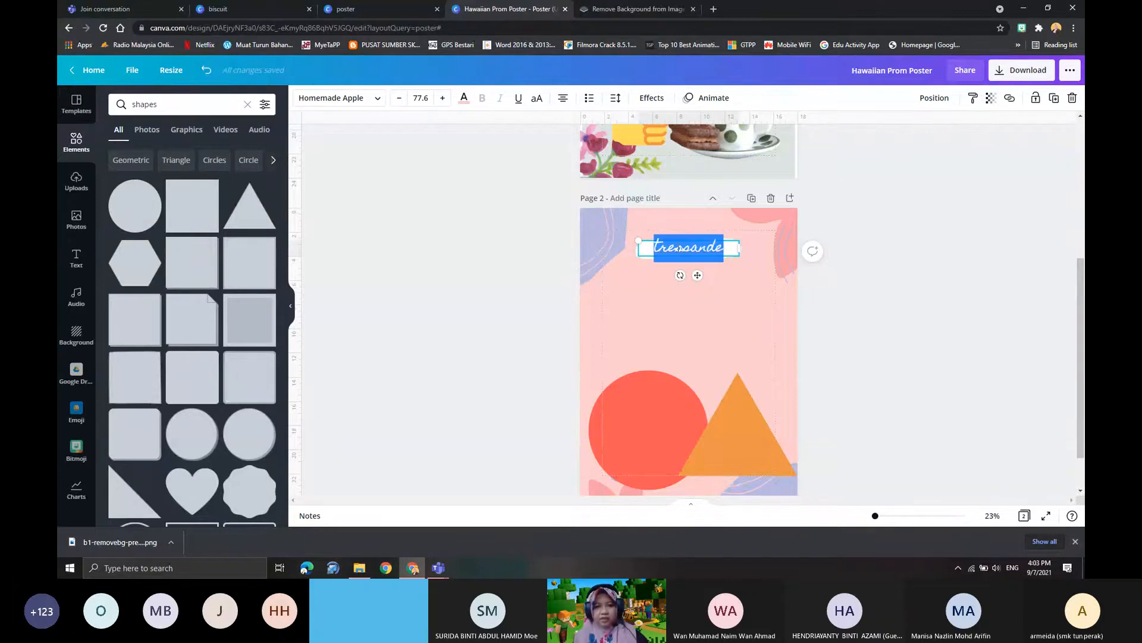
pyautogui.click(740, 316)
pyautogui.click(678, 248)
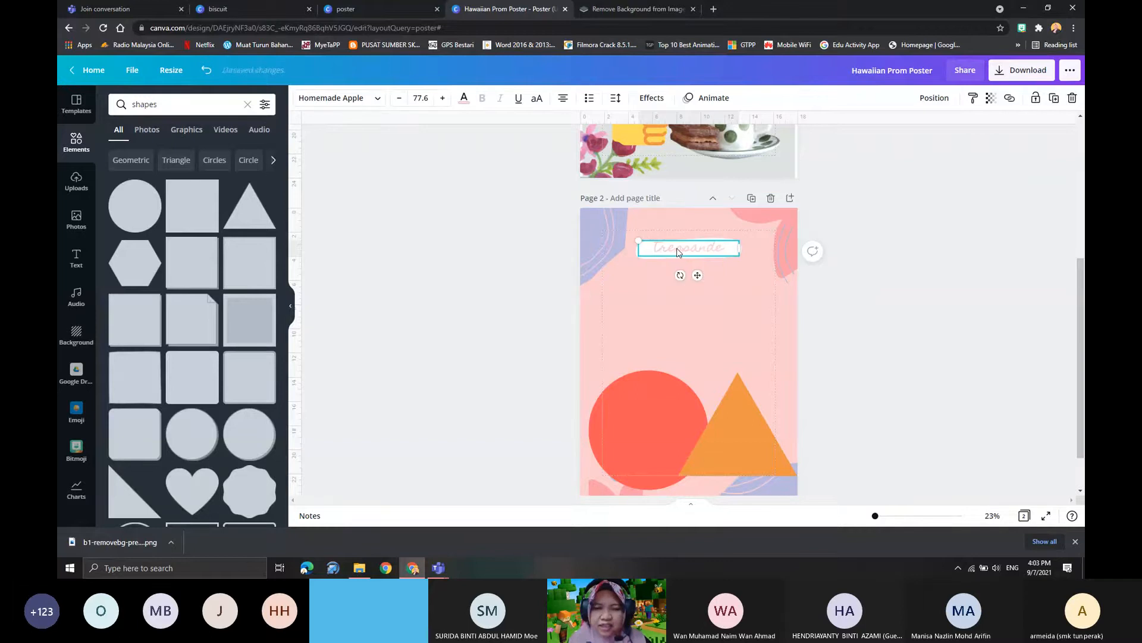
pyautogui.doubleClick(656, 249)
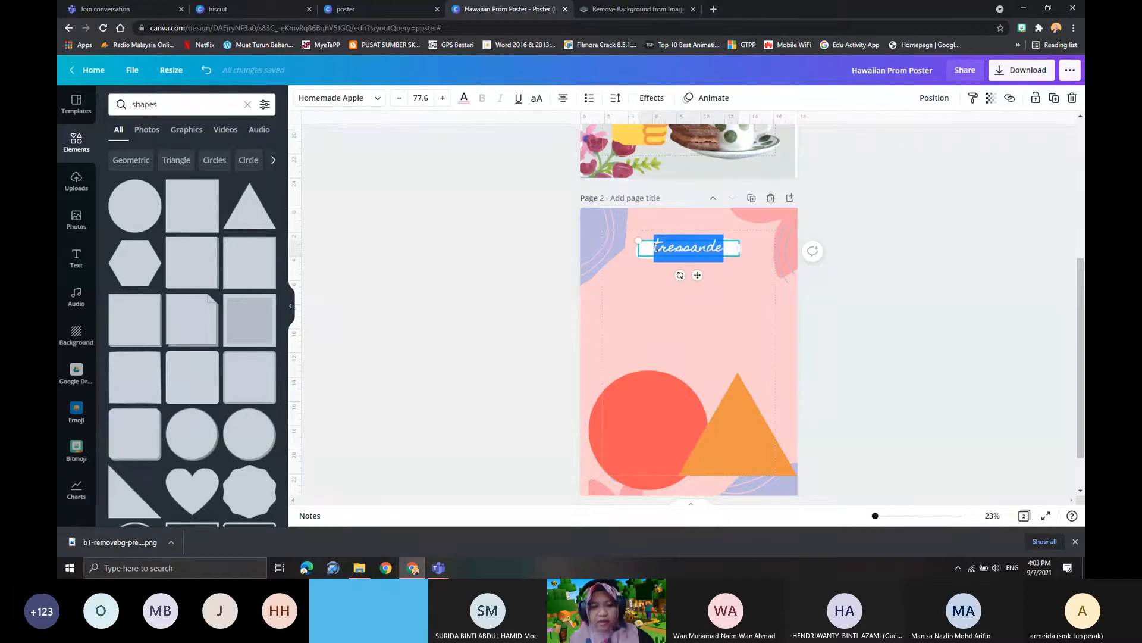
pyautogui.press('BackSpace')
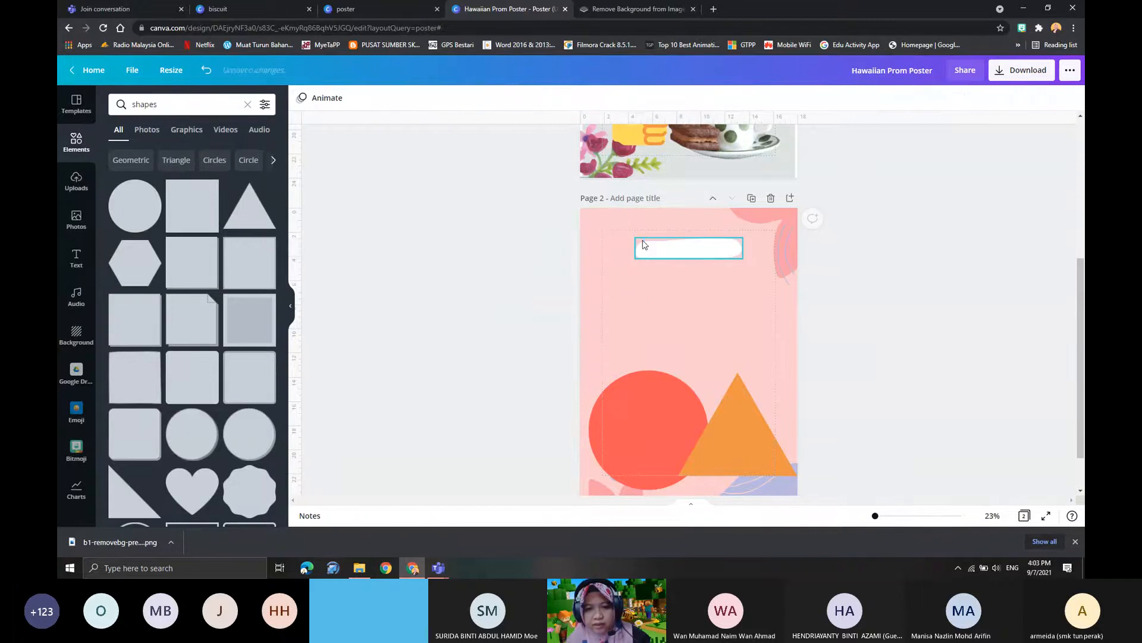
pyautogui.click(650, 245)
pyautogui.press('Delete')
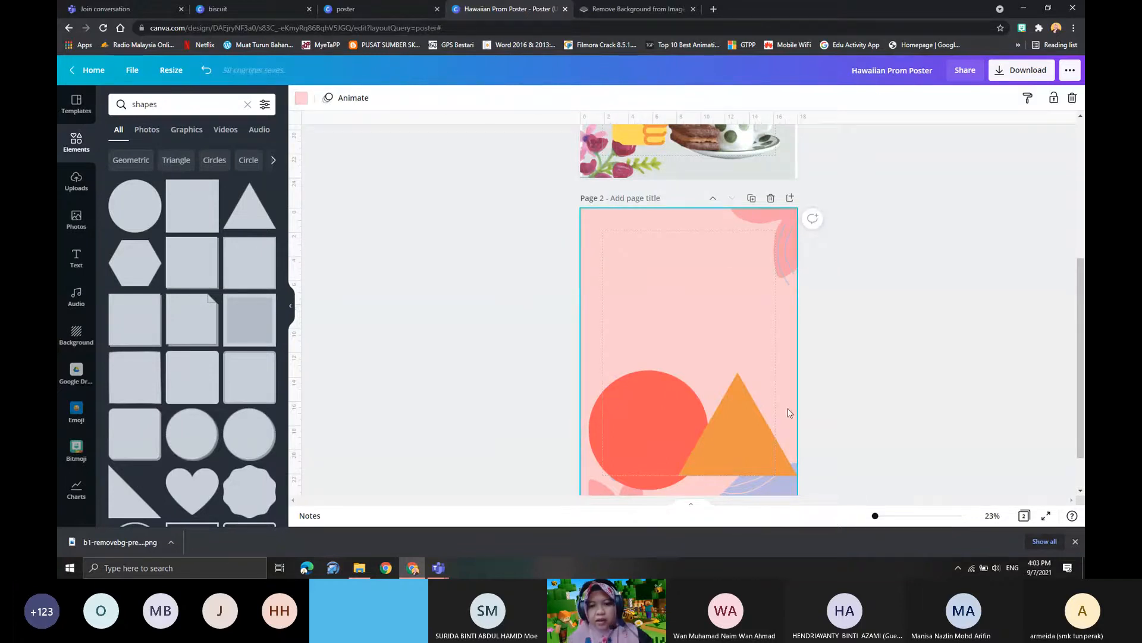
# - Shift the circle slightly down and left and the triangle slightly down and right on page 2
pyautogui.click(741, 430)
pyautogui.keyDown('shift'); pyautogui.click(657, 430); pyautogui.keyUp('shift')
pyautogui.moveTo(657, 432); pyautogui.dragTo(653, 435)
pyautogui.click(734, 426)
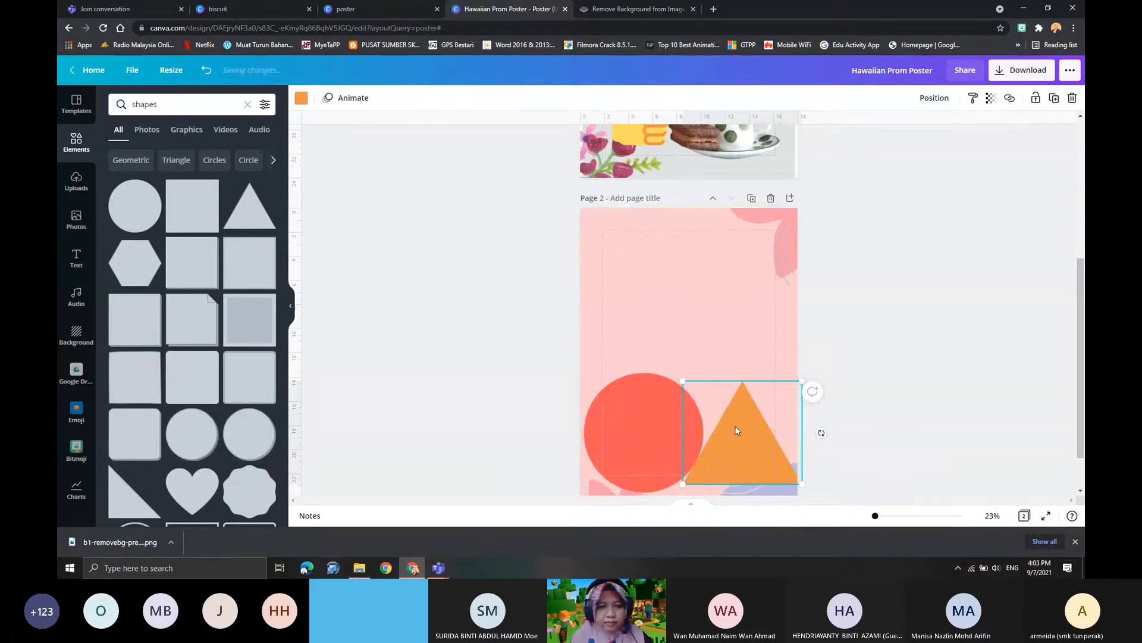
# - Add a heading text box to page 2 and move it up to the top of the page
pyautogui.click(70, 257)
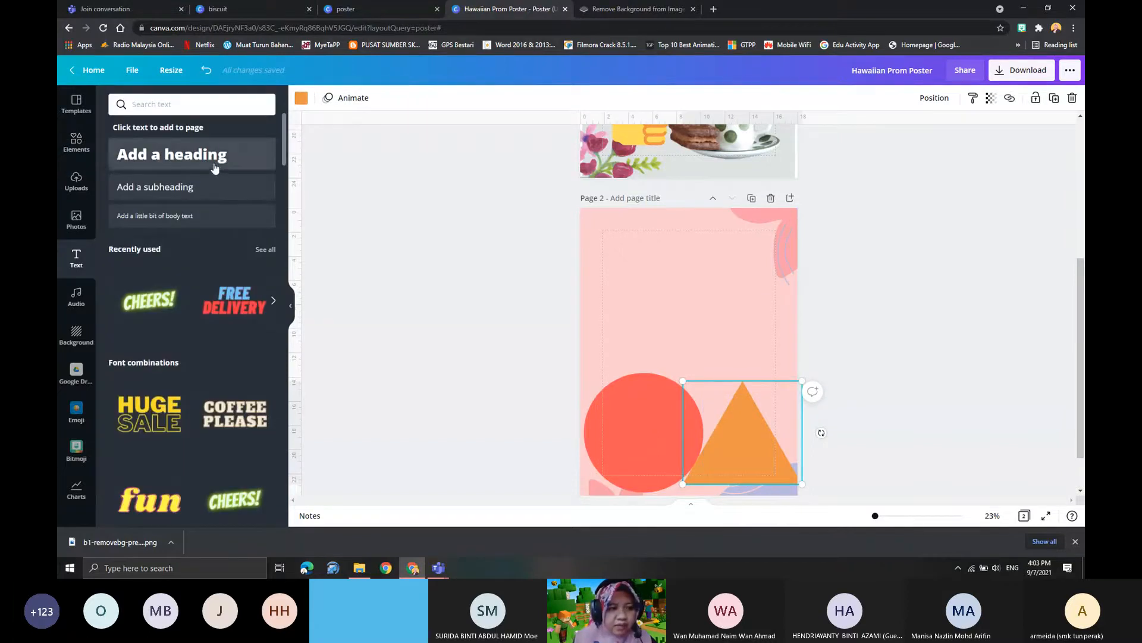
pyautogui.scroll(-3, 186, 357)
pyautogui.scroll(3, 185, 385)
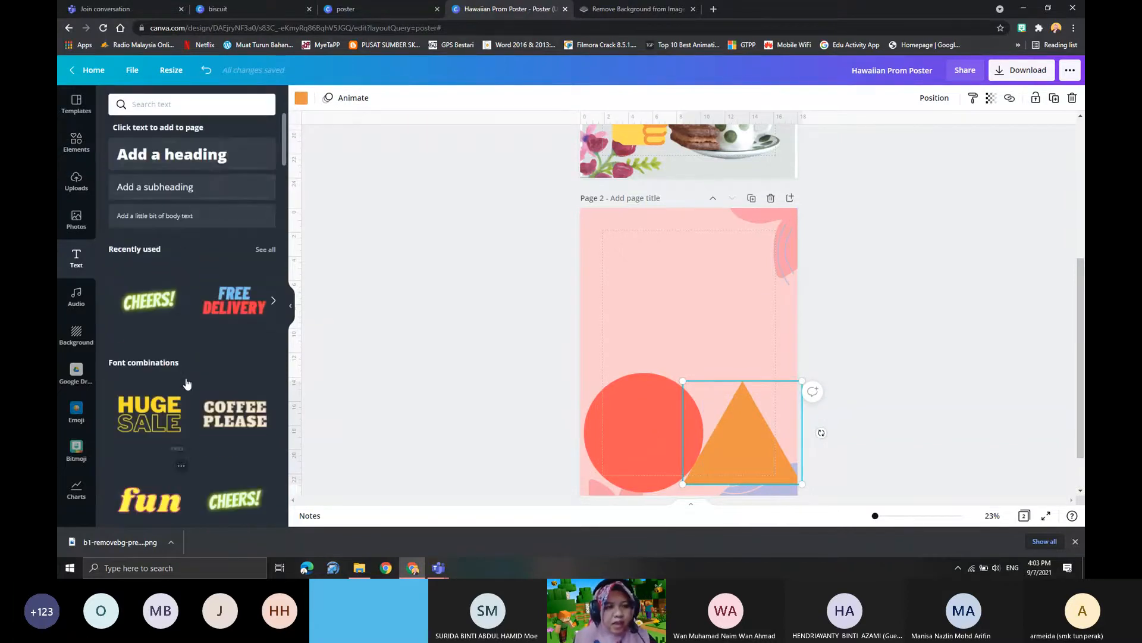
pyautogui.click(206, 168)
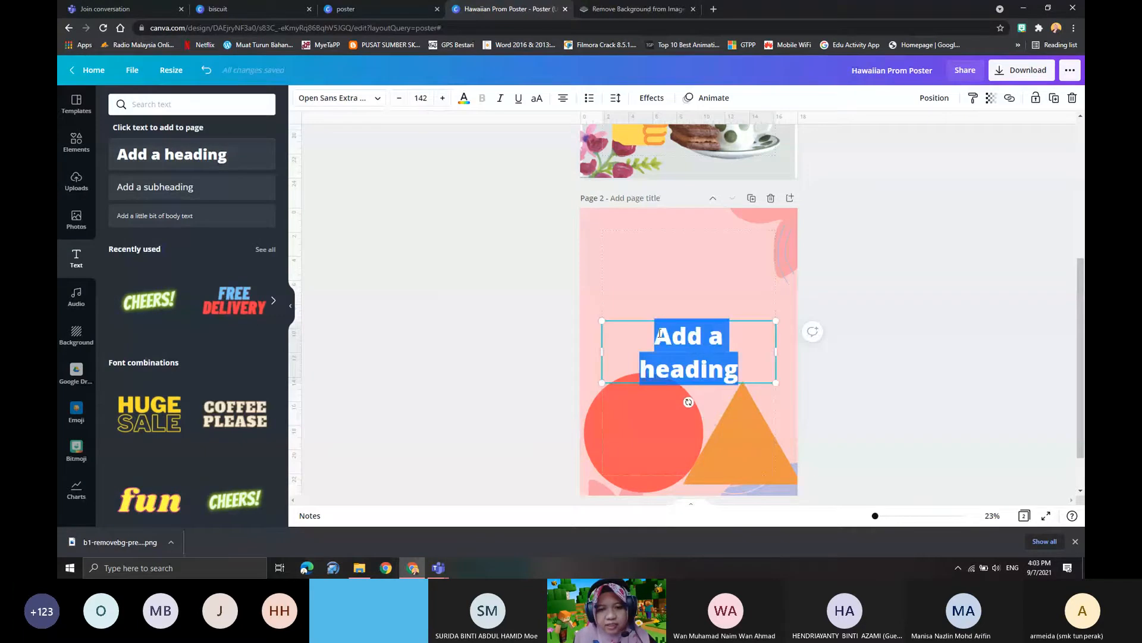
pyautogui.moveTo(642, 321); pyautogui.dragTo(648, 234)
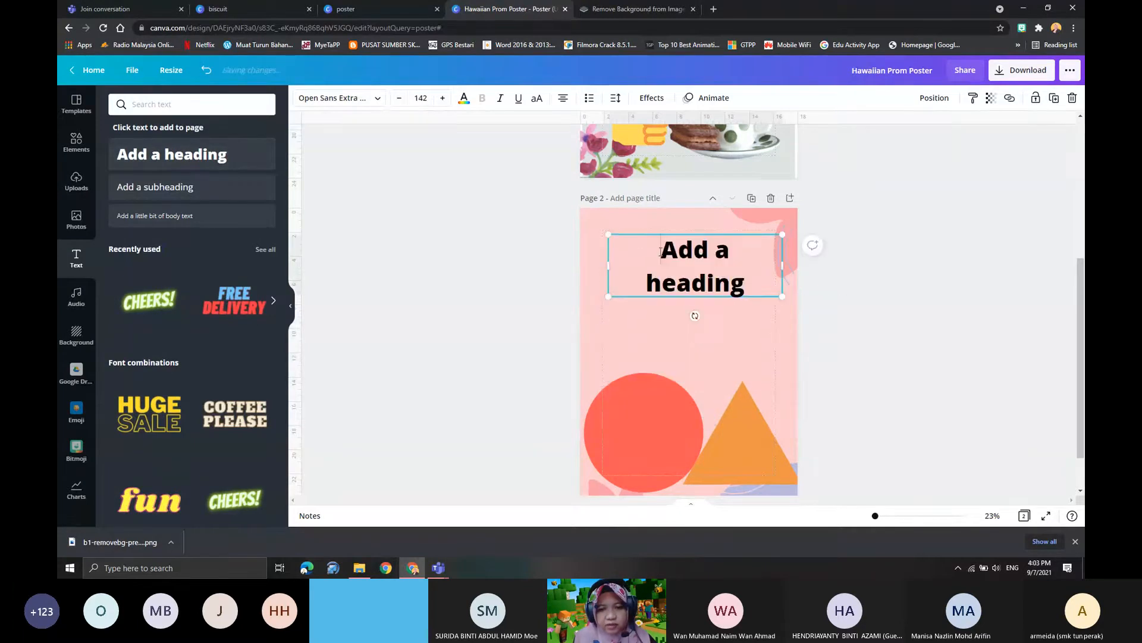
# - Replace the heading's placeholder text with "SILA CEK SUHU ANDA SEBELUM MASUK KE DALAM PEJABAT"
pyautogui.doubleClick(660, 251)
pyautogui.write('SILA')
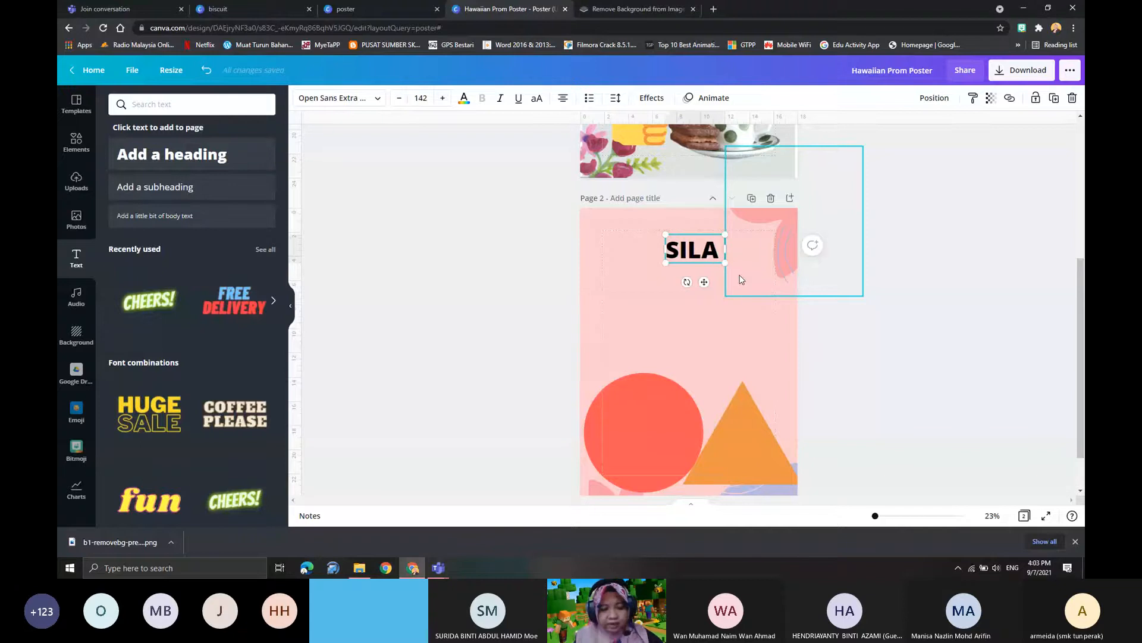
pyautogui.write(' CE')
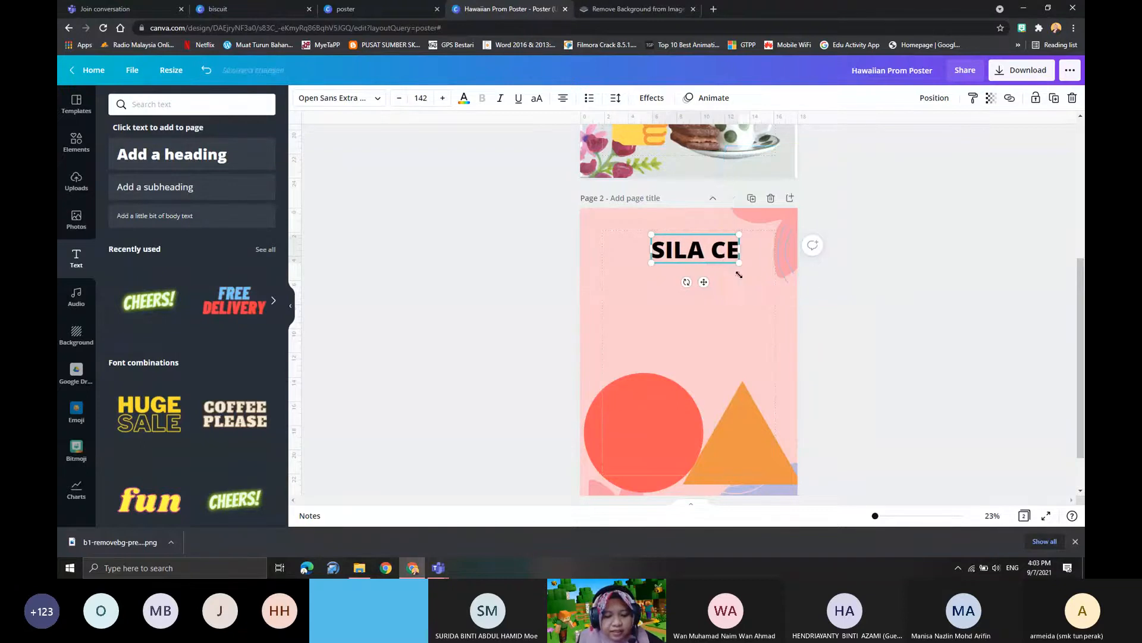
pyautogui.write('K S')
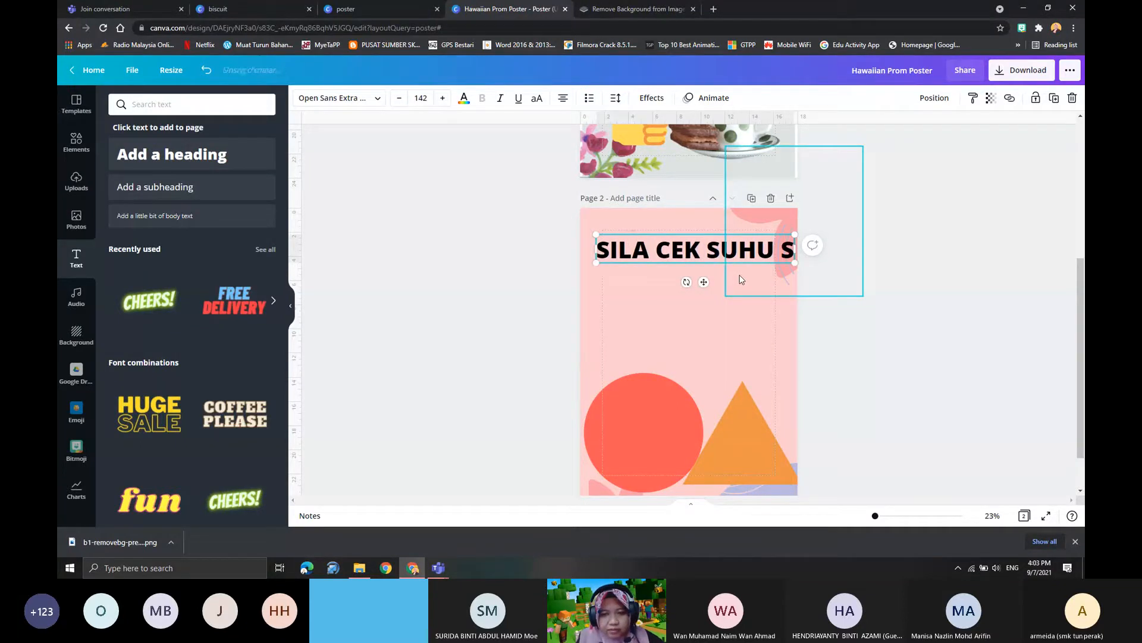
pyautogui.write('UHU ANDA SEBEL')
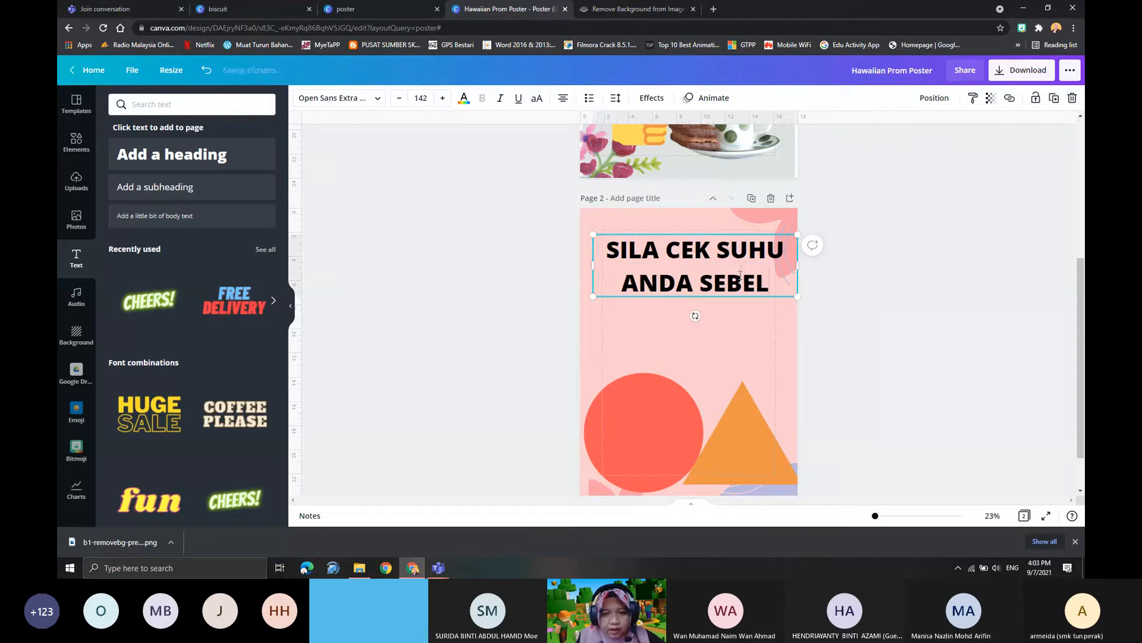
pyautogui.write('UM MASUK ')
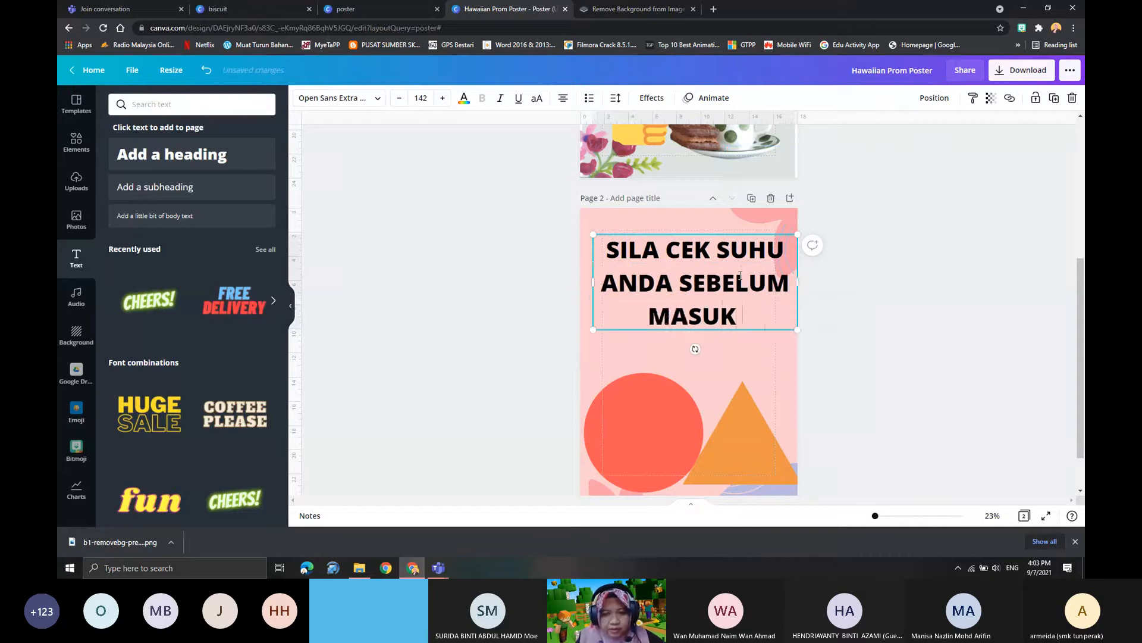
pyautogui.write('KE DALAM PEJABAT')
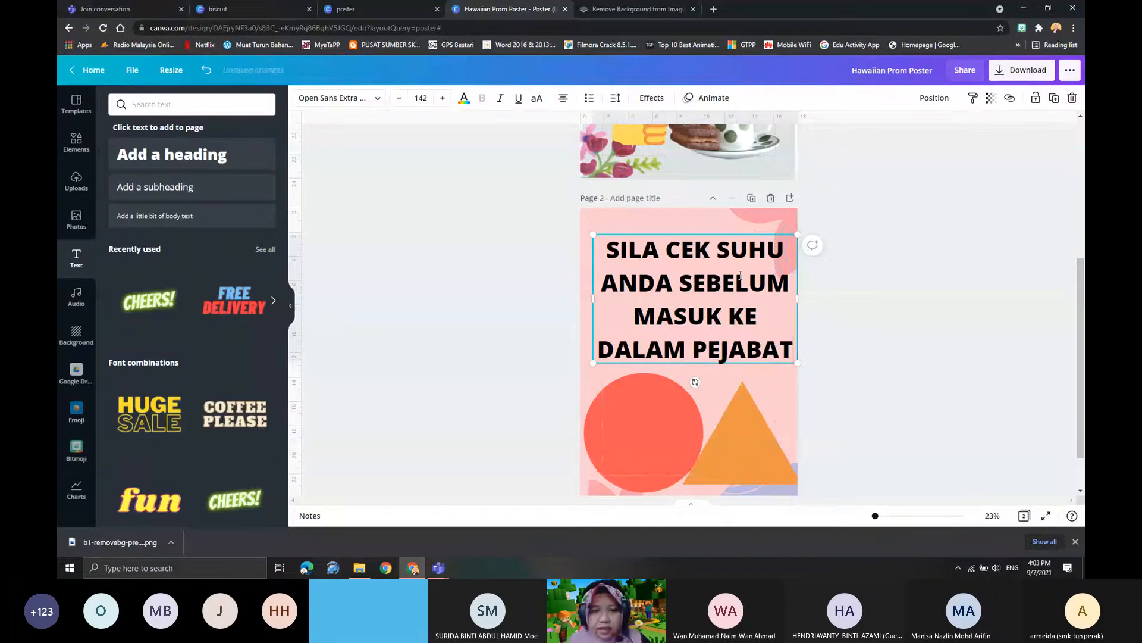
# - Set the font size of the whole page 2 heading to 88
pyautogui.moveTo(604, 250); pyautogui.dragTo(796, 352)
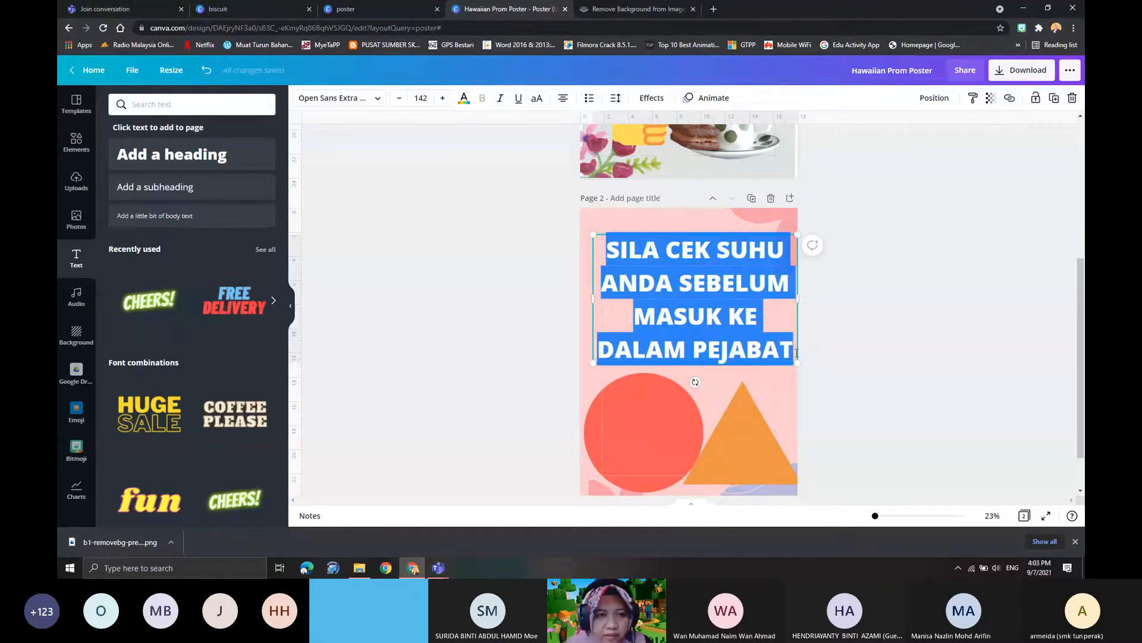
pyautogui.click(415, 97)
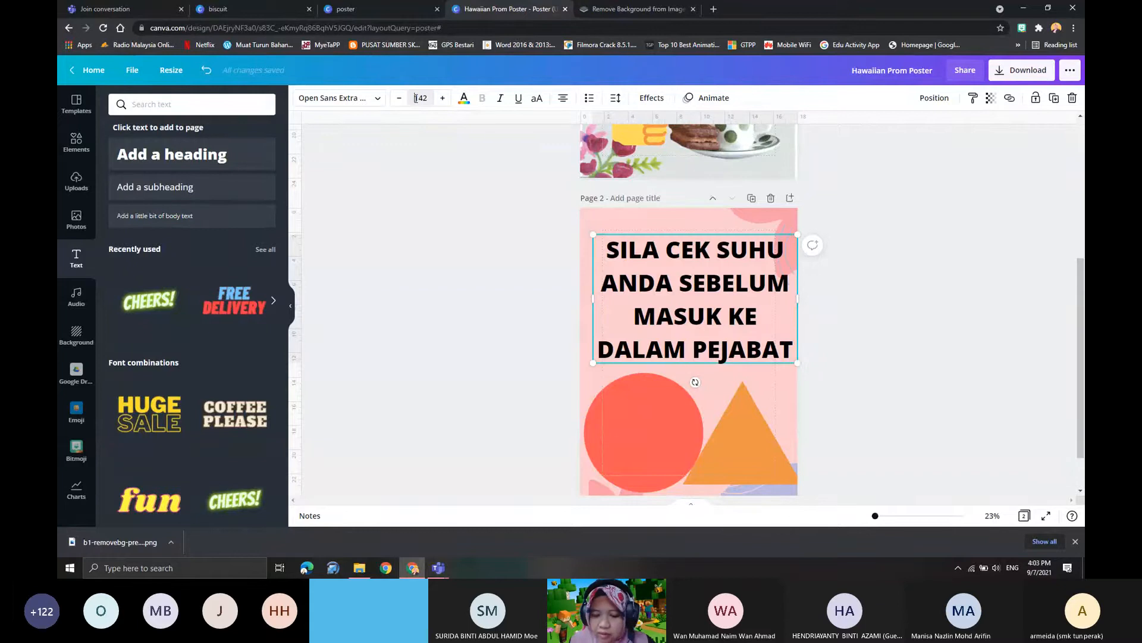
pyautogui.click(433, 100)
pyautogui.write('8')
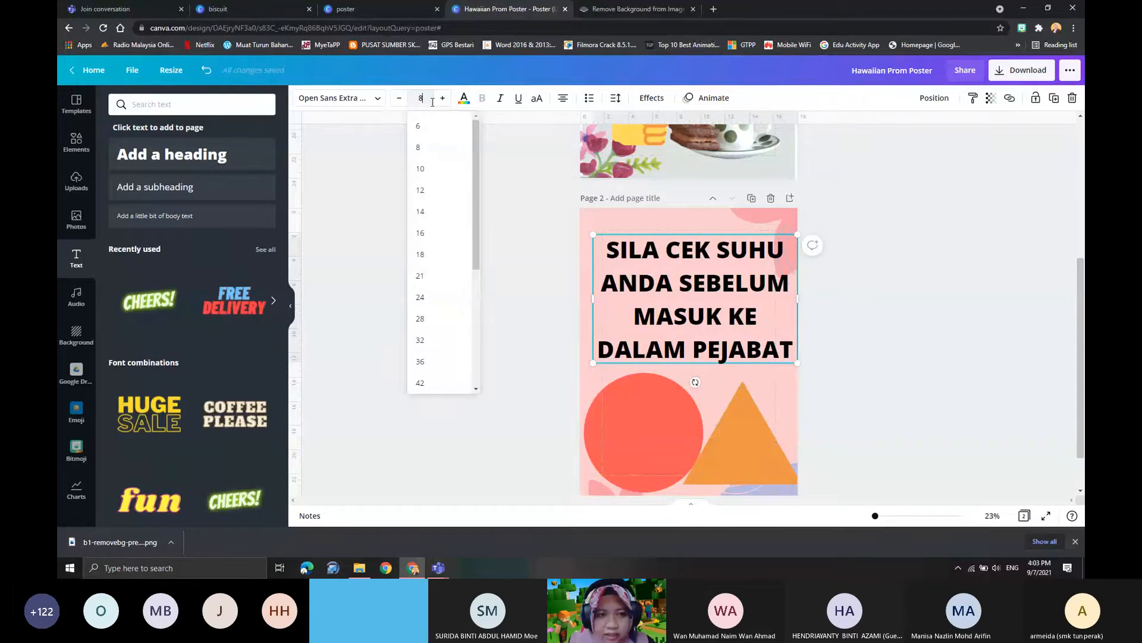
pyautogui.write('5')
pyautogui.scroll(-5, 429, 305)
pyautogui.click(432, 294)
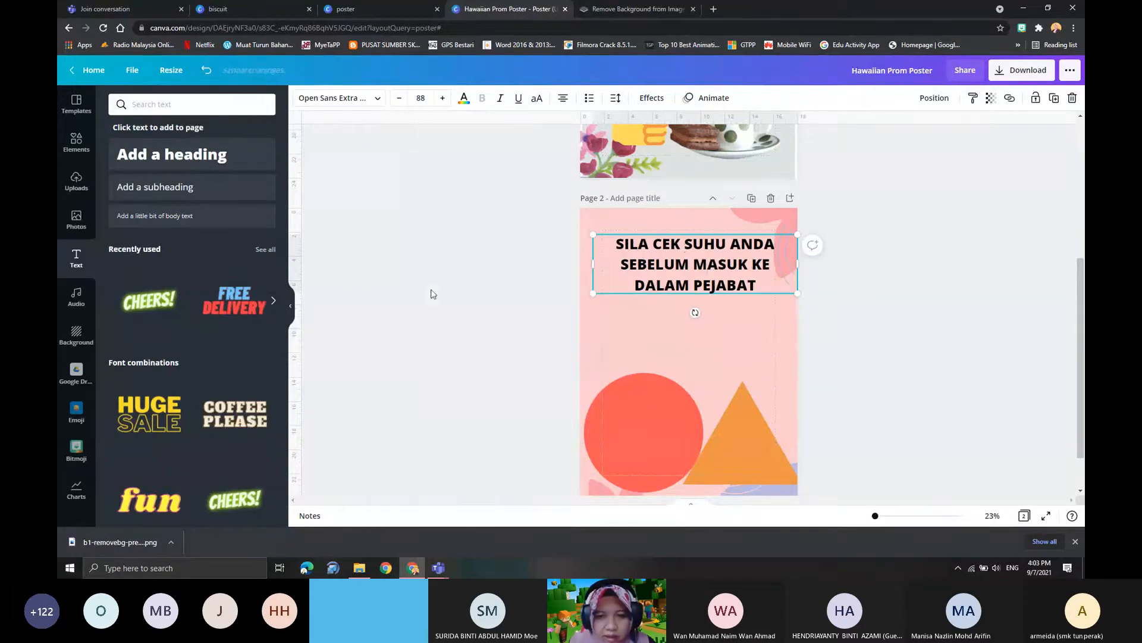
pyautogui.moveTo(665, 236); pyautogui.dragTo(616, 243)
pyautogui.click(658, 284)
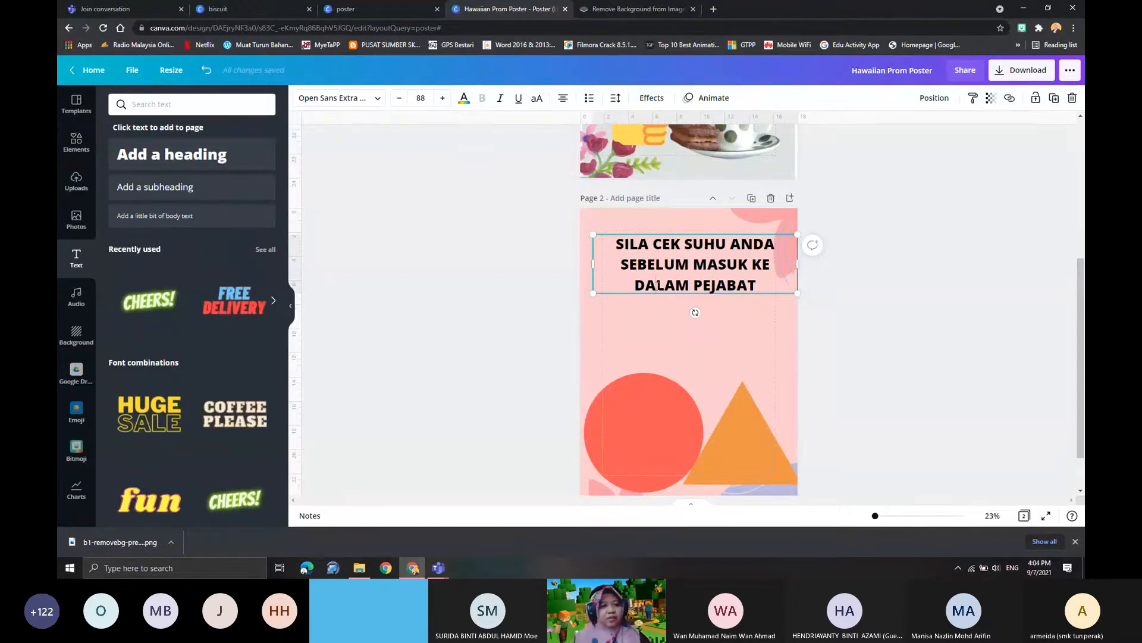
pyautogui.click(76, 179)
pyautogui.scroll(-3, 184, 297)
pyautogui.scroll(3, 185, 238)
pyautogui.click(183, 158)
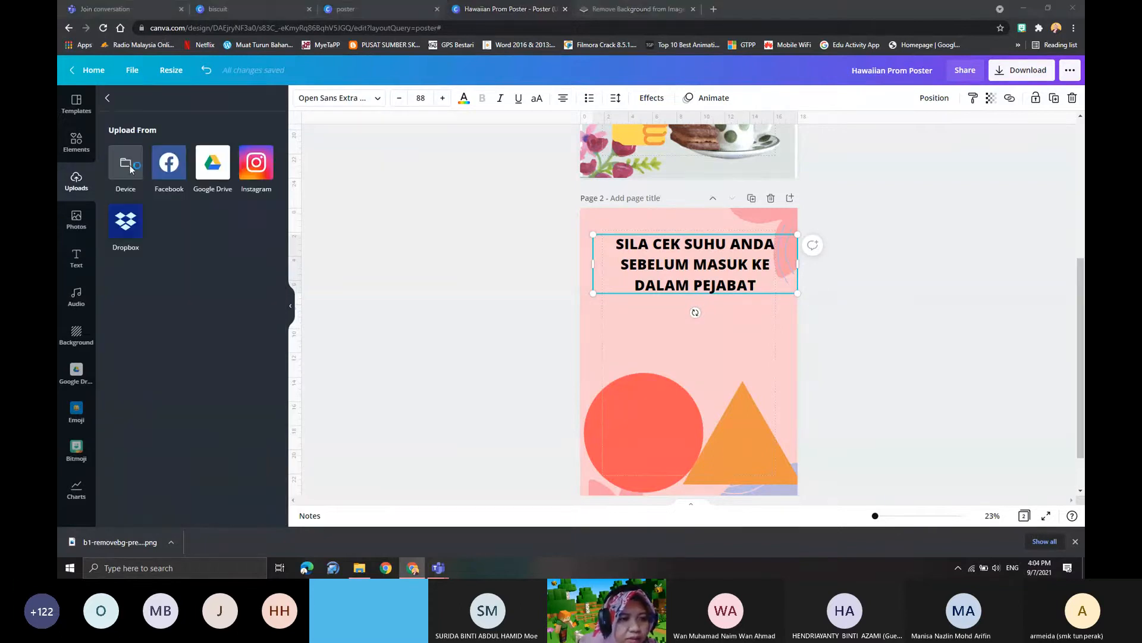
pyautogui.click(128, 165)
pyautogui.scroll(6, 280, 211)
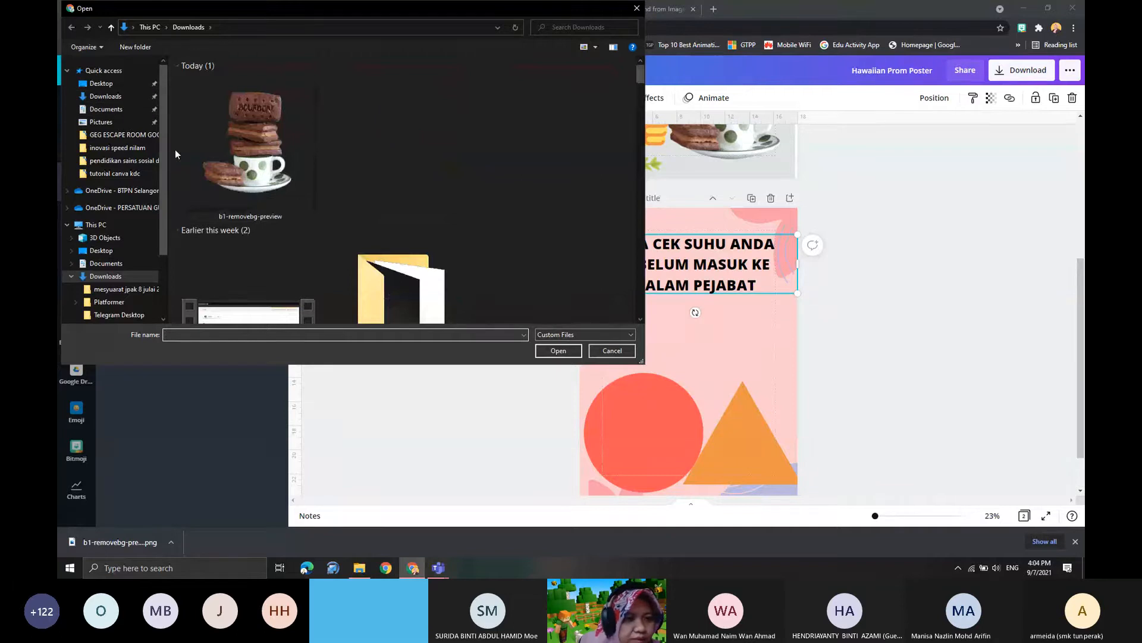
pyautogui.scroll(-5, 178, 173)
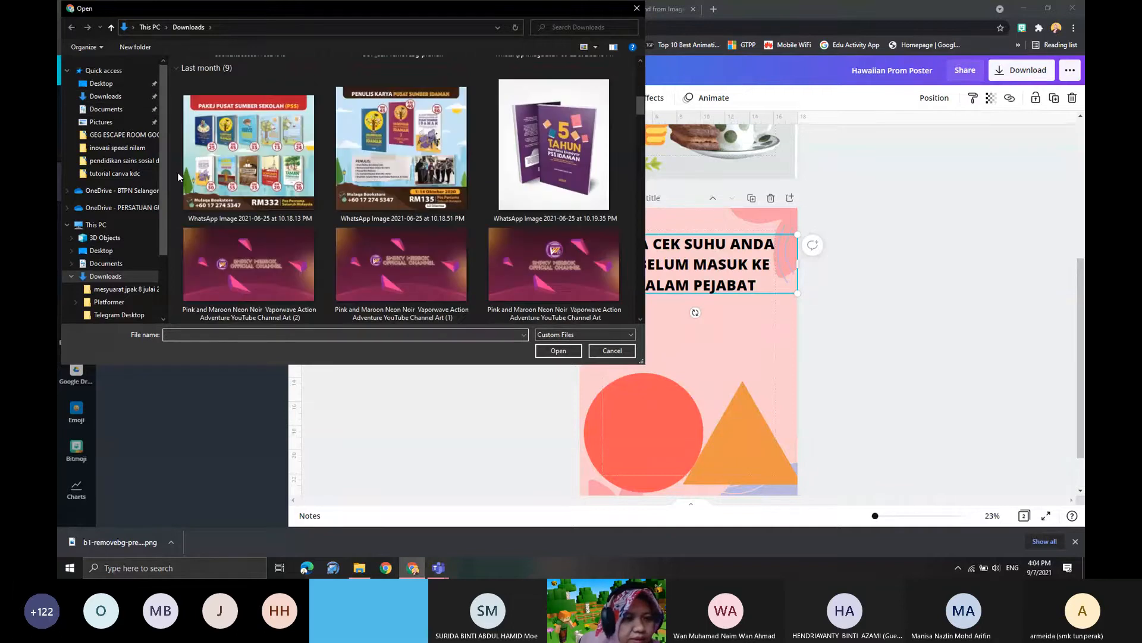
pyautogui.click(110, 84)
pyautogui.moveTo(642, 77); pyautogui.dragTo(642, 131)
pyautogui.click(598, 352)
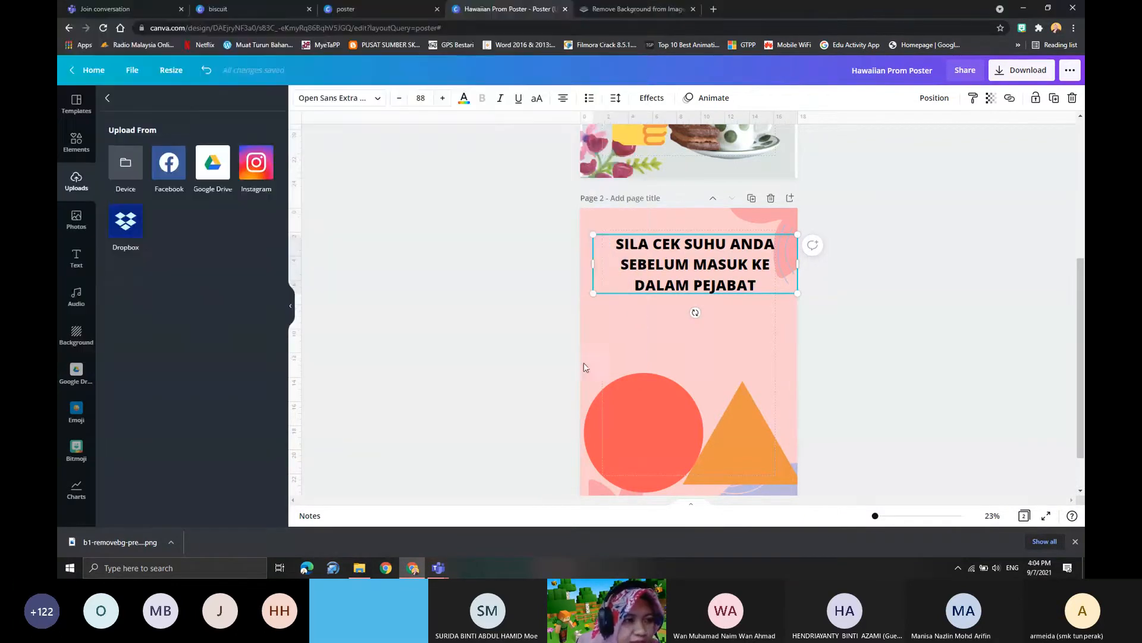
# - Search the stock photos for "thermometer" and add the blue and white digital thermometer to page 2
pyautogui.click(77, 221)
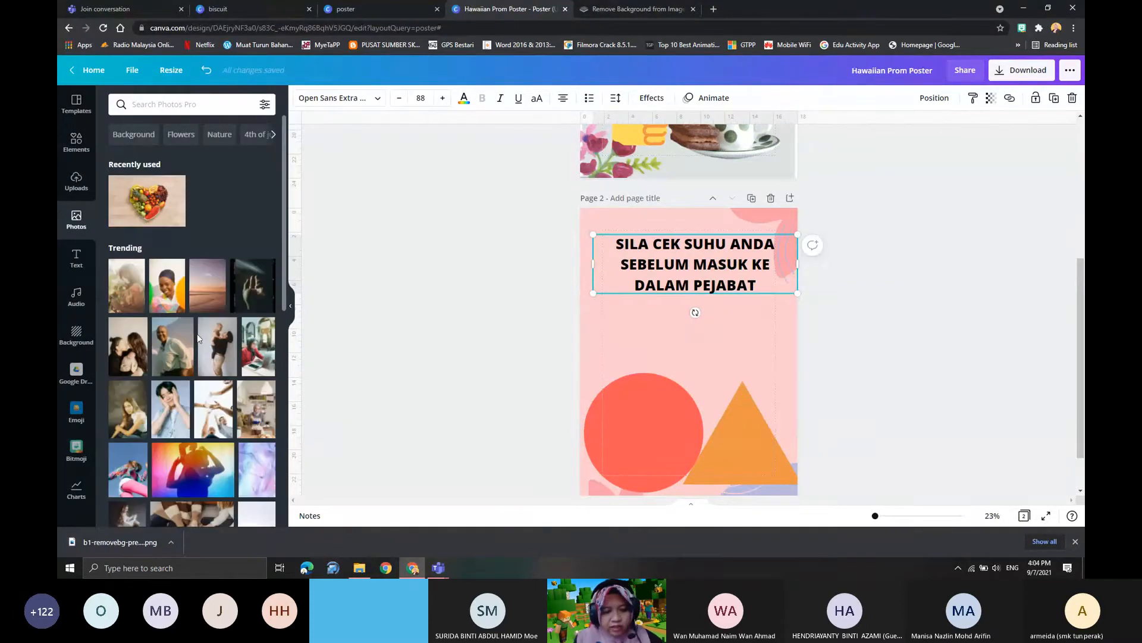
pyautogui.click(140, 105)
pyautogui.write('T')
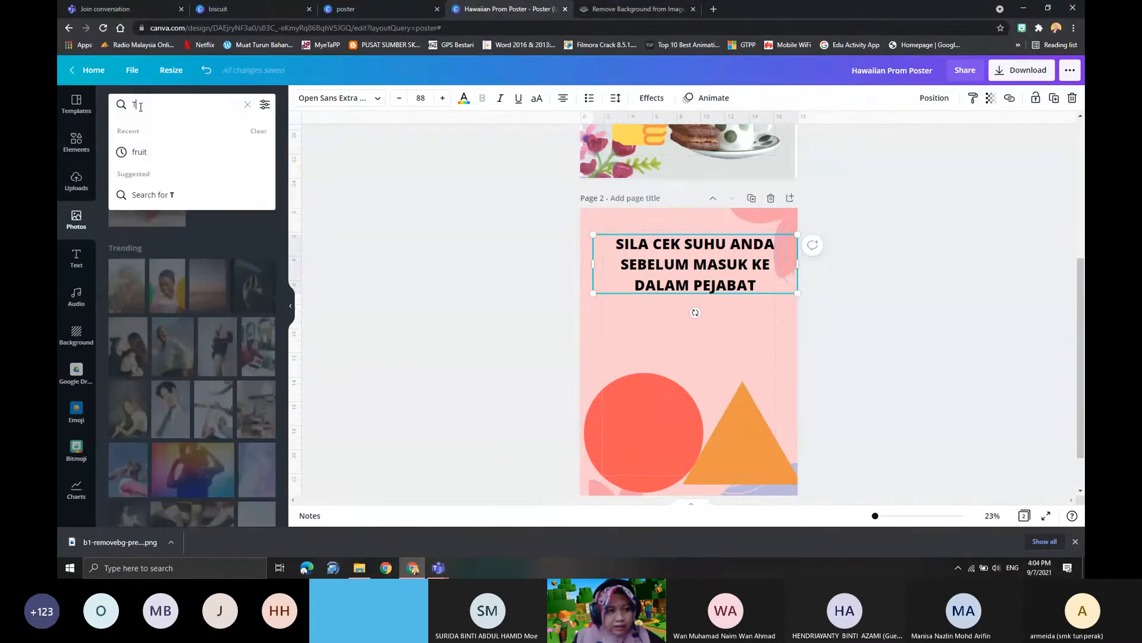
pyautogui.write('ERMOME')
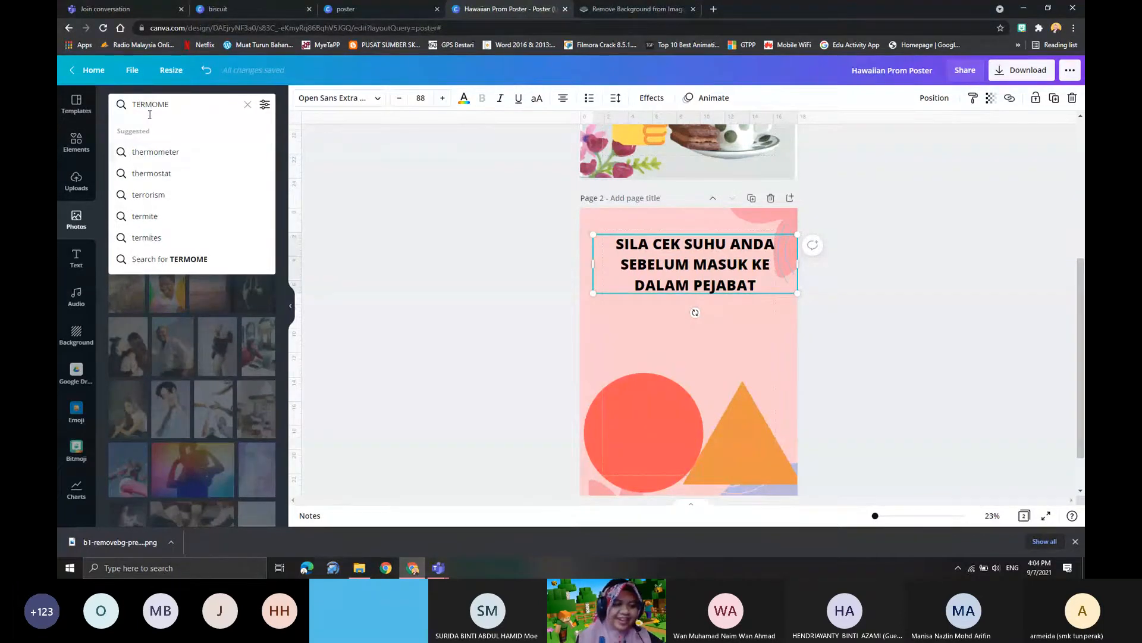
pyautogui.click(158, 152)
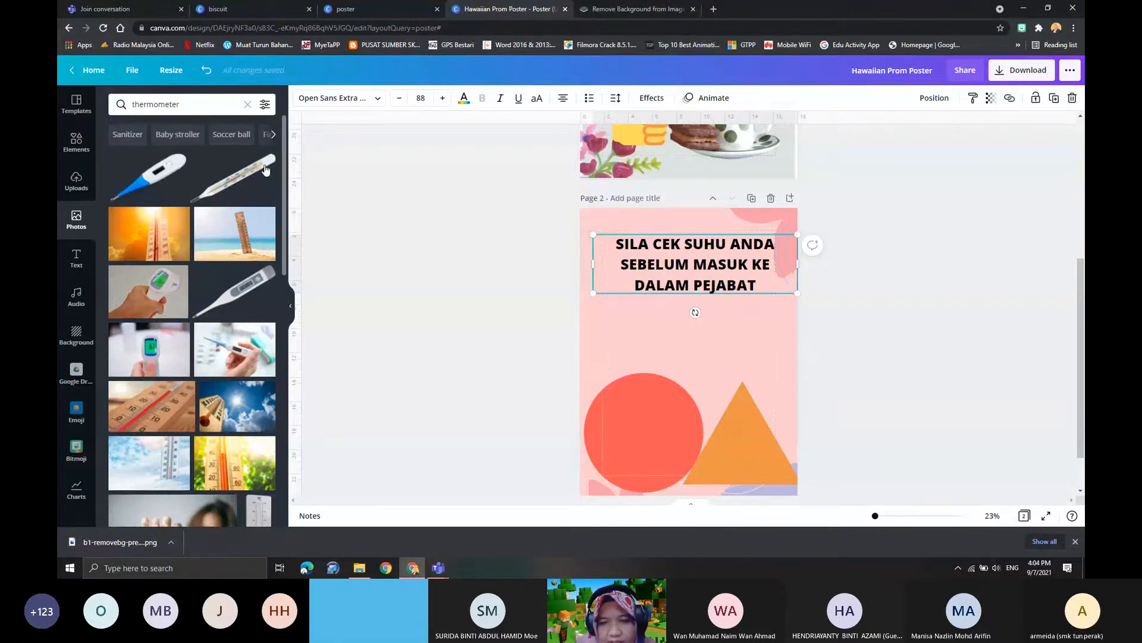
pyautogui.click(176, 163)
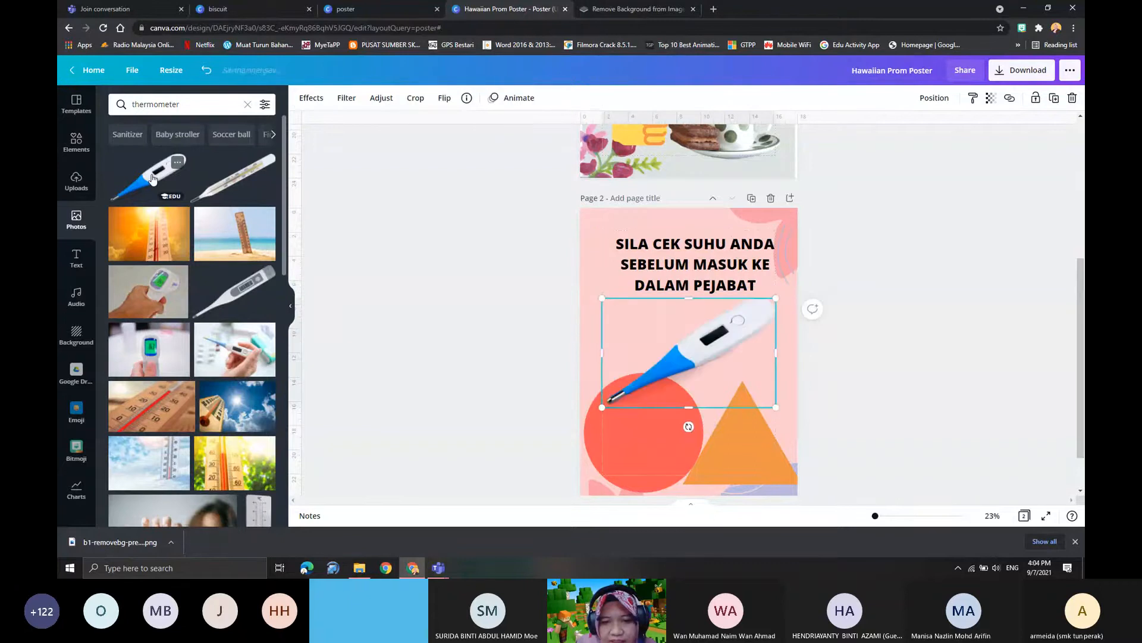
# - Resize the thermometer photo to nearly the page width, place it between the heading and the shapes, and nudge the heading upward
pyautogui.moveTo(688, 352); pyautogui.dragTo(695, 363)
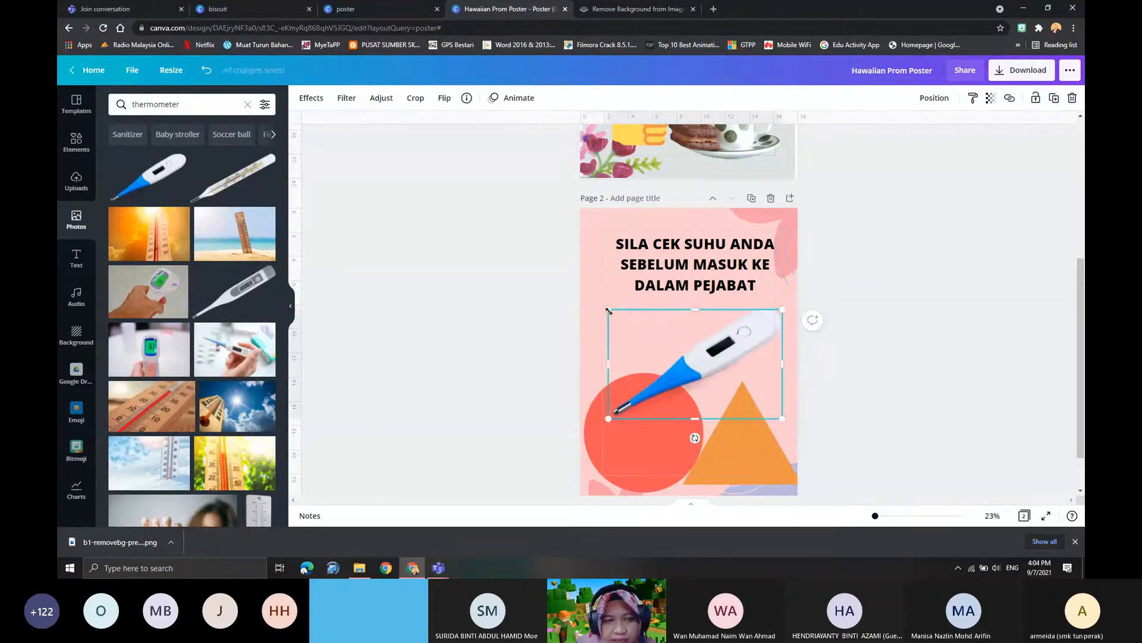
pyautogui.moveTo(608, 310); pyautogui.dragTo(662, 339)
pyautogui.moveTo(740, 384); pyautogui.dragTo(697, 343)
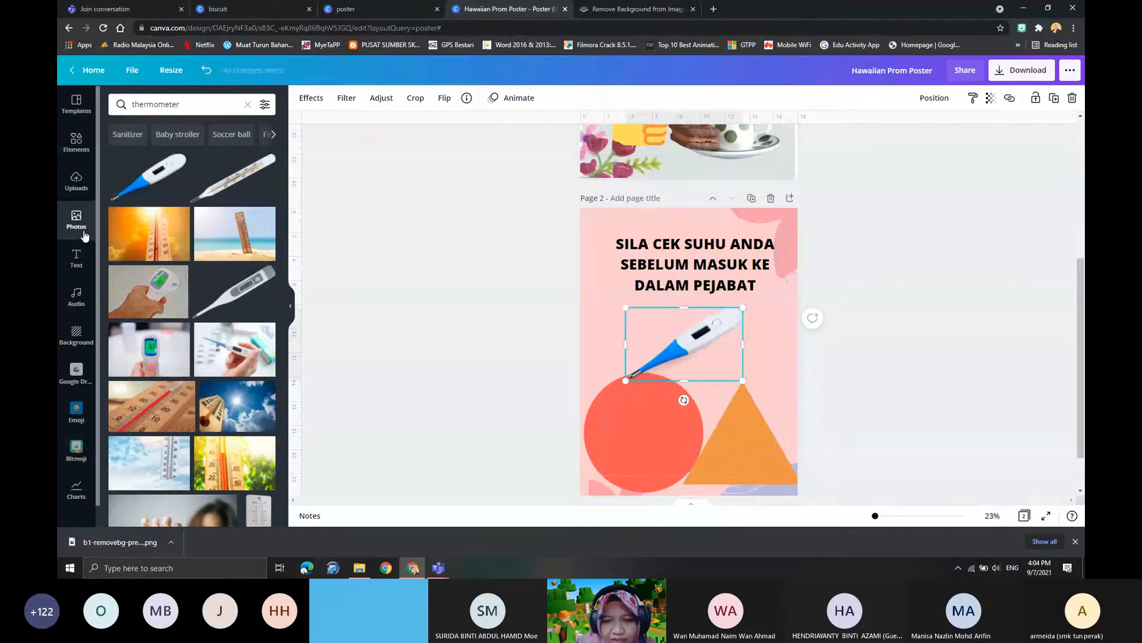
pyautogui.moveTo(742, 381); pyautogui.dragTo(786, 410)
pyautogui.moveTo(718, 346)
pyautogui.mouseDown()
pyautogui.moveTo(698, 353)
pyautogui.moveTo(691, 340)
pyautogui.moveTo(705, 347)
pyautogui.mouseUp()
pyautogui.moveTo(694, 266); pyautogui.dragTo(689, 261)
pyautogui.moveTo(711, 359); pyautogui.dragTo(700, 345)
pyautogui.moveTo(678, 261); pyautogui.dragTo(683, 261)
# - Apply the light wooden plank texture as the background of page 2
pyautogui.click(82, 333)
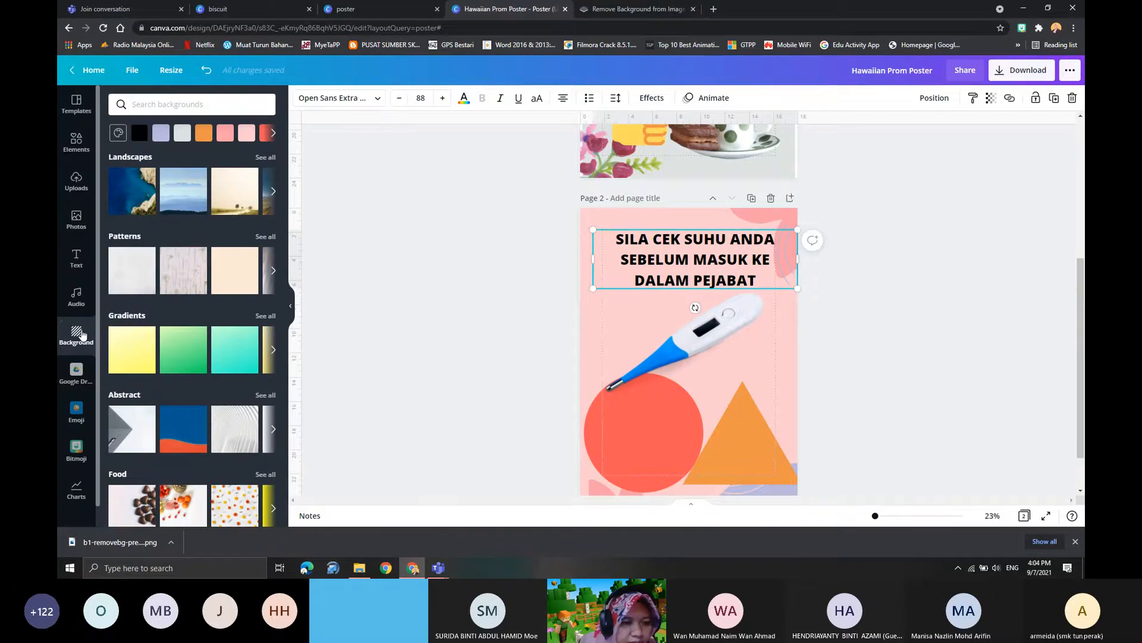
pyautogui.scroll(-3, 194, 400)
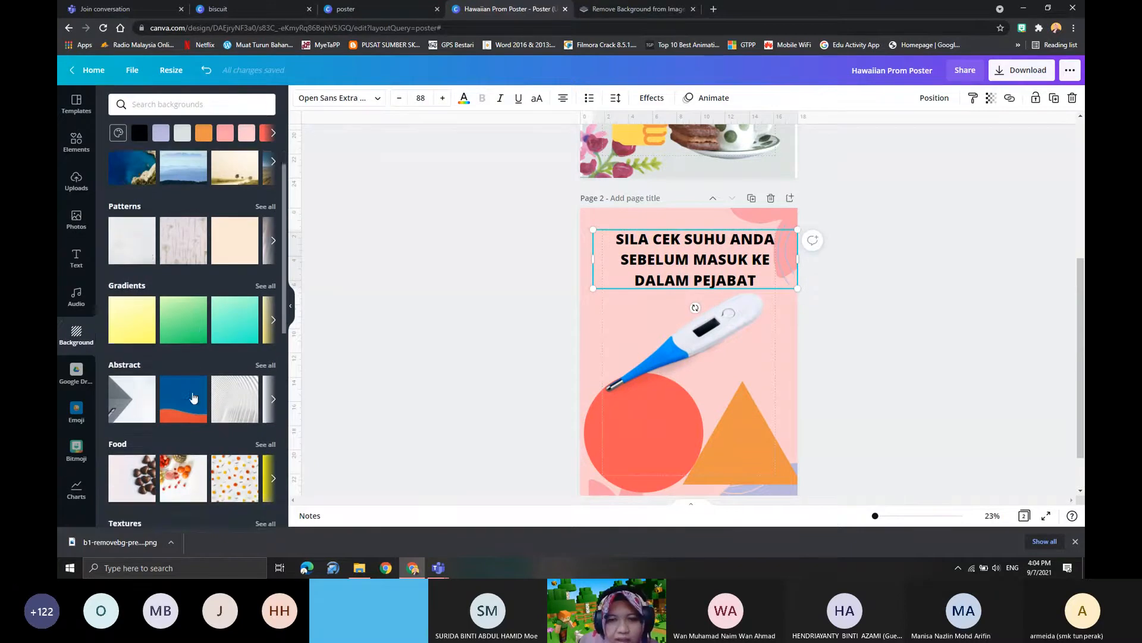
pyautogui.scroll(1, 230, 373)
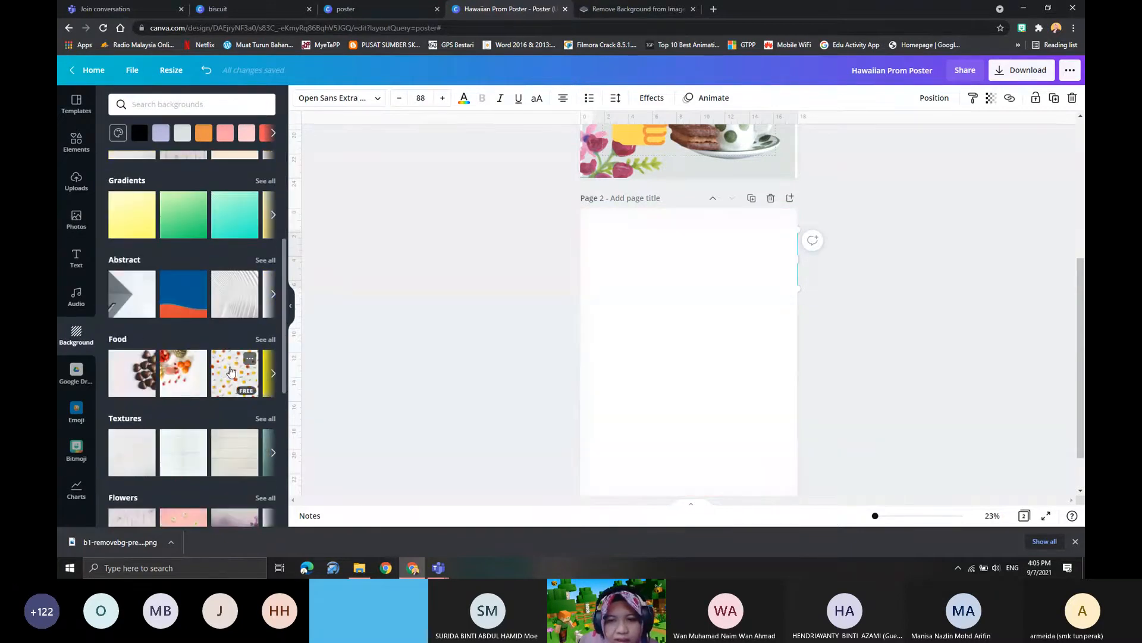
pyautogui.scroll(5, 617, 360)
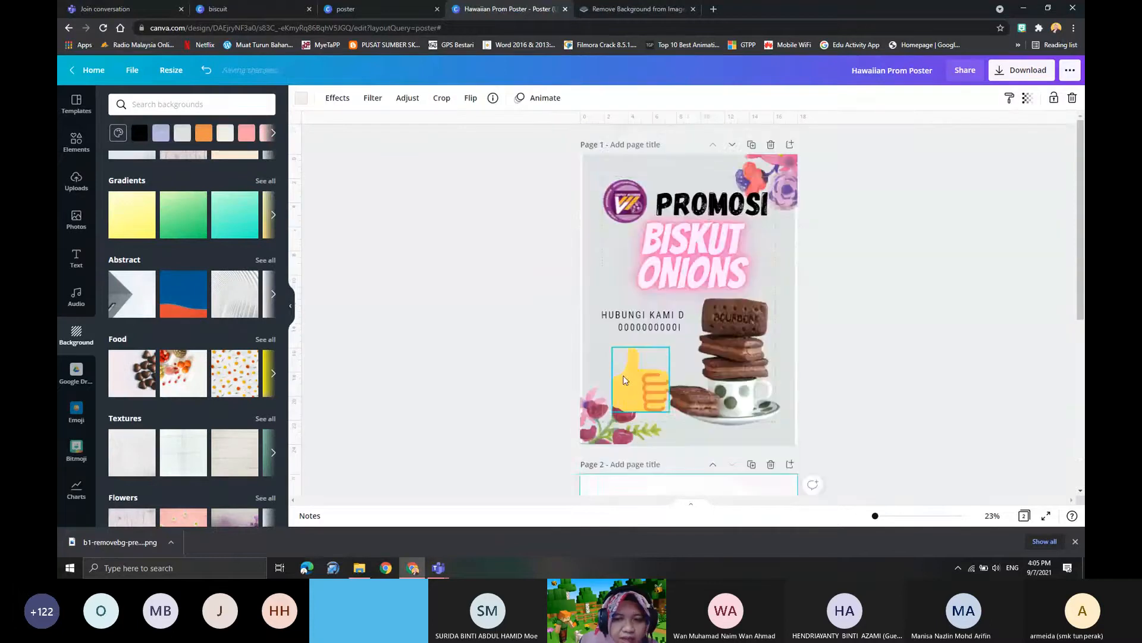
# - Look over both poster pages and browse the other background categories
pyautogui.scroll(-5, 655, 414)
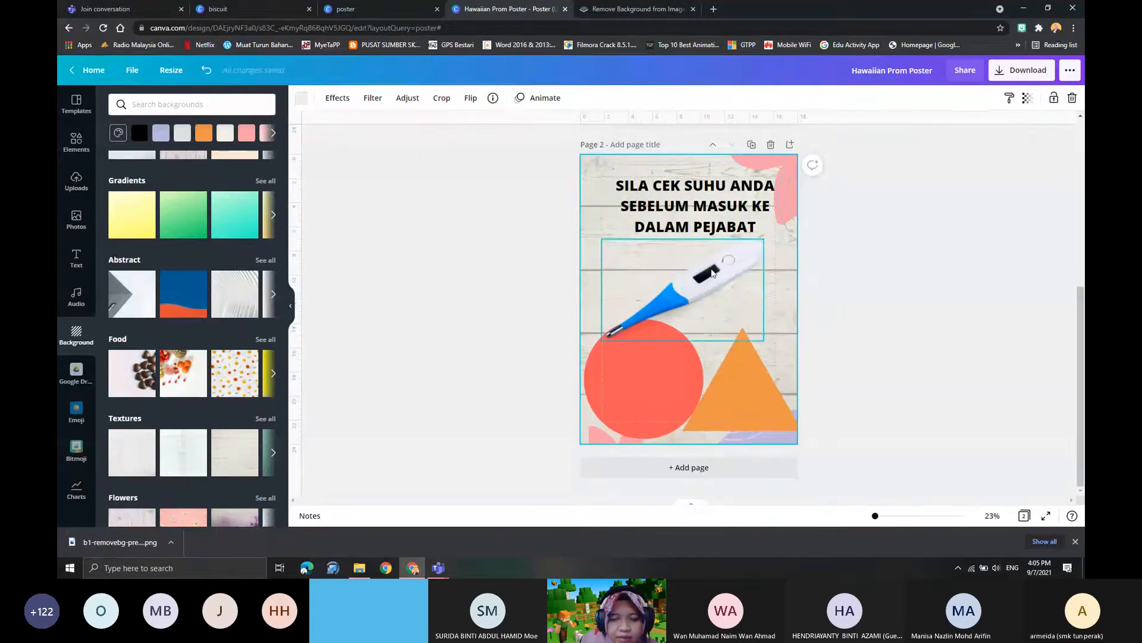
pyautogui.scroll(-2, 268, 458)
pyautogui.scroll(3, 702, 328)
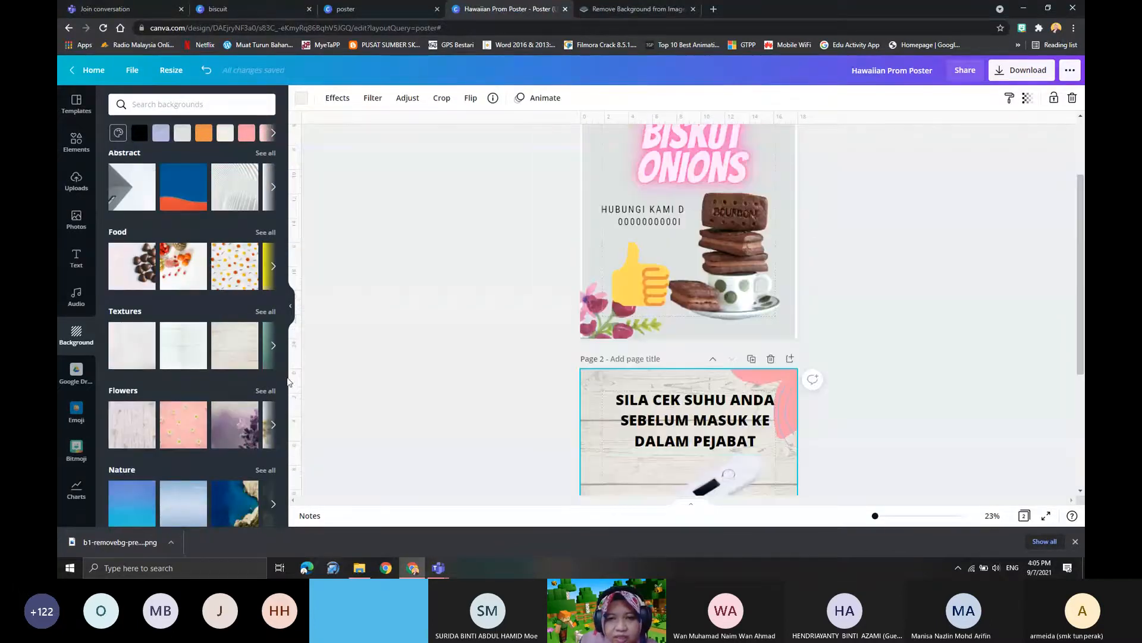
pyautogui.scroll(-3, 676, 393)
pyautogui.scroll(2, 672, 386)
pyautogui.scroll(-1, 676, 405)
pyautogui.scroll(-1, 181, 403)
pyautogui.scroll(-2, 180, 402)
pyautogui.scroll(5, 163, 322)
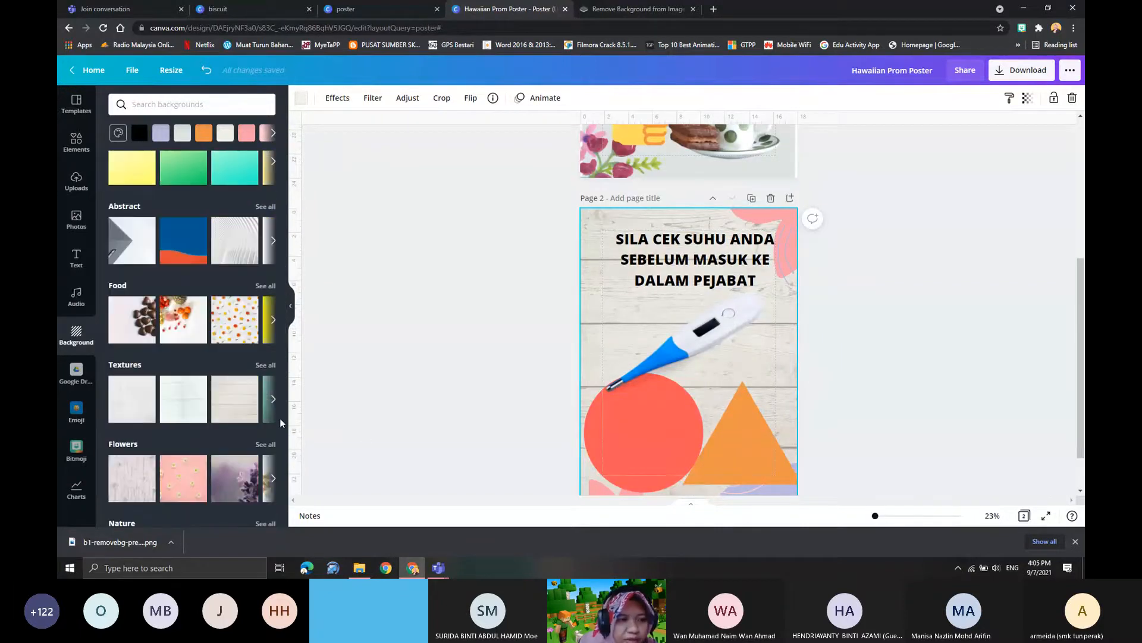
# - Look through the audio and text options and the photo, graphic, video and audio results for "shapes"
pyautogui.click(76, 294)
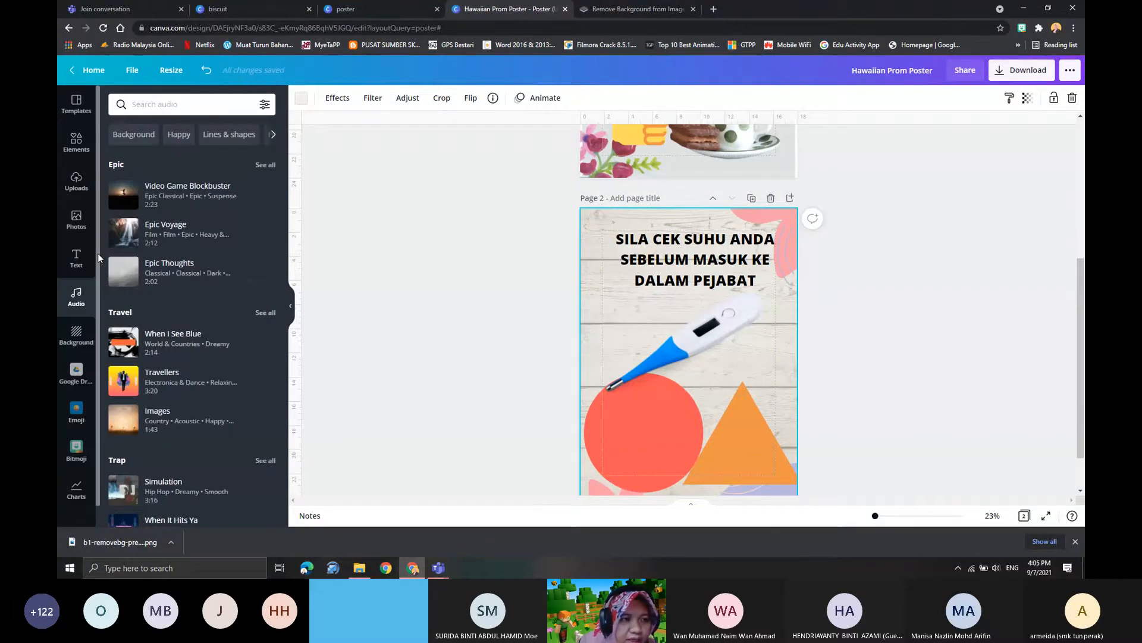
pyautogui.click(75, 266)
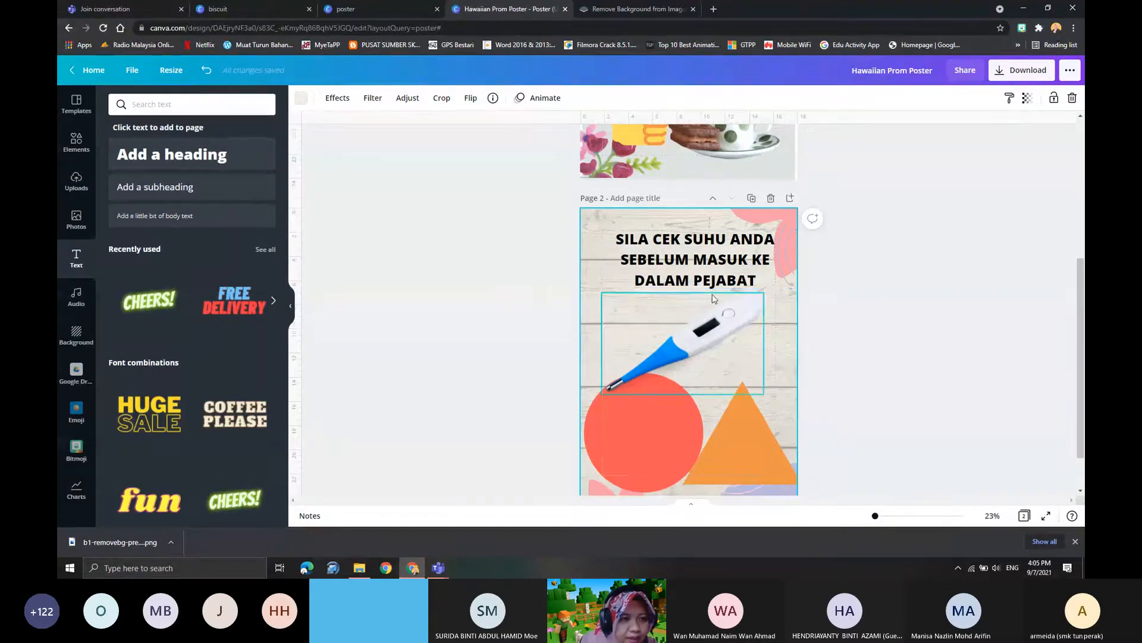
pyautogui.scroll(4, 714, 297)
pyautogui.click(76, 142)
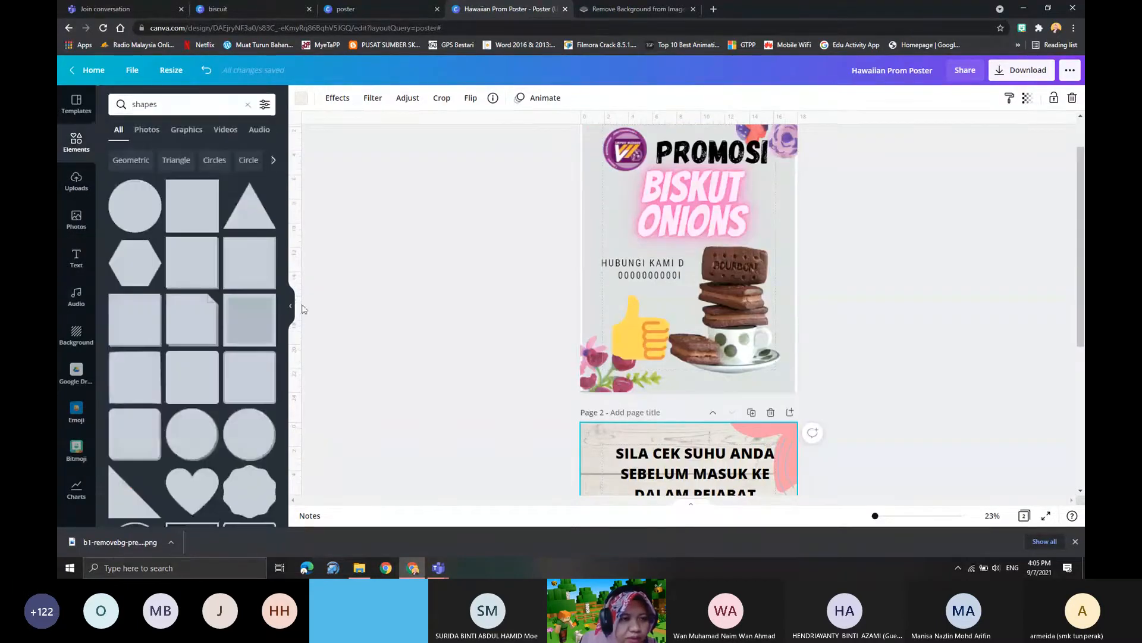
pyautogui.click(143, 132)
pyautogui.click(200, 133)
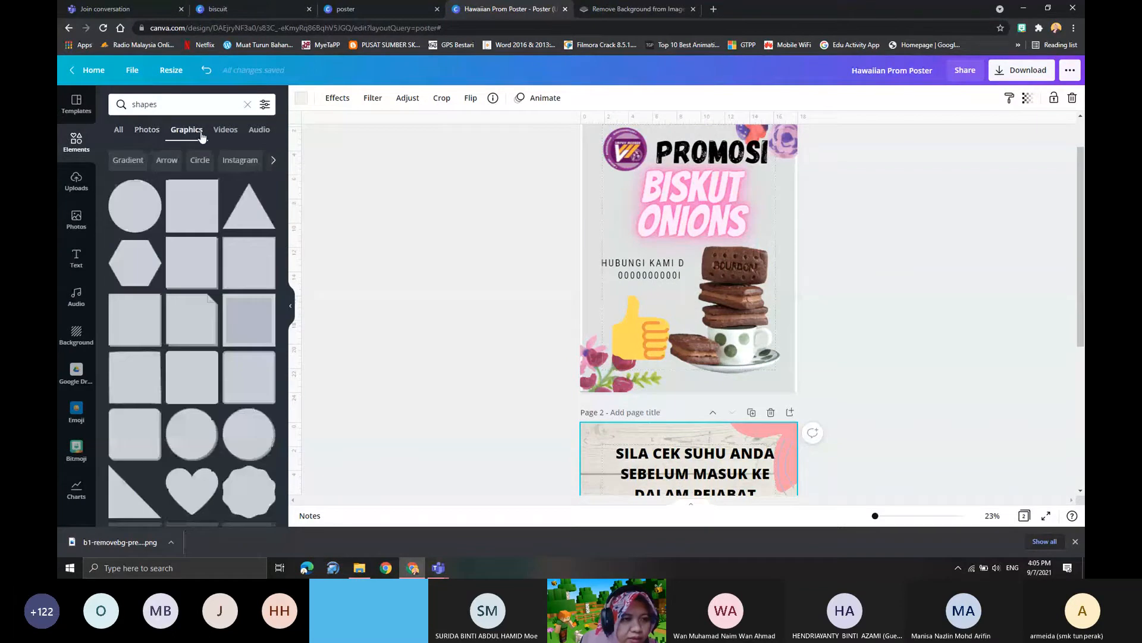
pyautogui.click(226, 131)
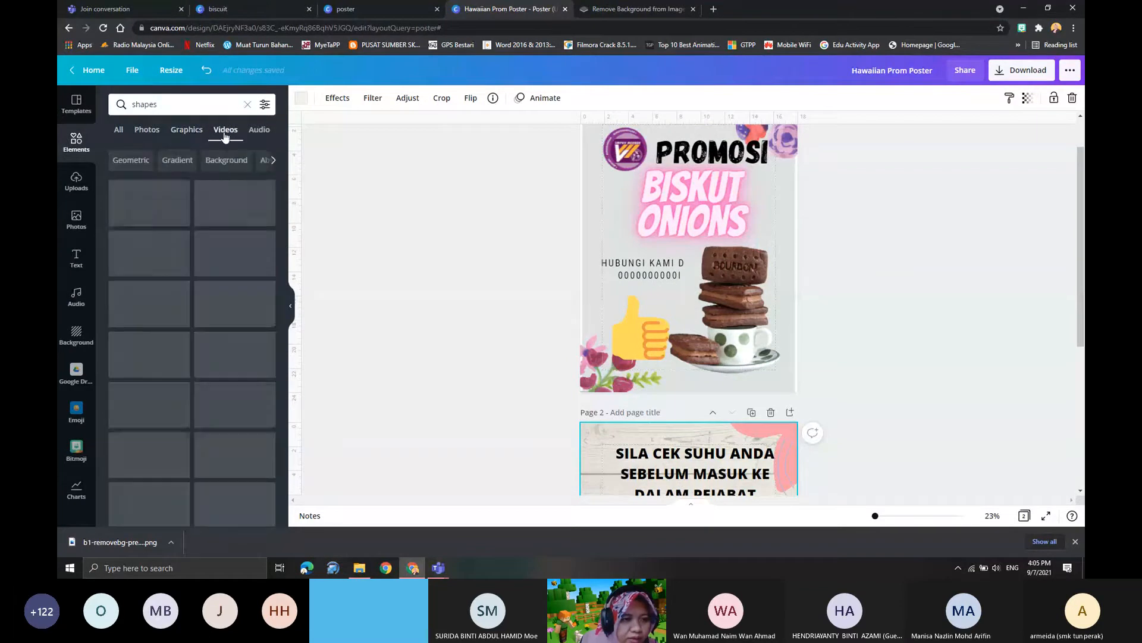
pyautogui.click(256, 132)
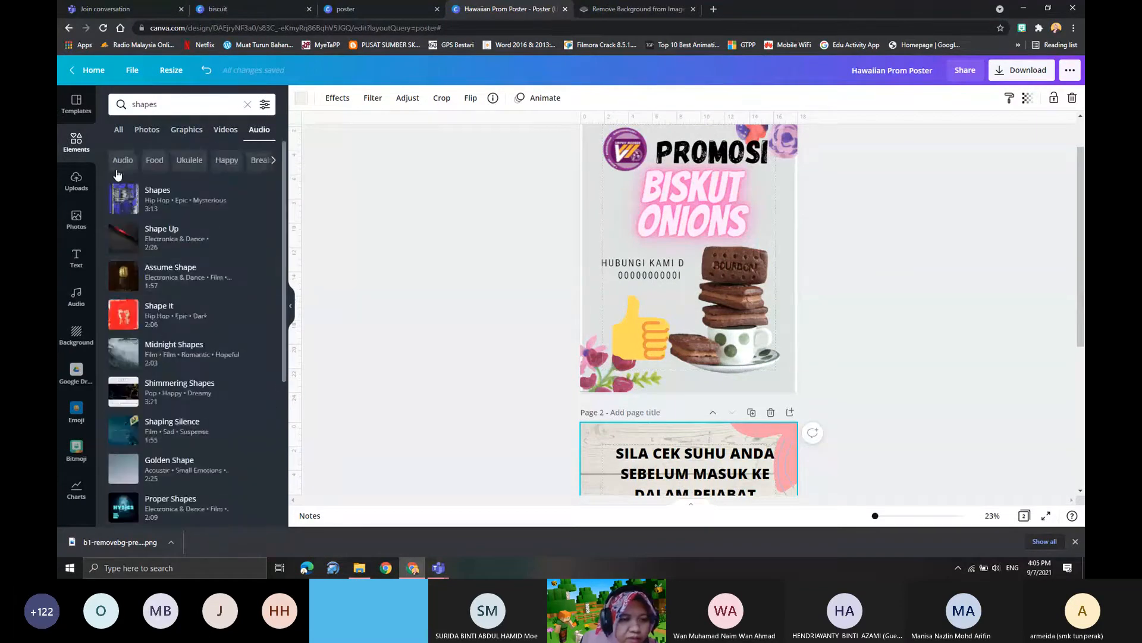
pyautogui.click(119, 130)
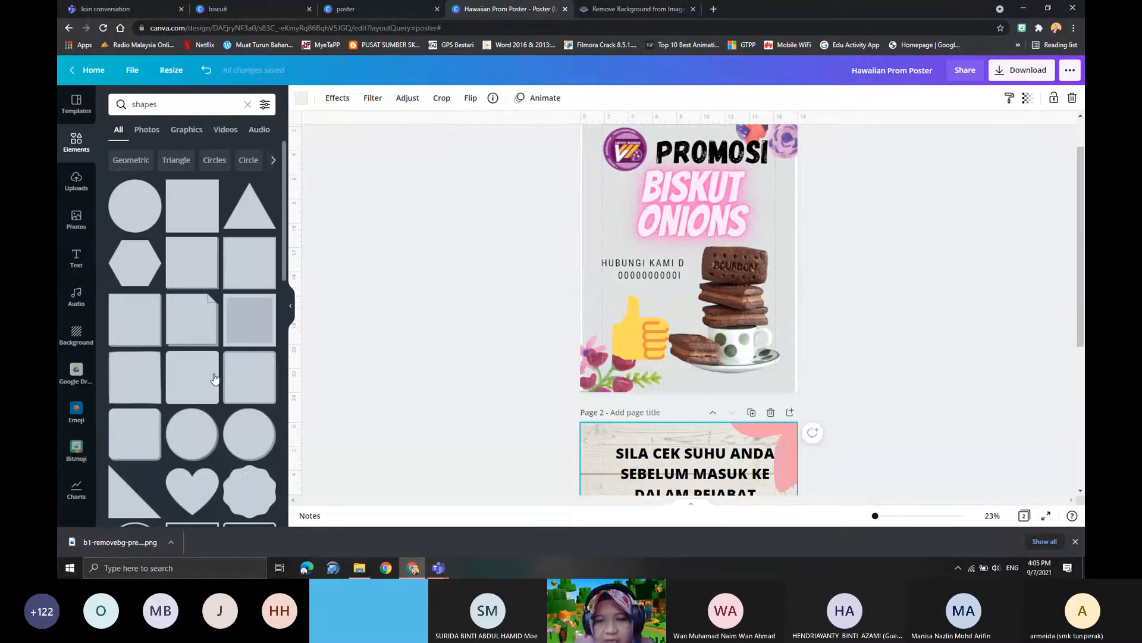
# - Review the layouts of the biscuit promotion poster and the temperature-check notice
pyautogui.scroll(-5, 726, 471)
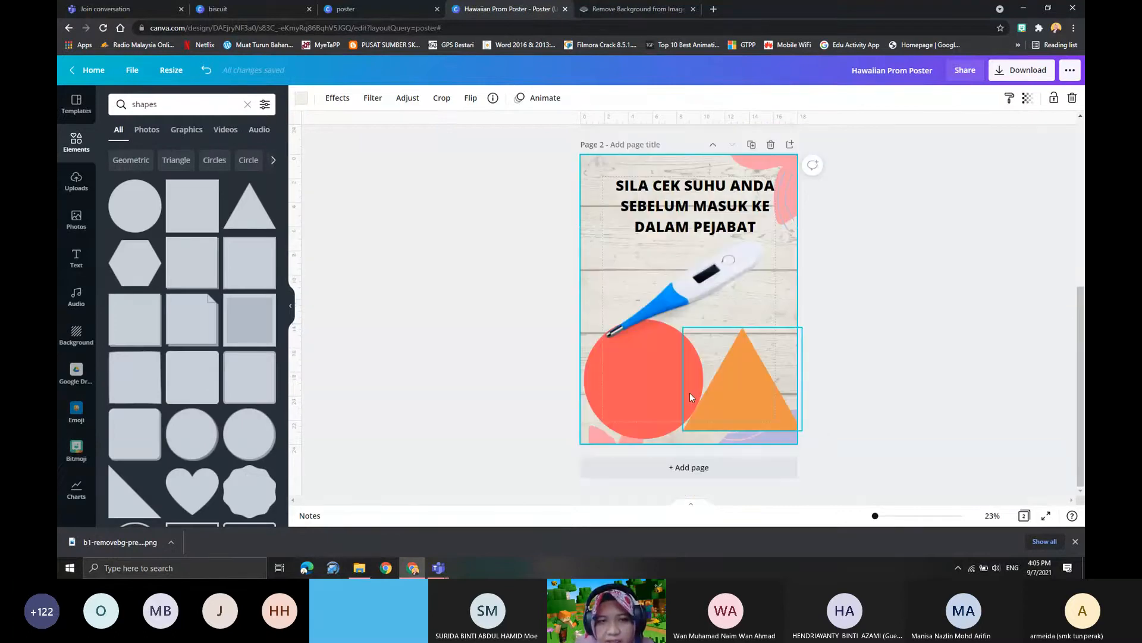
pyautogui.click(734, 334)
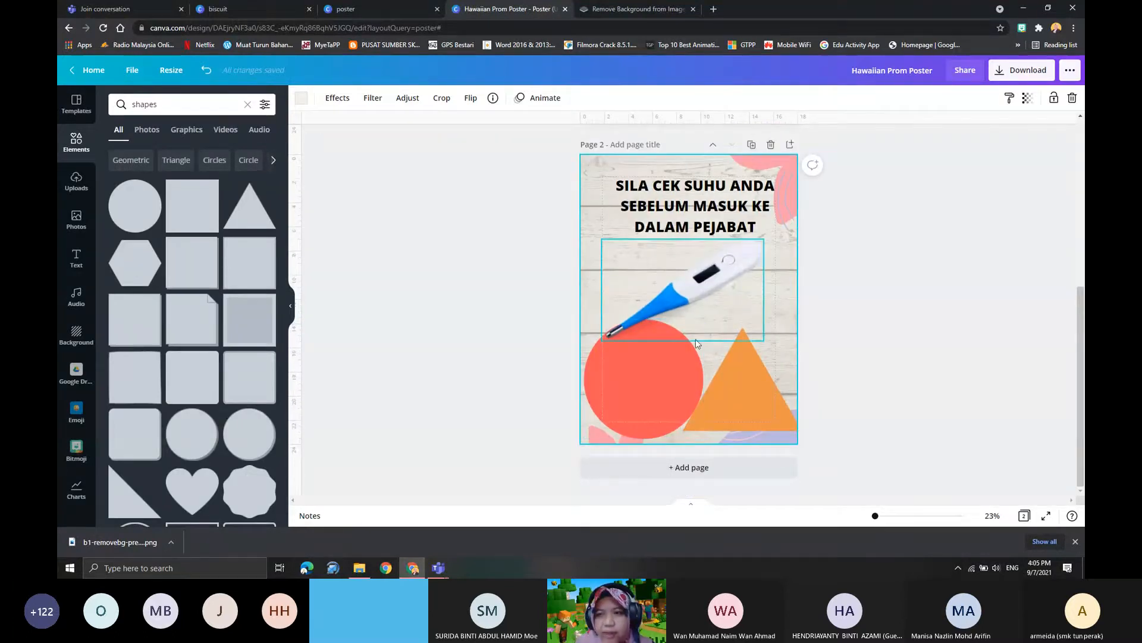
pyautogui.scroll(4, 734, 357)
pyautogui.scroll(-3, 735, 388)
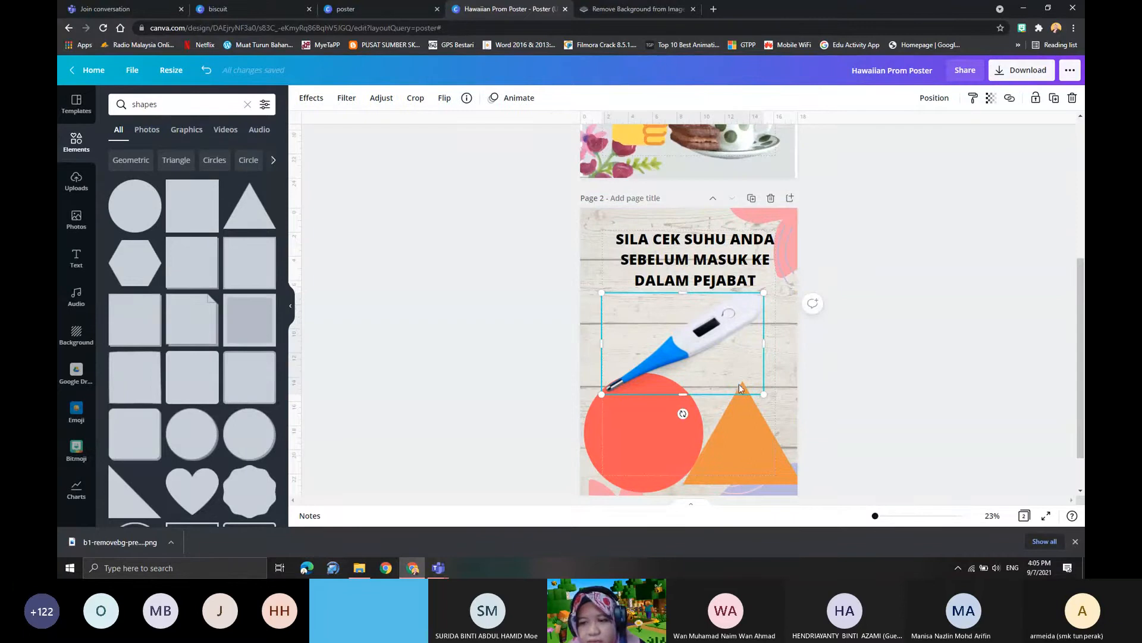
pyautogui.scroll(1, 735, 390)
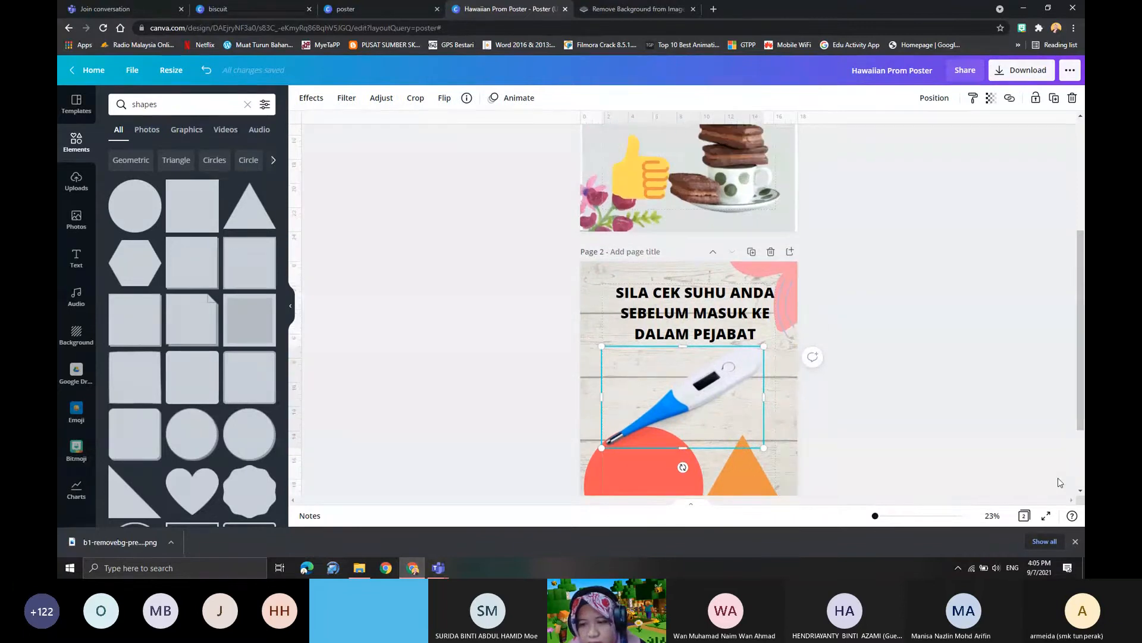
pyautogui.scroll(4, 722, 384)
pyautogui.scroll(-5, 723, 384)
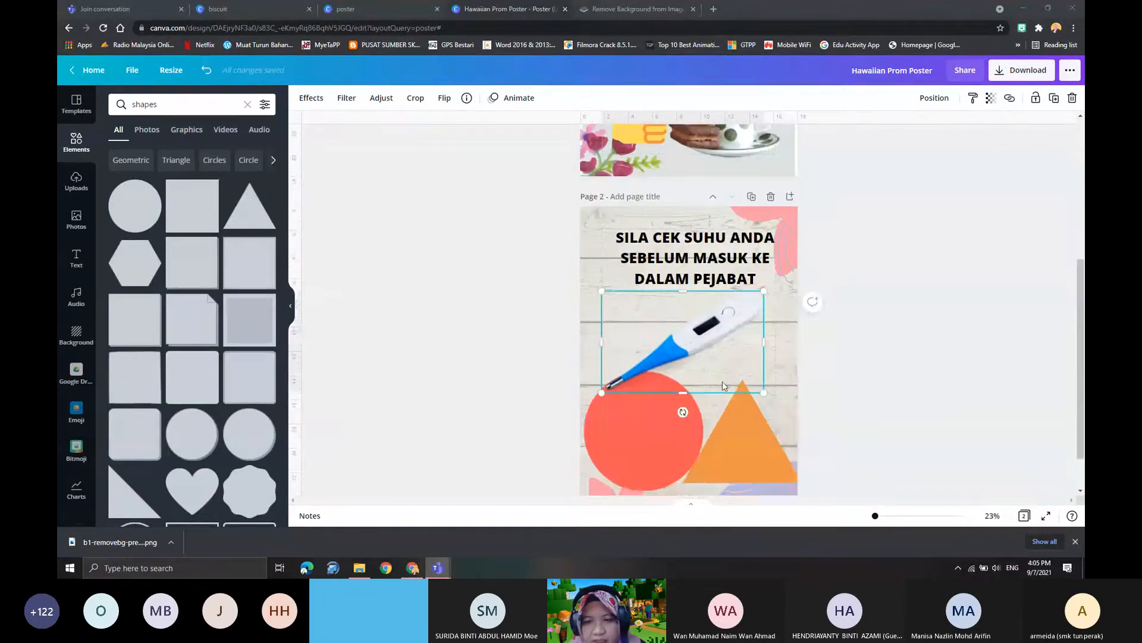
pyautogui.scroll(3, 668, 316)
pyautogui.scroll(2, 668, 316)
pyautogui.scroll(-3, 667, 316)
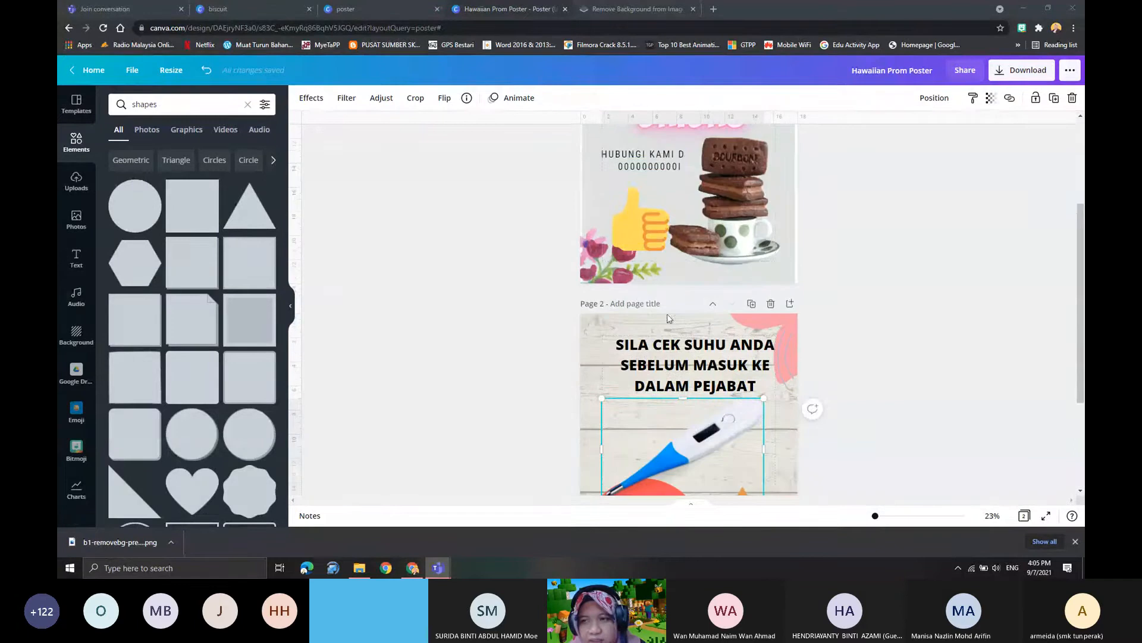
# - Open the download settings and limit the export to page 2 only
pyautogui.click(1019, 71)
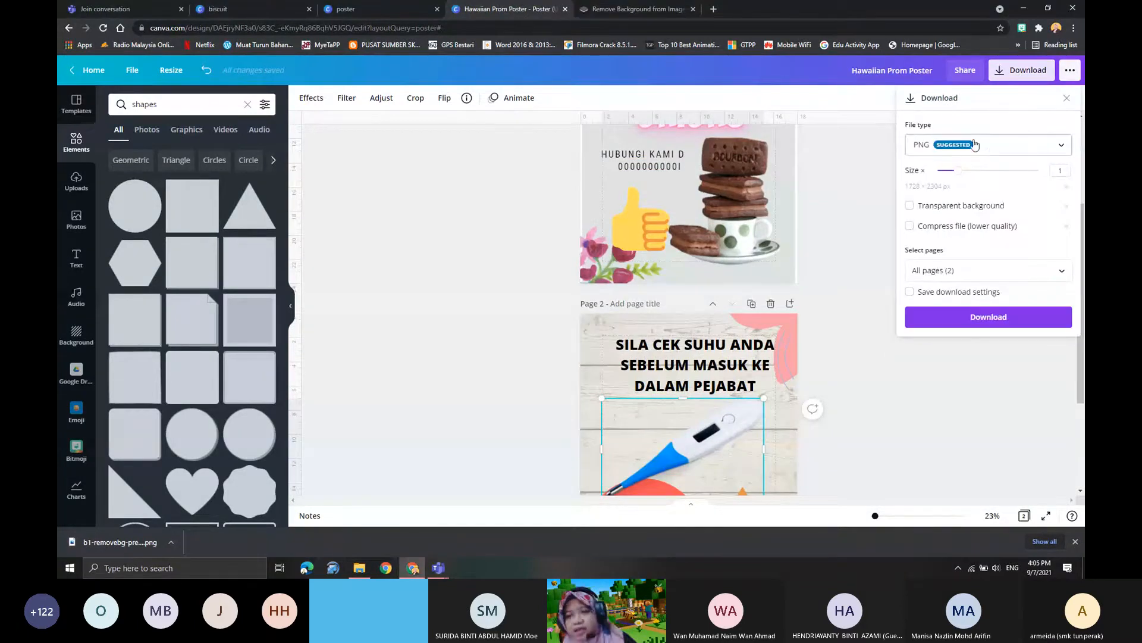
pyautogui.scroll(1, 657, 331)
pyautogui.scroll(-2, 656, 331)
pyautogui.scroll(3, 714, 299)
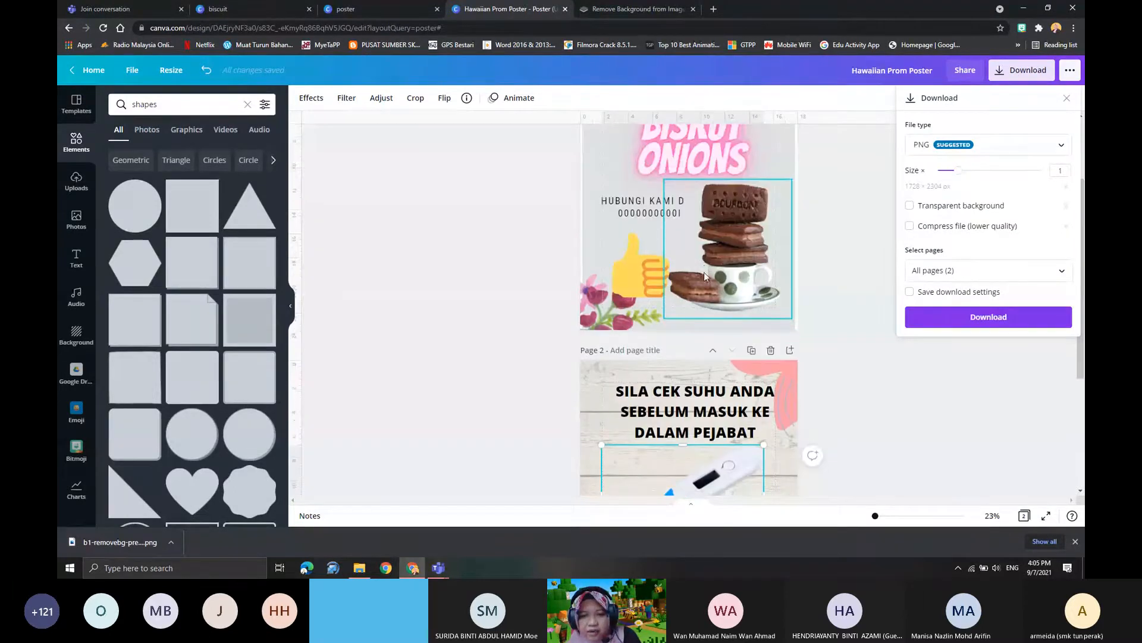
pyautogui.scroll(2, 707, 424)
pyautogui.scroll(-1, 707, 423)
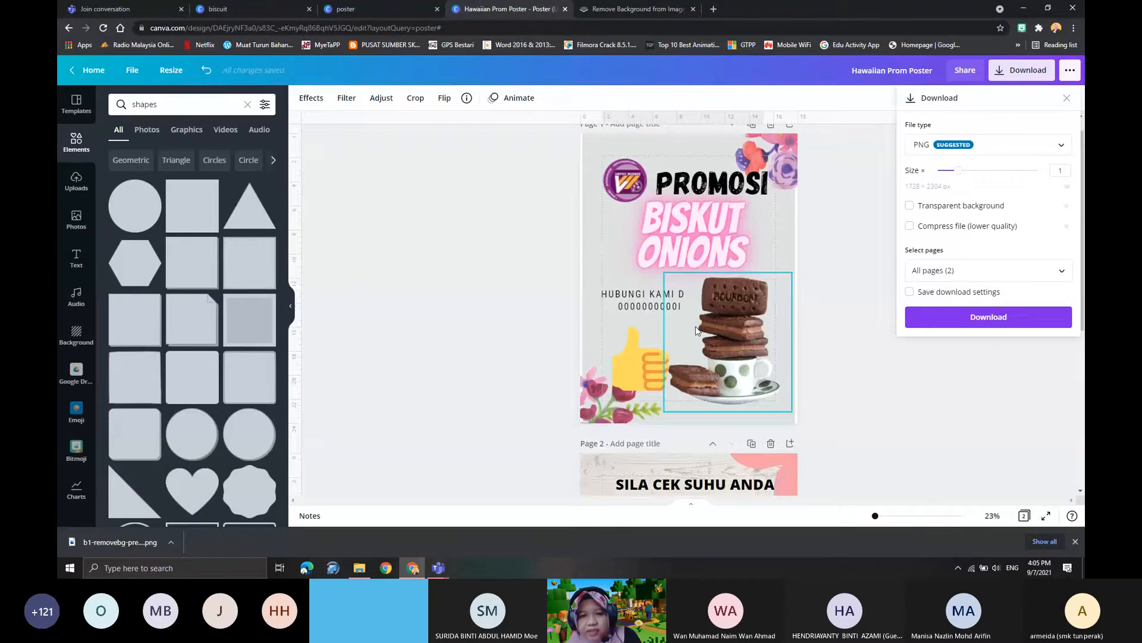
pyautogui.scroll(-2, 699, 348)
pyautogui.scroll(1, 705, 336)
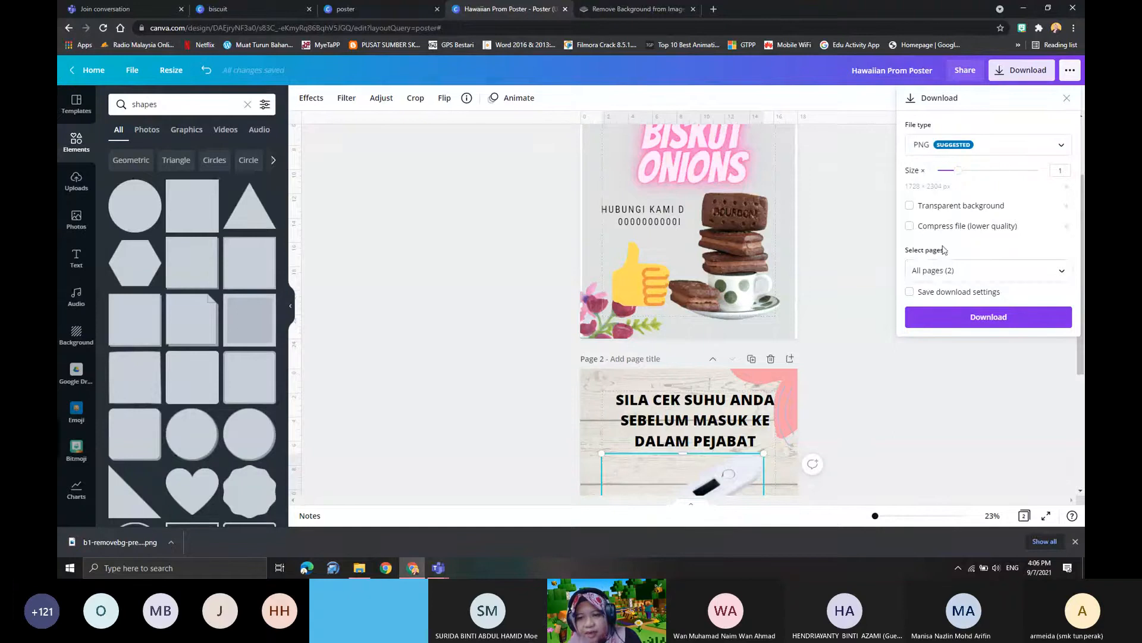
pyautogui.click(944, 270)
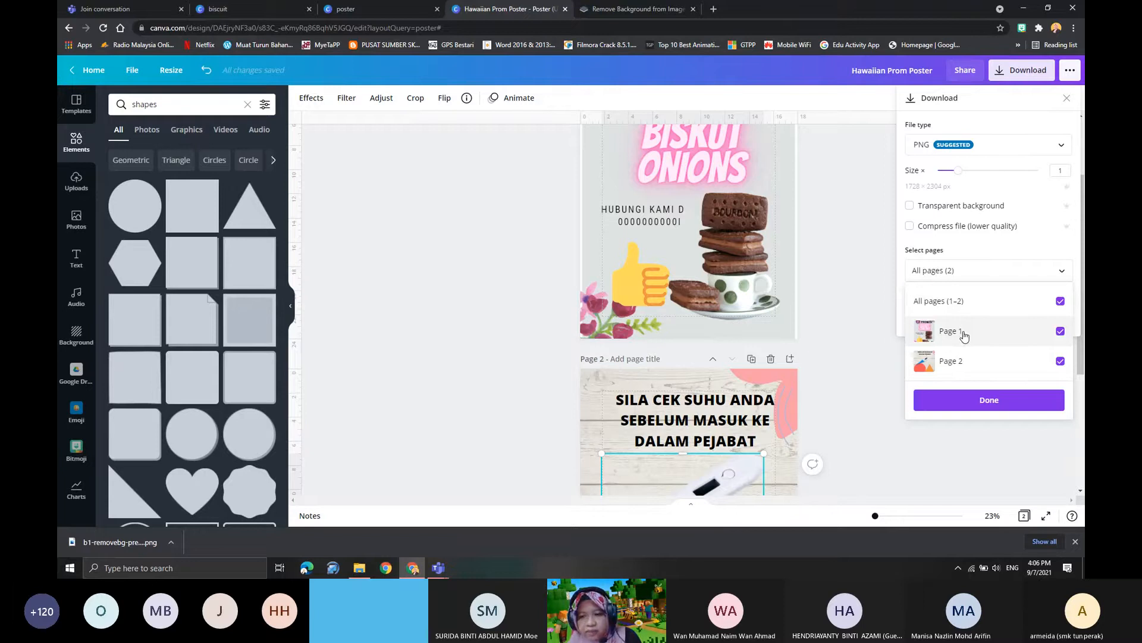
pyautogui.click(965, 336)
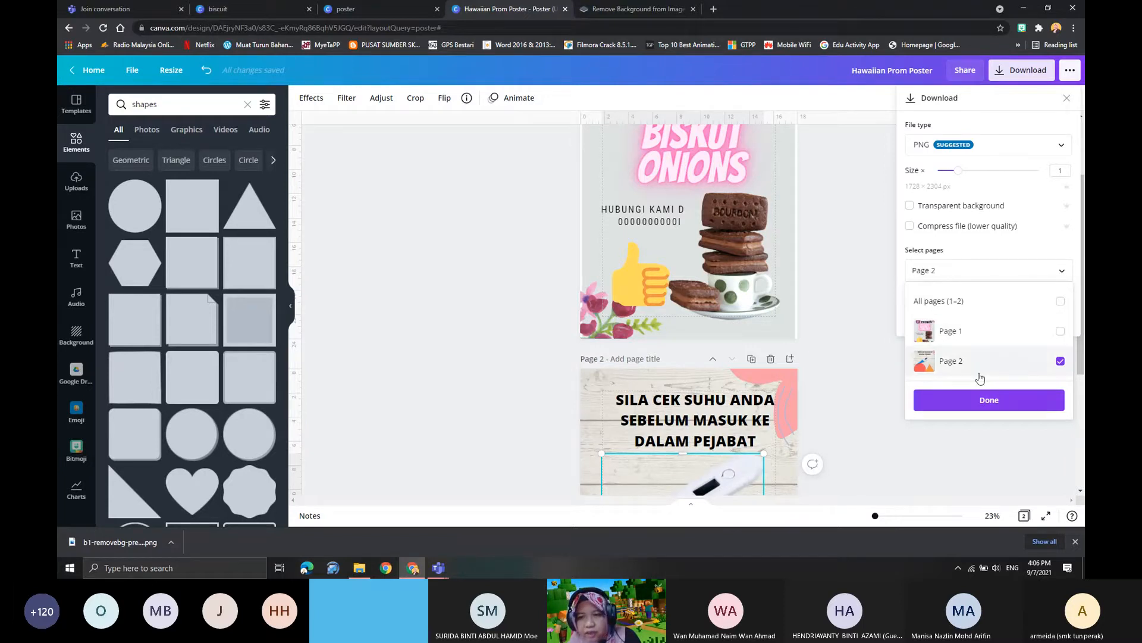
pyautogui.click(995, 250)
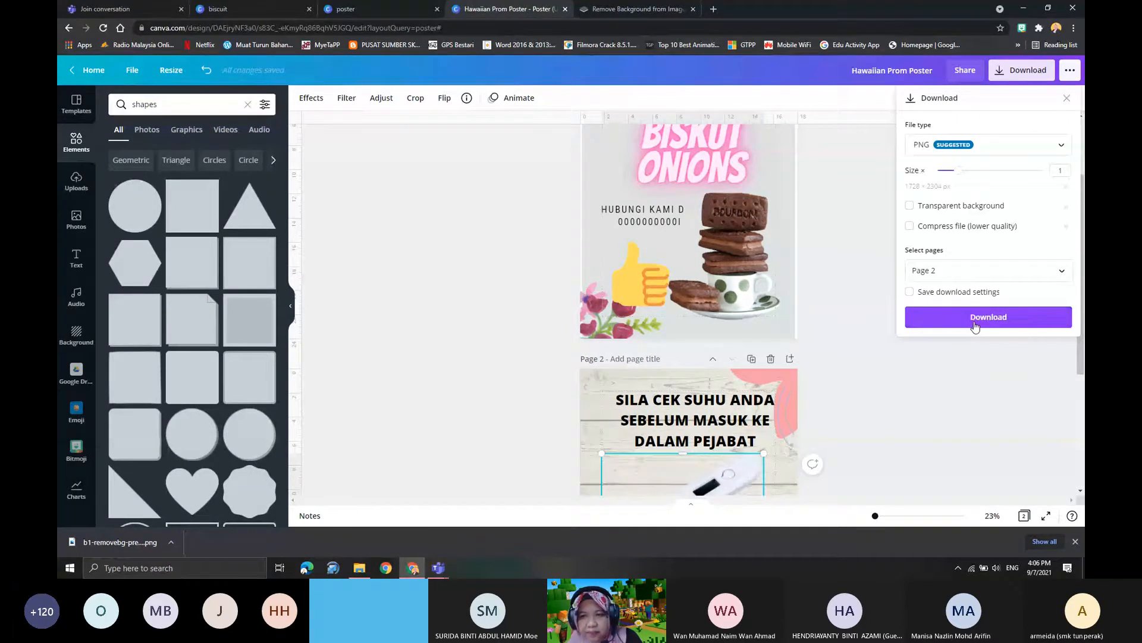
# - Keep PNG as the file type, download page 2, and dismiss the sharing offer
pyautogui.click(929, 145)
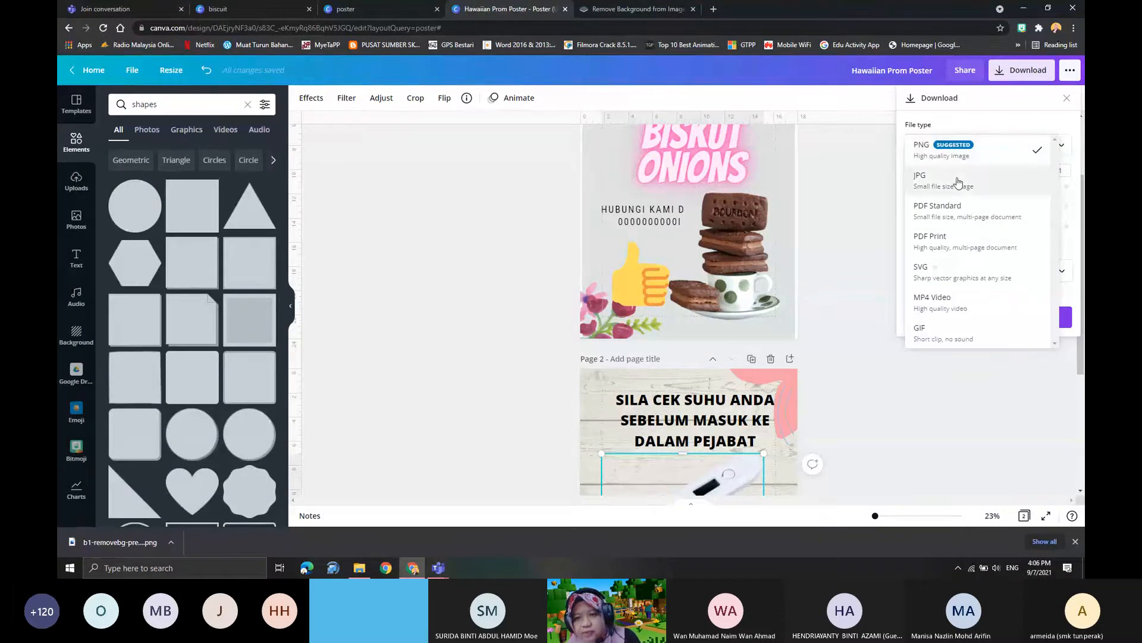
pyautogui.click(962, 153)
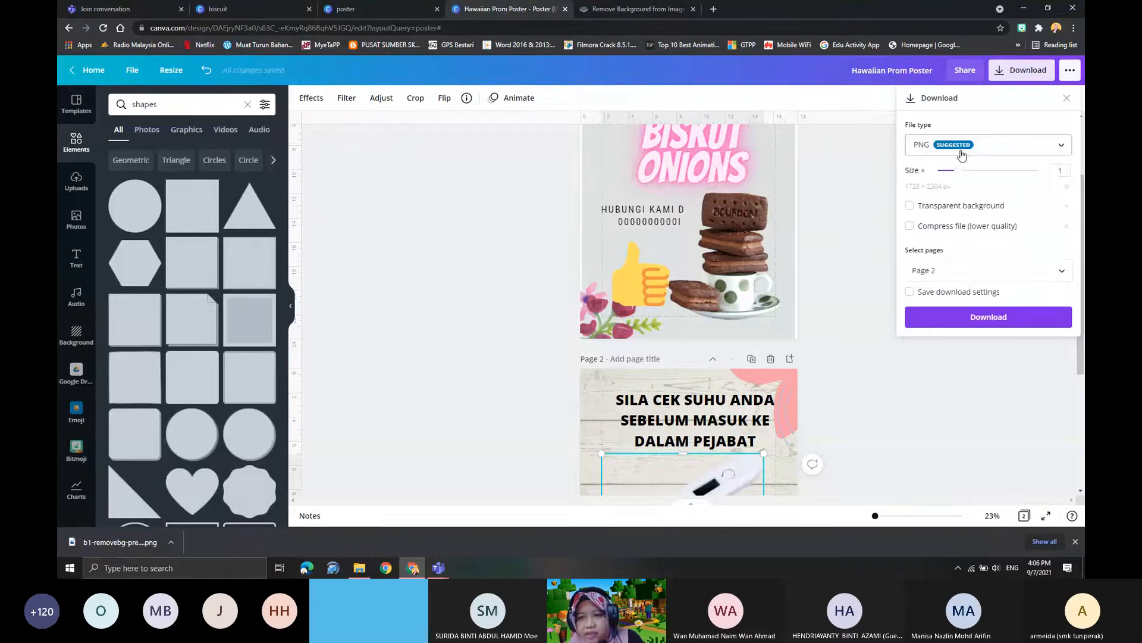
pyautogui.scroll(-2, 988, 228)
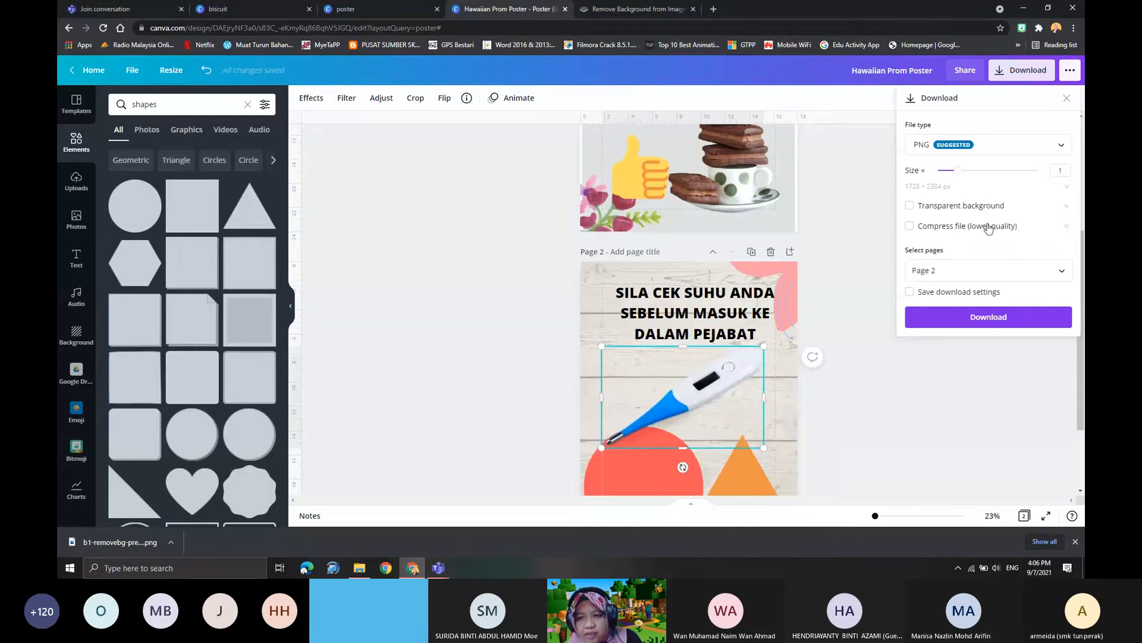
pyautogui.click(979, 322)
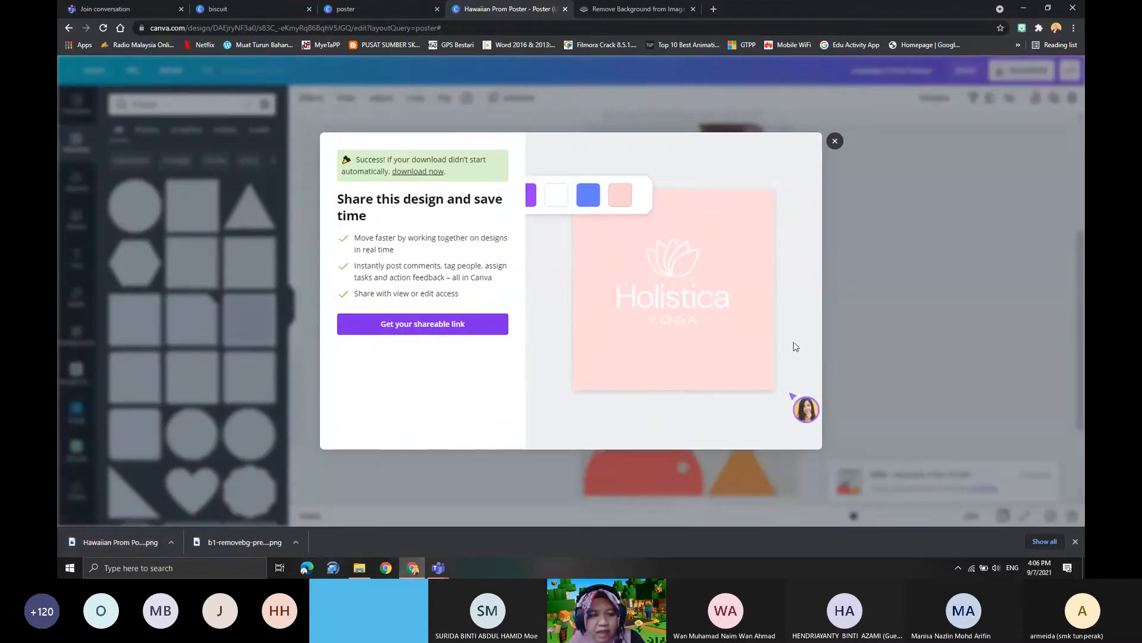
pyautogui.click(835, 143)
# - Open the downloaded Hawaiian Prom Poster PNG to check it, and close the image viewer
pyautogui.scroll(5, 816, 270)
pyautogui.click(149, 540)
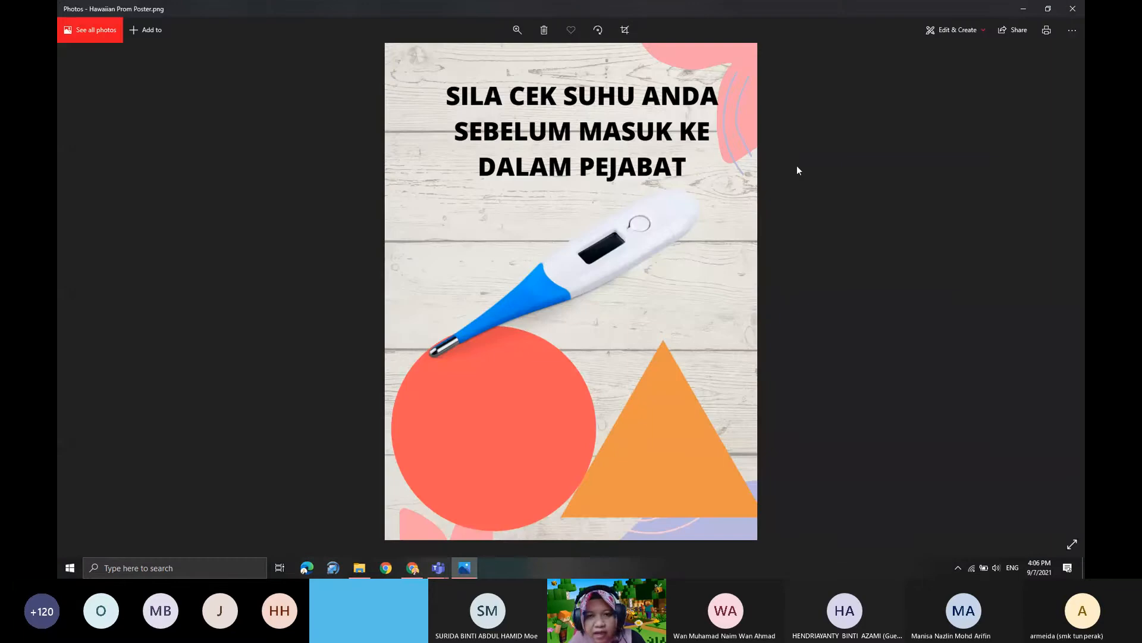
pyautogui.click(1073, 9)
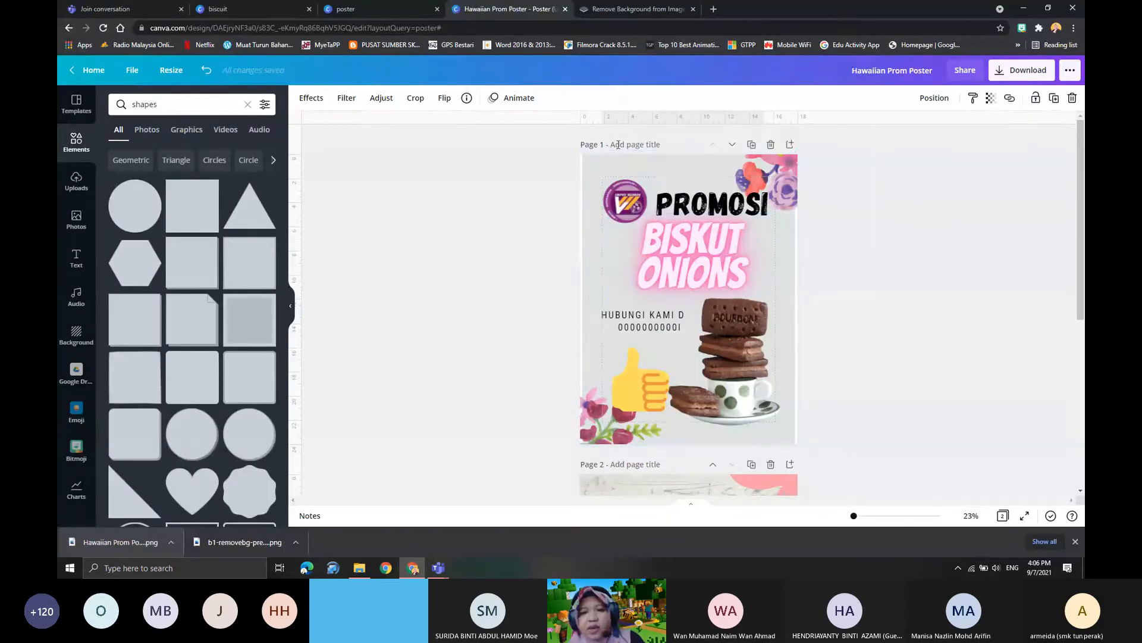
# - Copy the link that lets others edit the design and send it in the Microsoft Teams meeting chat
pyautogui.click(965, 72)
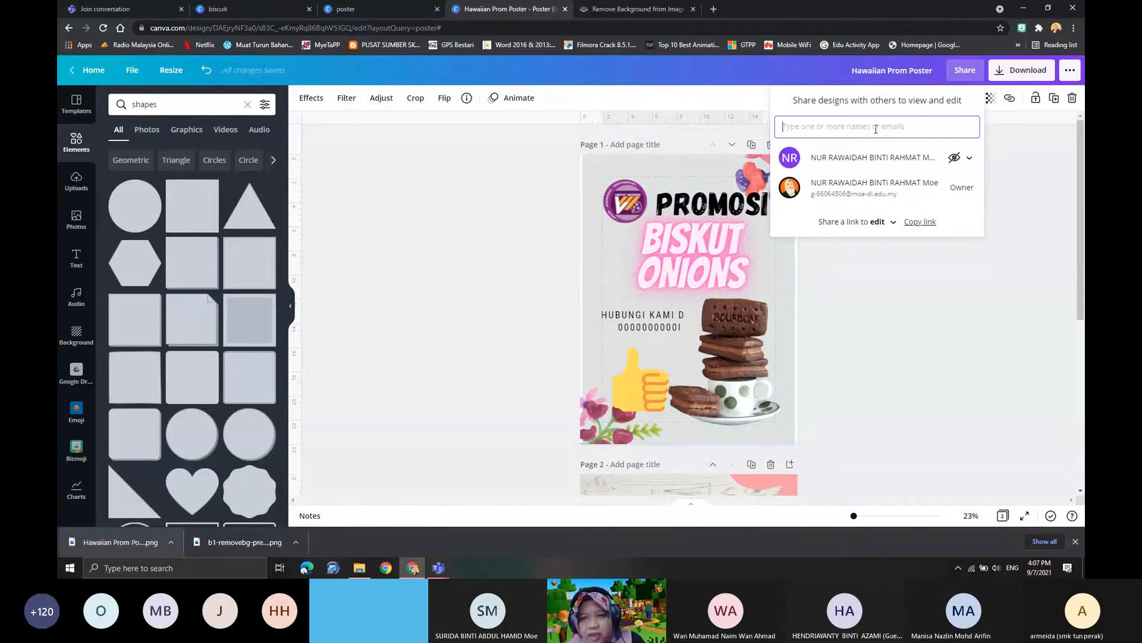
pyautogui.click(916, 223)
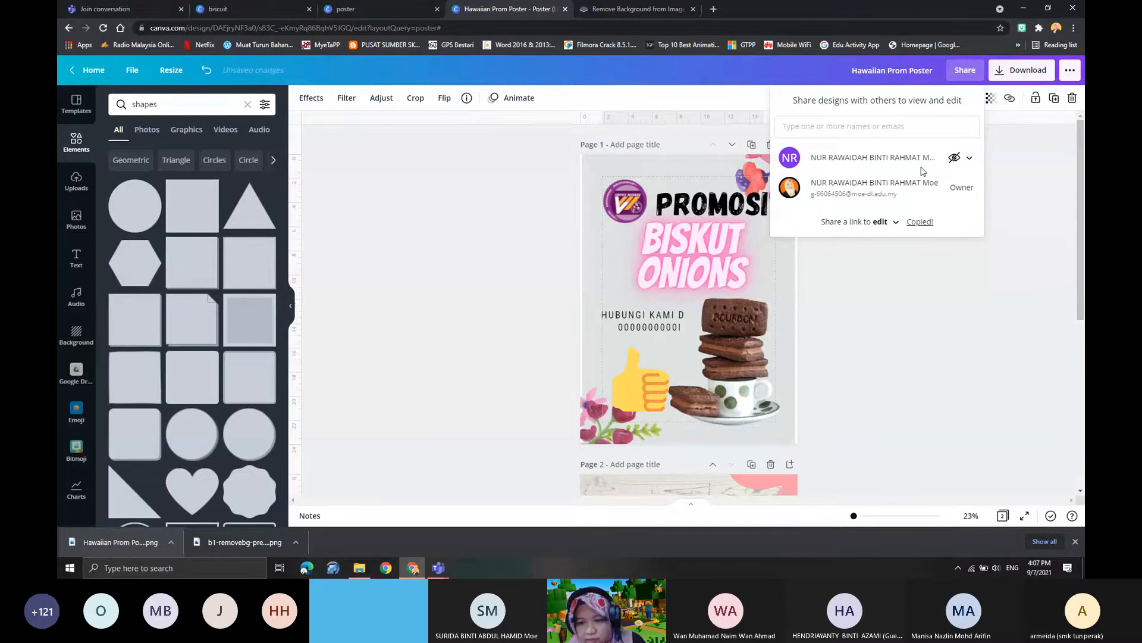
pyautogui.click(438, 567)
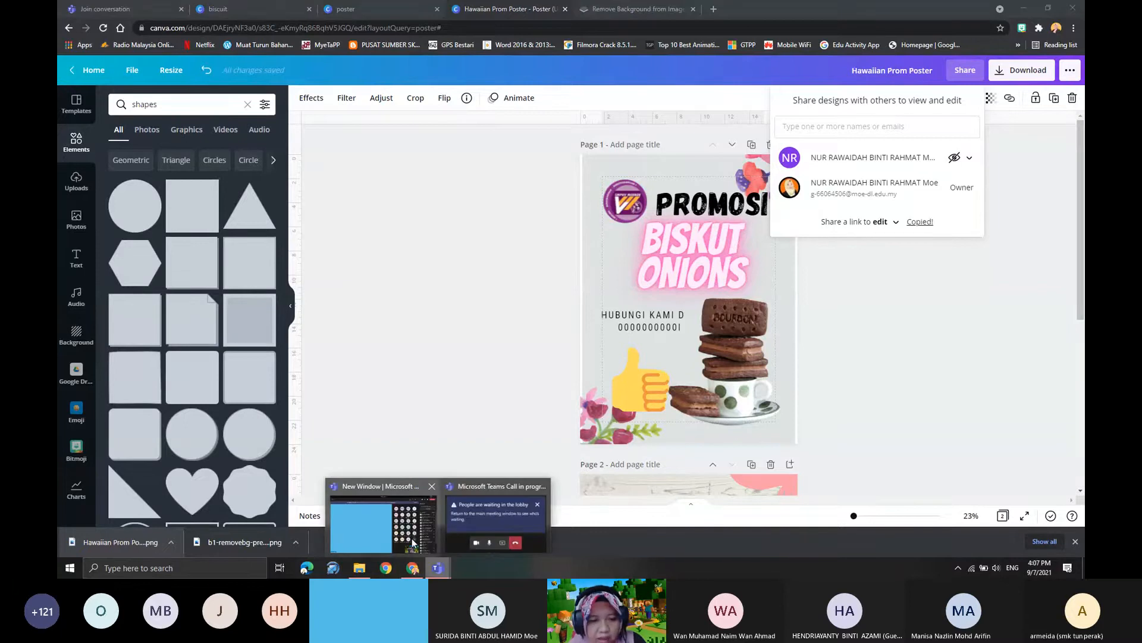
pyautogui.click(378, 534)
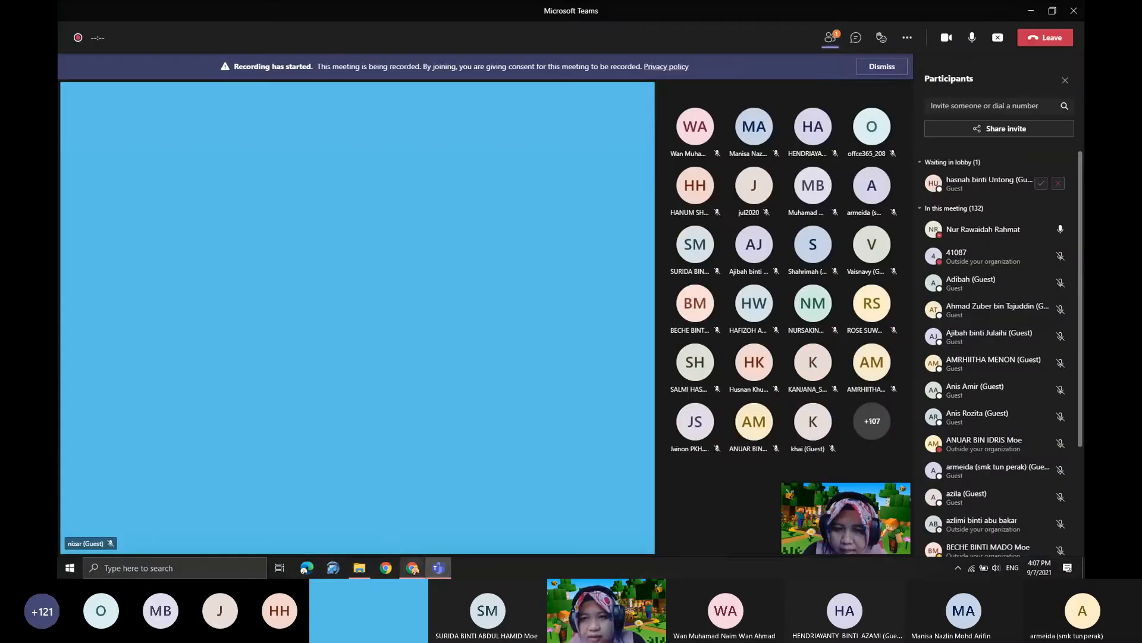
pyautogui.click(855, 40)
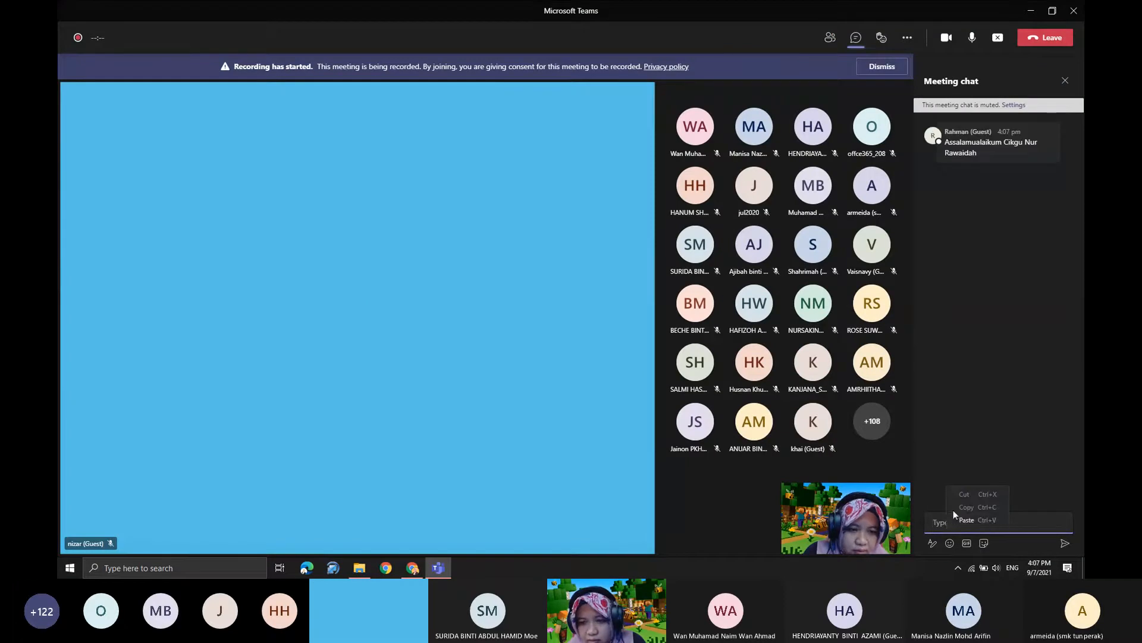
pyautogui.hotkey('ctrl', 'v')
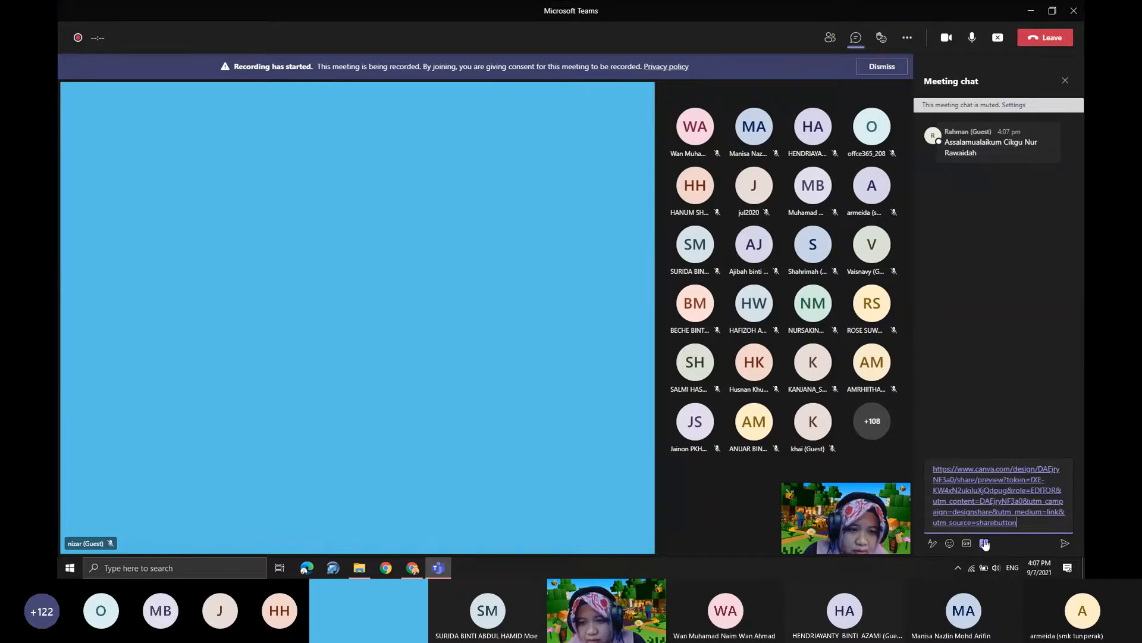
pyautogui.press('Return')
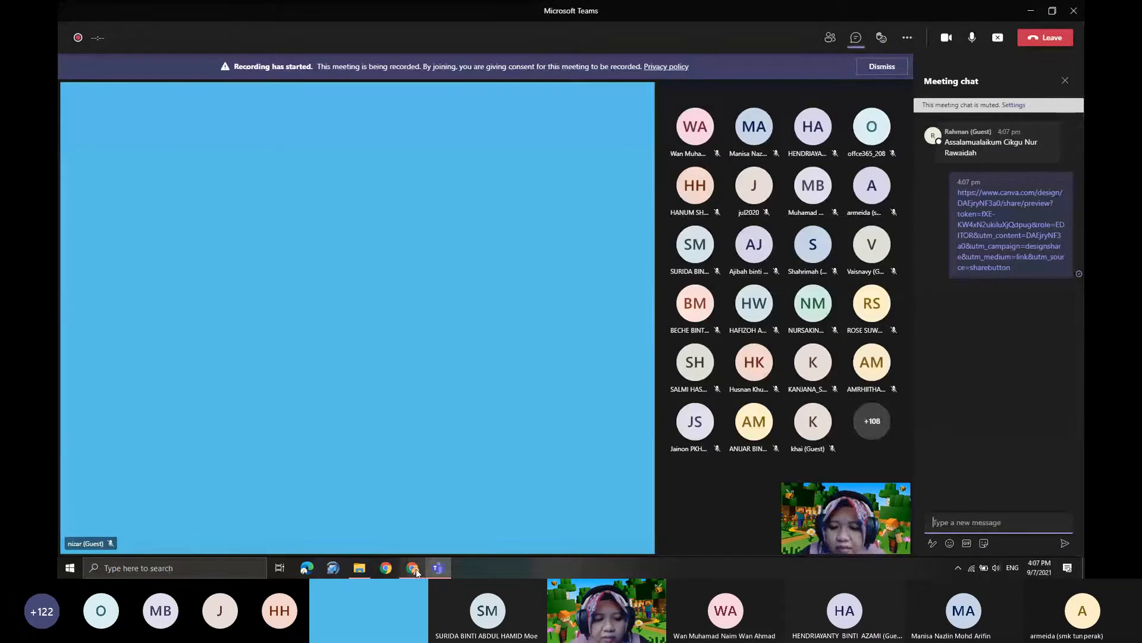
# - Return to the Canva design in the browser, dismiss the sharing options, and review the poster and notice pages
pyautogui.click(422, 570)
pyautogui.click(989, 253)
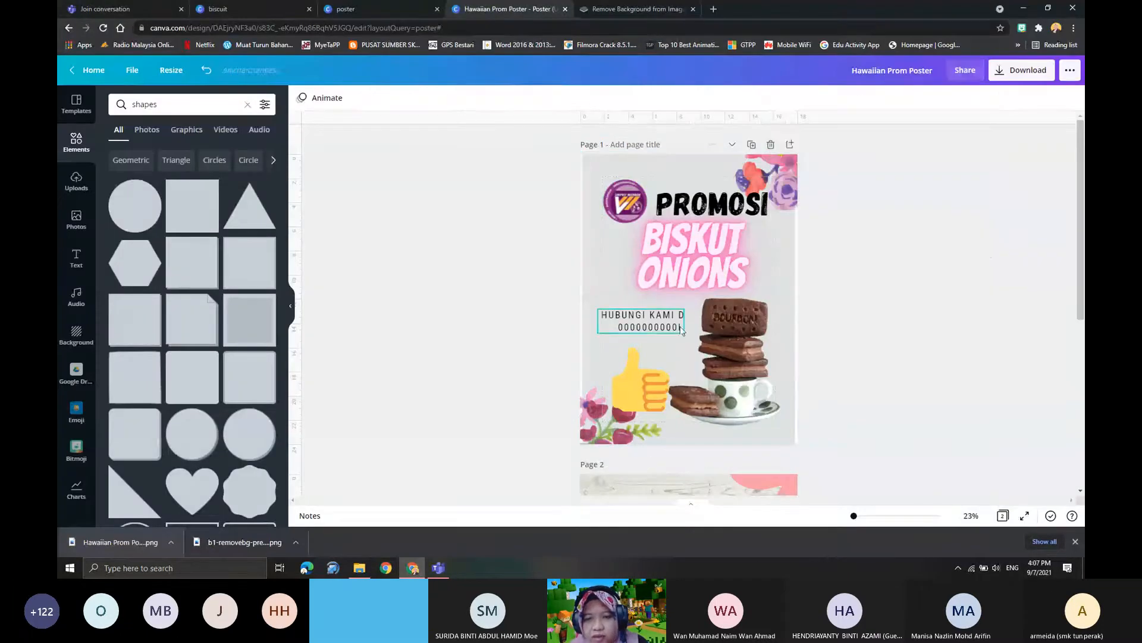
pyautogui.scroll(-5, 696, 327)
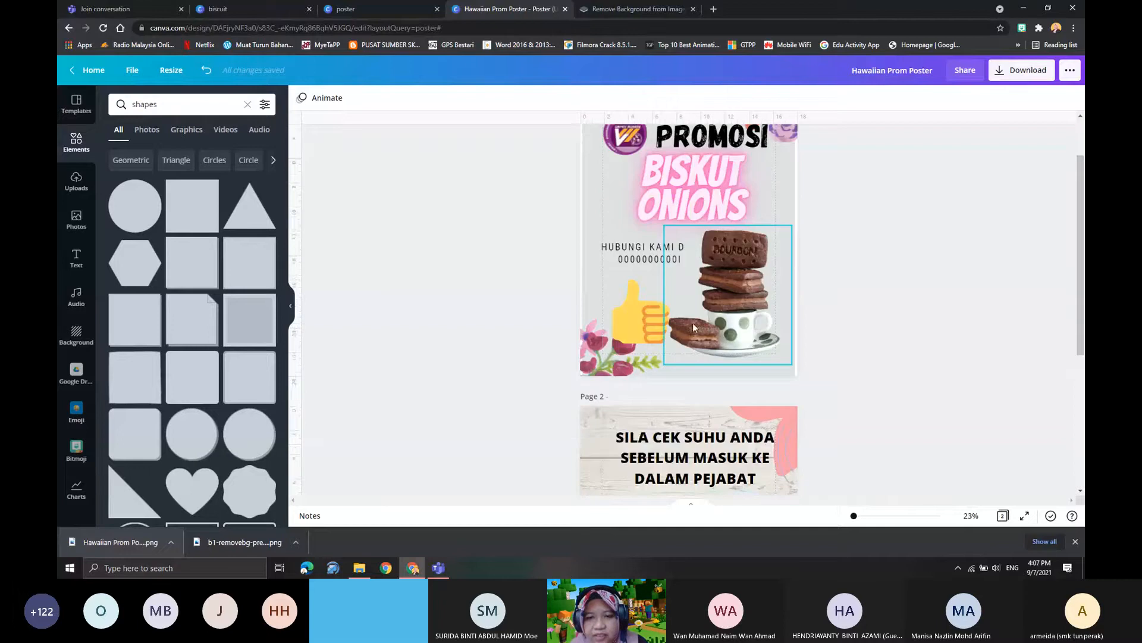
pyautogui.scroll(5, 741, 417)
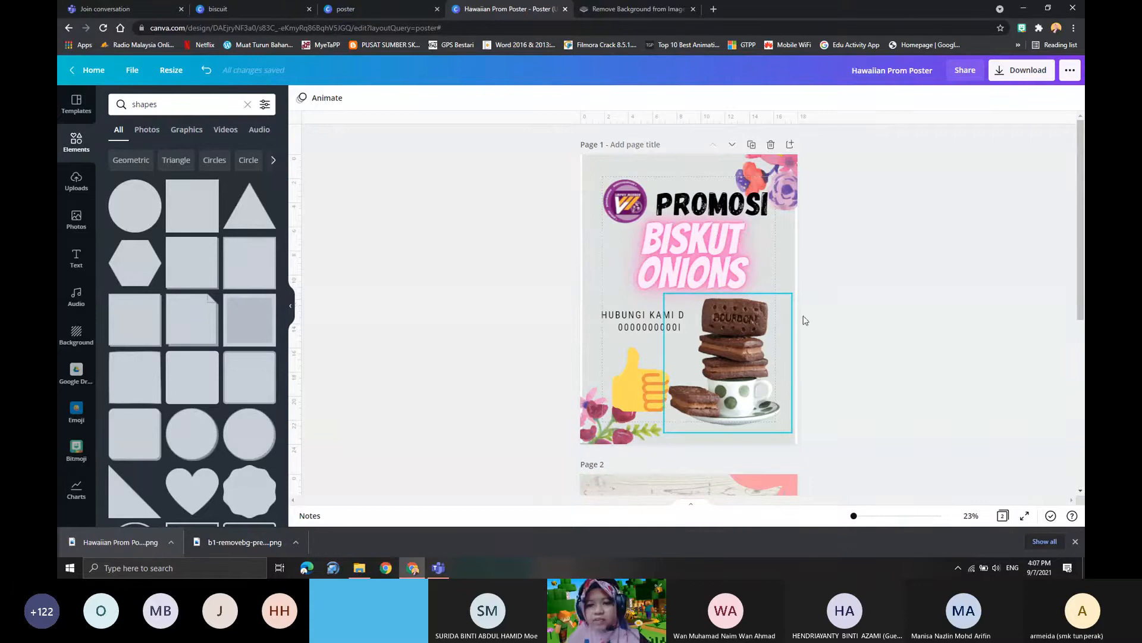
pyautogui.scroll(-3, 723, 348)
pyautogui.scroll(3, 722, 347)
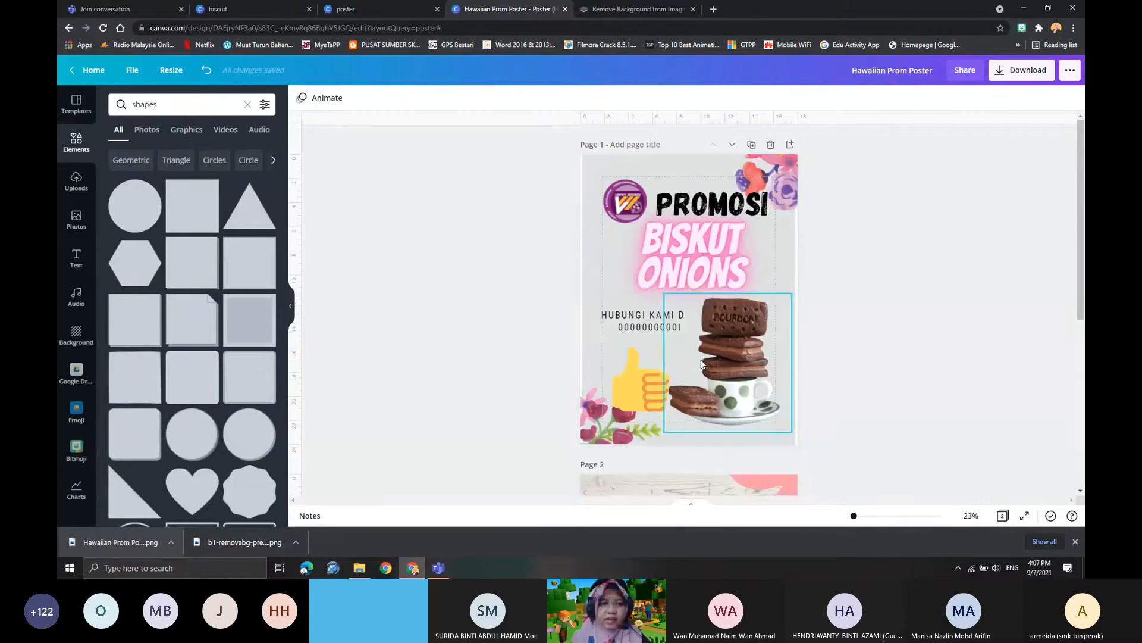
# - Go back to the Canva home page and open the full Worksheets template collection
pyautogui.click(91, 73)
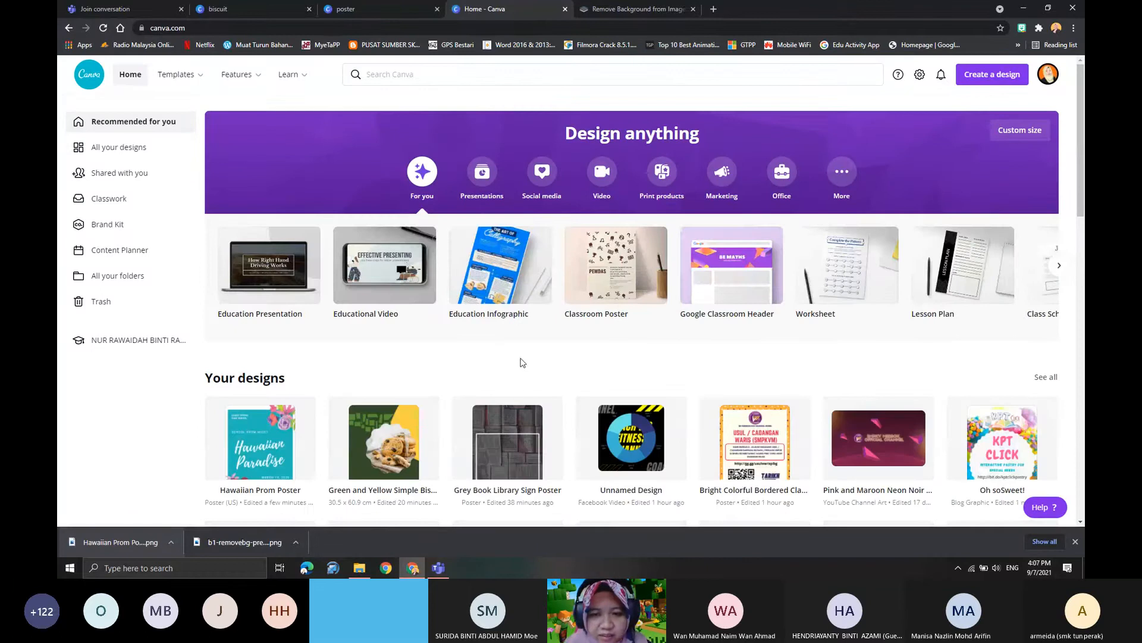
pyautogui.scroll(-2, 522, 363)
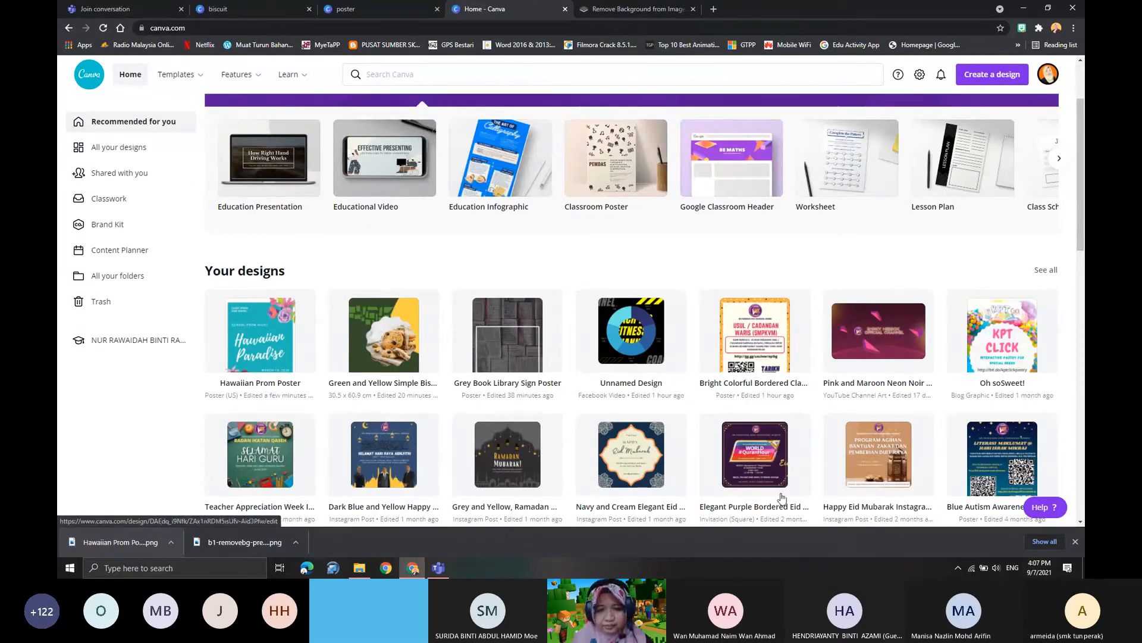
pyautogui.scroll(-6, 782, 497)
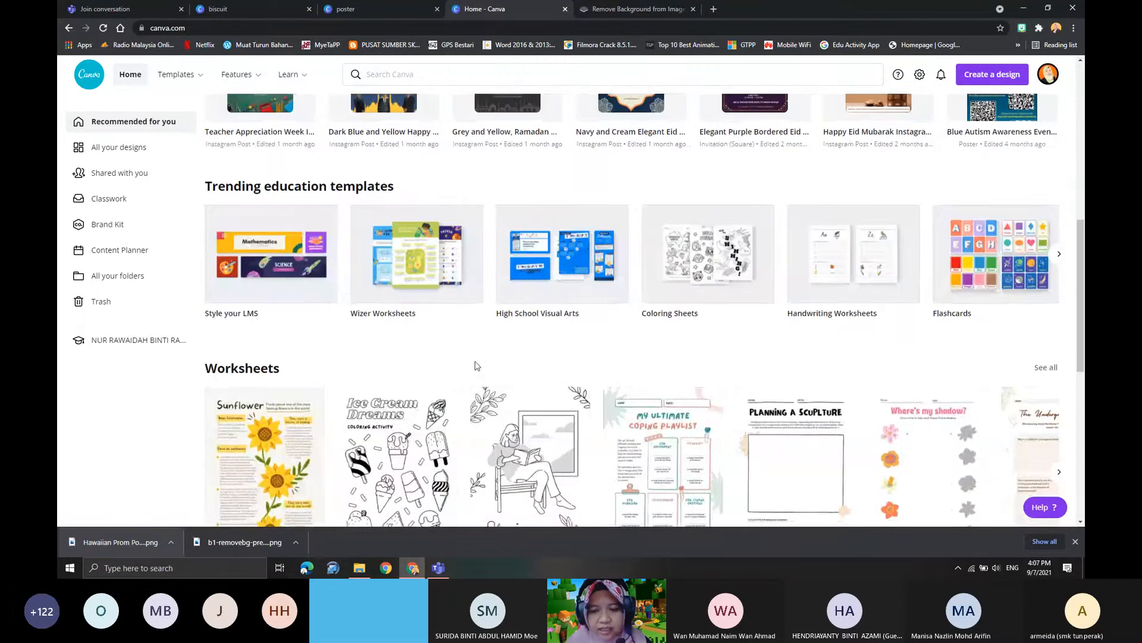
pyautogui.scroll(-3, 414, 379)
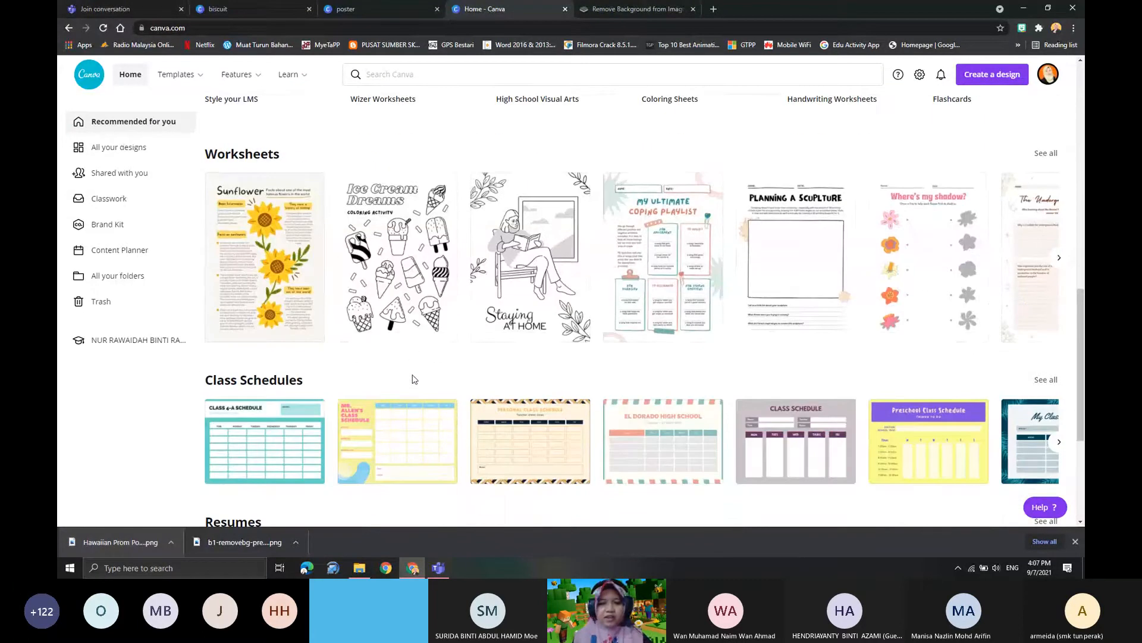
pyautogui.click(265, 156)
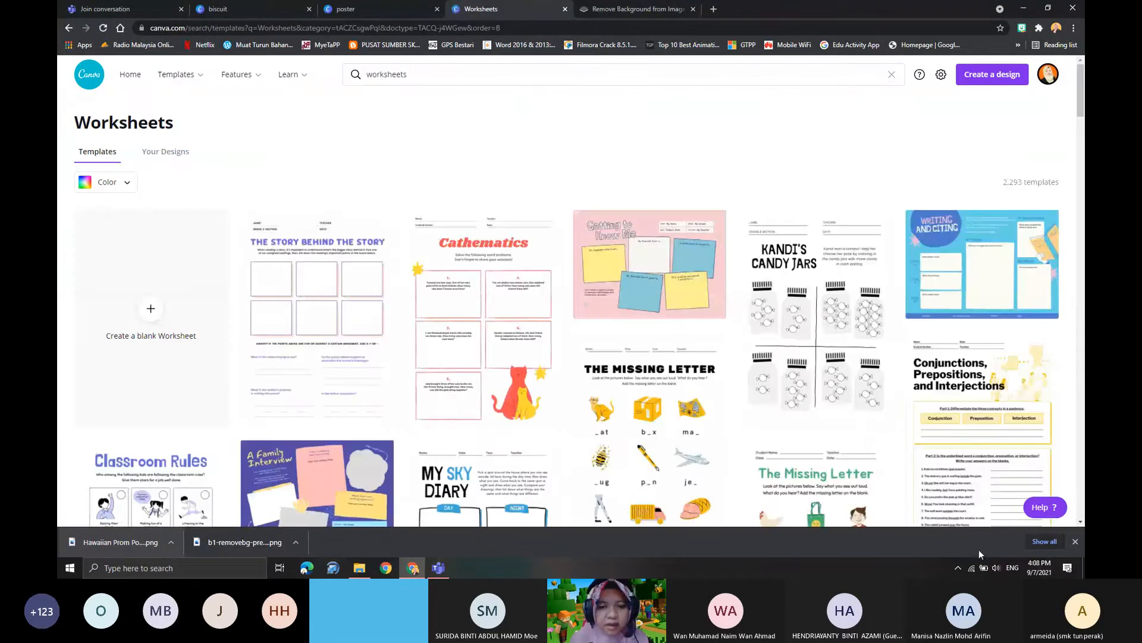
# - Browse the worksheet templates and open the Summer Word Search template as a new design
pyautogui.scroll(-3, 710, 457)
pyautogui.scroll(-7, 465, 376)
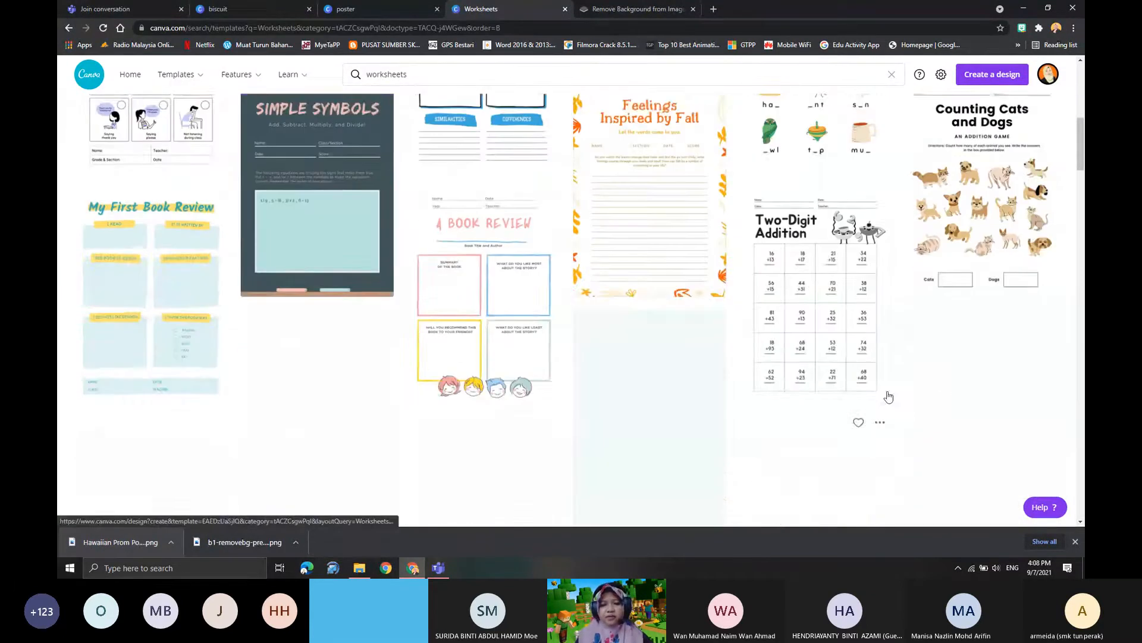
pyautogui.scroll(-3, 513, 403)
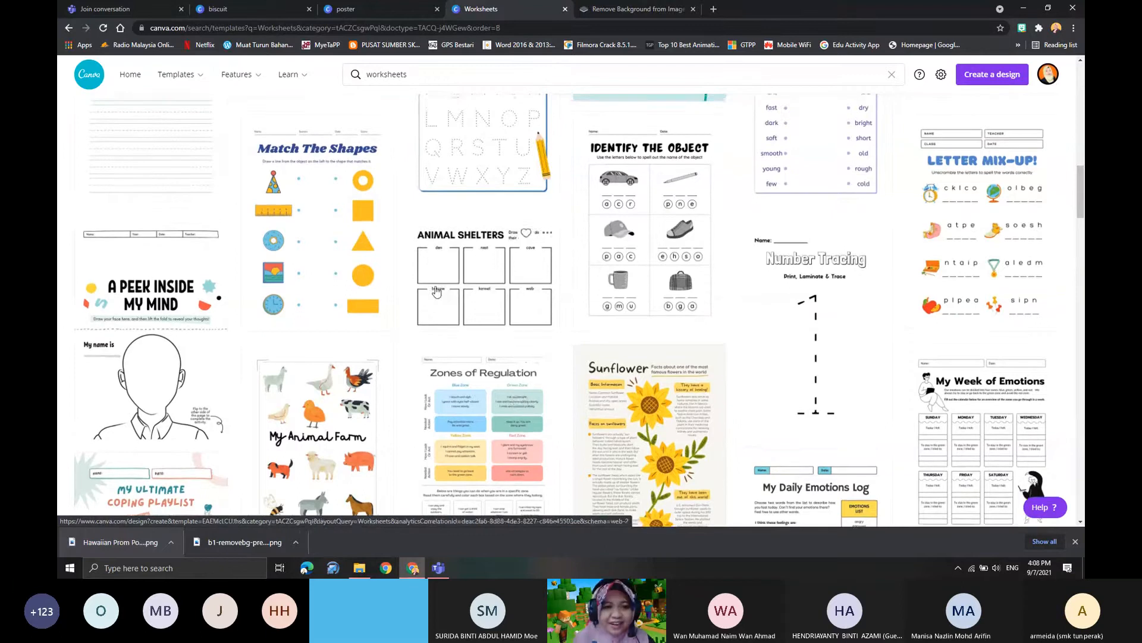
pyautogui.scroll(10, 518, 399)
pyautogui.scroll(1, 452, 340)
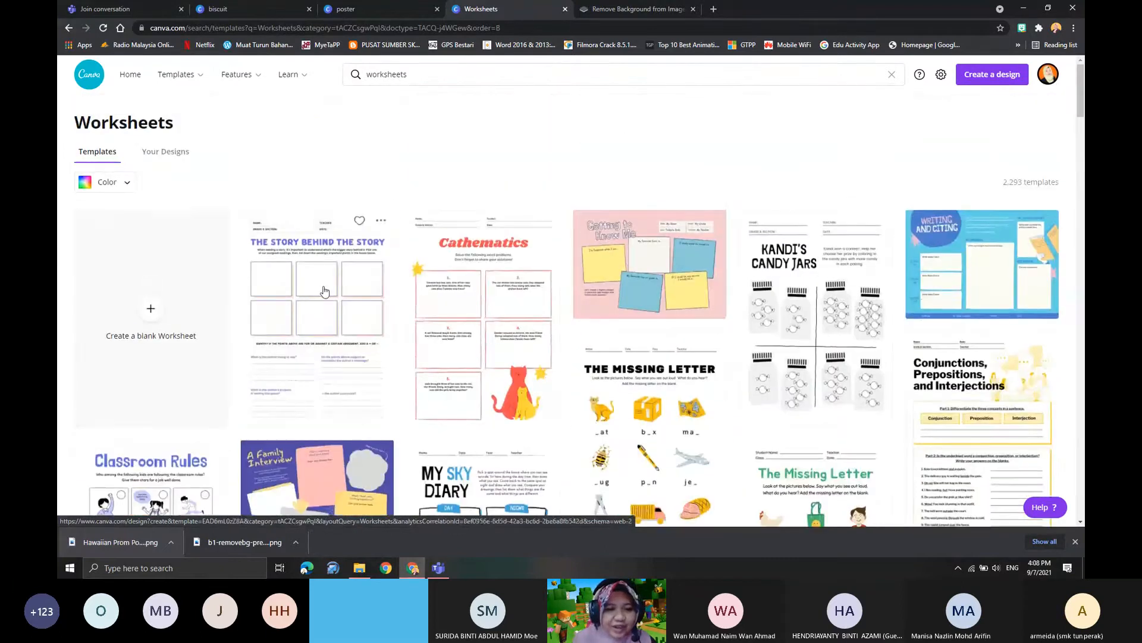
pyautogui.scroll(-6, 401, 371)
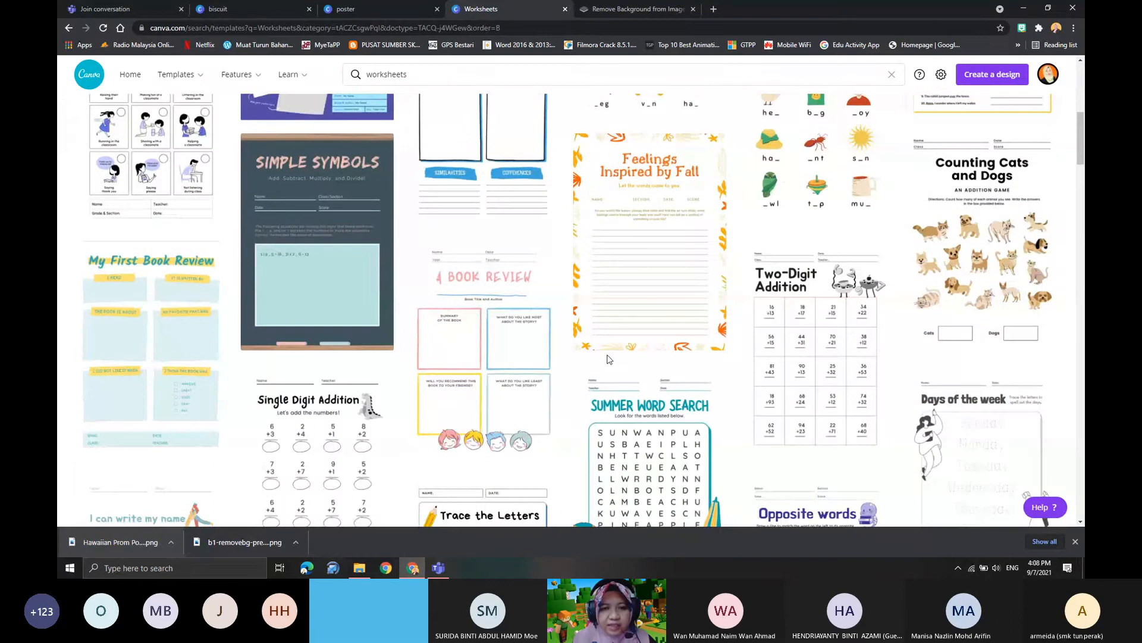
pyautogui.scroll(-5, 599, 357)
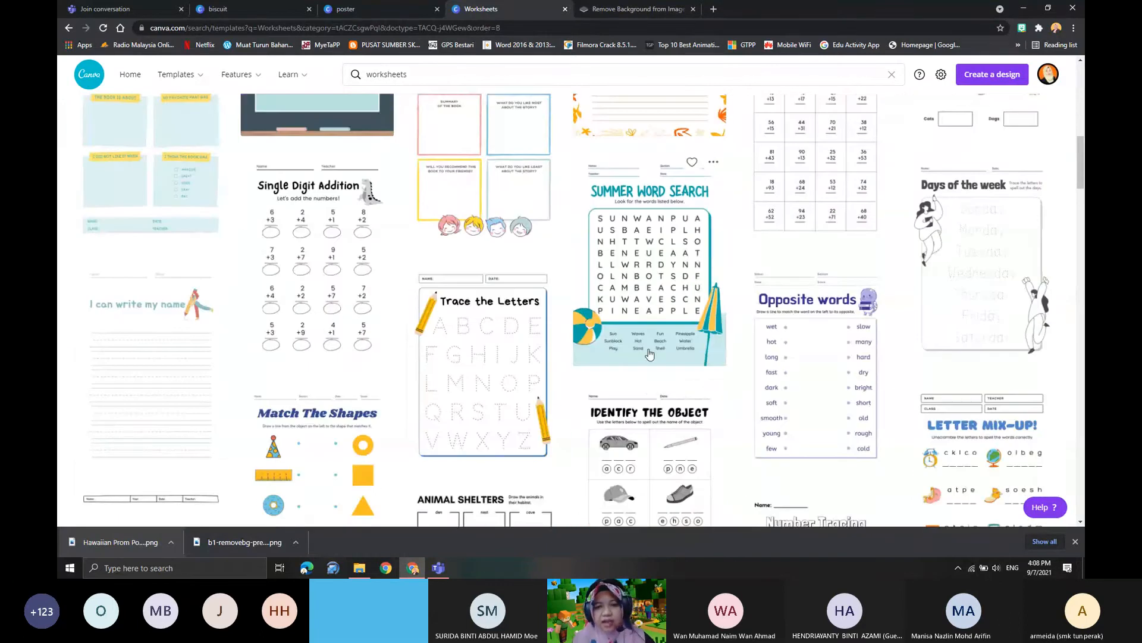
pyautogui.click(653, 210)
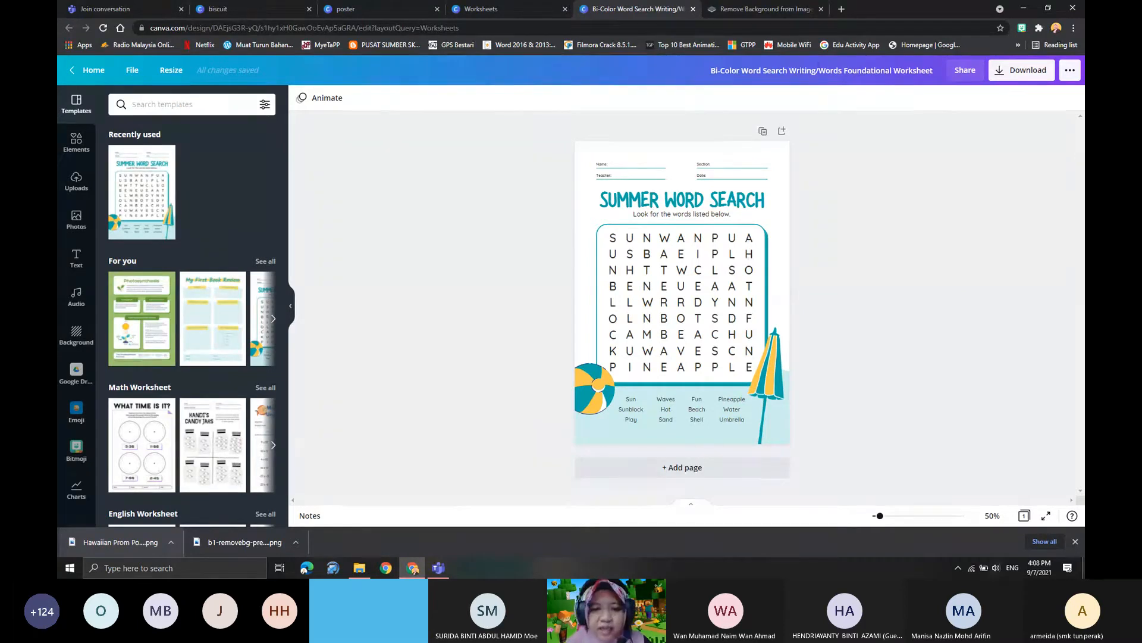
# - Replace the worksheet title "SUMMER WORD SEARCH" with "ANINAL WORD SEARCH"
pyautogui.click(664, 257)
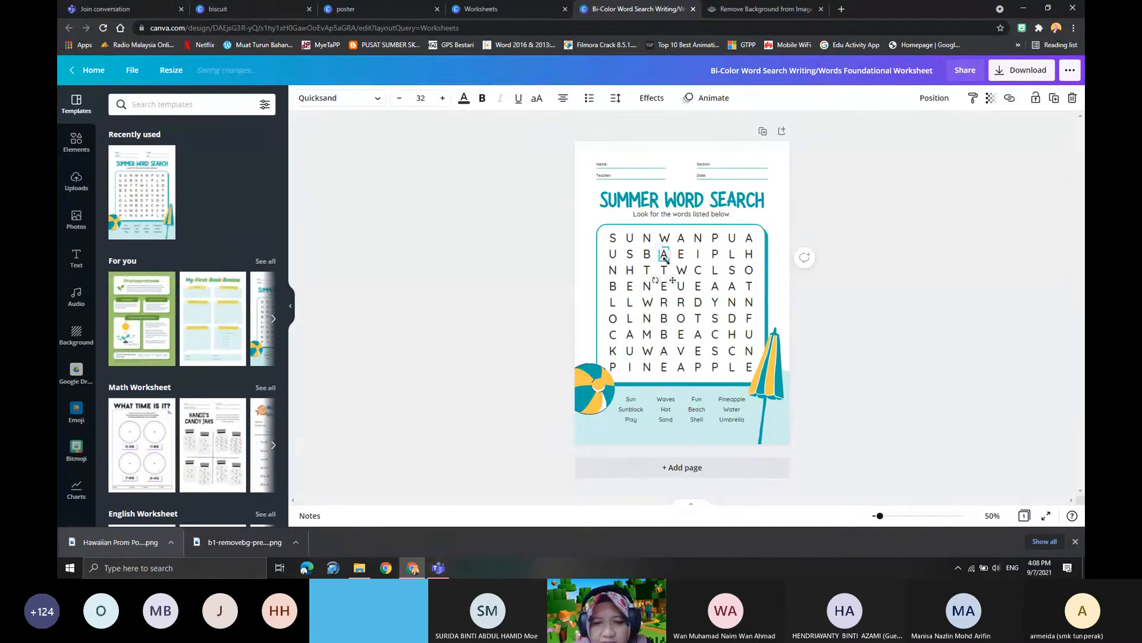
pyautogui.click(622, 208)
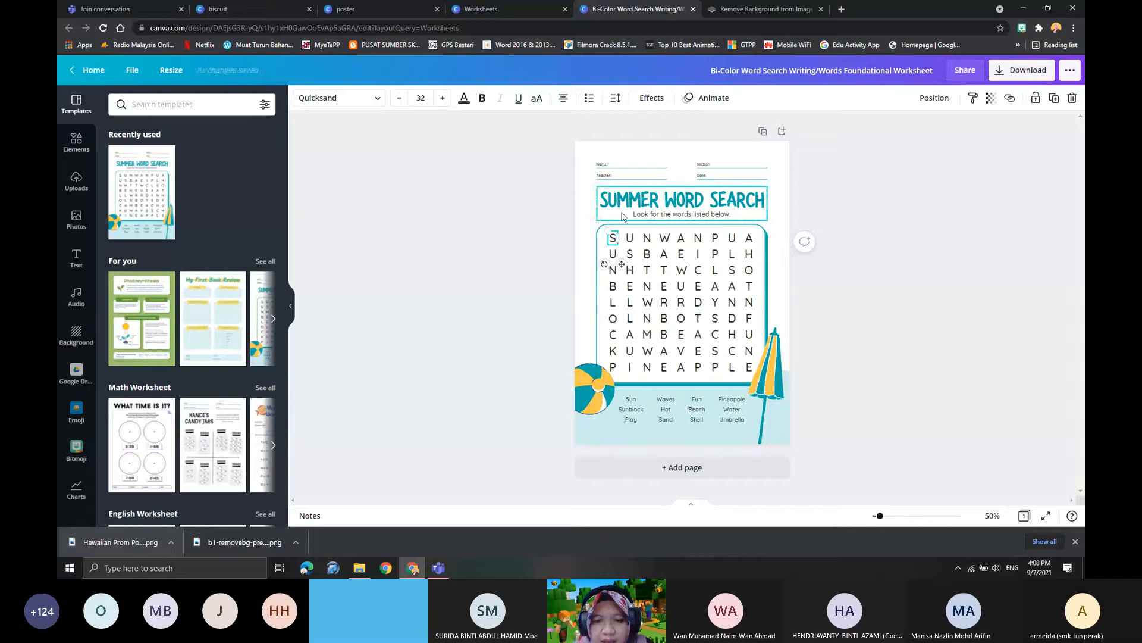
pyautogui.doubleClick(623, 208)
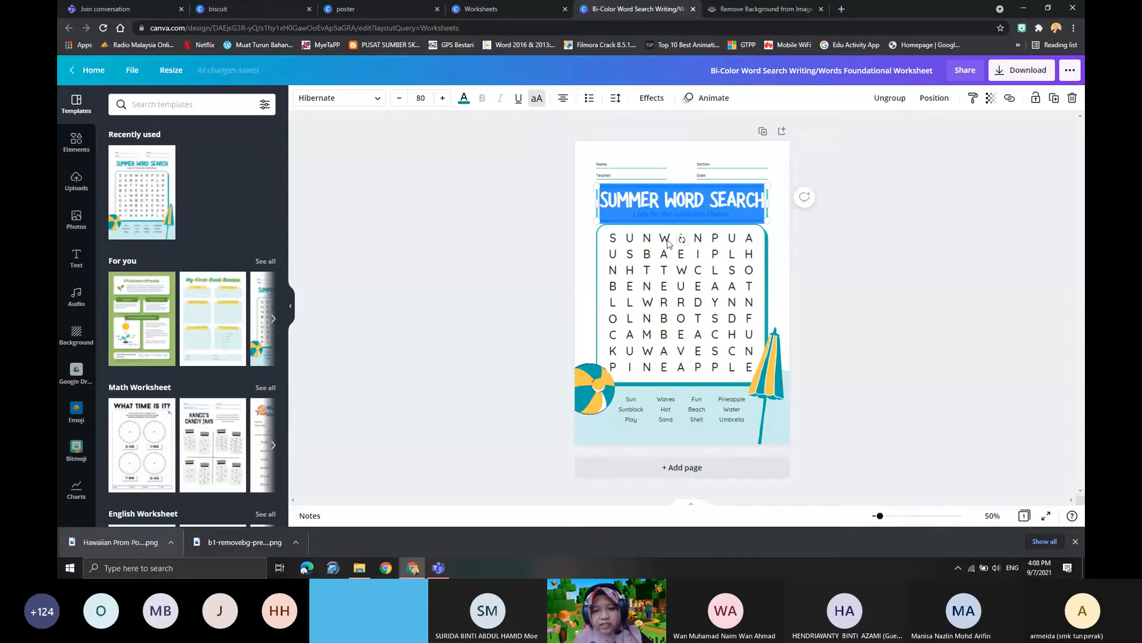
pyautogui.moveTo(880, 516); pyautogui.dragTo(903, 516)
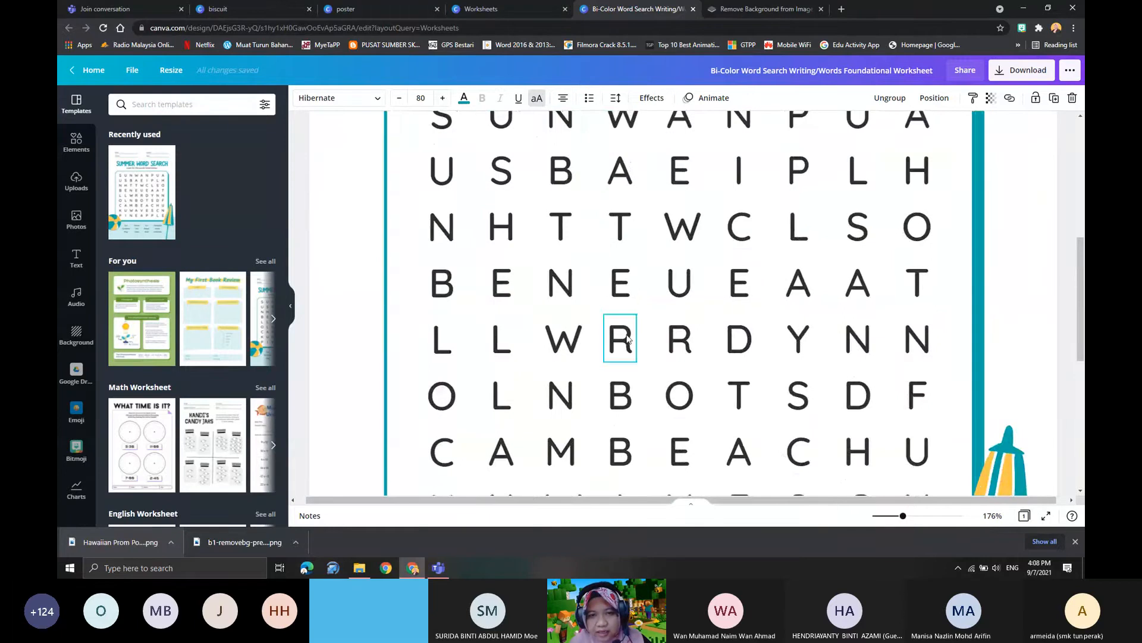
pyautogui.scroll(5, 627, 345)
pyautogui.scroll(-3, 627, 345)
pyautogui.click(557, 197)
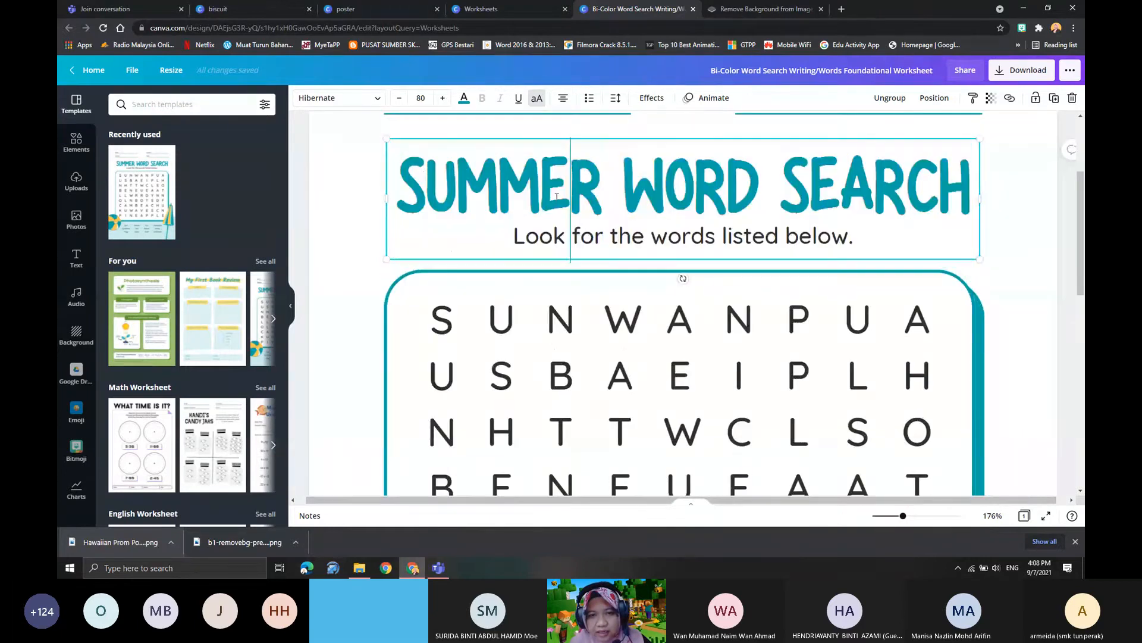
pyautogui.moveTo(398, 178); pyautogui.dragTo(971, 184)
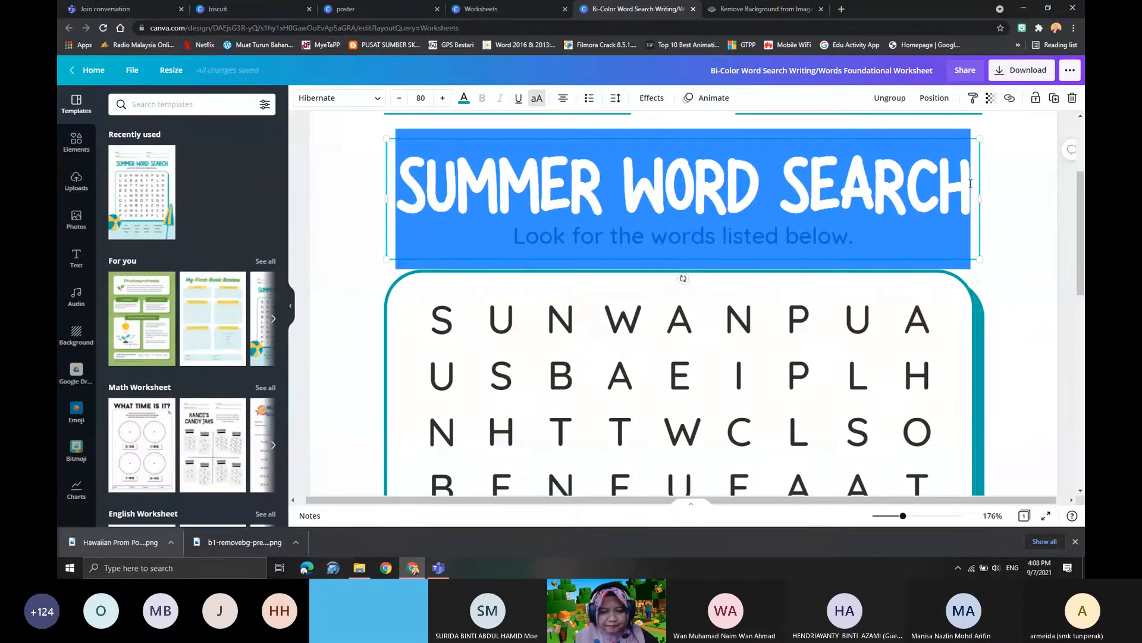
pyautogui.write('ANINAL')
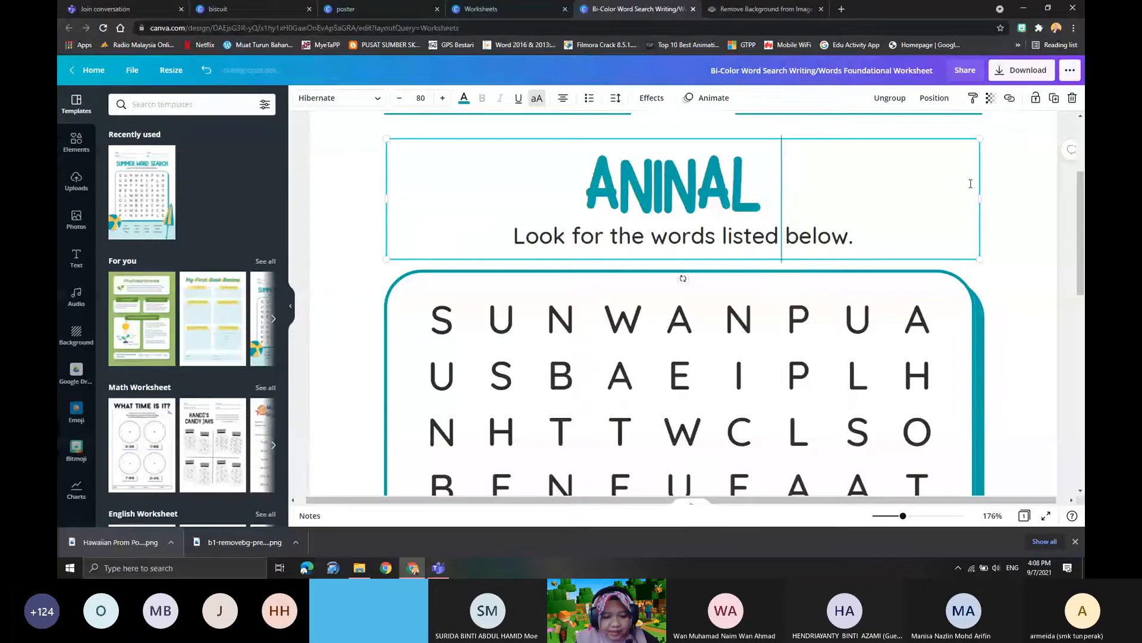
pyautogui.write(' WORD SEARC')
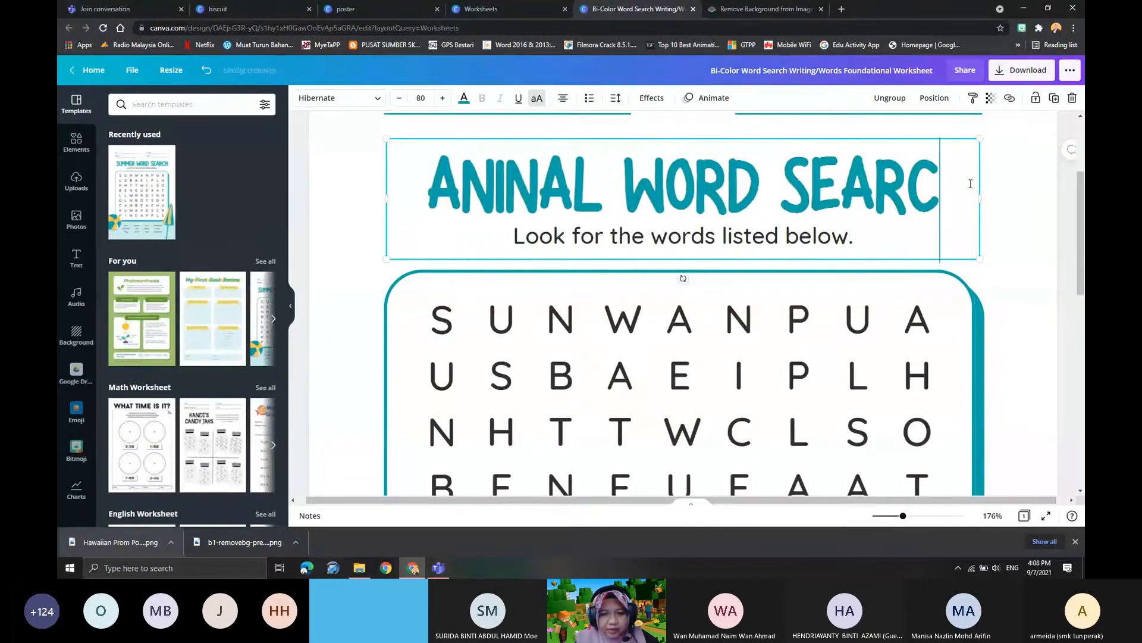
pyautogui.write('H')
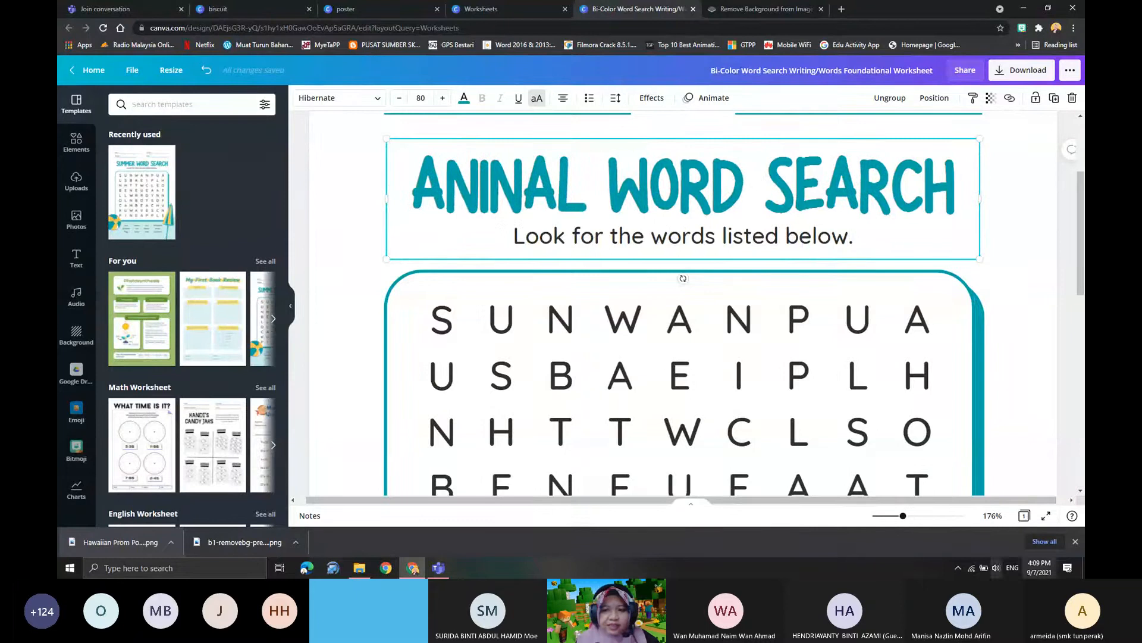
# - Change the "Name:" label above the worksheet title to "NAMA :"
pyautogui.scroll(1, 715, 260)
pyautogui.scroll(2, 714, 260)
pyautogui.click(410, 223)
pyautogui.doubleClick(425, 223)
pyautogui.write('n')
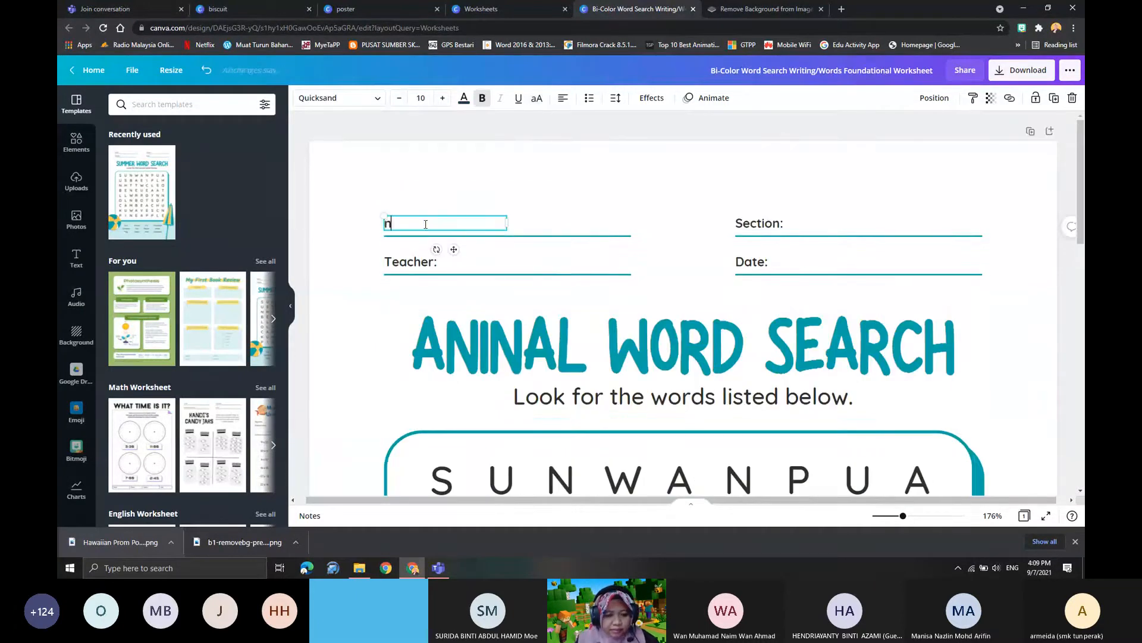
pyautogui.press('BackSpace')
pyautogui.write('NAMA :')
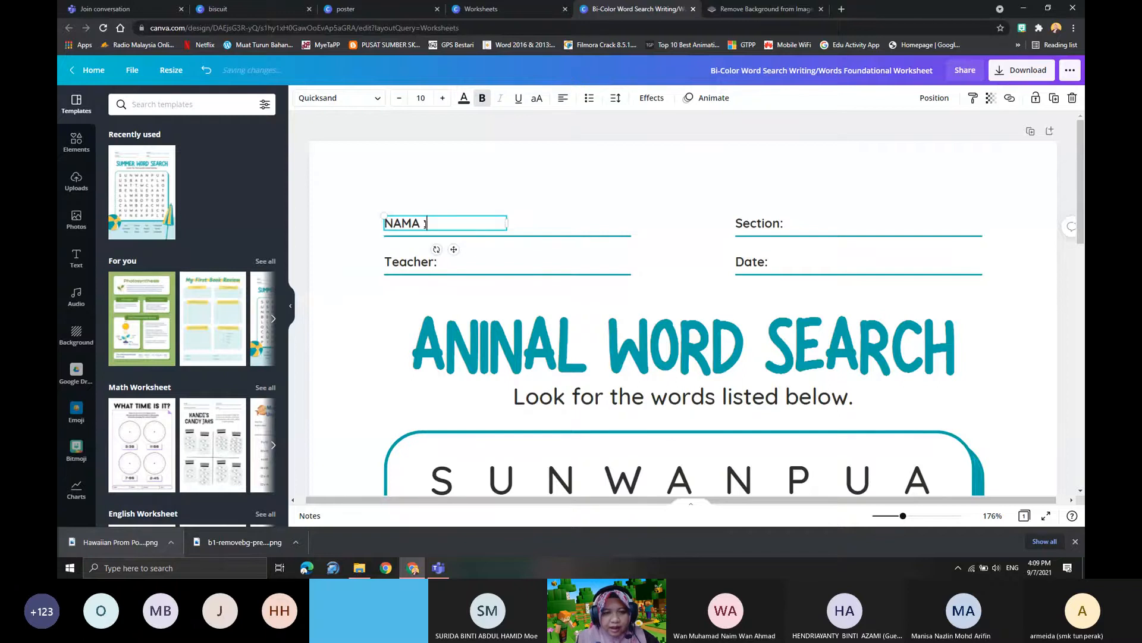
# - Replace the first letter in the top row of the word search grid with T
pyautogui.scroll(-6, 454, 226)
pyautogui.scroll(2, 451, 251)
pyautogui.click(451, 255)
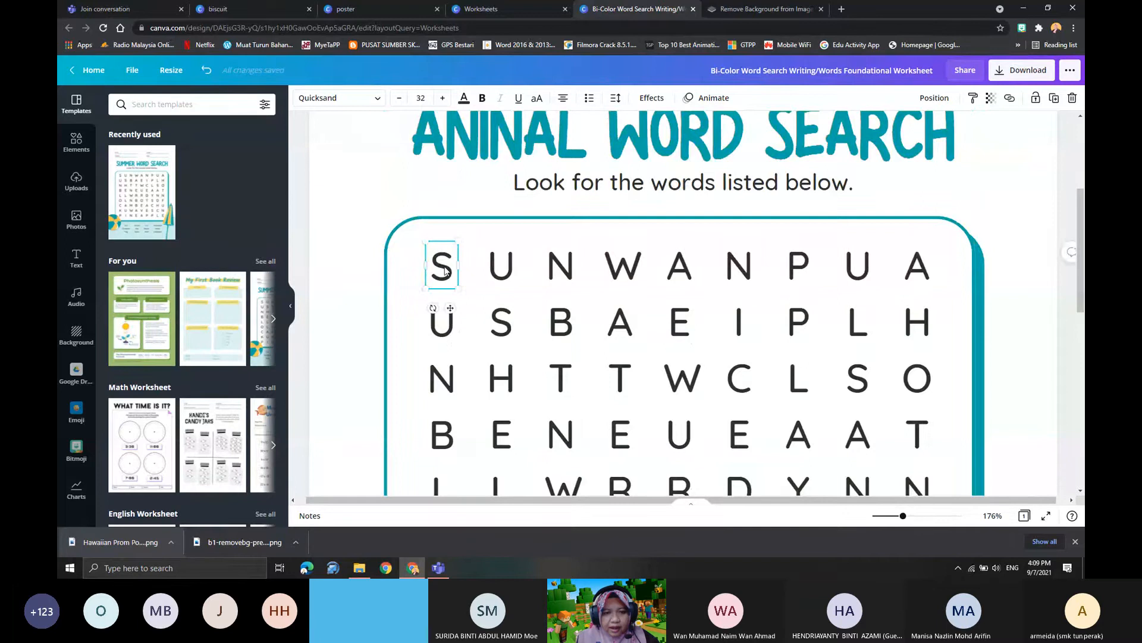
pyautogui.doubleClick(445, 270)
pyautogui.write('T')
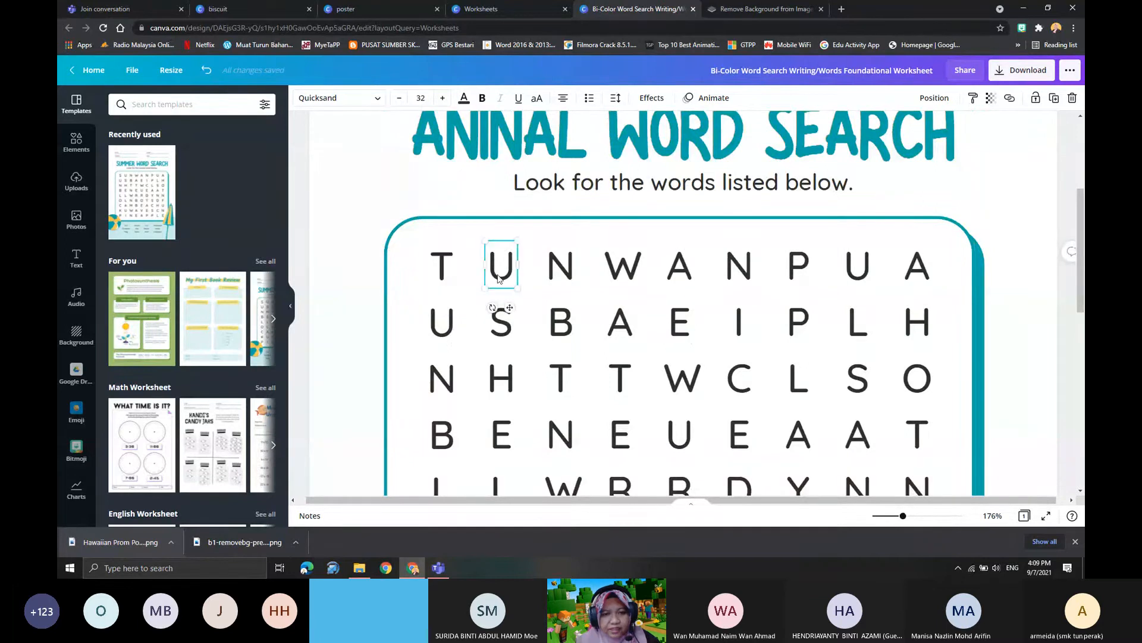
# - Replace the second letter in the top row of the word search grid with Y
pyautogui.doubleClick(499, 275)
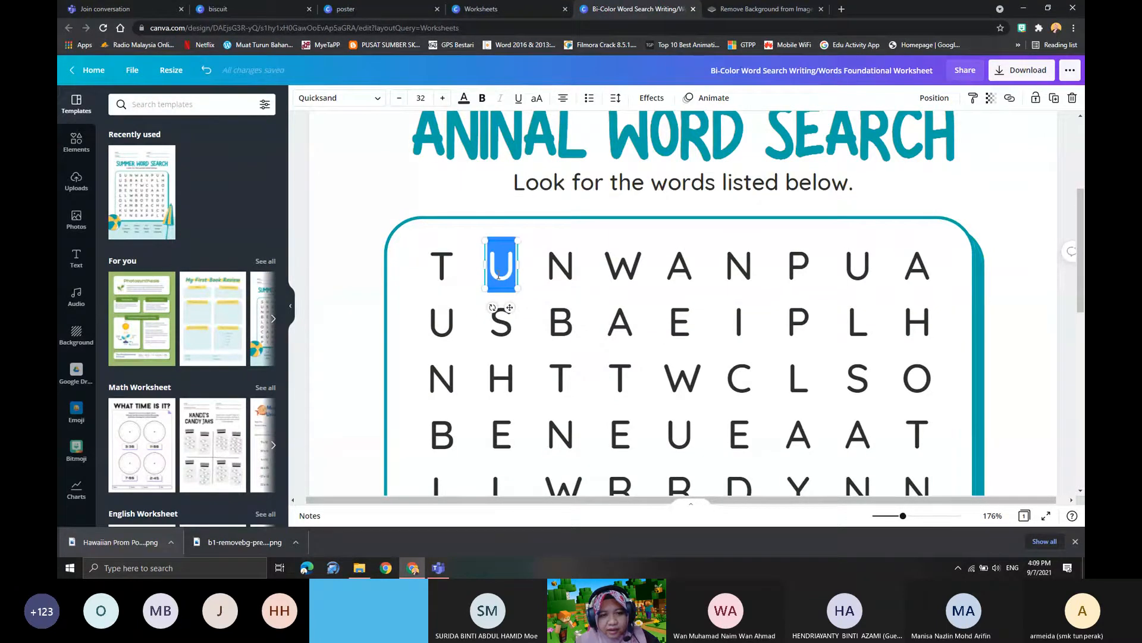
pyautogui.write('Y')
# - Look over the rest of the letter grid and the list of words to find beneath it
pyautogui.scroll(-6, 605, 326)
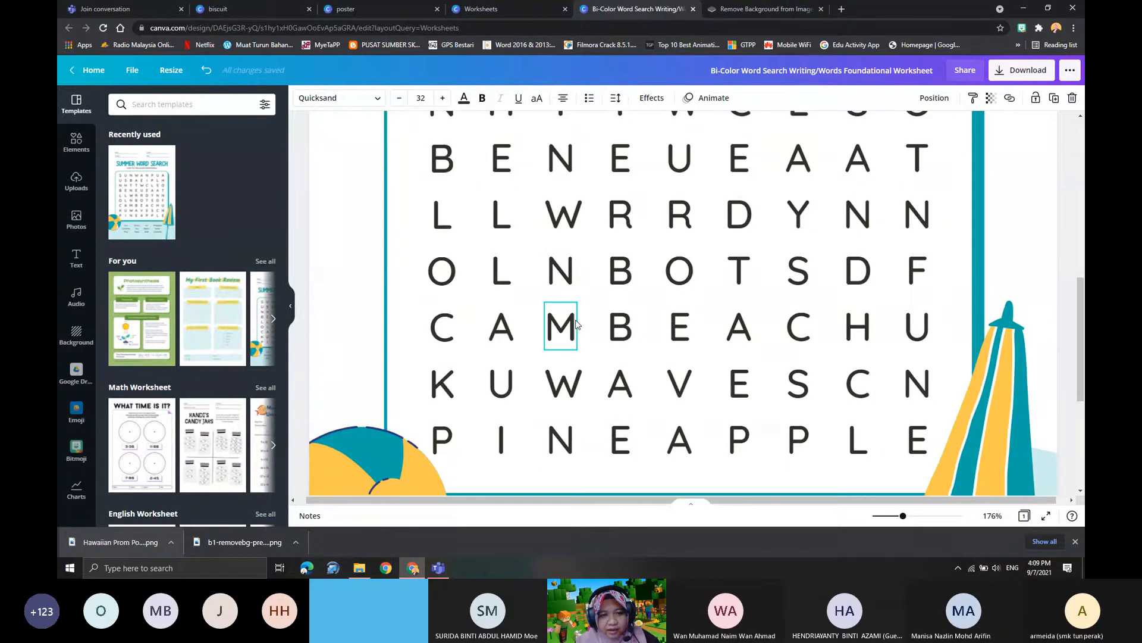
pyautogui.moveTo(903, 517); pyautogui.dragTo(888, 518)
pyautogui.scroll(2, 632, 372)
pyautogui.scroll(-3, 695, 296)
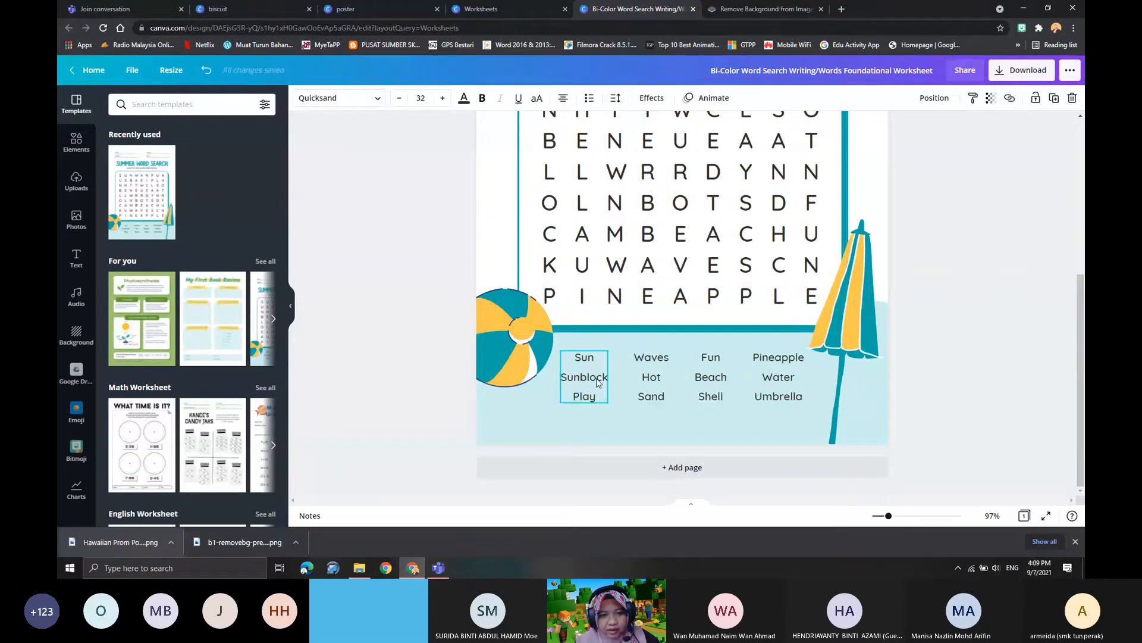
pyautogui.scroll(4, 619, 376)
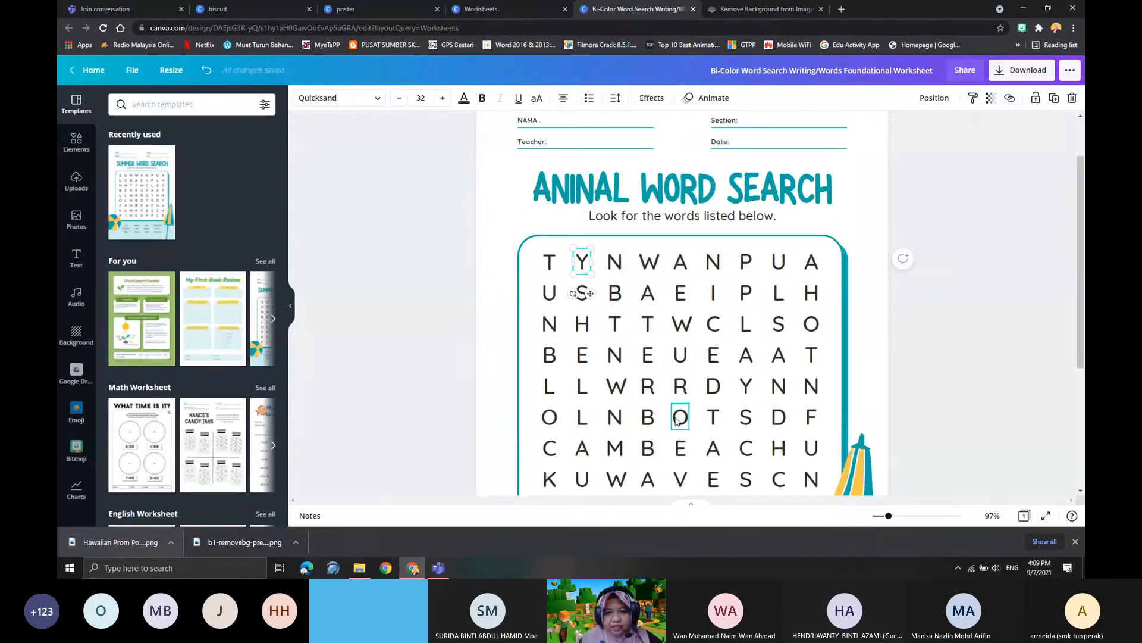
pyautogui.scroll(-3, 645, 331)
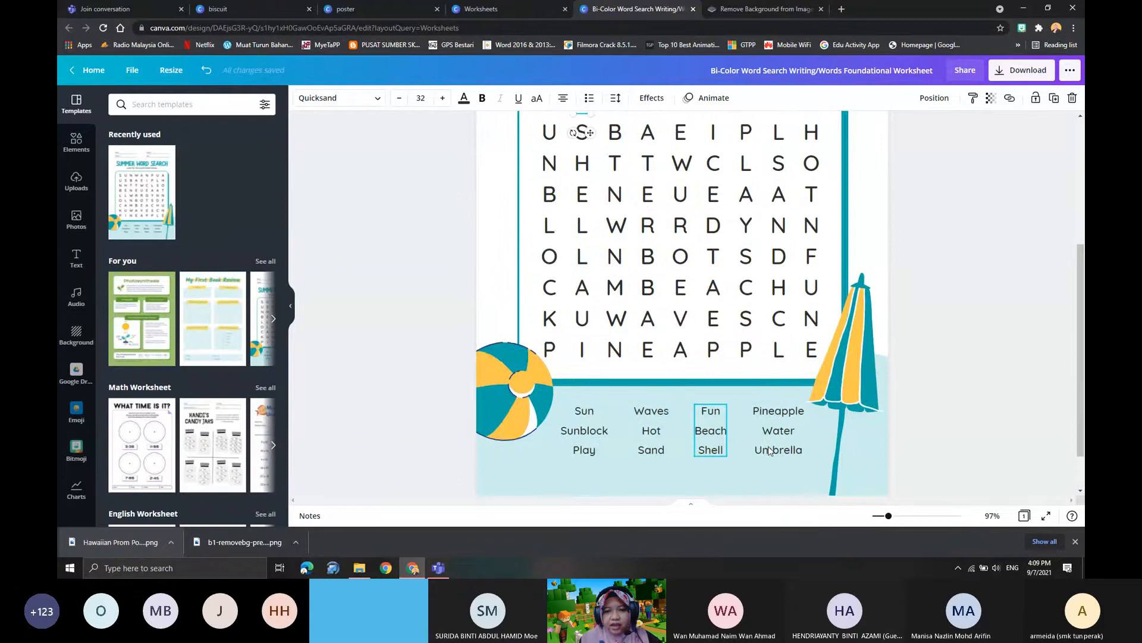
pyautogui.scroll(-2, 780, 417)
# - Search the photo library for ANIMALS and browse the pictures
pyautogui.moveTo(815, 376); pyautogui.dragTo(818, 381)
pyautogui.click(76, 220)
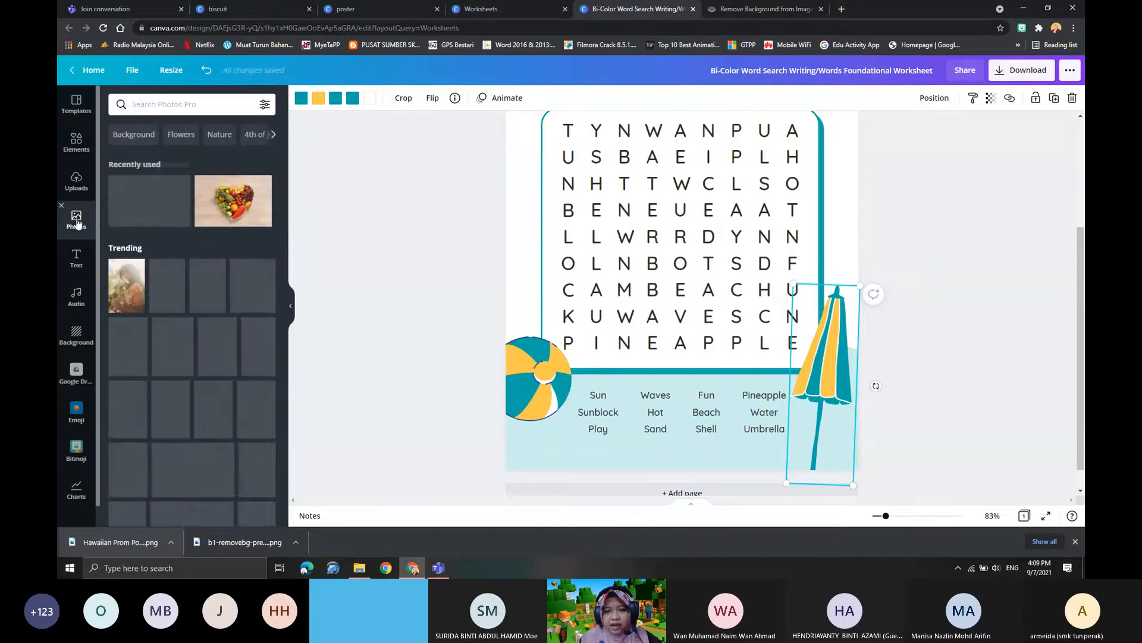
pyautogui.scroll(-2, 150, 253)
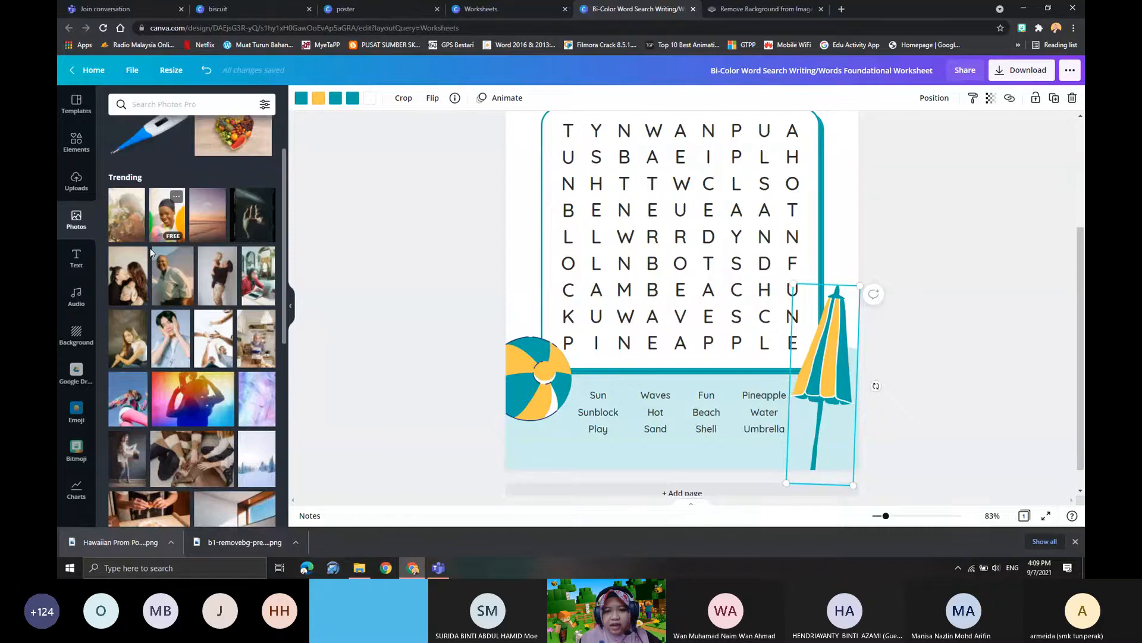
pyautogui.click(158, 103)
pyautogui.write('ANIMALS')
pyautogui.press('Return')
pyautogui.scroll(-2, 201, 361)
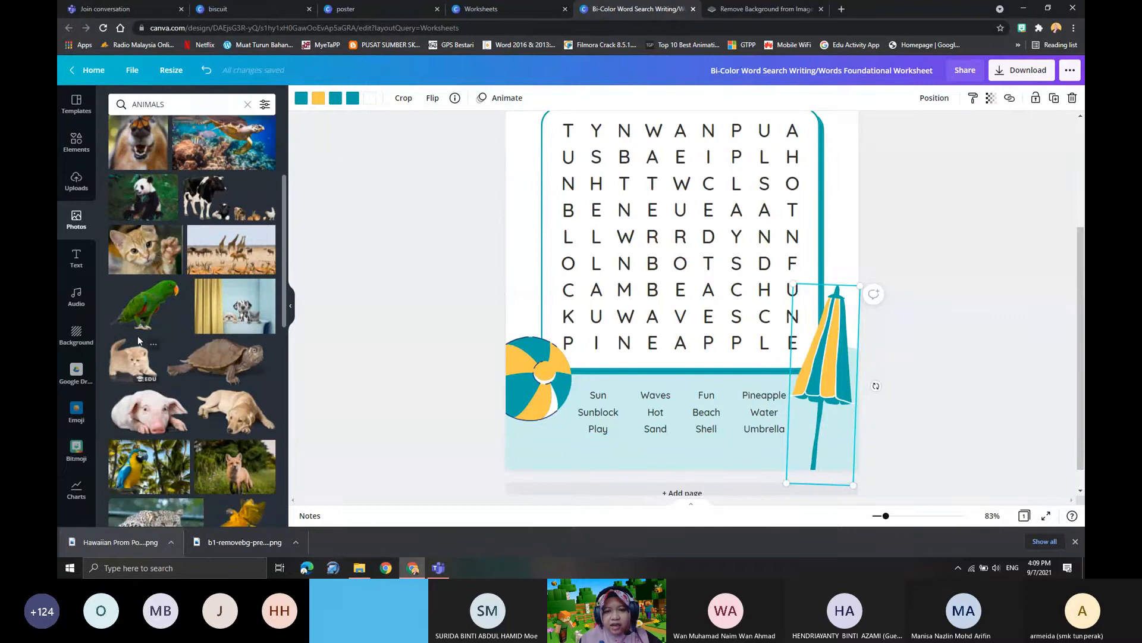
# - Add the green parrot photo, shrink it and place it over the first two columns of the word list
pyautogui.click(145, 306)
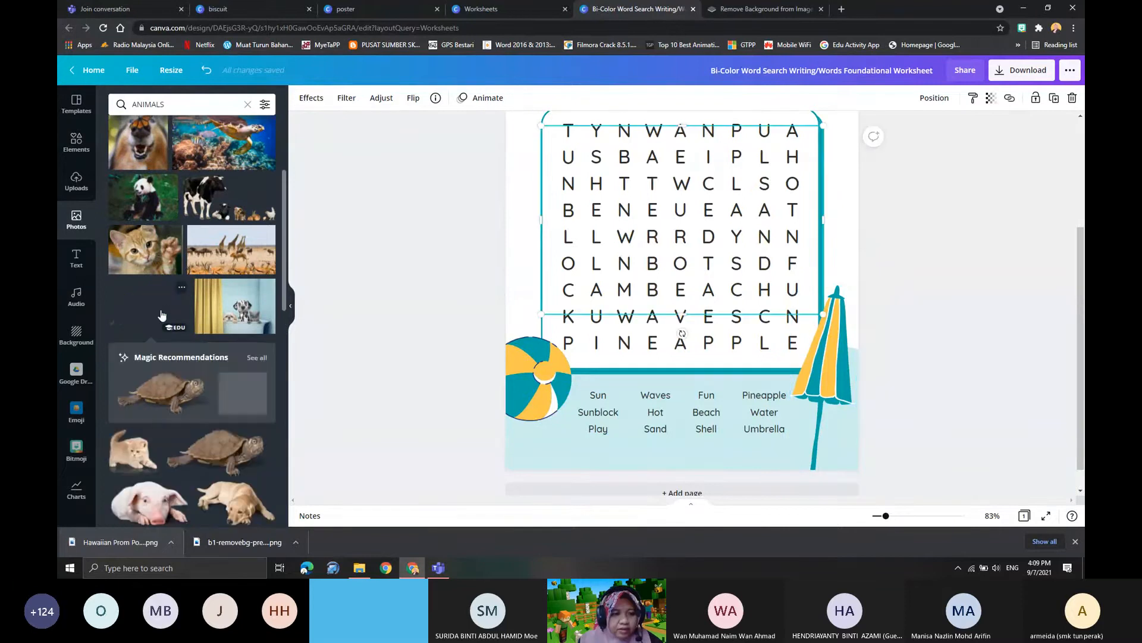
pyautogui.moveTo(732, 256); pyautogui.dragTo(752, 373)
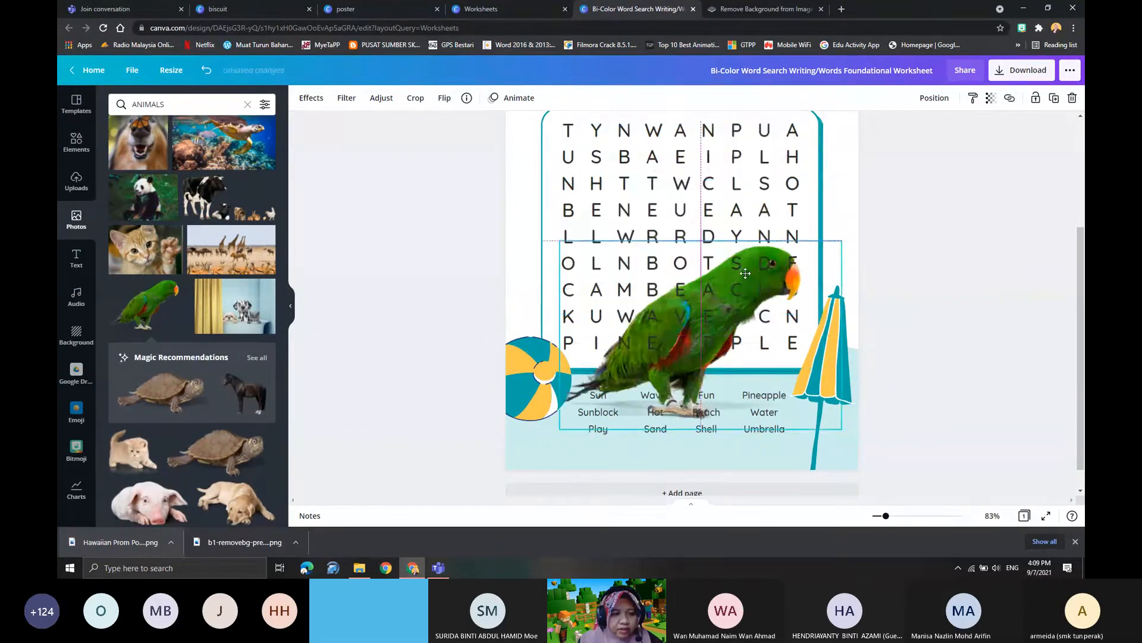
pyautogui.moveTo(841, 241); pyautogui.dragTo(681, 350)
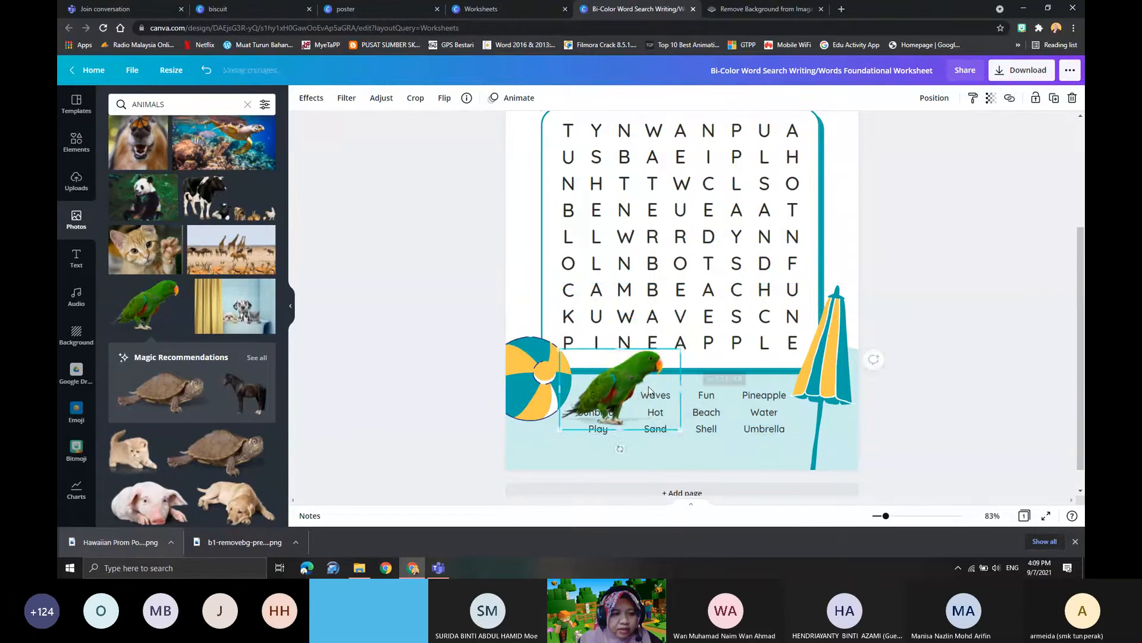
pyautogui.moveTo(649, 390); pyautogui.dragTo(626, 424)
# - Delete the Sun/Sunblock/Play and Waves/Hot/Sand word columns and position the parrot in their place beside the beach ball
pyautogui.moveTo(657, 384); pyautogui.dragTo(691, 449)
pyautogui.press('Delete')
pyautogui.click(673, 423)
pyautogui.press('Delete')
pyautogui.moveTo(585, 434); pyautogui.dragTo(615, 422)
# - Review the worksheet, its sharing options and the file types offered for download
pyautogui.scroll(3, 685, 416)
pyautogui.scroll(-3, 665, 400)
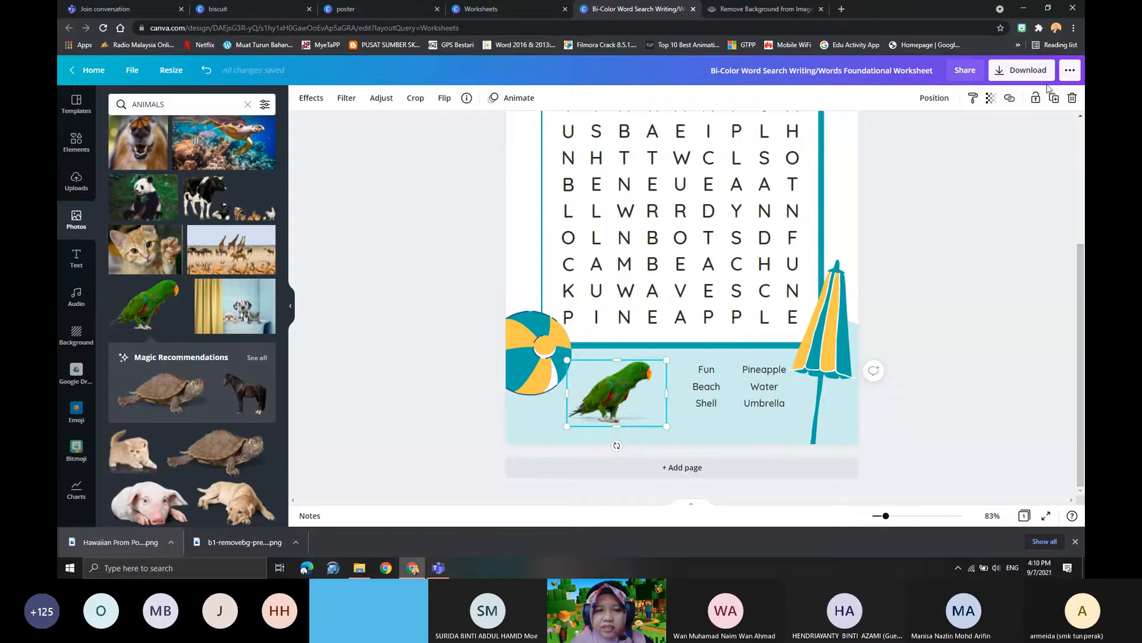
pyautogui.click(970, 72)
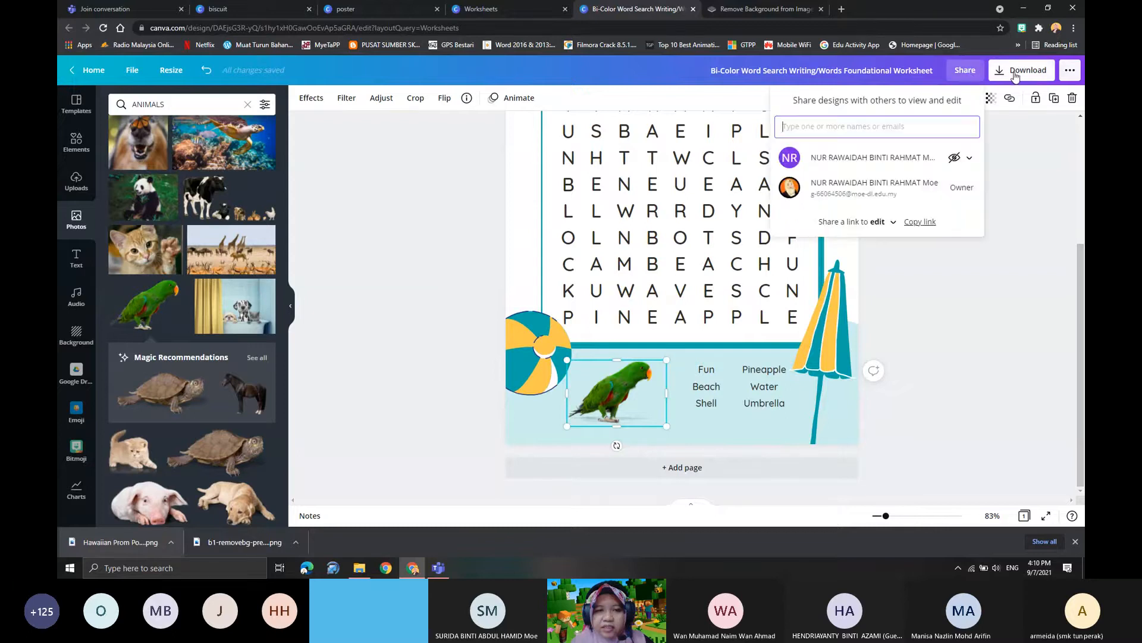
pyautogui.click(1012, 76)
pyautogui.click(1000, 145)
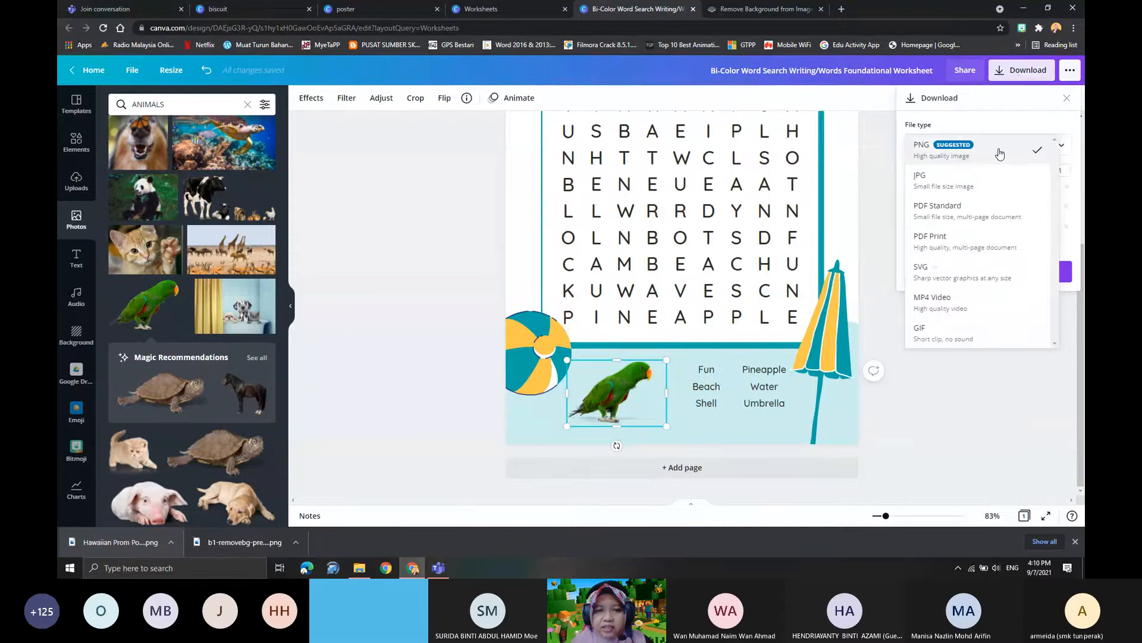
pyautogui.click(930, 439)
pyautogui.click(930, 438)
pyautogui.scroll(4, 613, 351)
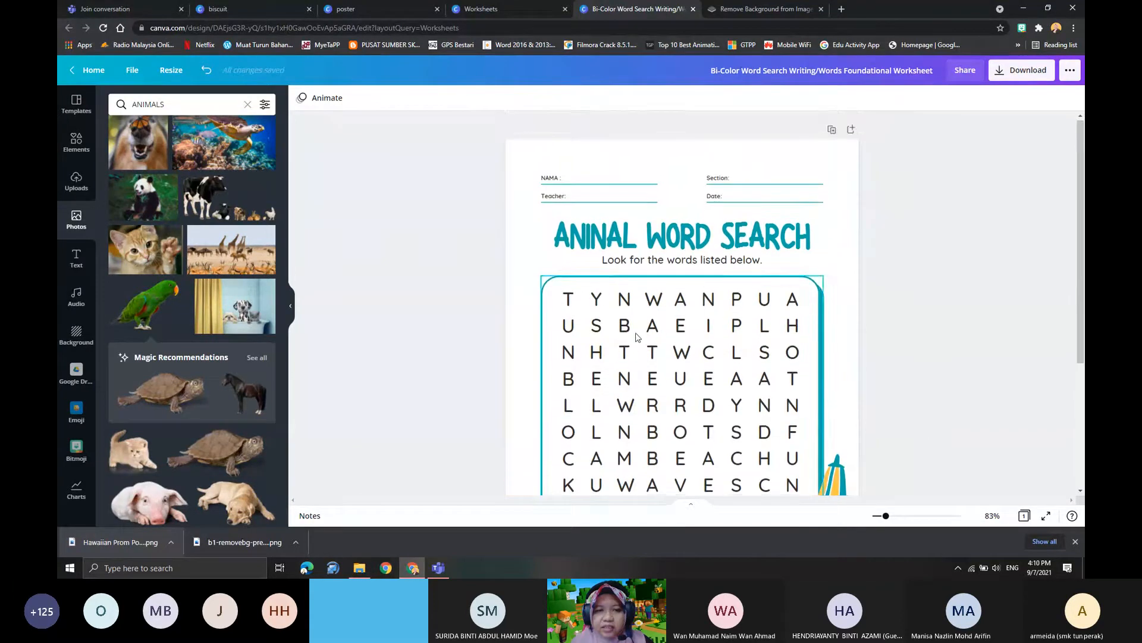
pyautogui.scroll(-3, 637, 337)
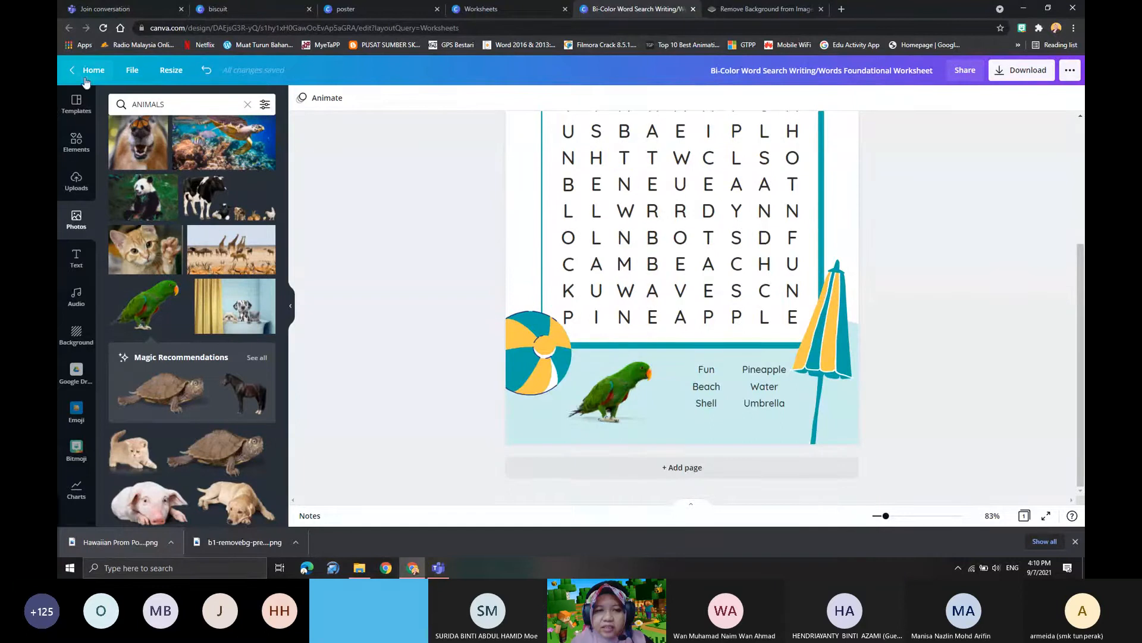
# - Return to the Canva home page, browse the template categories and open the Blue and Black Modern Resume template as a new design
pyautogui.click(60, 73)
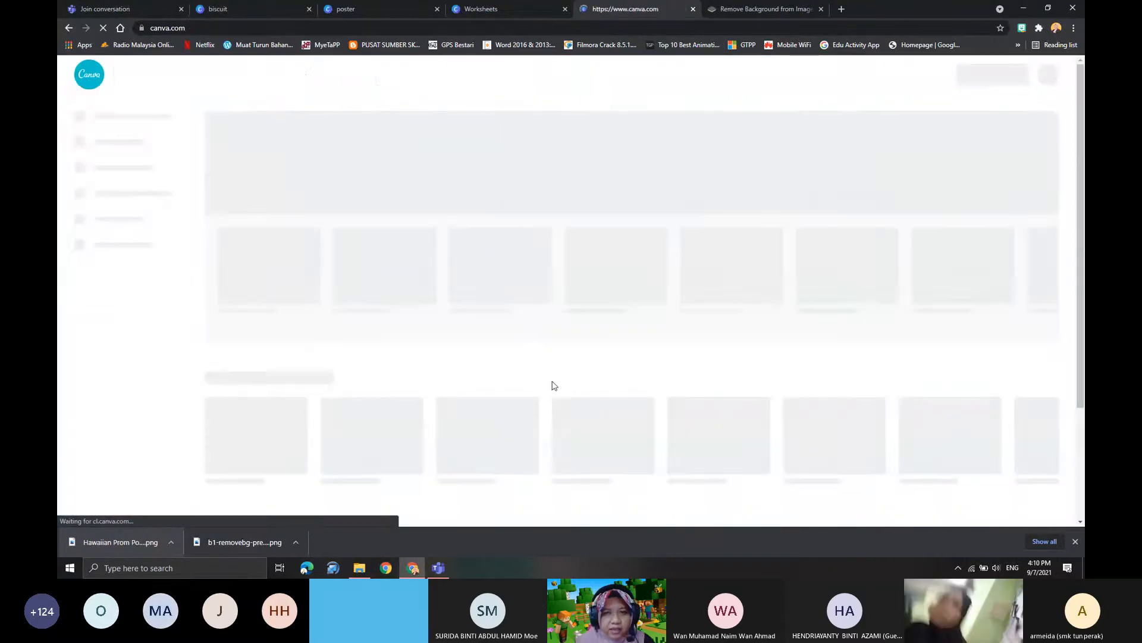
pyautogui.scroll(-3, 683, 452)
pyautogui.scroll(-7, 432, 305)
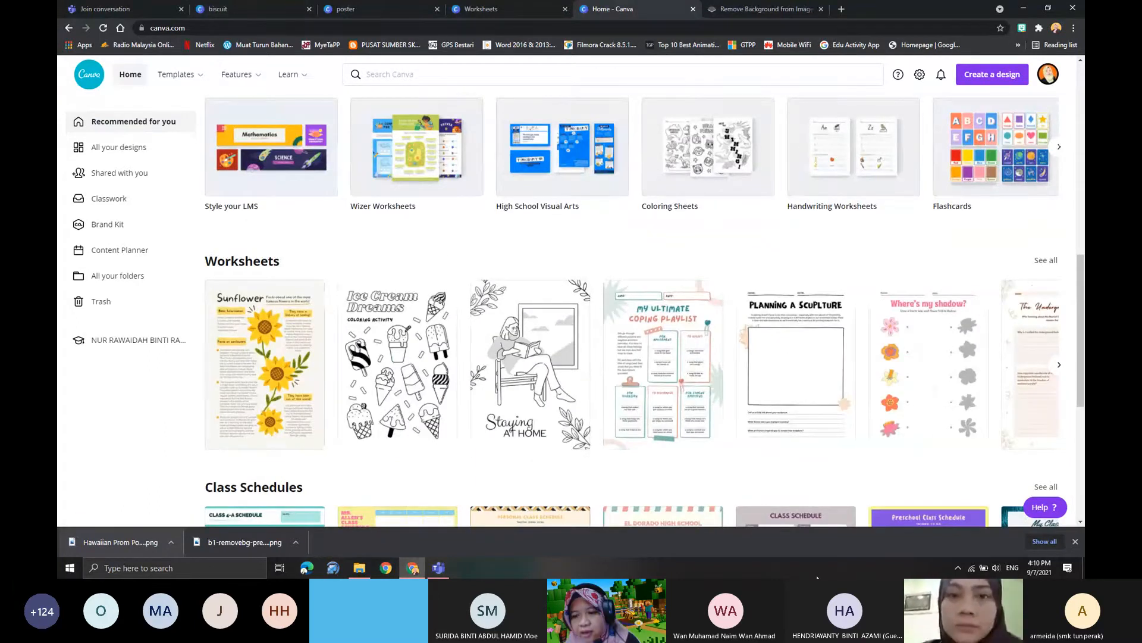
pyautogui.scroll(-3, 499, 492)
pyautogui.scroll(-5, 534, 465)
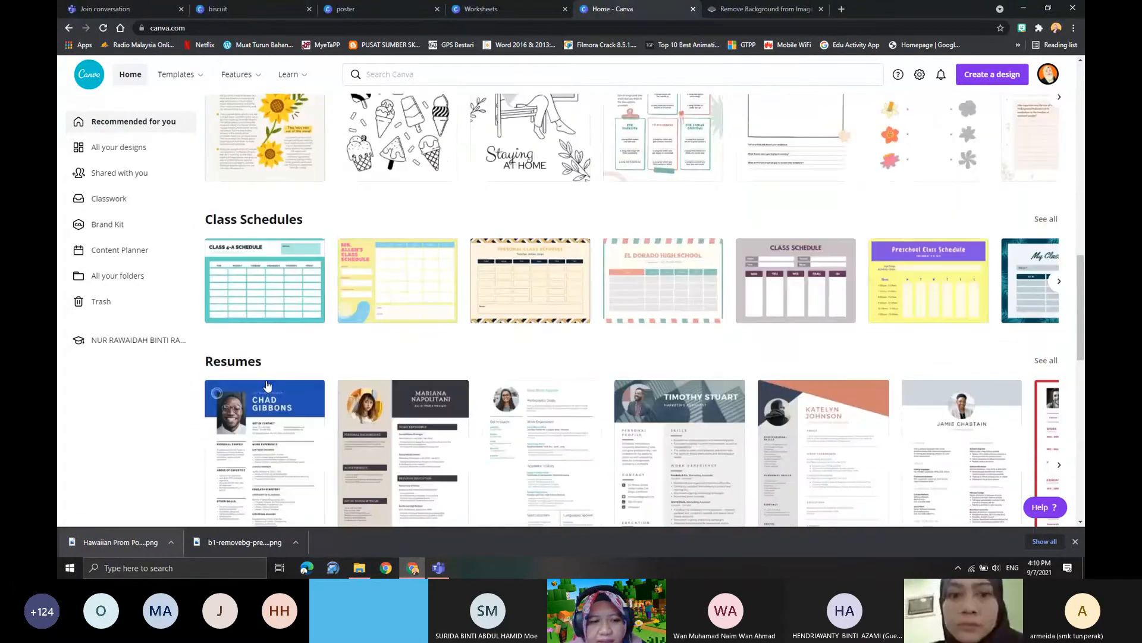
pyautogui.scroll(-3, 365, 296)
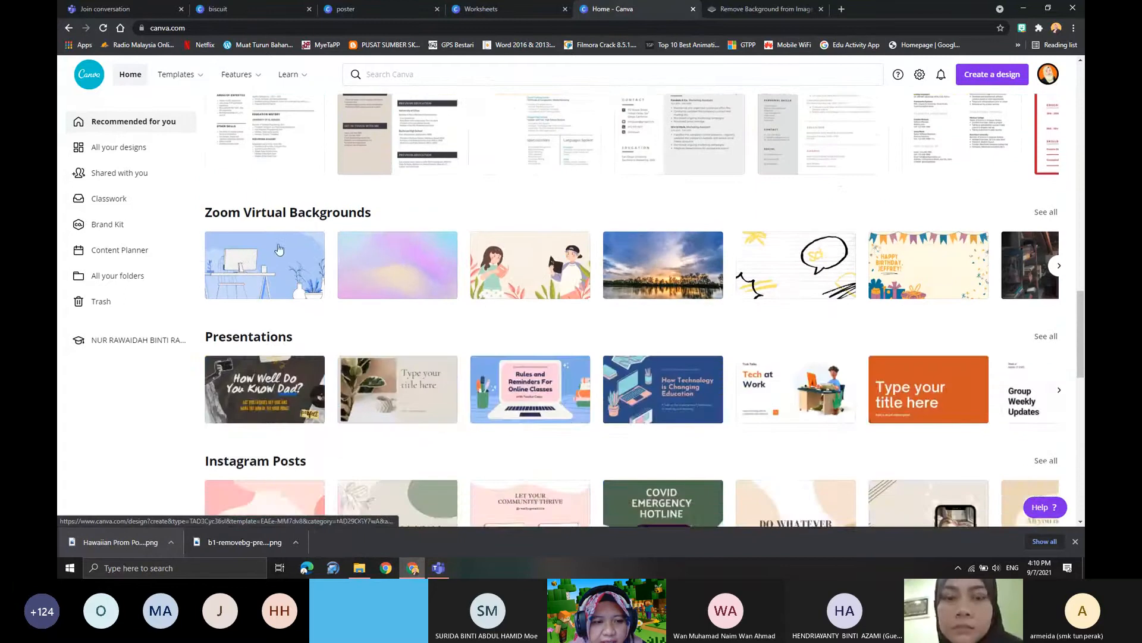
pyautogui.scroll(3, 321, 285)
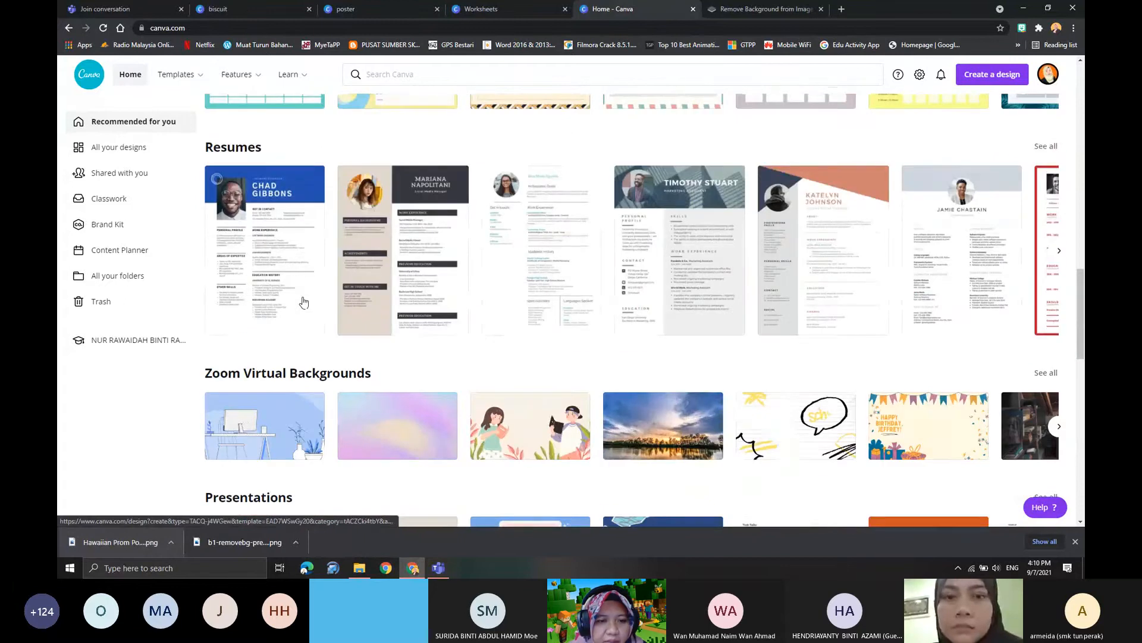
pyautogui.click(281, 238)
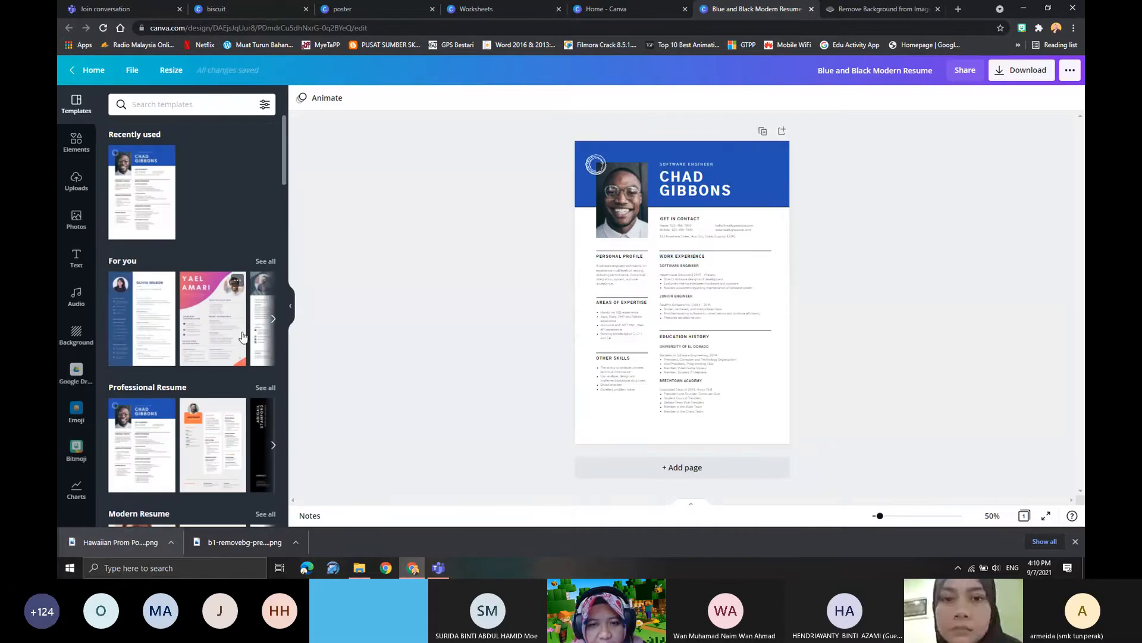
# - Try several of the suggested resume templates and apply the white Music Teacher layout with the round portrait
pyautogui.click(214, 325)
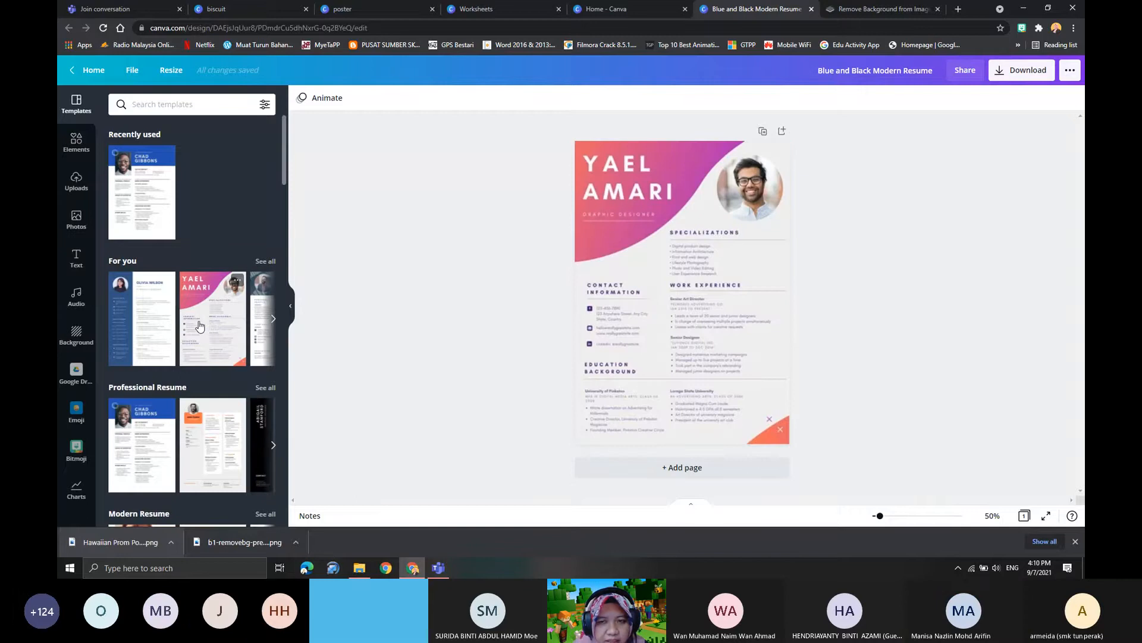
pyautogui.click(273, 319)
pyautogui.click(218, 322)
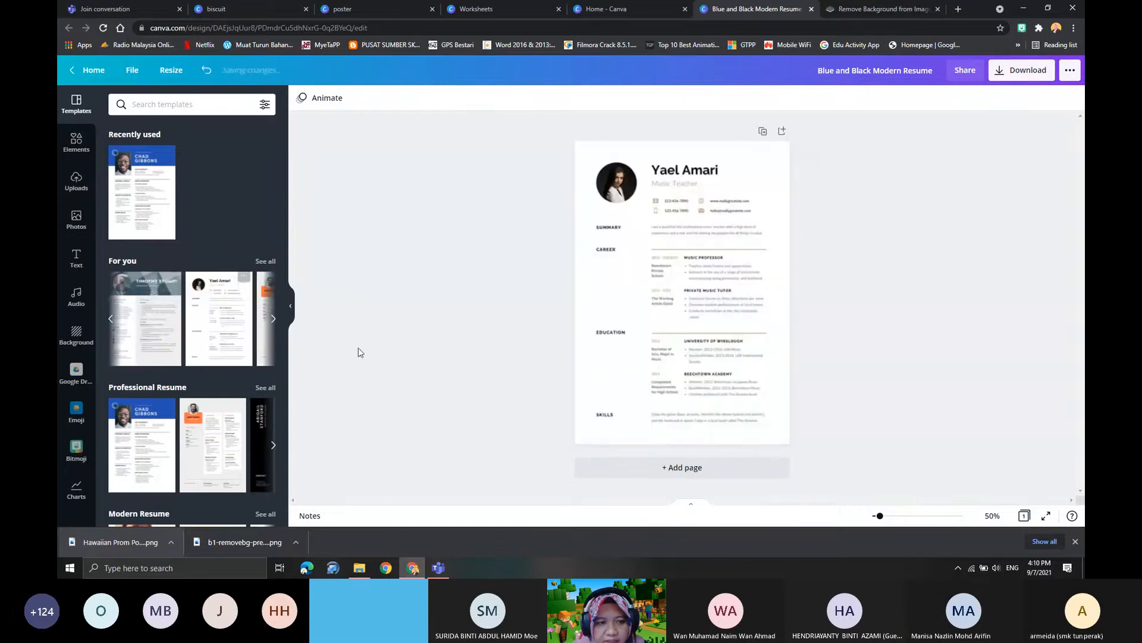
pyautogui.click(137, 314)
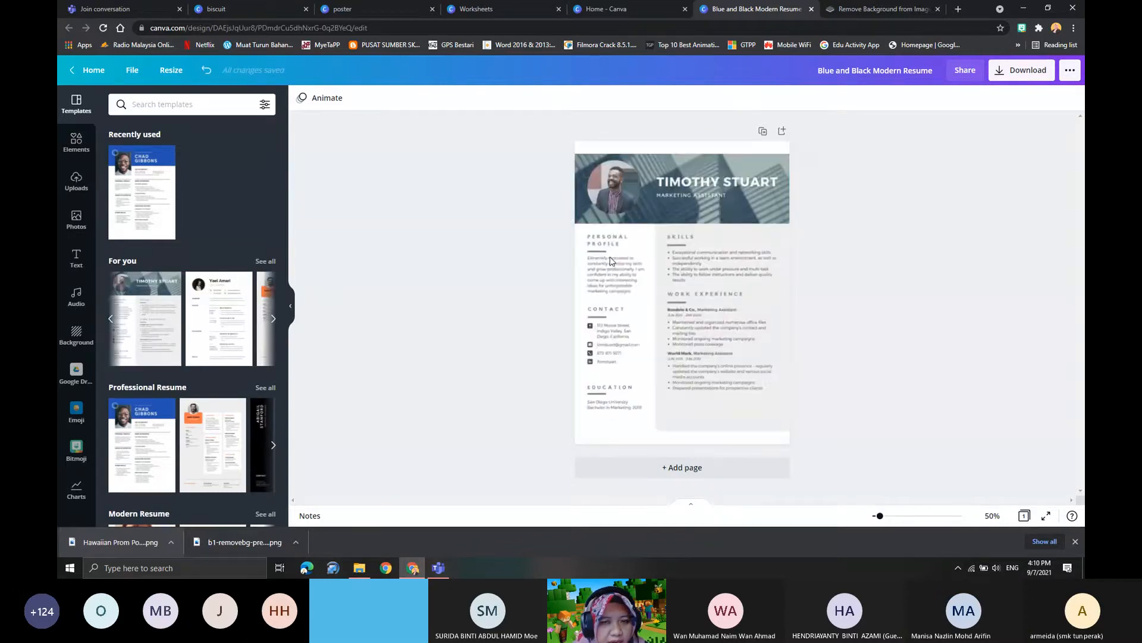
pyautogui.click(224, 307)
# - Remove the portrait from the resume's round photo frame and enlarge the empty frame
pyautogui.click(609, 191)
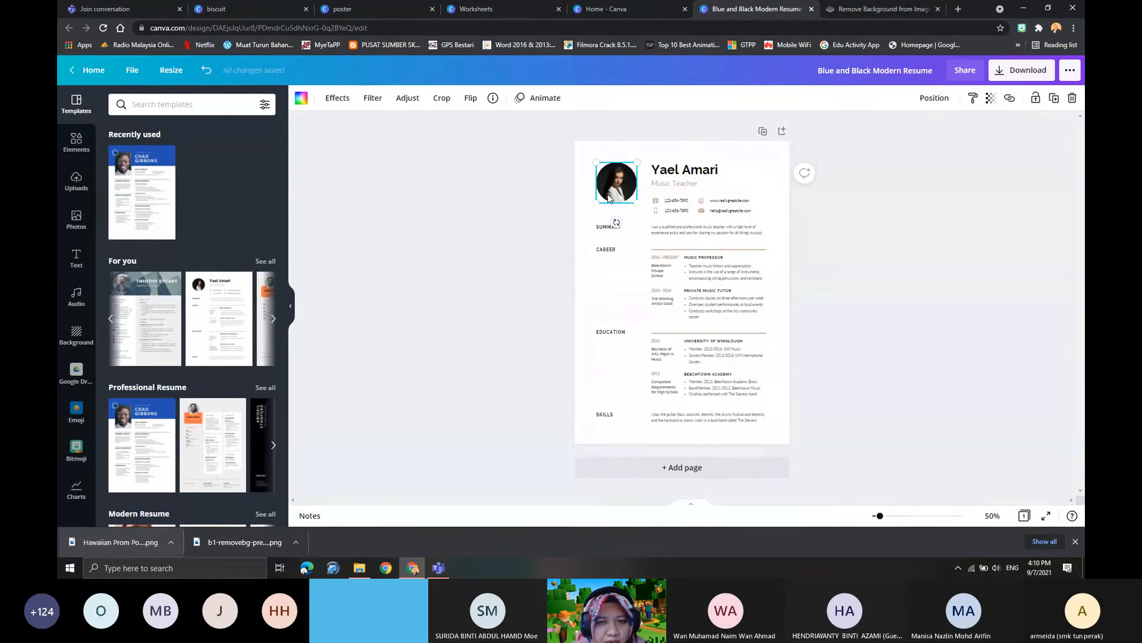
pyautogui.doubleClick(608, 190)
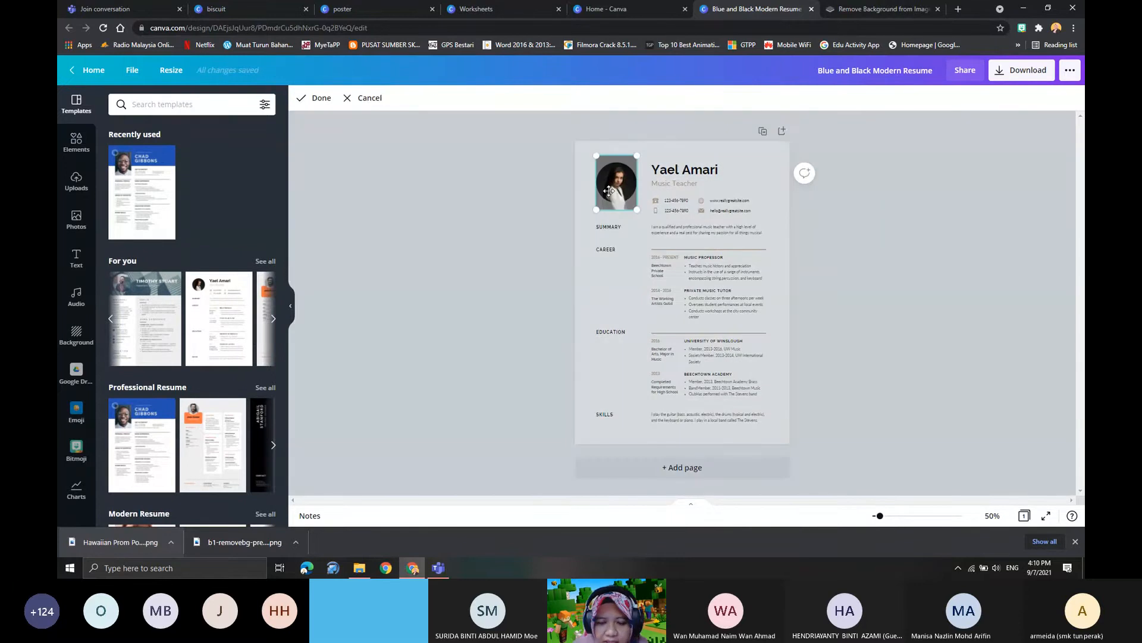
pyautogui.press('Delete')
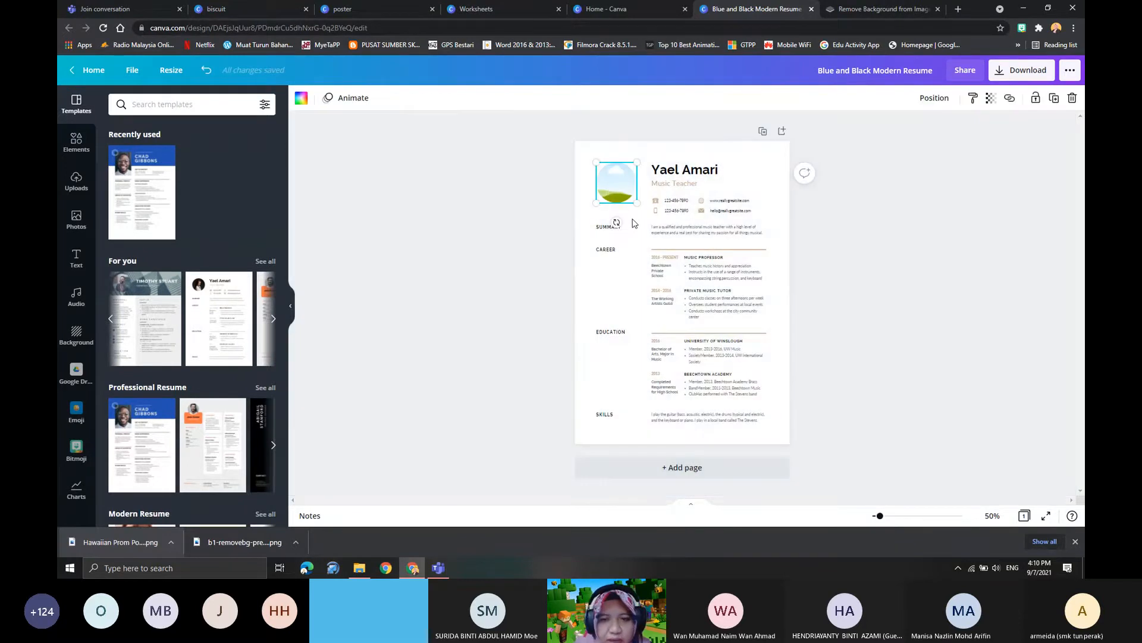
pyautogui.moveTo(635, 201)
pyautogui.mouseDown()
pyautogui.moveTo(685, 251)
pyautogui.moveTo(632, 200)
pyautogui.mouseUp()
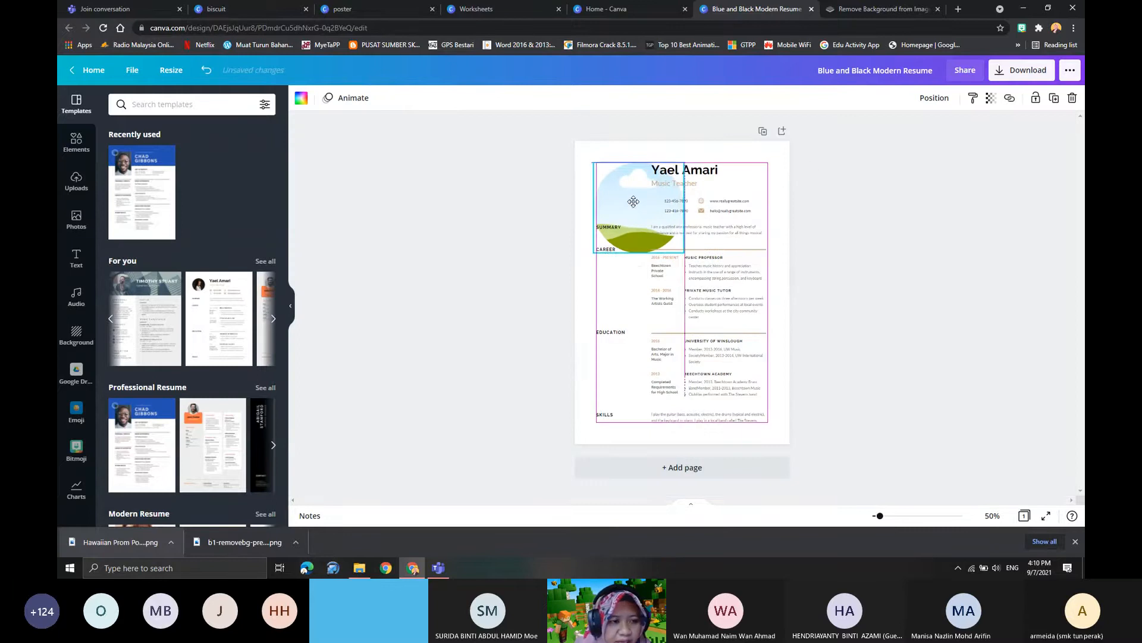
# - Fill the round frame with the uploaded cut-out photo of a man in a dark suit and place it beside the resume heading
pyautogui.click(85, 219)
pyautogui.scroll(-5, 231, 379)
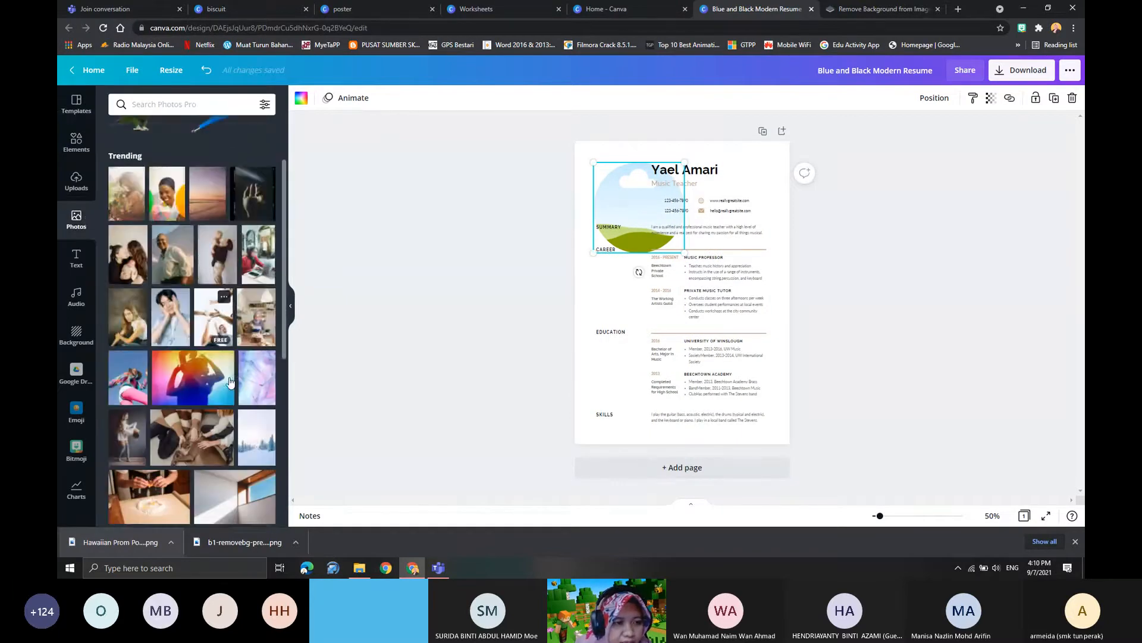
pyautogui.click(76, 180)
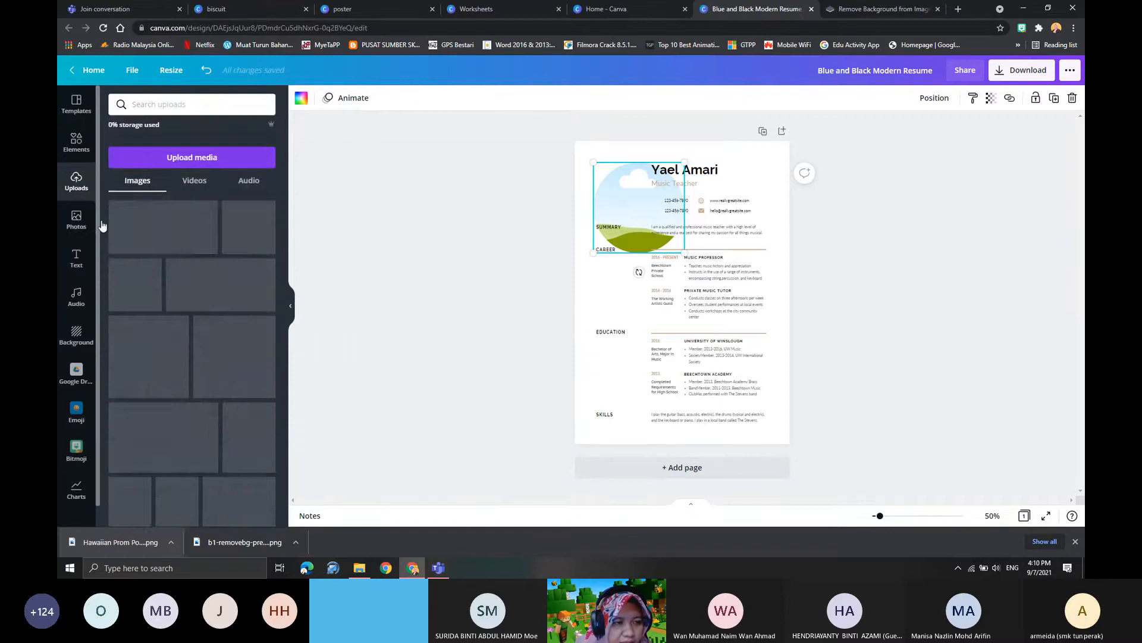
pyautogui.scroll(-3, 208, 384)
pyautogui.scroll(-2, 208, 384)
pyautogui.moveTo(245, 325)
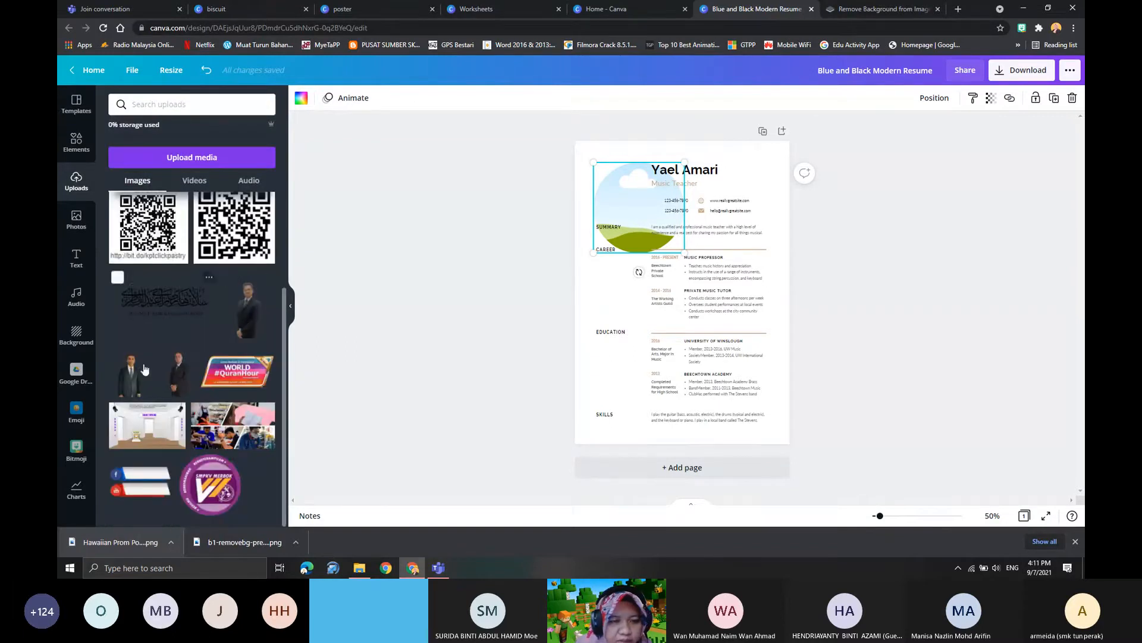
pyautogui.moveTo(177, 372); pyautogui.dragTo(613, 189)
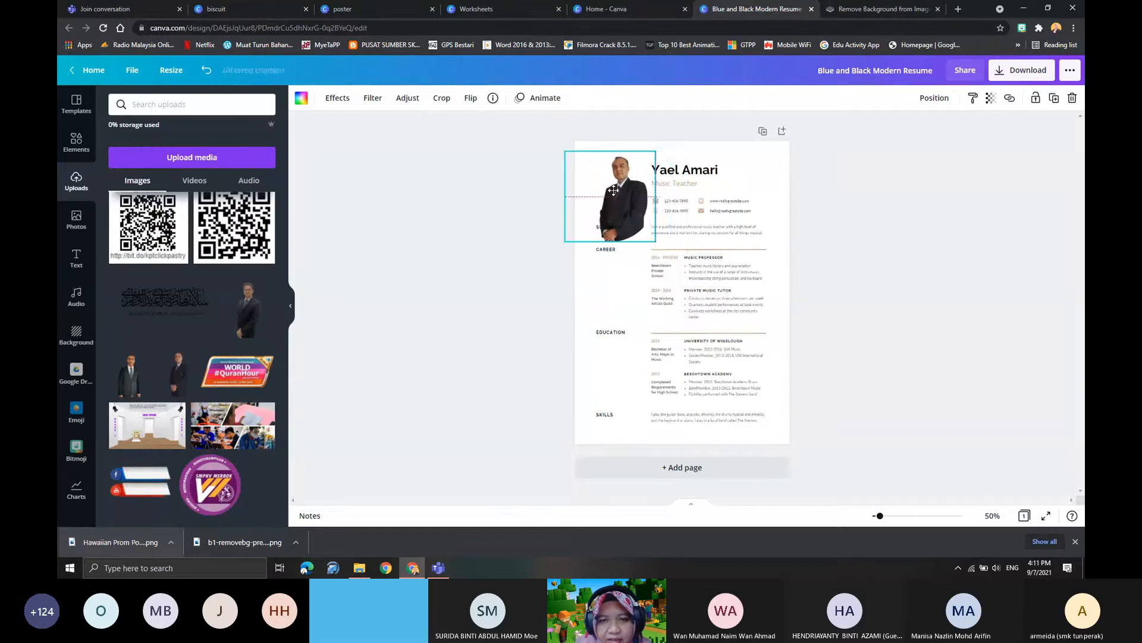
# - Leave the resume design and return to the home page
pyautogui.click(638, 228)
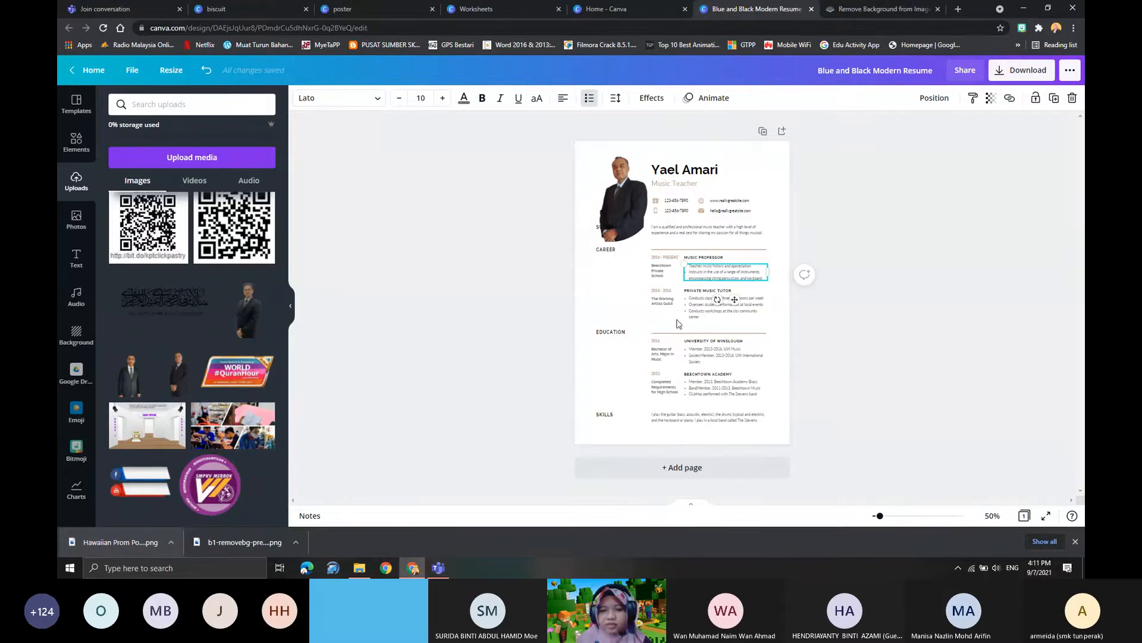
pyautogui.click(92, 70)
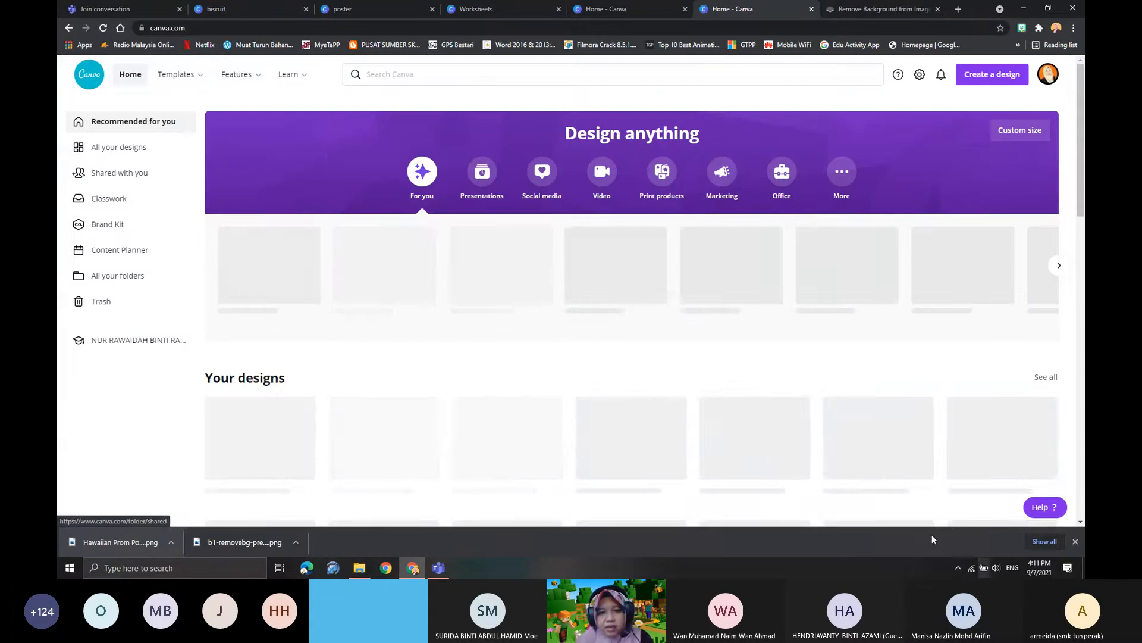
# - Browse the home page's designs and template categories and create a blank Presentation (16:9) design
pyautogui.scroll(-2, 563, 321)
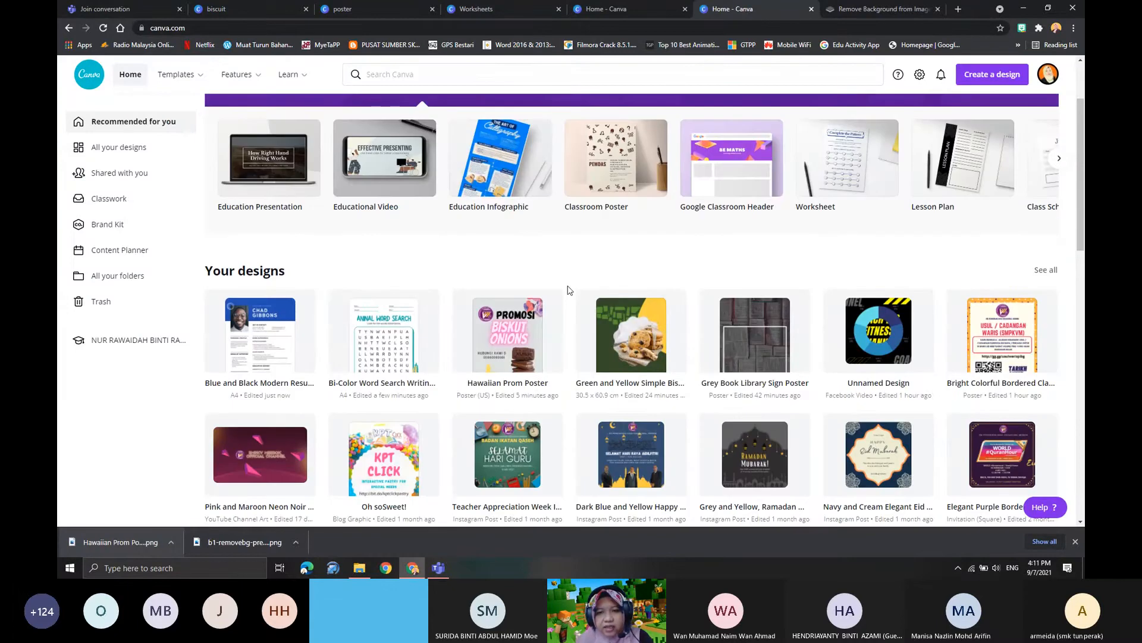
pyautogui.scroll(-15, 568, 289)
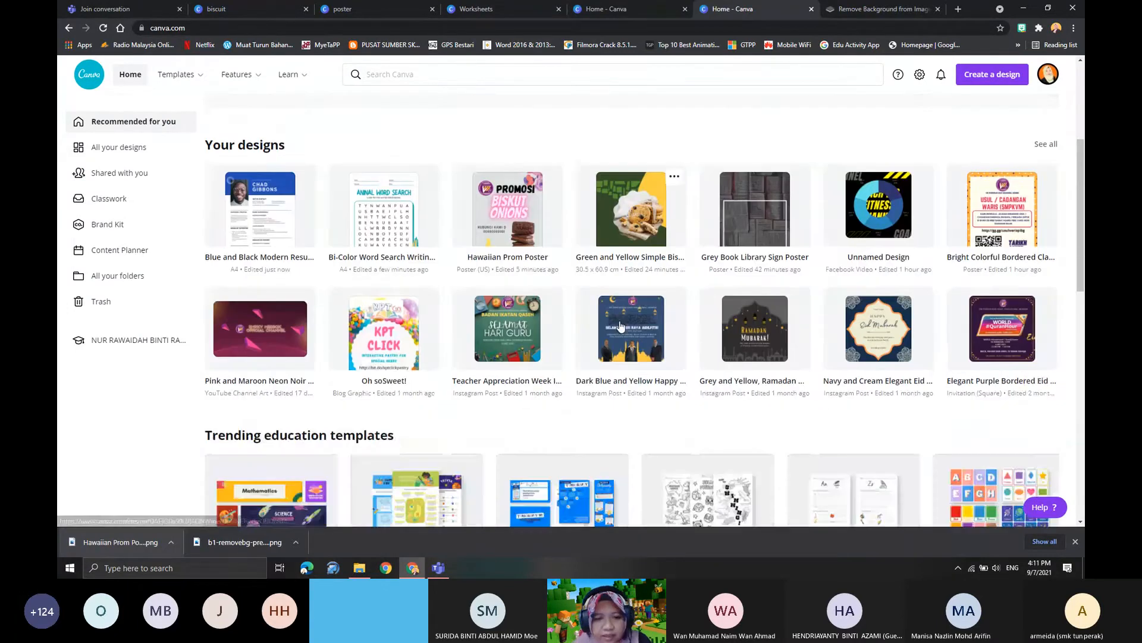
pyautogui.scroll(-10, 518, 400)
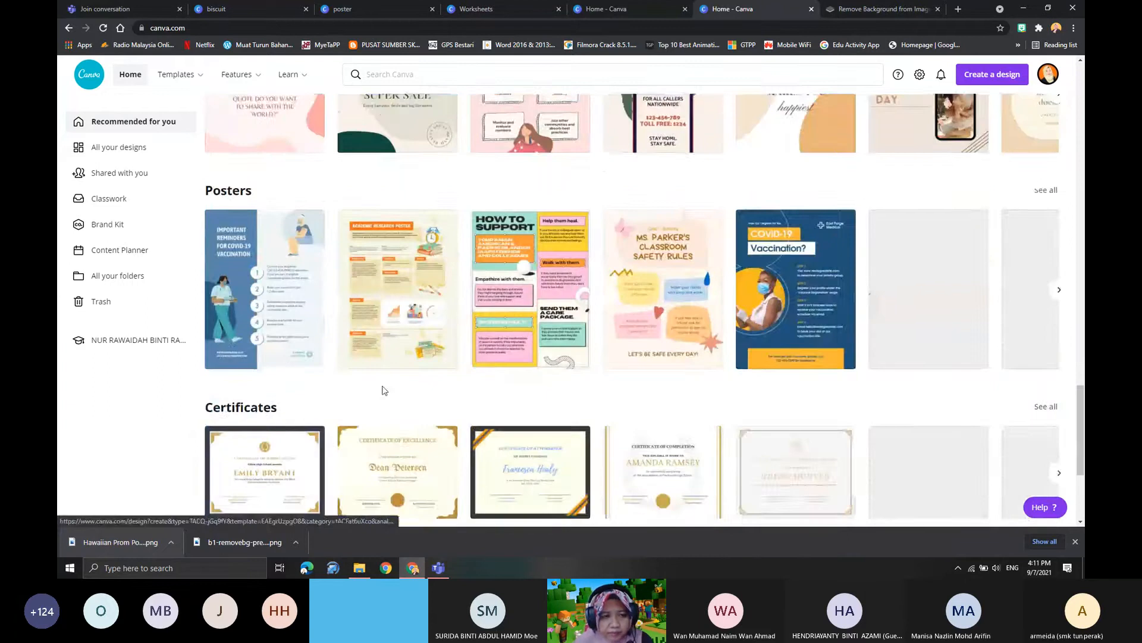
pyautogui.scroll(-8, 429, 359)
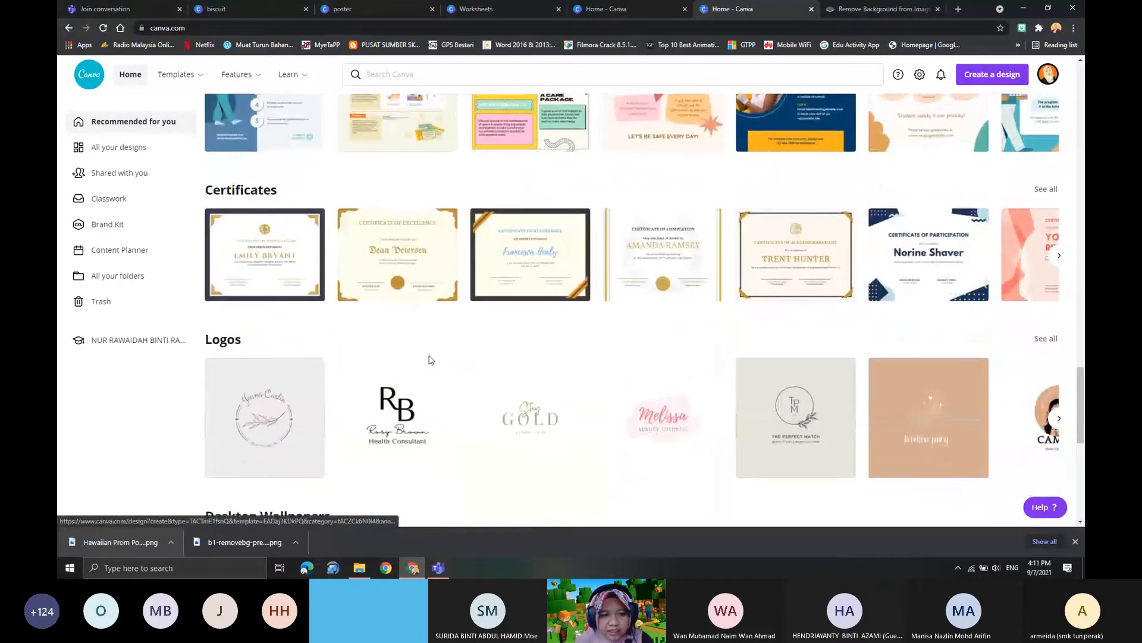
pyautogui.scroll(-6, 477, 422)
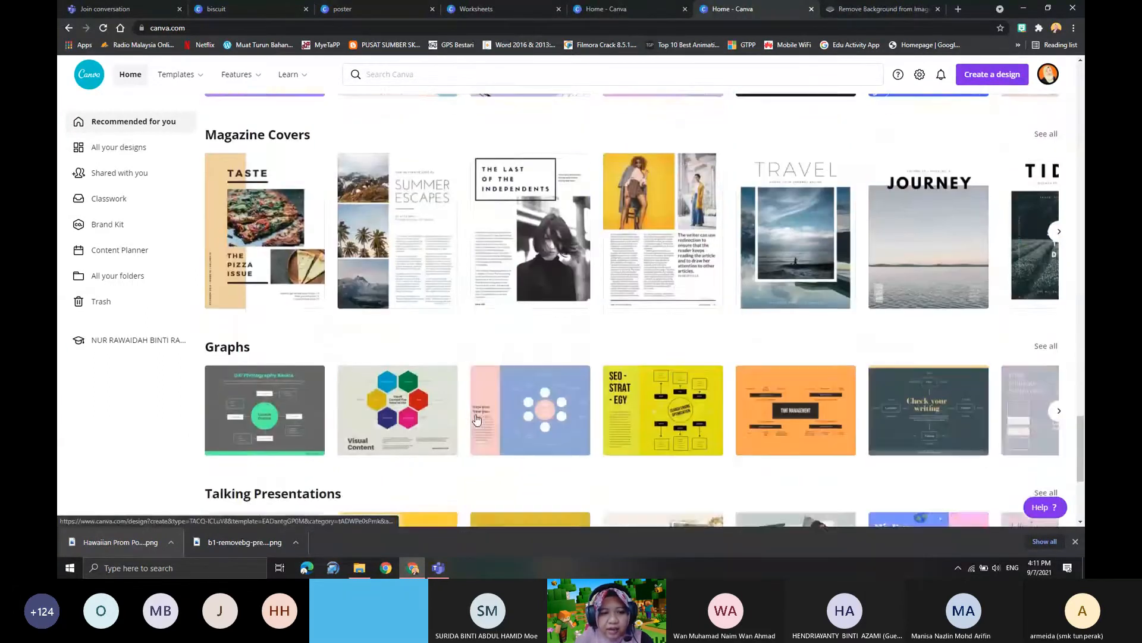
pyautogui.scroll(10, 479, 418)
pyautogui.scroll(15, 481, 416)
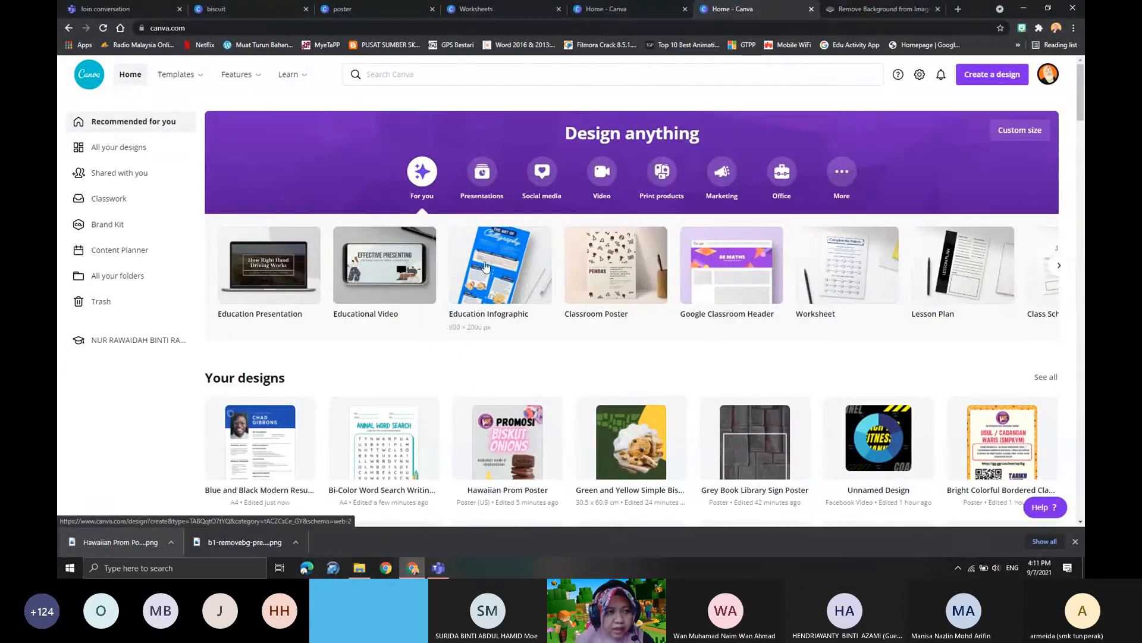
pyautogui.click(482, 178)
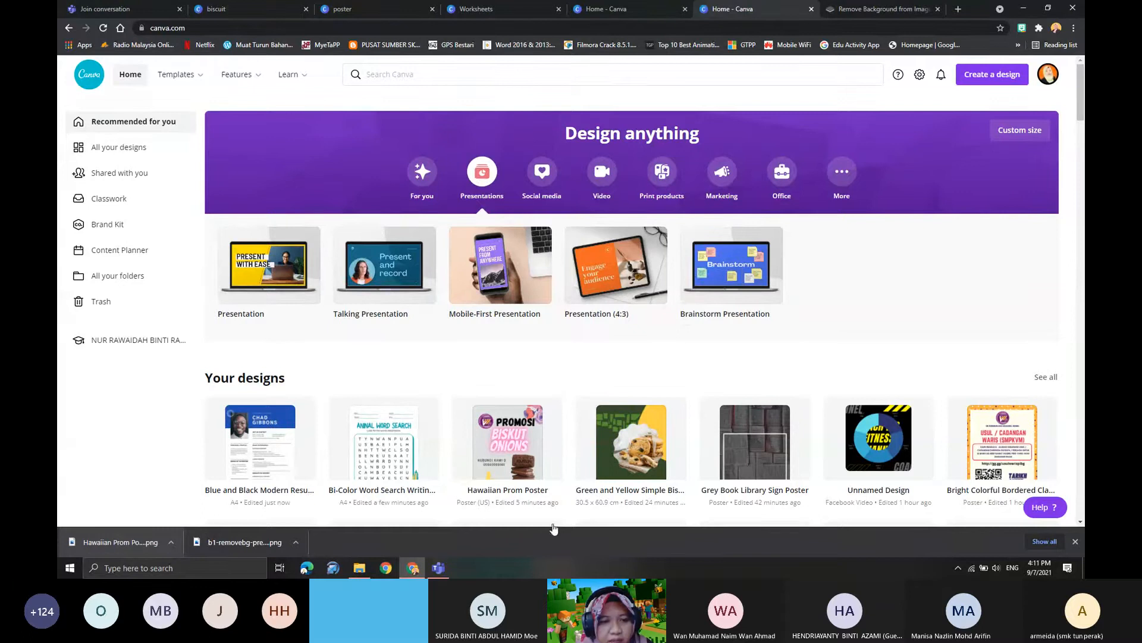
pyautogui.click(270, 264)
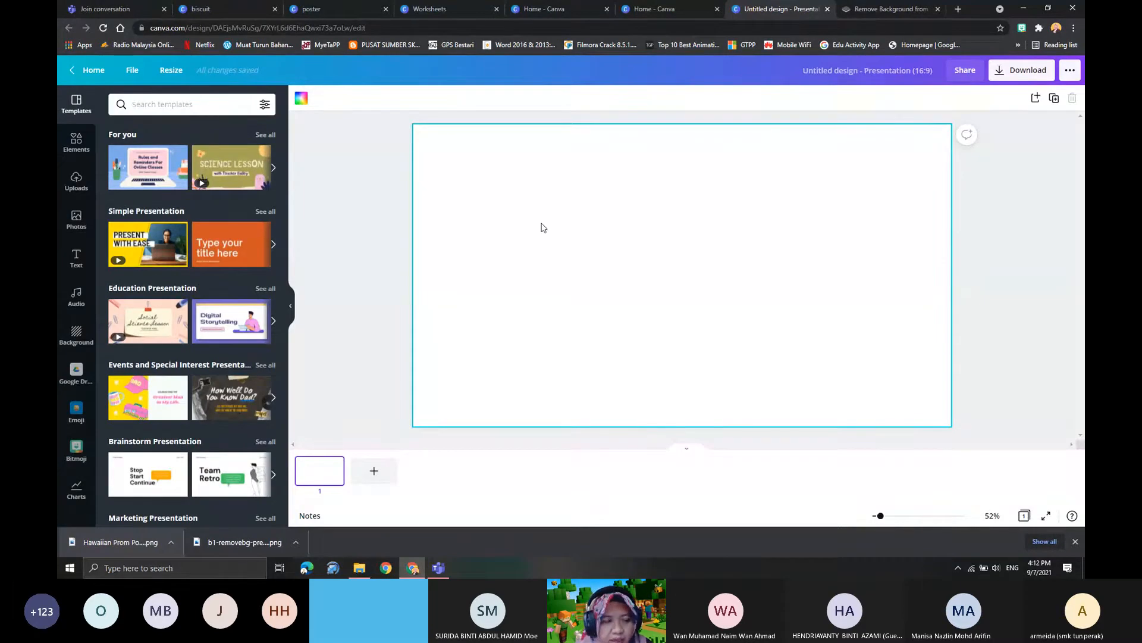
# - Open the Green and Yellow Illustration Science Class Education Presentation template and apply its Welcome page to the blank slide
pyautogui.scroll(-2, 153, 321)
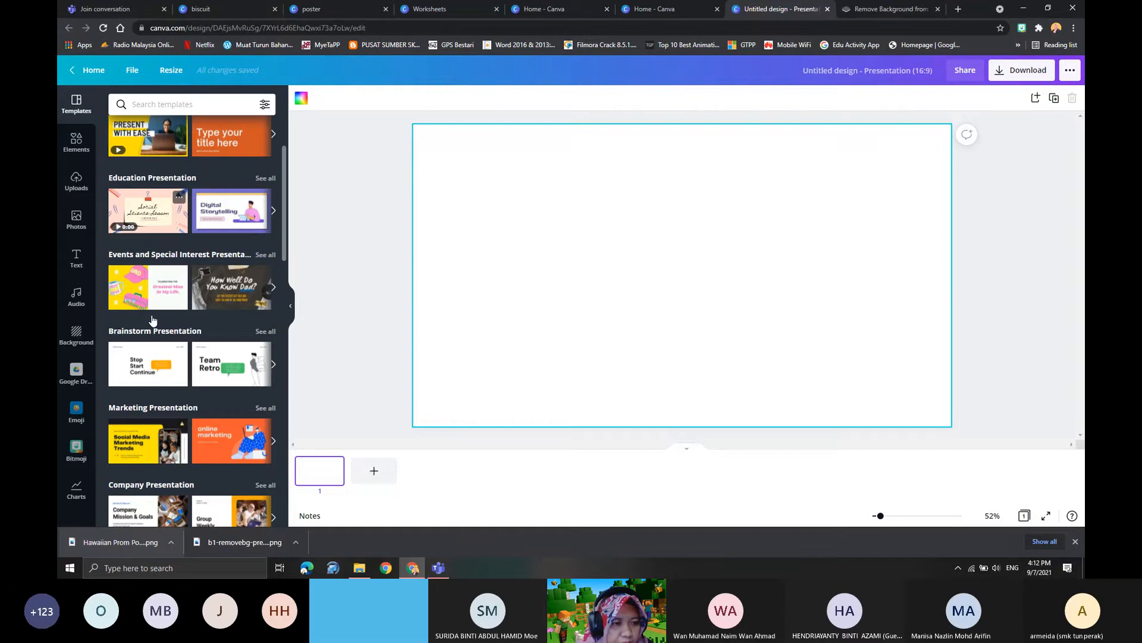
pyautogui.scroll(2, 153, 321)
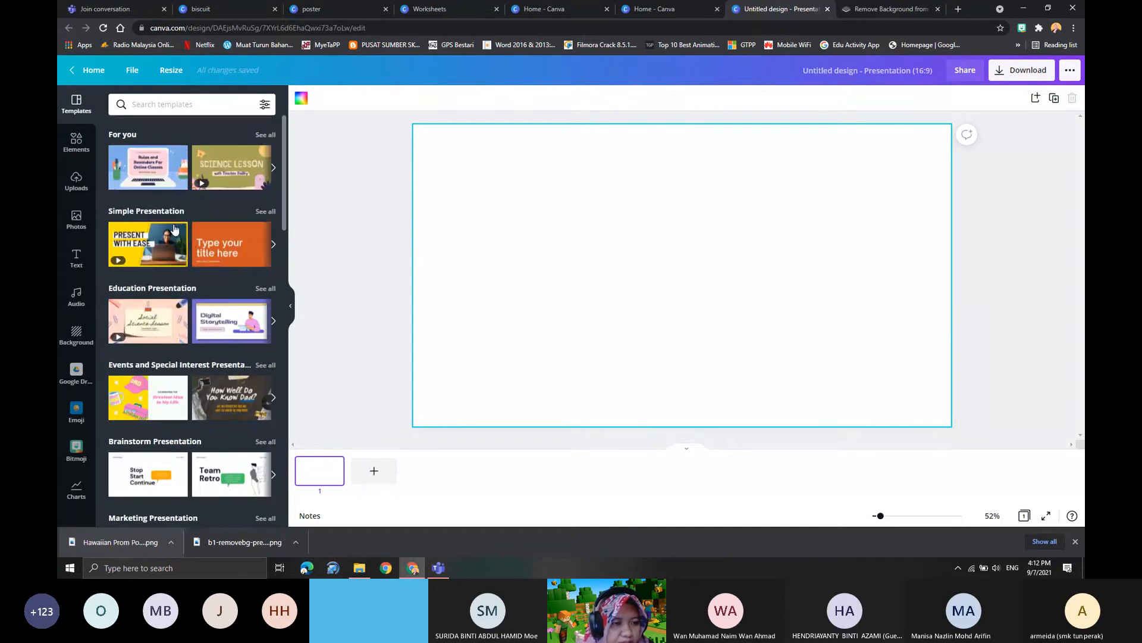
pyautogui.scroll(-3, 182, 373)
pyautogui.scroll(3, 176, 364)
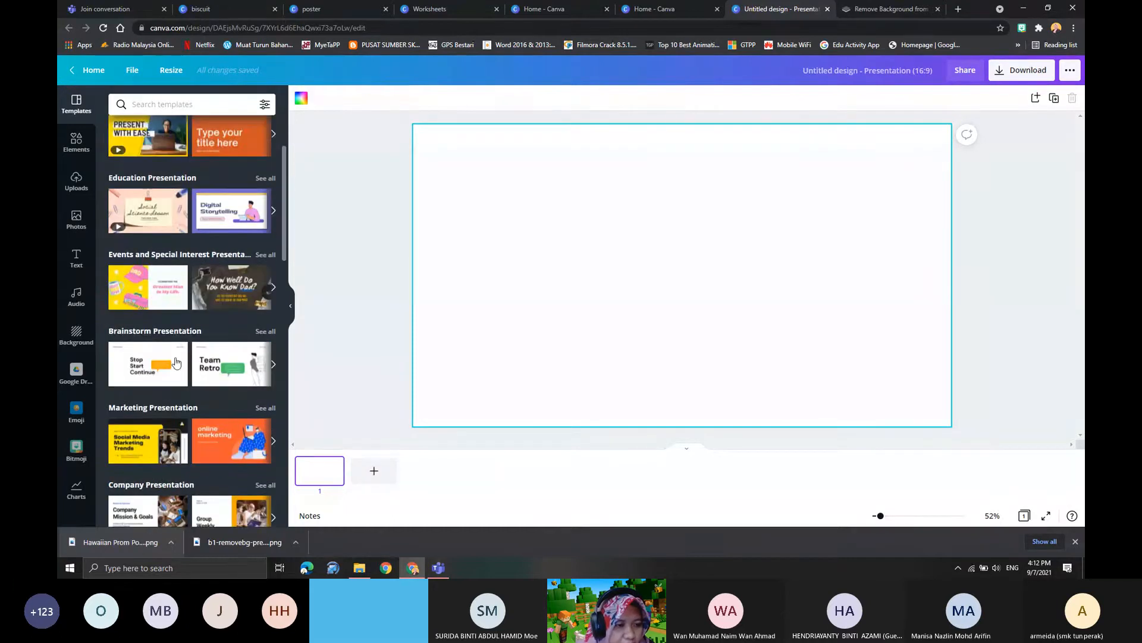
pyautogui.click(227, 169)
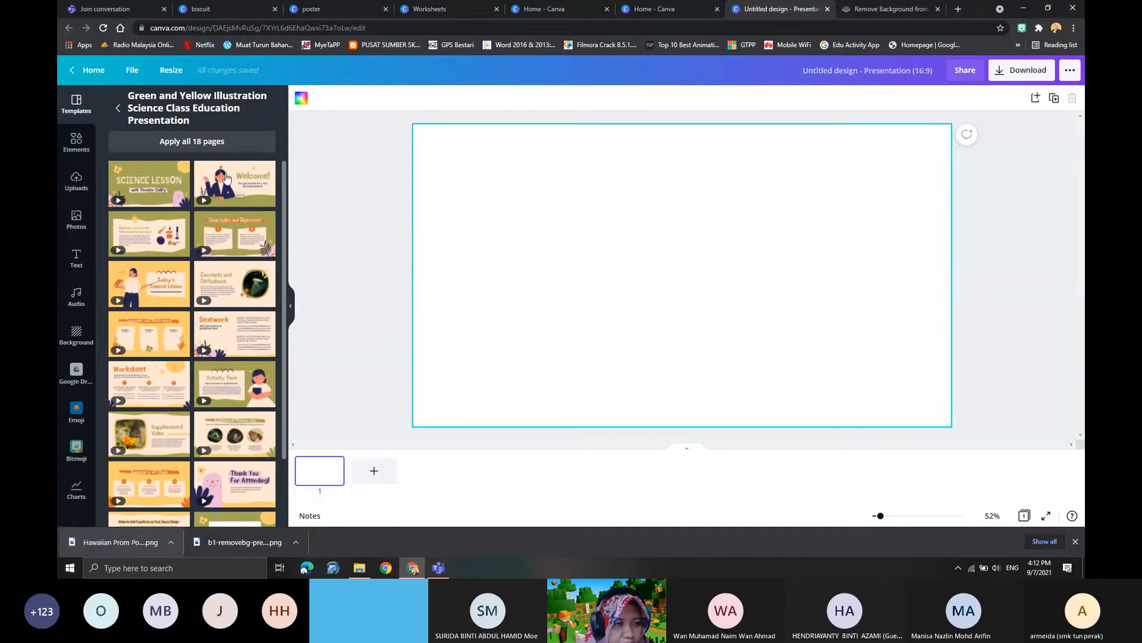
pyautogui.scroll(-2, 189, 299)
pyautogui.scroll(2, 188, 297)
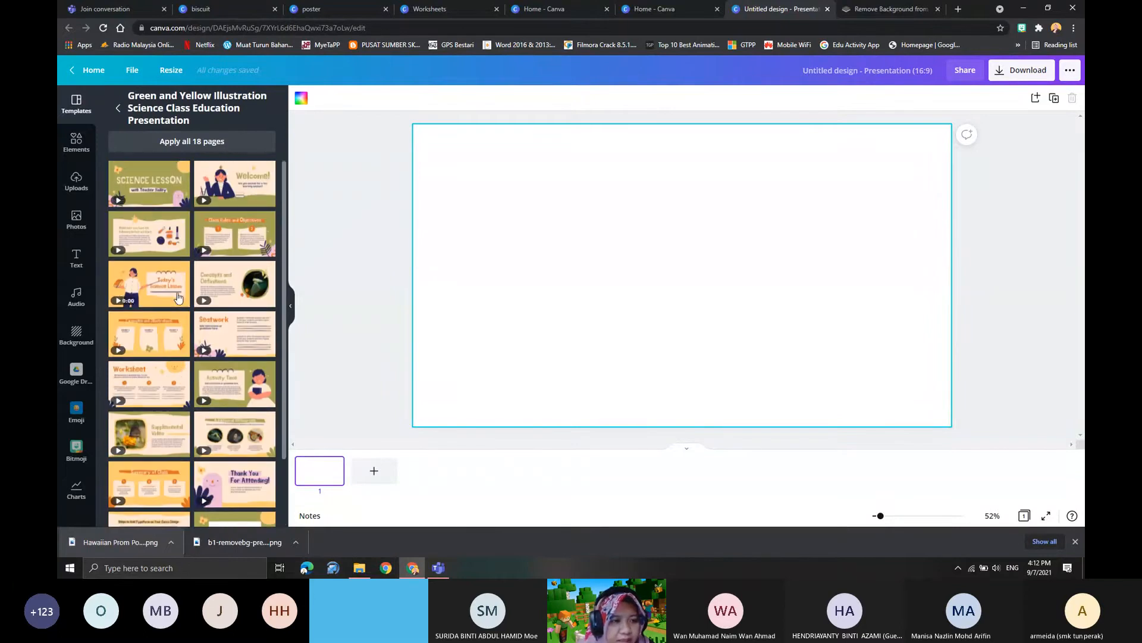
pyautogui.scroll(-2, 196, 286)
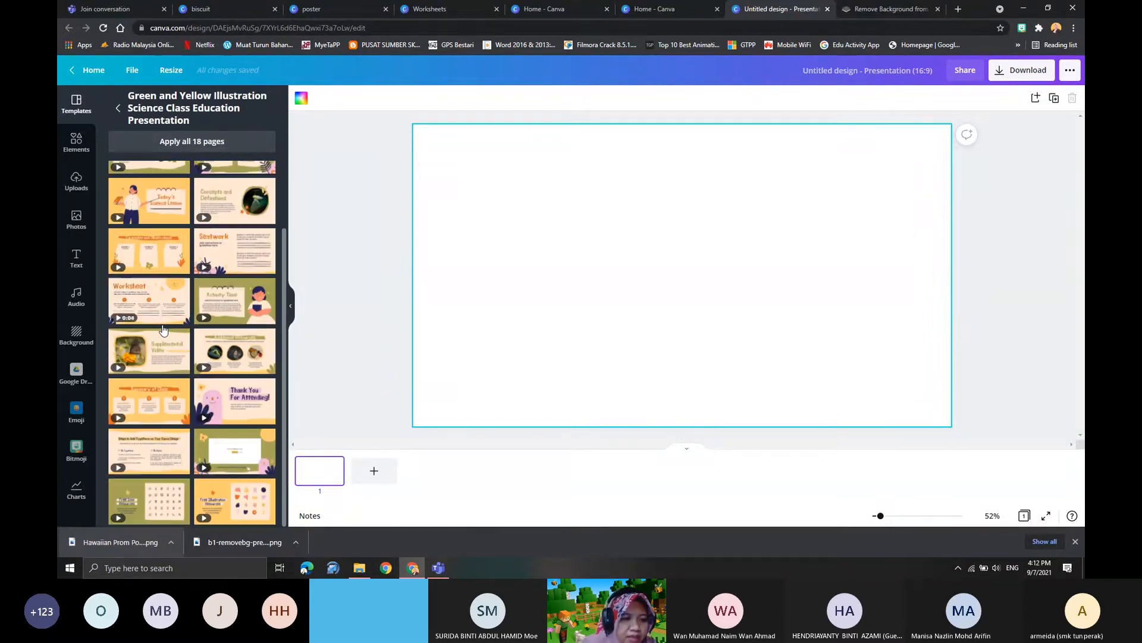
pyautogui.scroll(2, 196, 285)
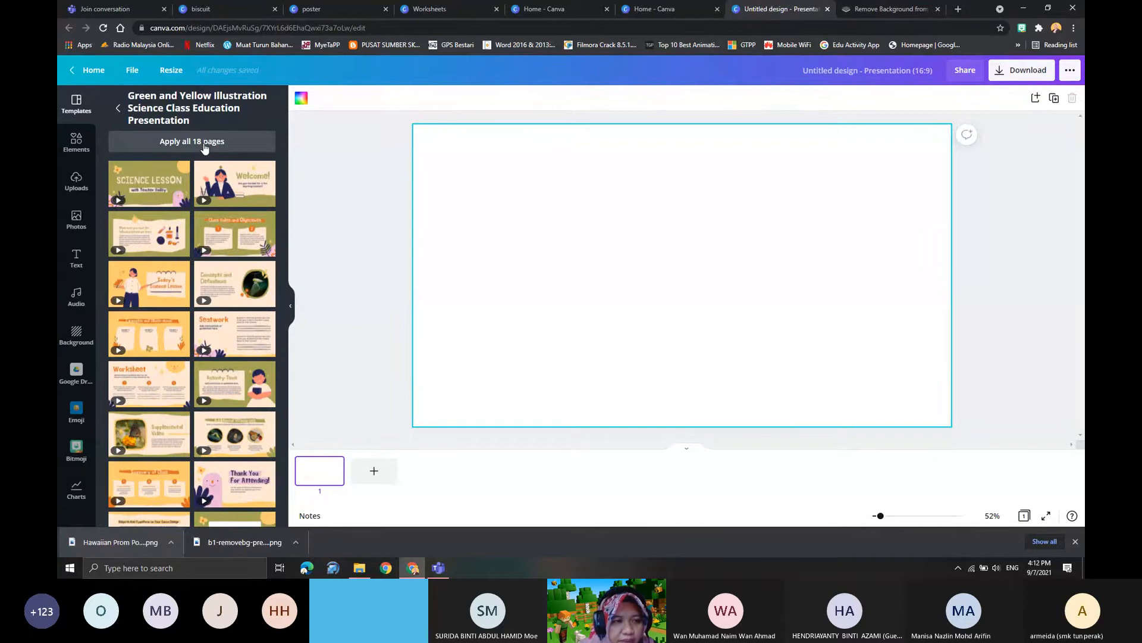
pyautogui.click(252, 184)
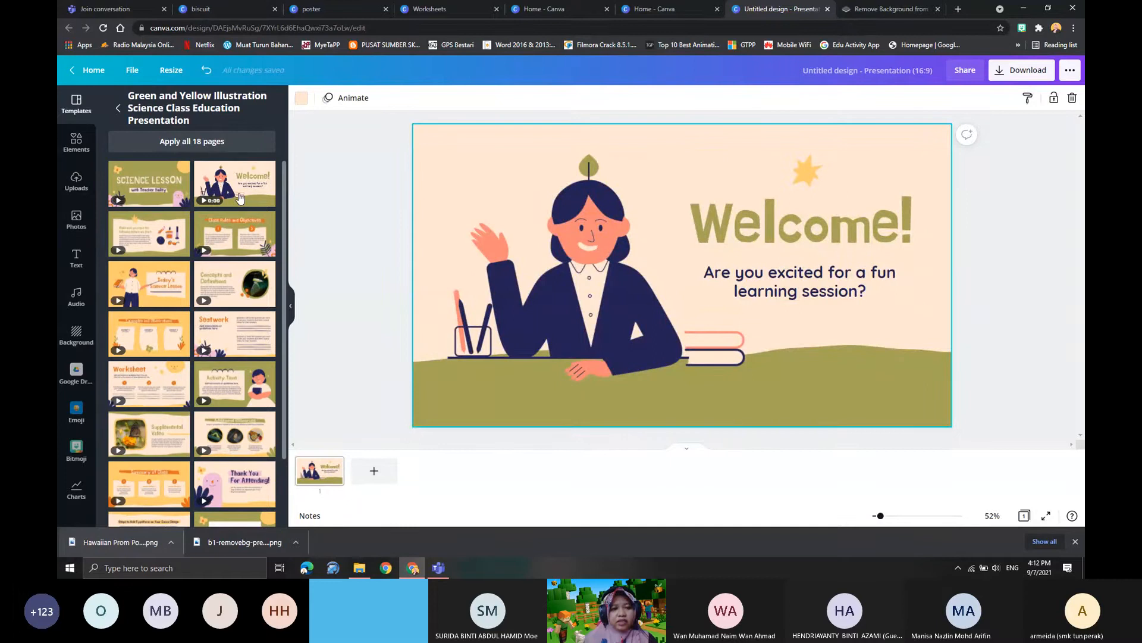
# - Replace the slide's "Welcome!" heading with "sELAMAT DATANG"
pyautogui.click(783, 237)
pyautogui.doubleClick(768, 236)
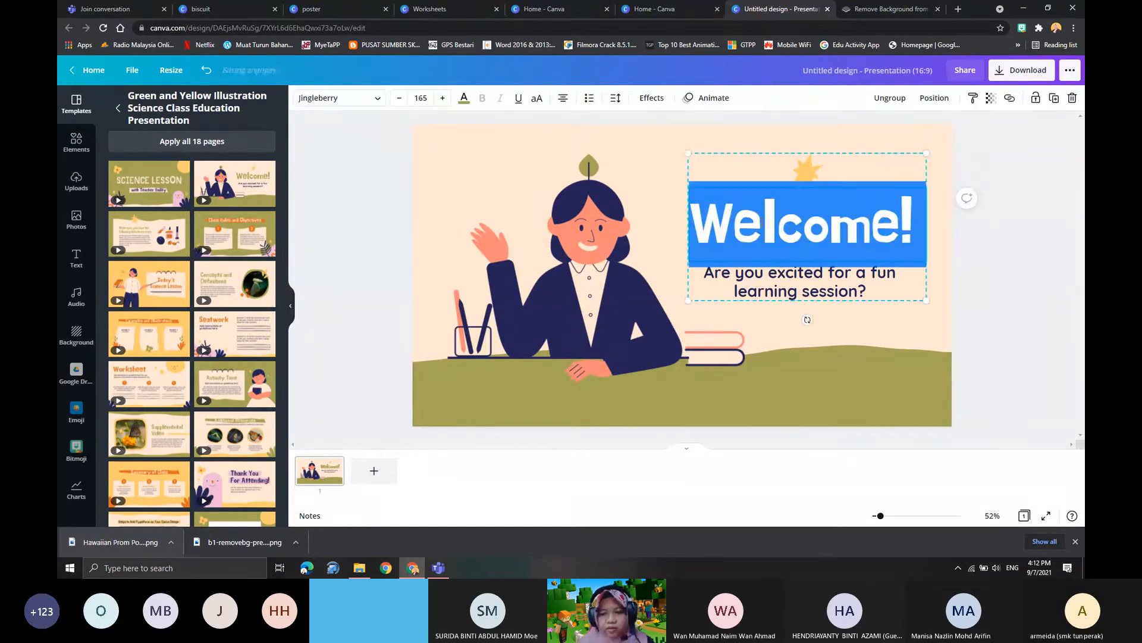
pyautogui.write('sELAMA')
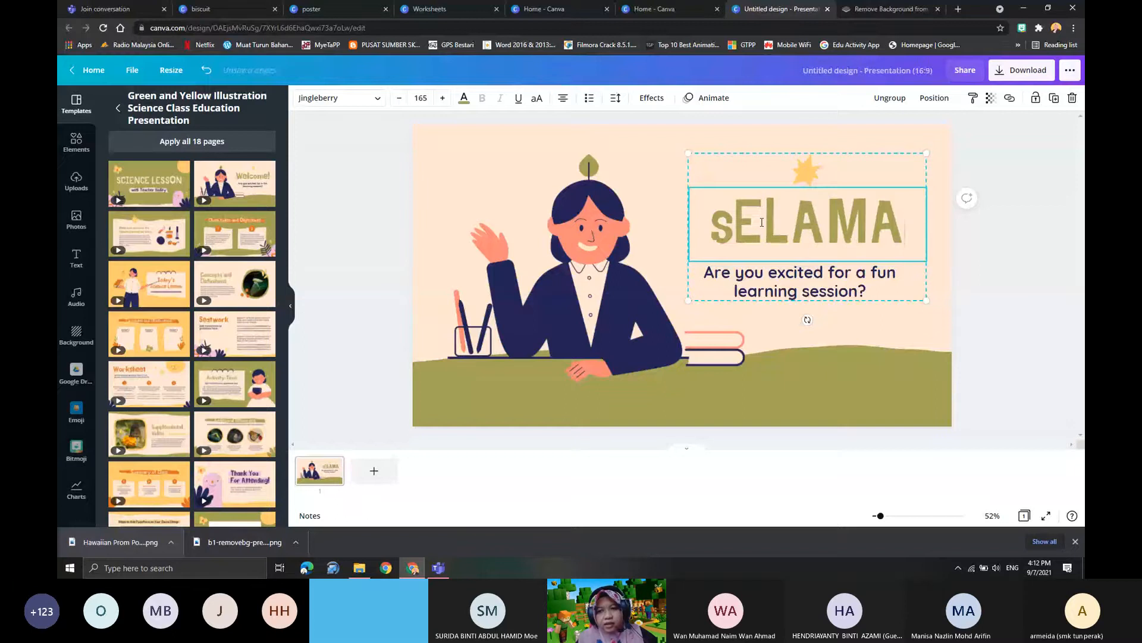
pyautogui.write('T DATANG')
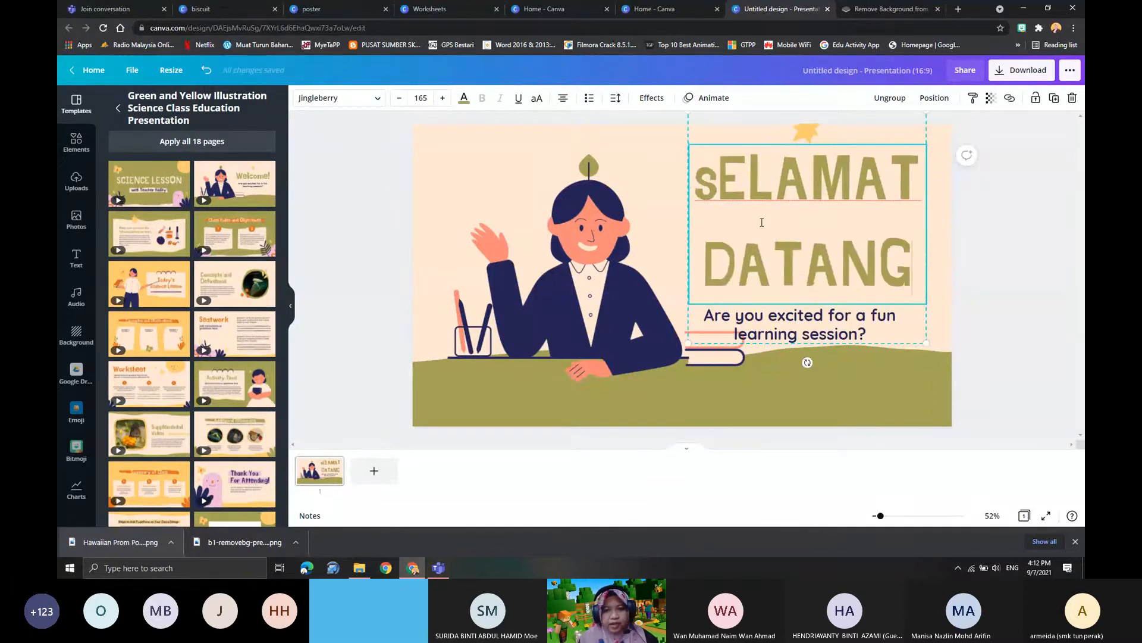
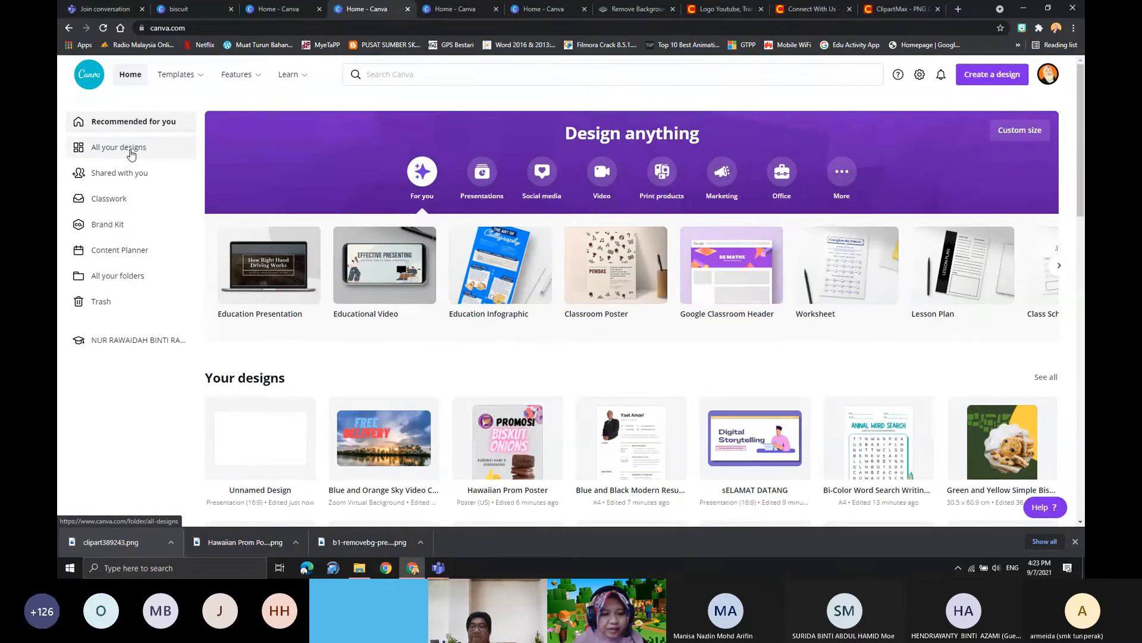
# - Browse the full list of saved designs and open the Hawaiian Prom Poster design
pyautogui.scroll(-3, 269, 254)
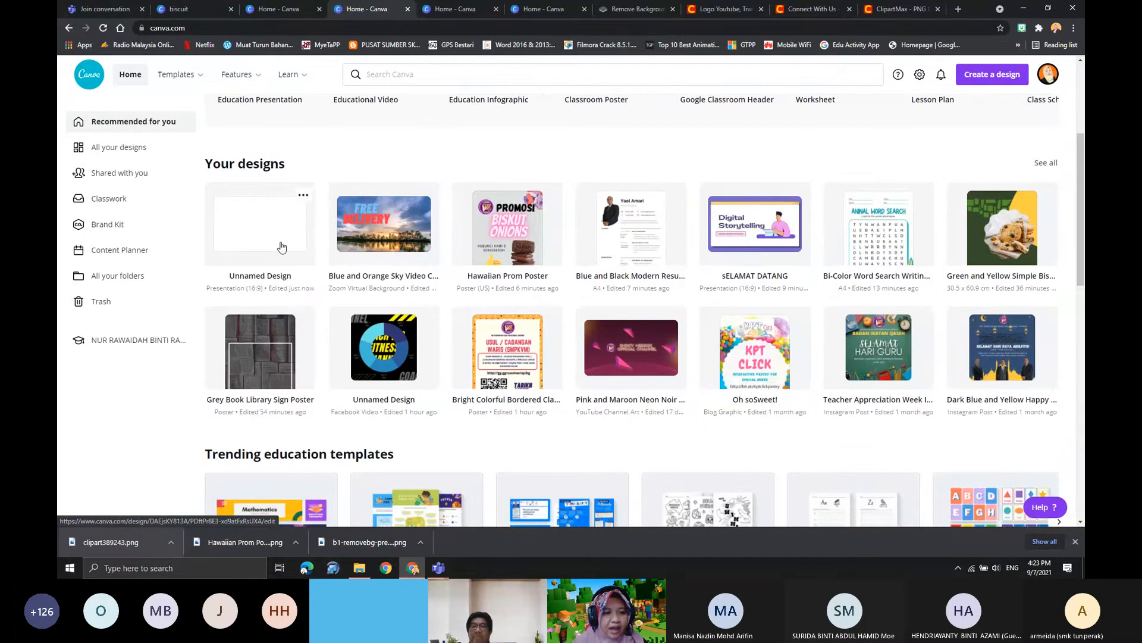
pyautogui.click(119, 147)
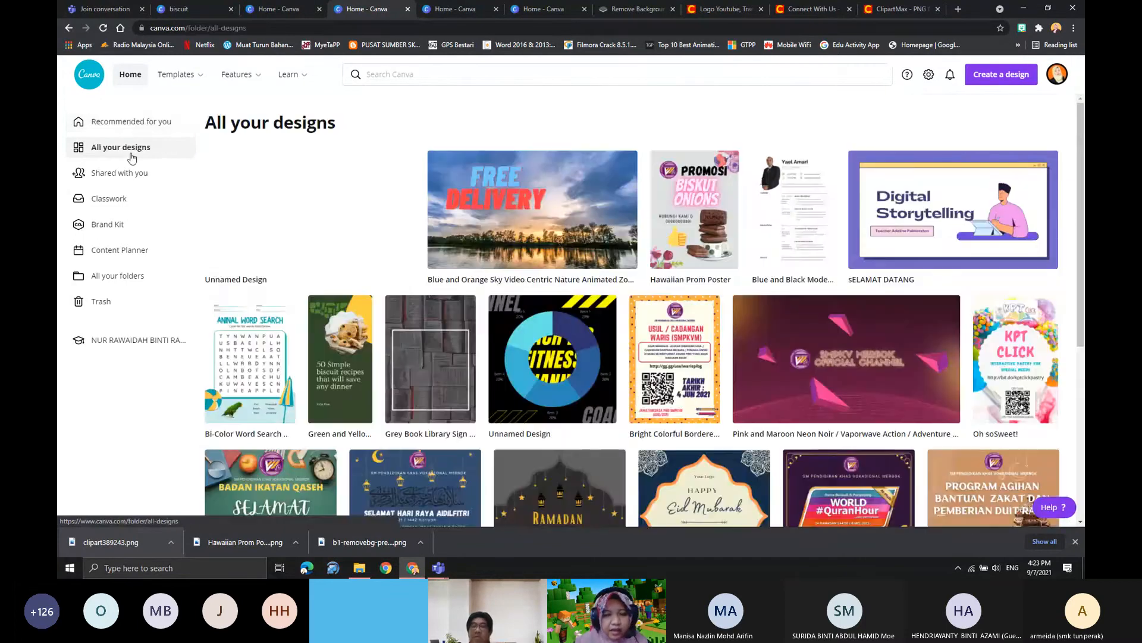
pyautogui.scroll(-3, 575, 473)
pyautogui.scroll(3, 931, 245)
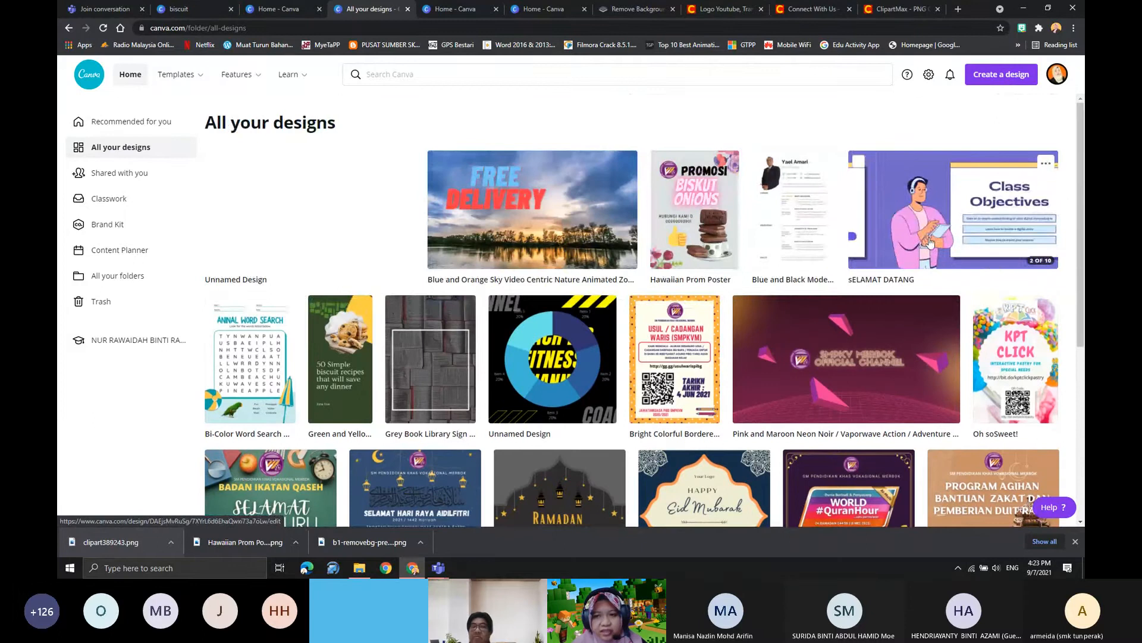
pyautogui.scroll(-3, 392, 267)
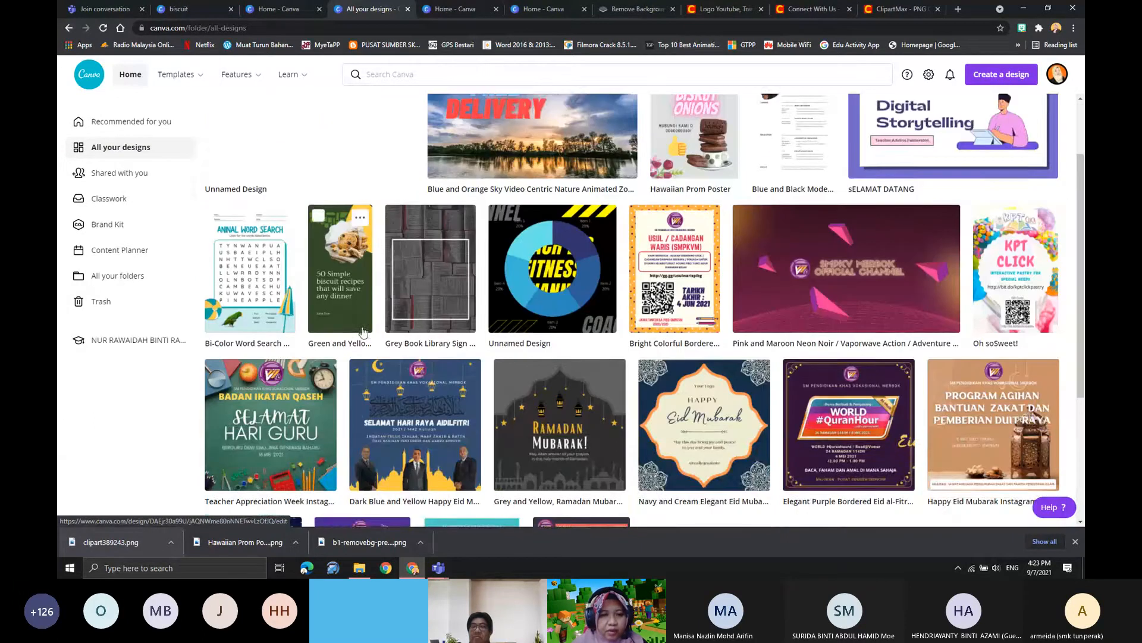
pyautogui.scroll(3, 532, 273)
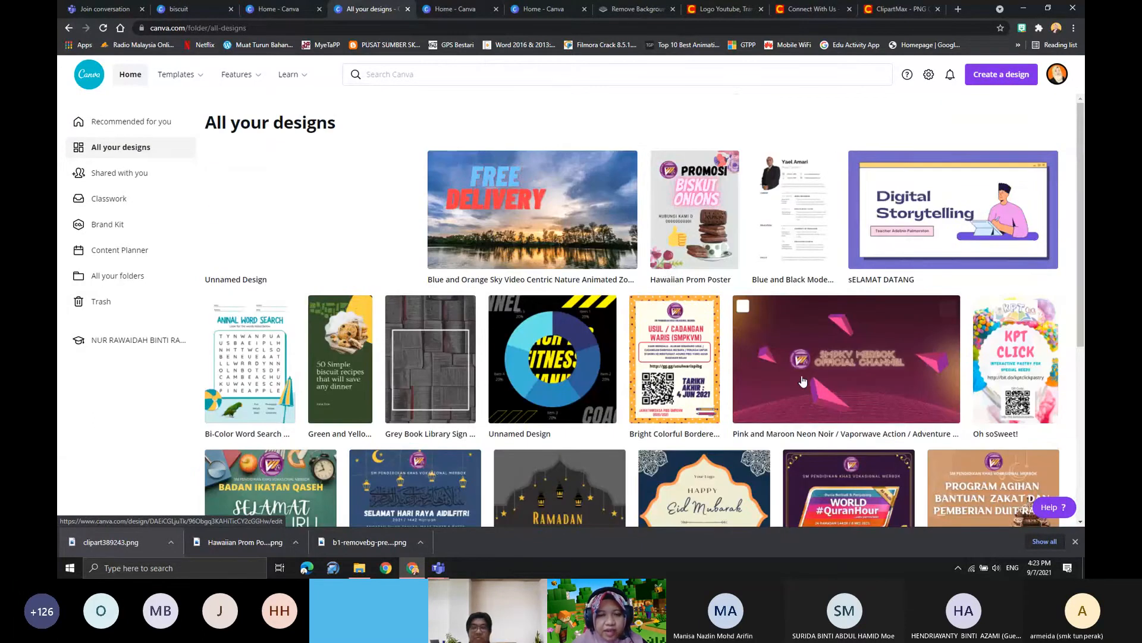
pyautogui.scroll(-1, 743, 250)
pyautogui.click(690, 157)
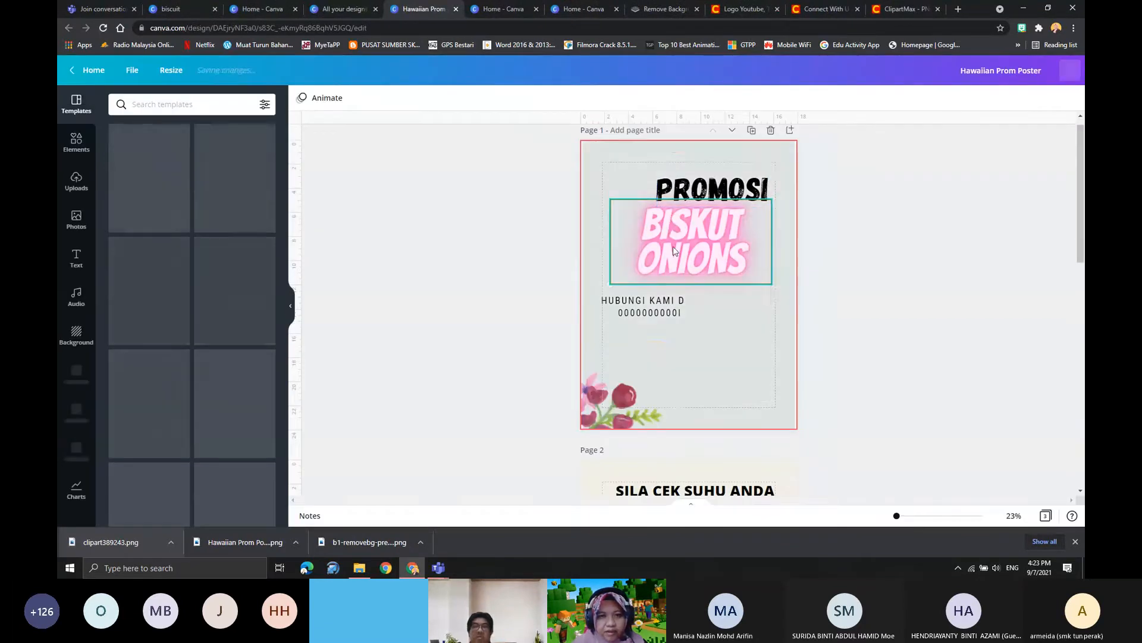
# - Select the "BISKUT ONIONS" heading and look over the poster's first two pages
pyautogui.click(676, 251)
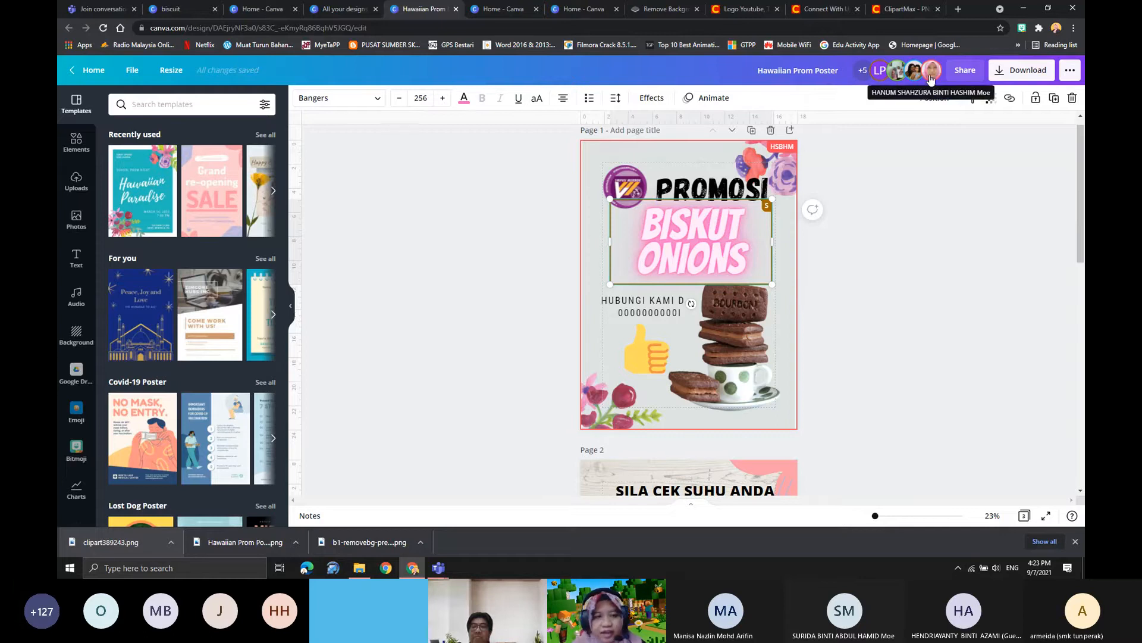
pyautogui.scroll(-4, 712, 281)
pyautogui.scroll(4, 711, 292)
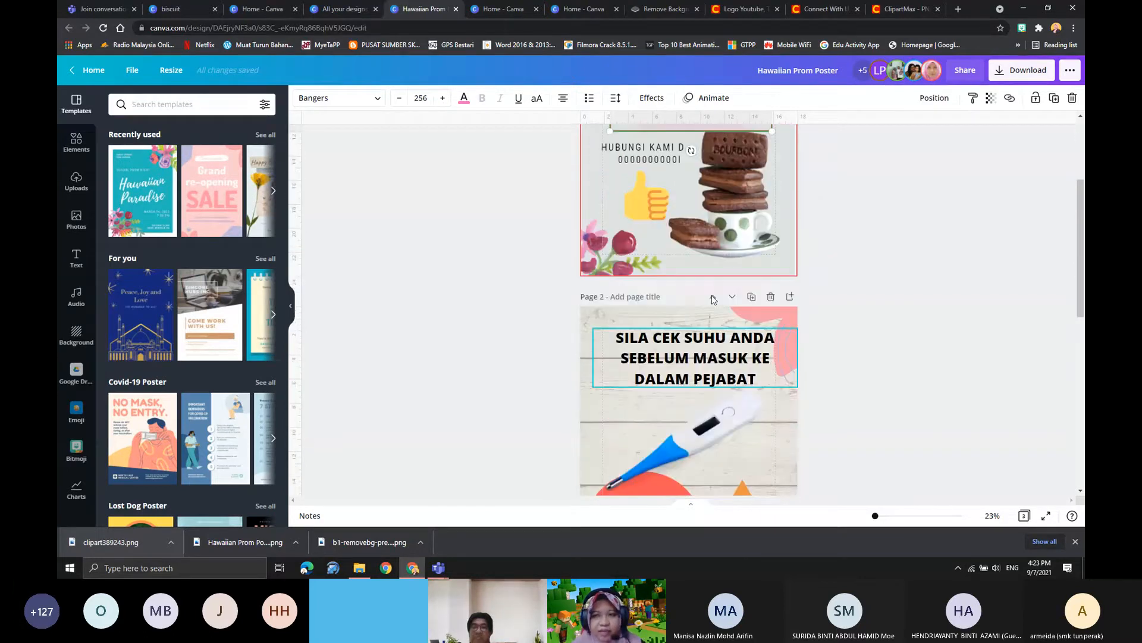
pyautogui.scroll(-3, 697, 323)
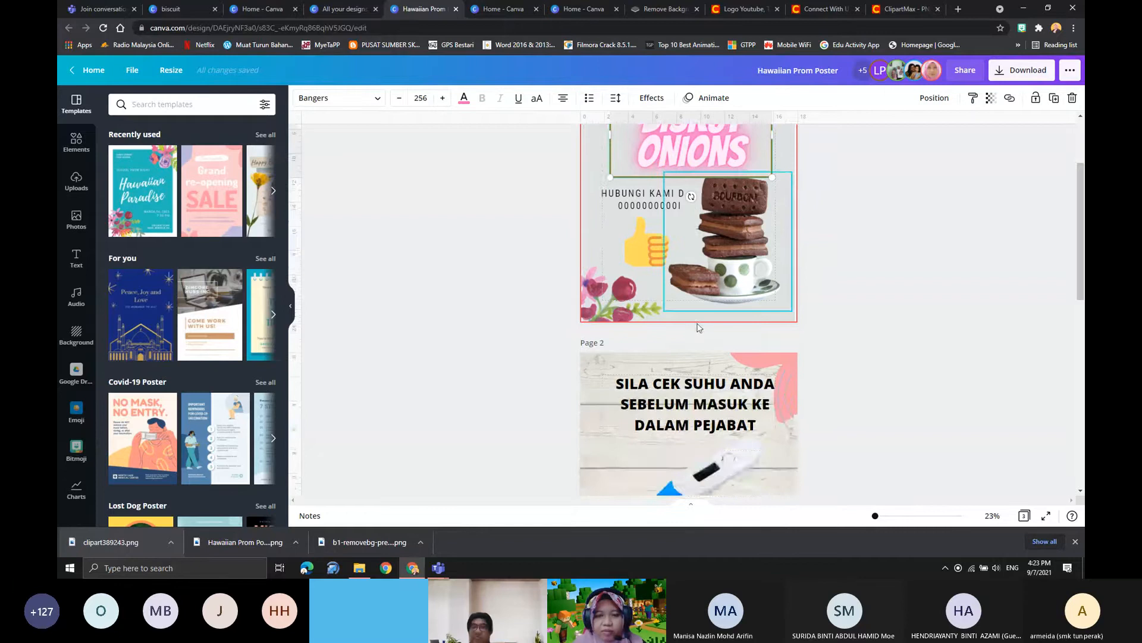
pyautogui.scroll(3, 695, 331)
# - Delete the stacked-biscuit picture from page 1 and undo the deletion
pyautogui.click(721, 365)
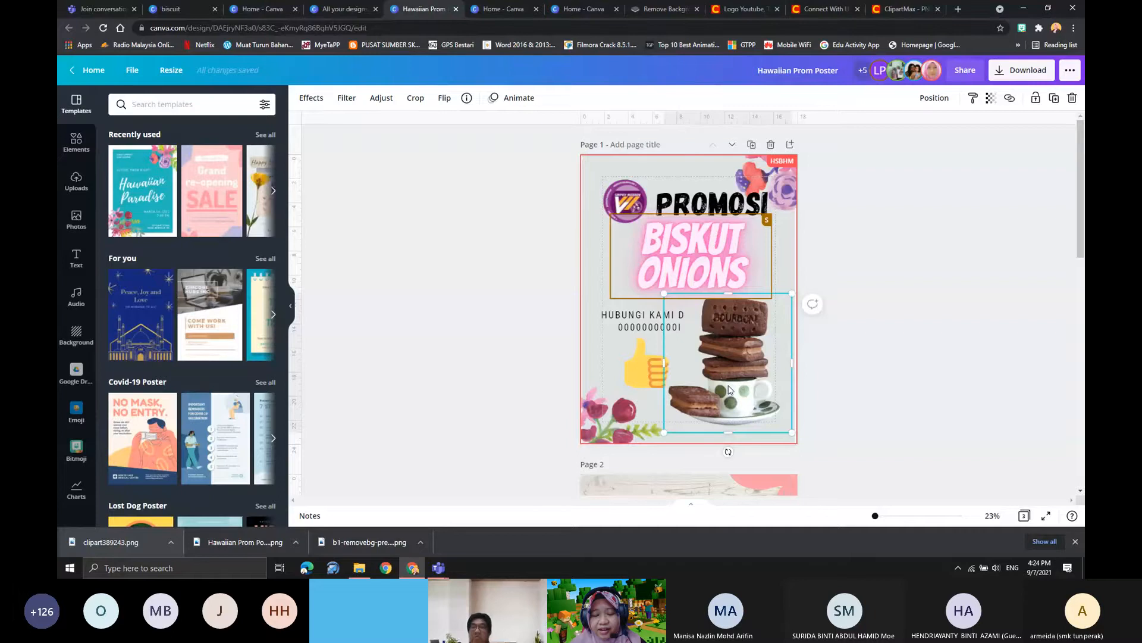
pyautogui.scroll(-5, 716, 370)
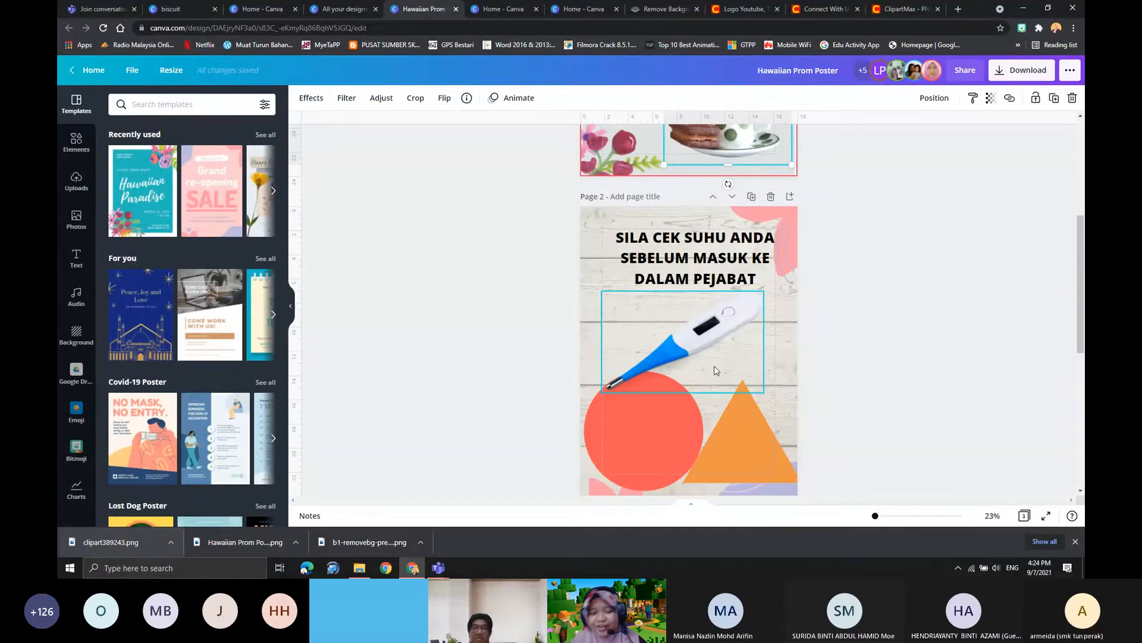
pyautogui.scroll(5, 711, 376)
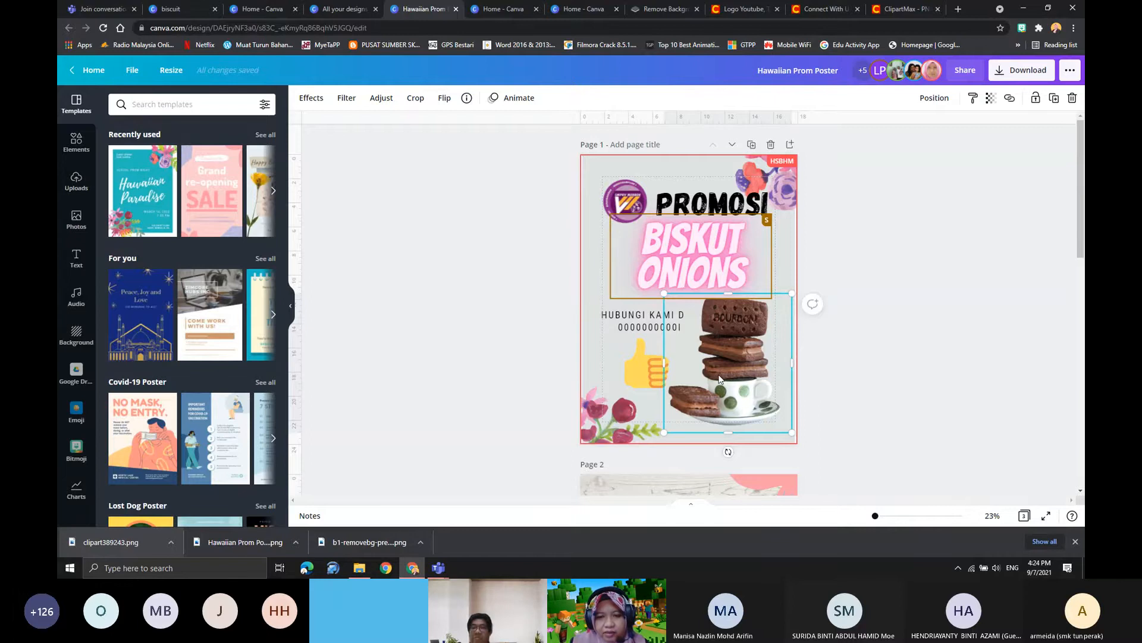
pyautogui.press('Delete')
pyautogui.scroll(-2, 732, 362)
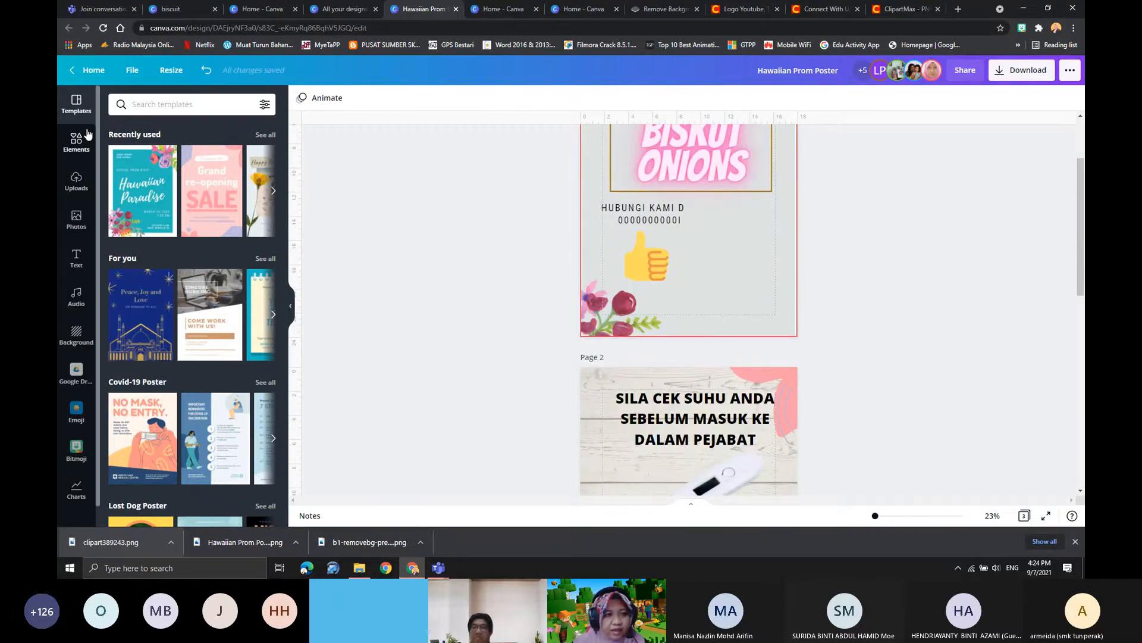
pyautogui.click(205, 70)
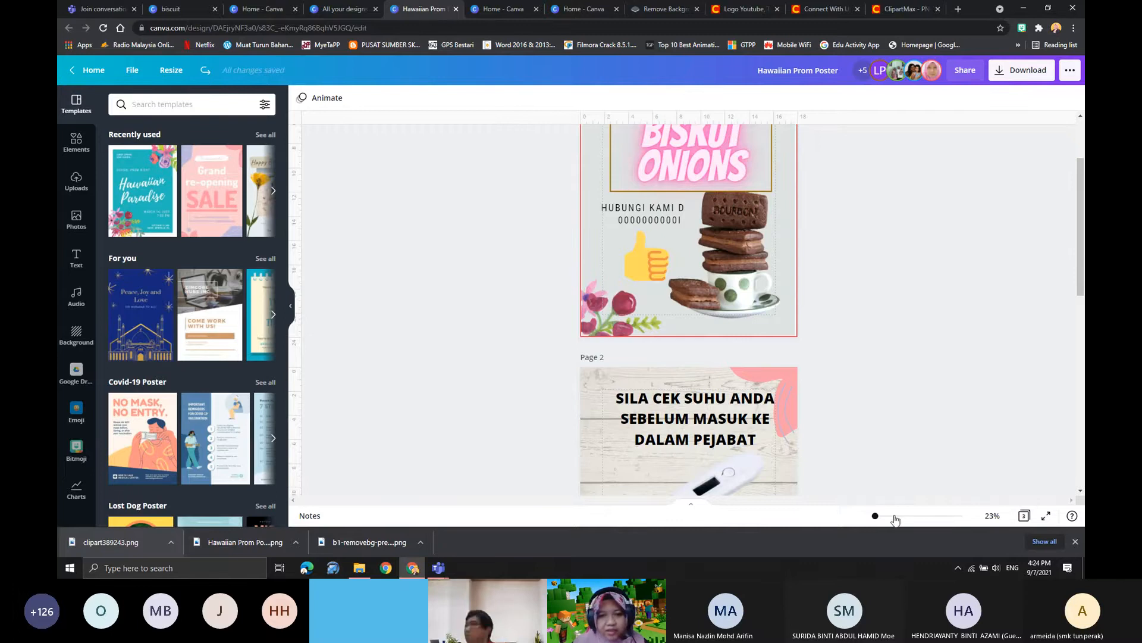
# - Examine all three pages of the shared poster for collaborators' selections and edits
pyautogui.scroll(-5, 748, 388)
pyautogui.scroll(9, 750, 382)
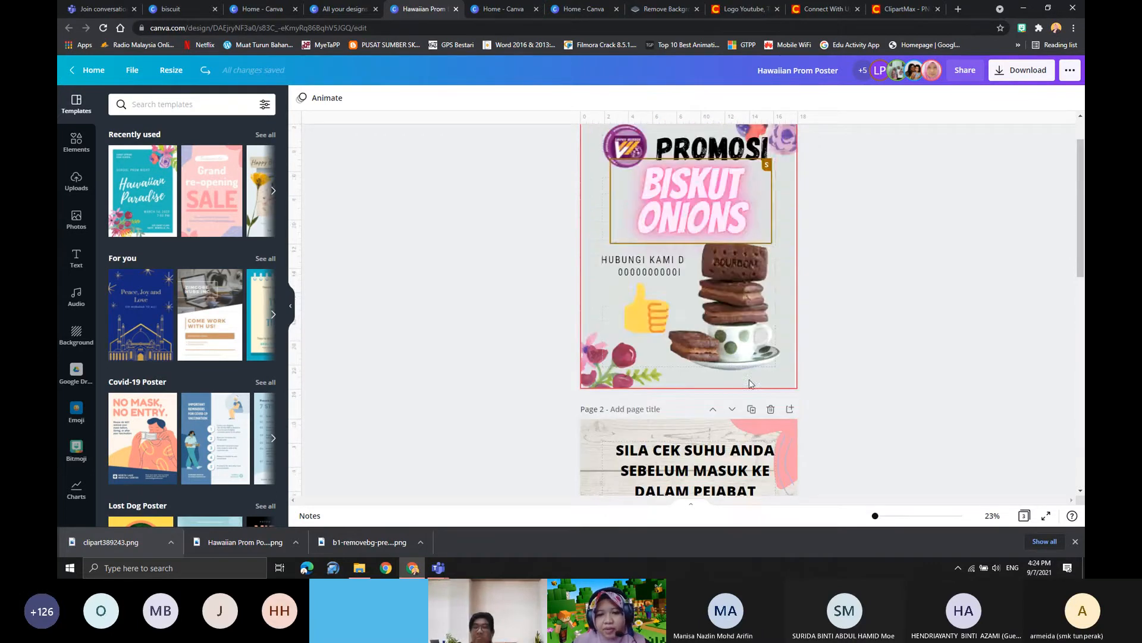
pyautogui.scroll(-10, 748, 381)
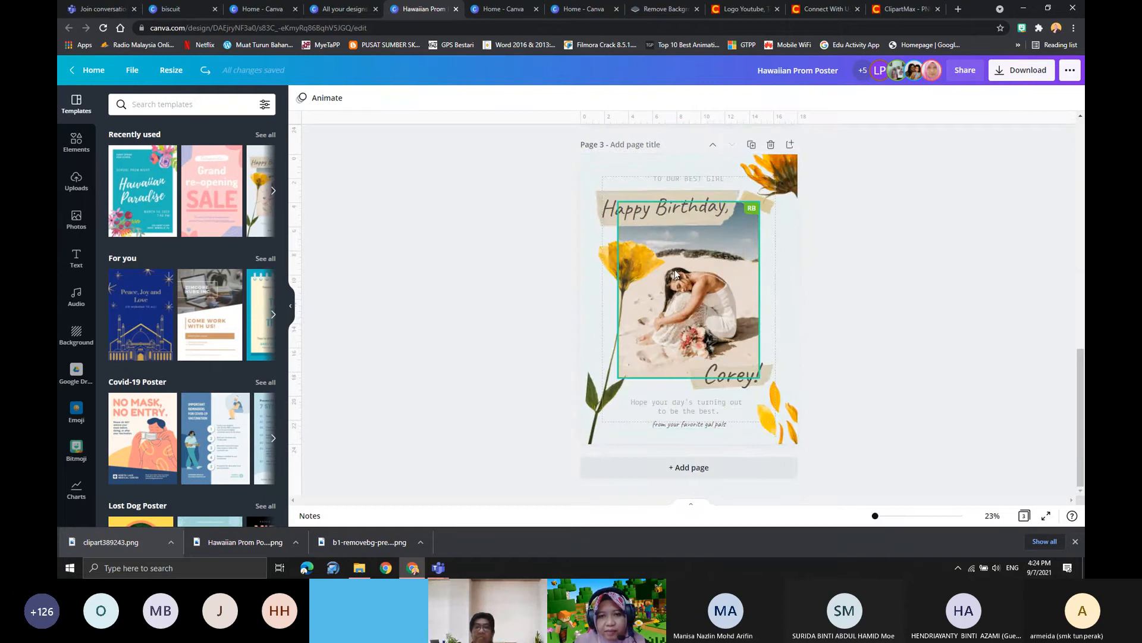
pyautogui.scroll(10, 703, 363)
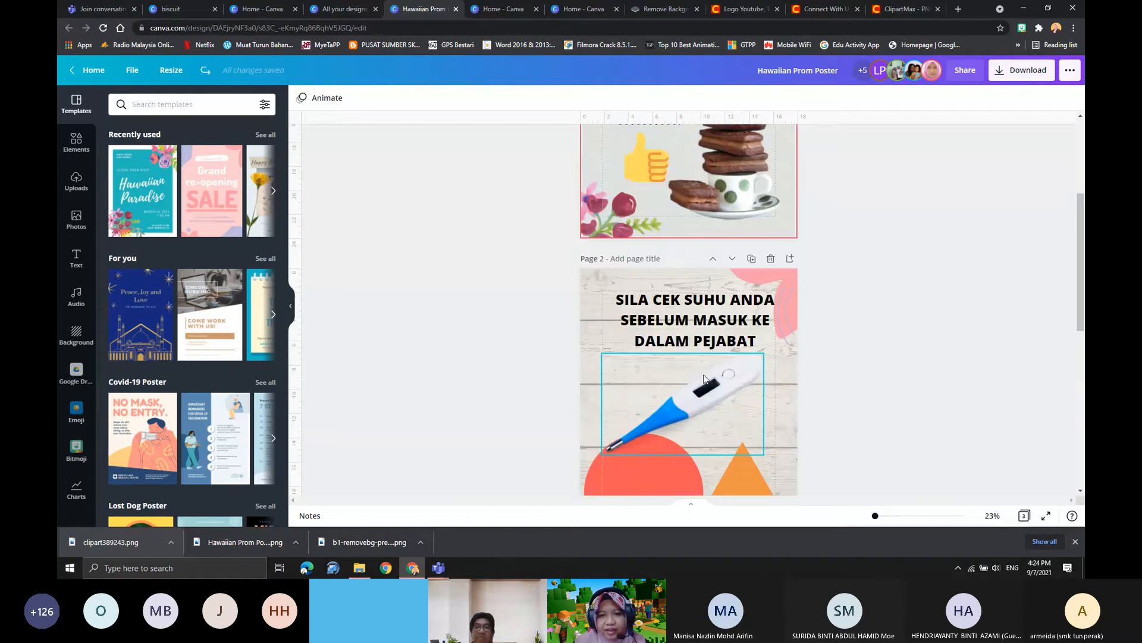
pyautogui.scroll(-13, 693, 345)
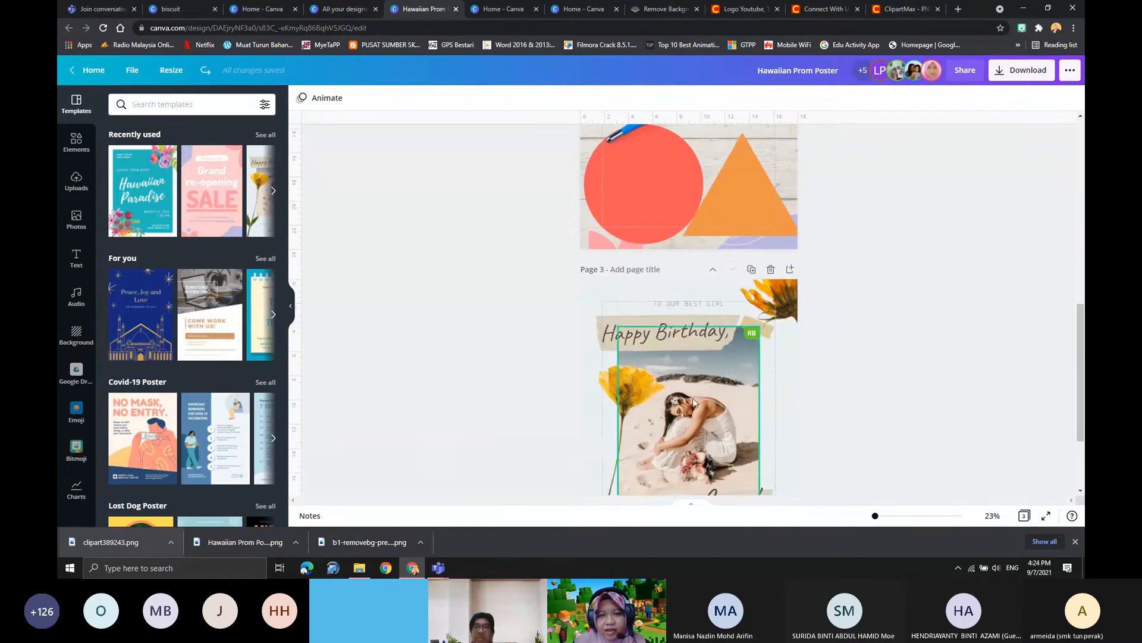
pyautogui.scroll(12, 693, 397)
pyautogui.scroll(-5, 672, 264)
pyautogui.scroll(6, 708, 364)
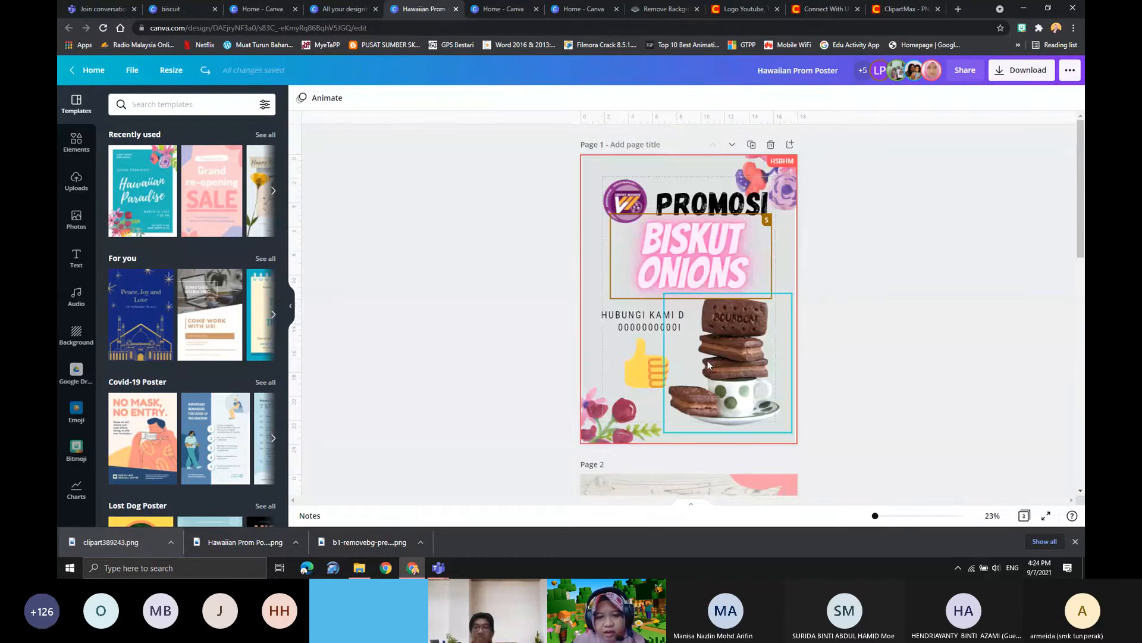
pyautogui.scroll(-2, 672, 278)
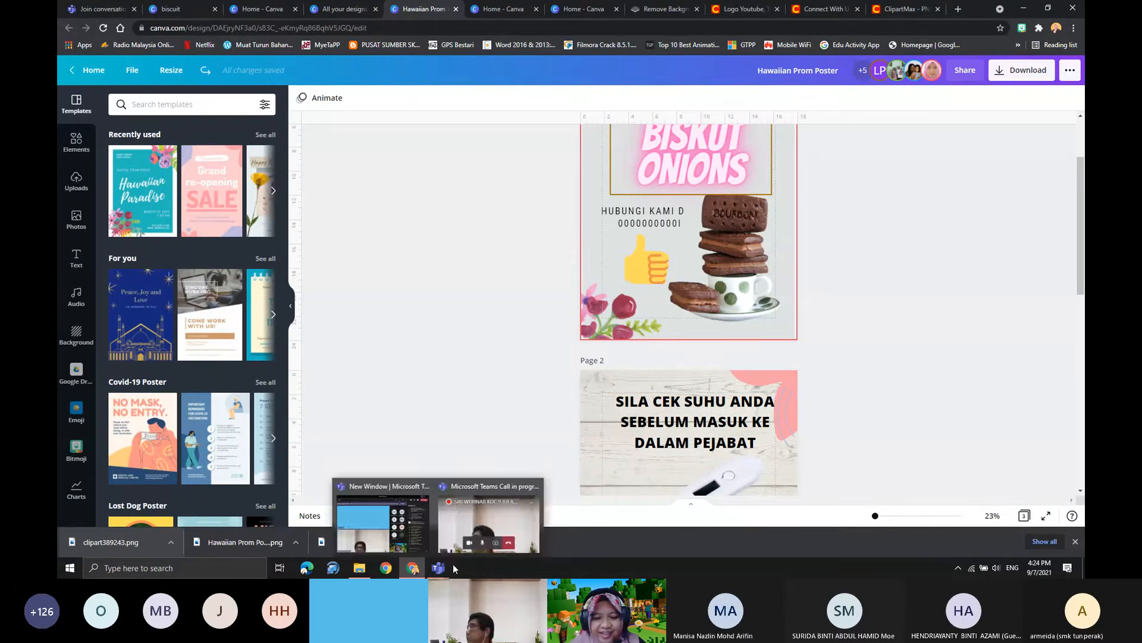
# - Switch to the Microsoft Teams meeting, read back through the meeting chat and minimise its window
pyautogui.moveTo(437, 568)
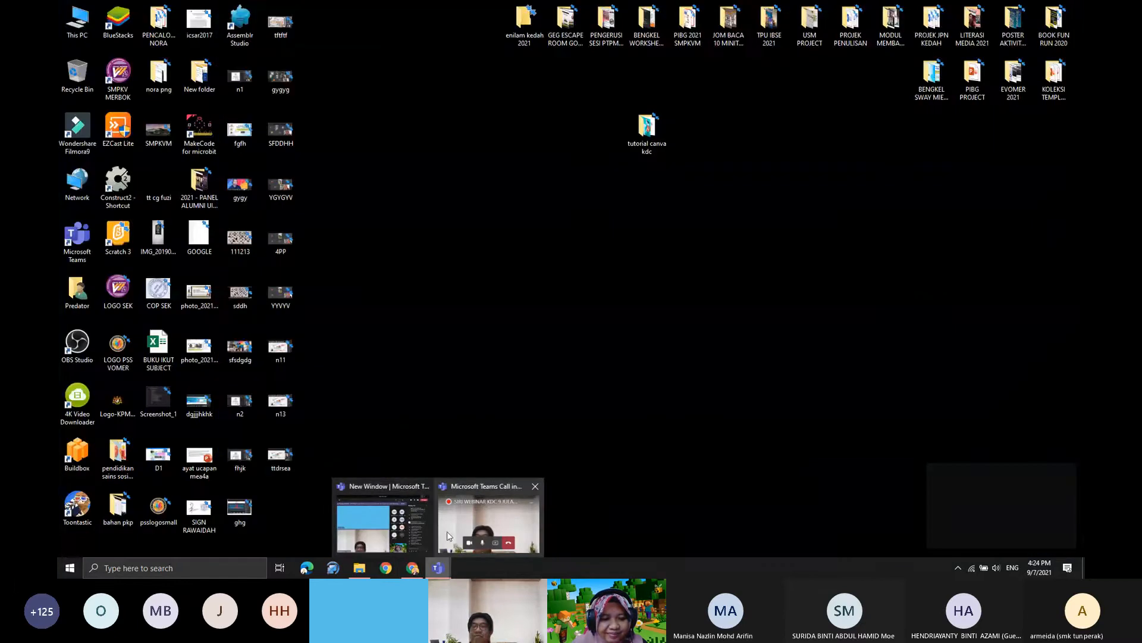
pyautogui.click(449, 536)
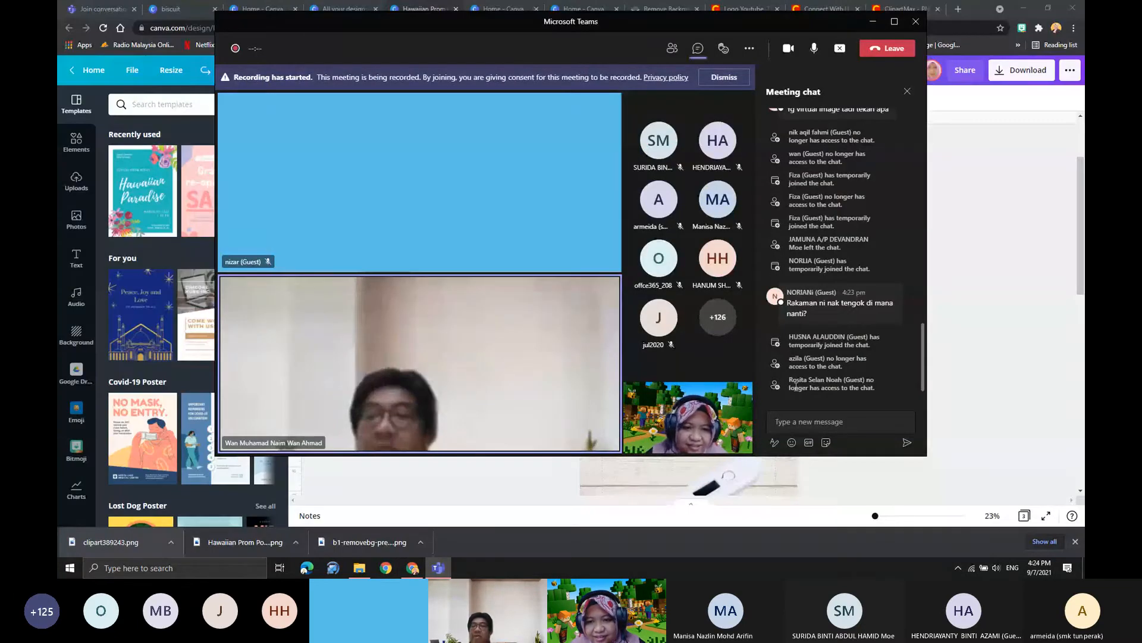
pyautogui.scroll(4, 816, 383)
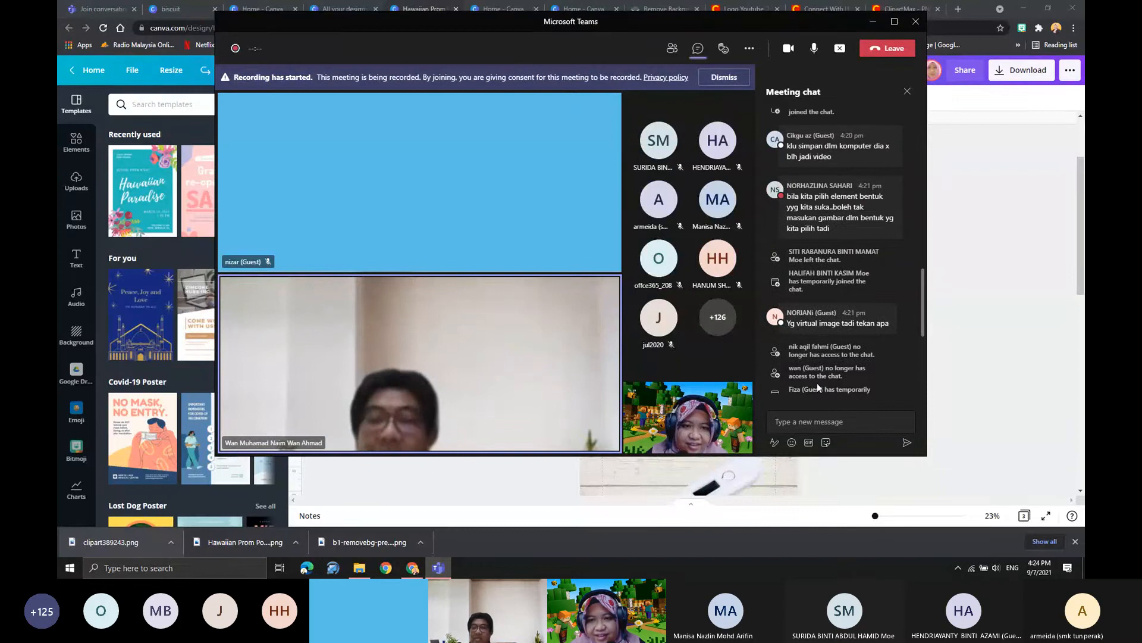
pyautogui.click(873, 24)
# - Select the "BISKUT ONIONS" heading and the collaborator's yellow "fun" text on page 1
pyautogui.scroll(2, 515, 255)
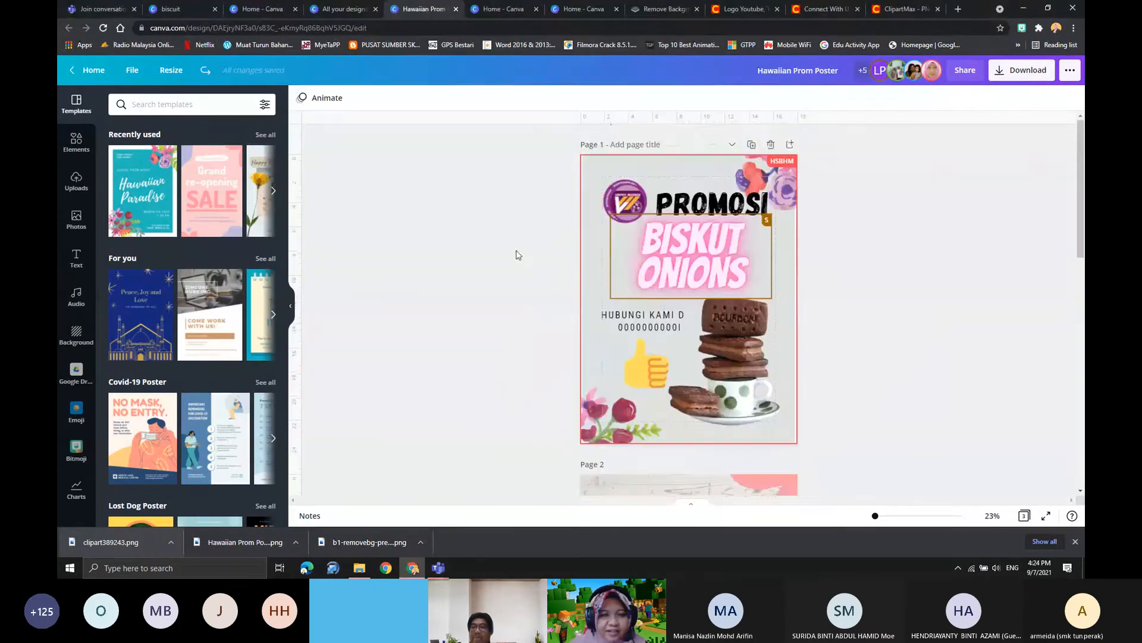
pyautogui.click(708, 261)
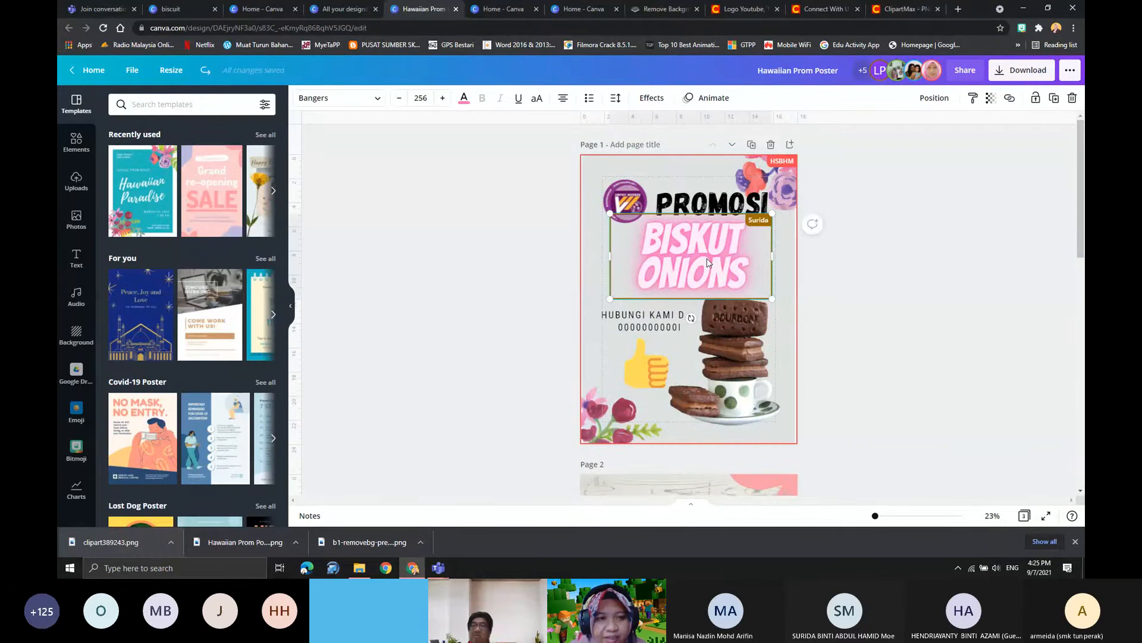
pyautogui.click(531, 252)
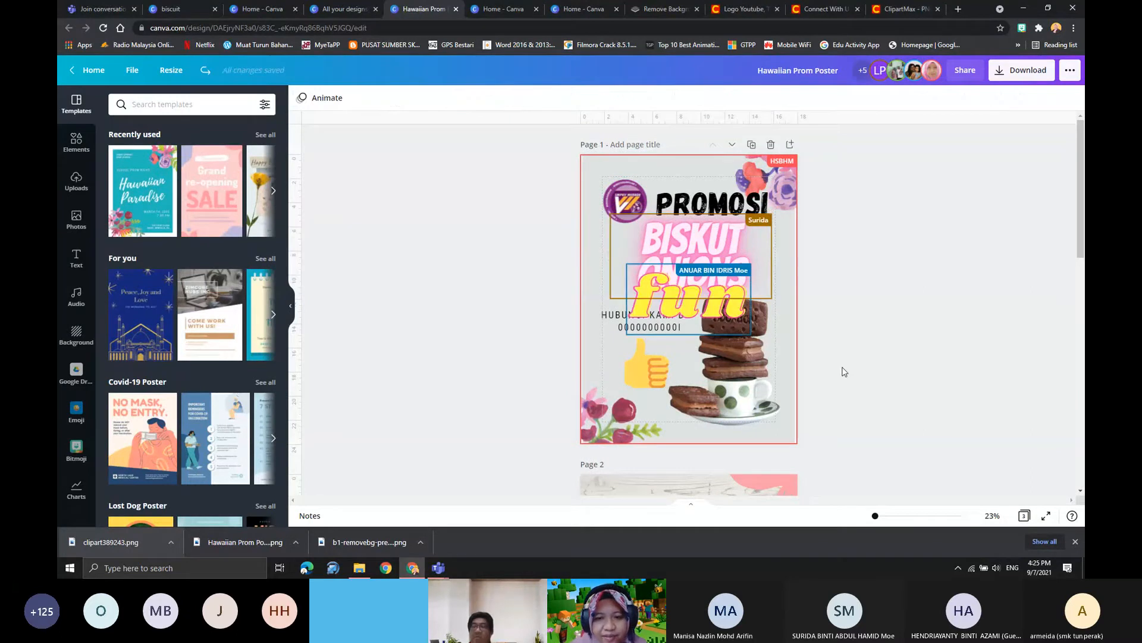
pyautogui.click(690, 294)
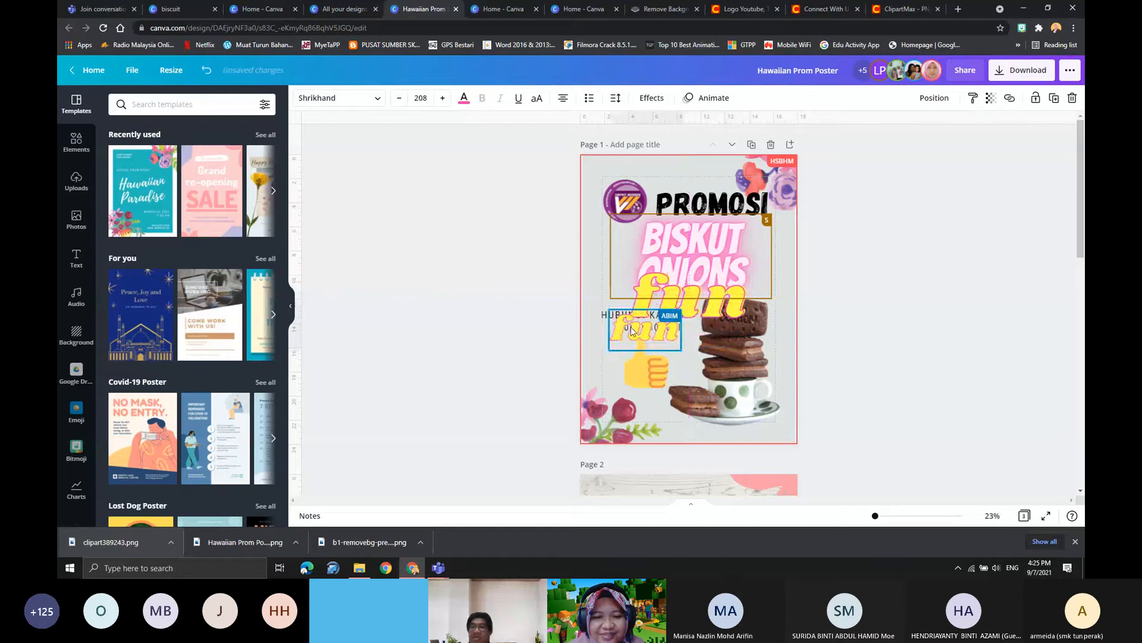
# - Try the Bounce, Shift and Skate text animations on page 2's "SILA CEK SUHU ANDA" heading and apply Fade
pyautogui.scroll(-8, 644, 363)
pyautogui.scroll(4, 682, 268)
pyautogui.click(682, 267)
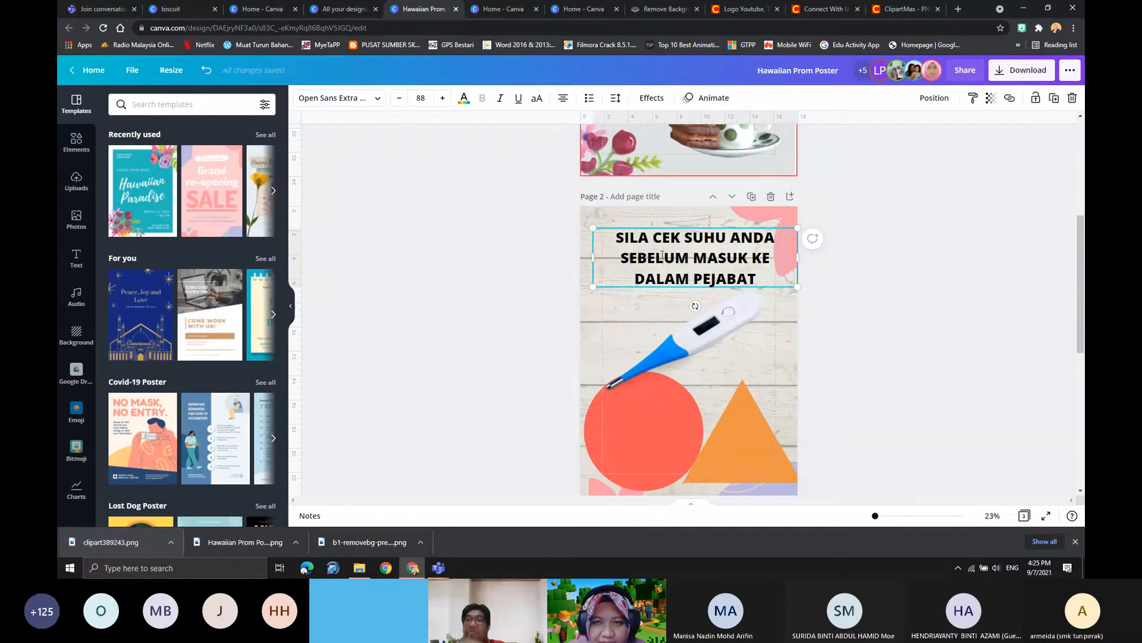
pyautogui.click(698, 105)
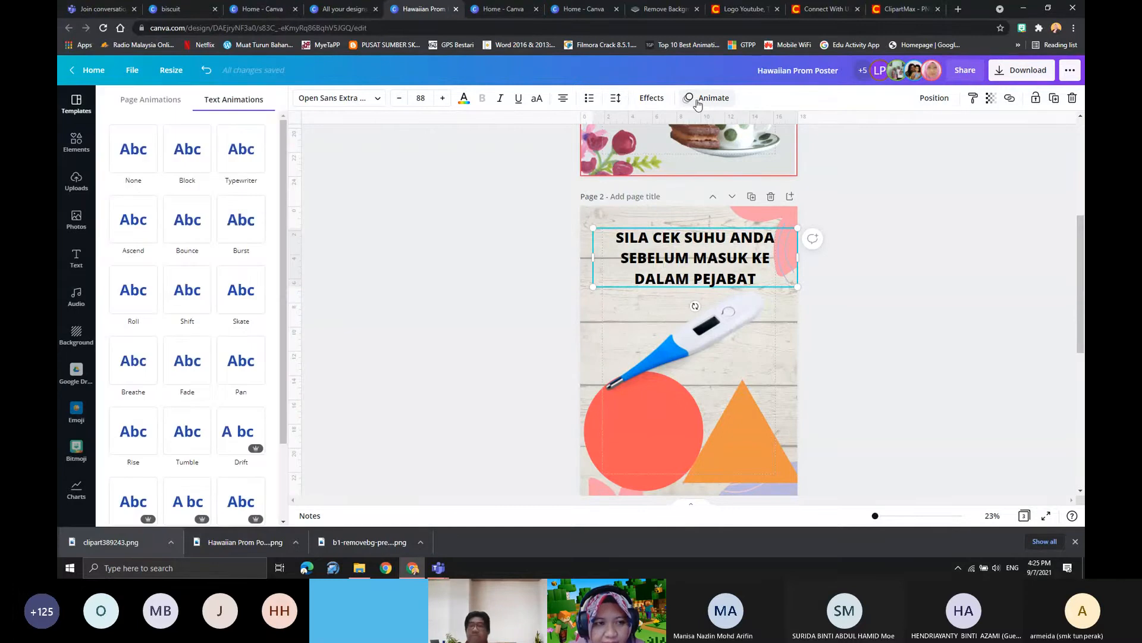
pyautogui.click(190, 250)
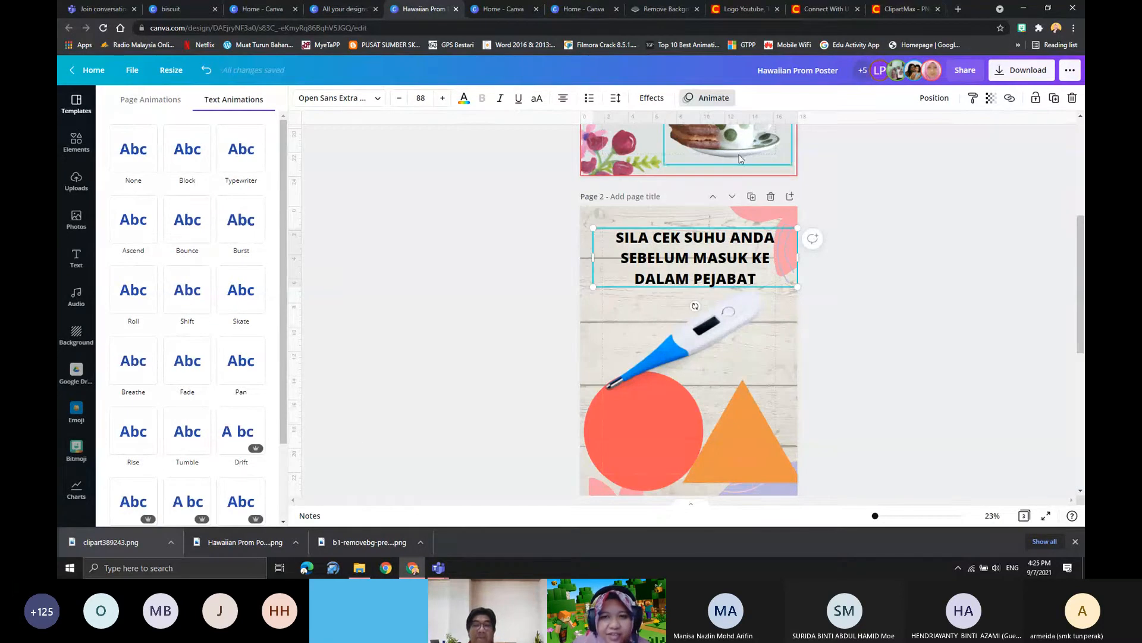
pyautogui.click(197, 293)
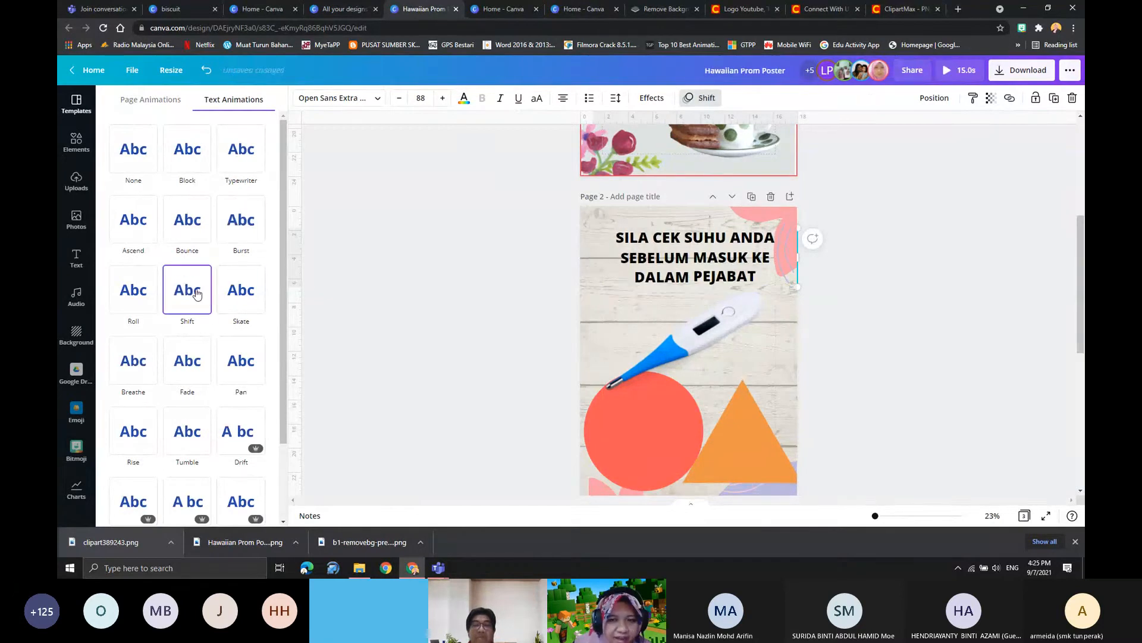
pyautogui.click(243, 299)
pyautogui.scroll(-2, 178, 260)
pyautogui.click(180, 257)
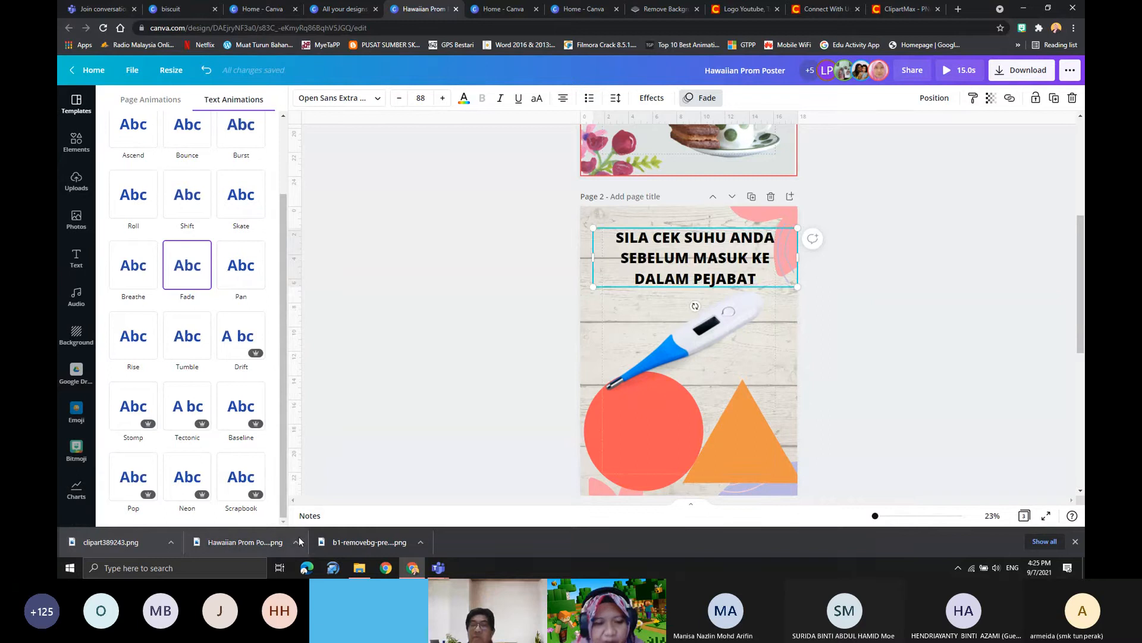
# - Check the Microsoft Teams call and return to the poster design
pyautogui.click(439, 568)
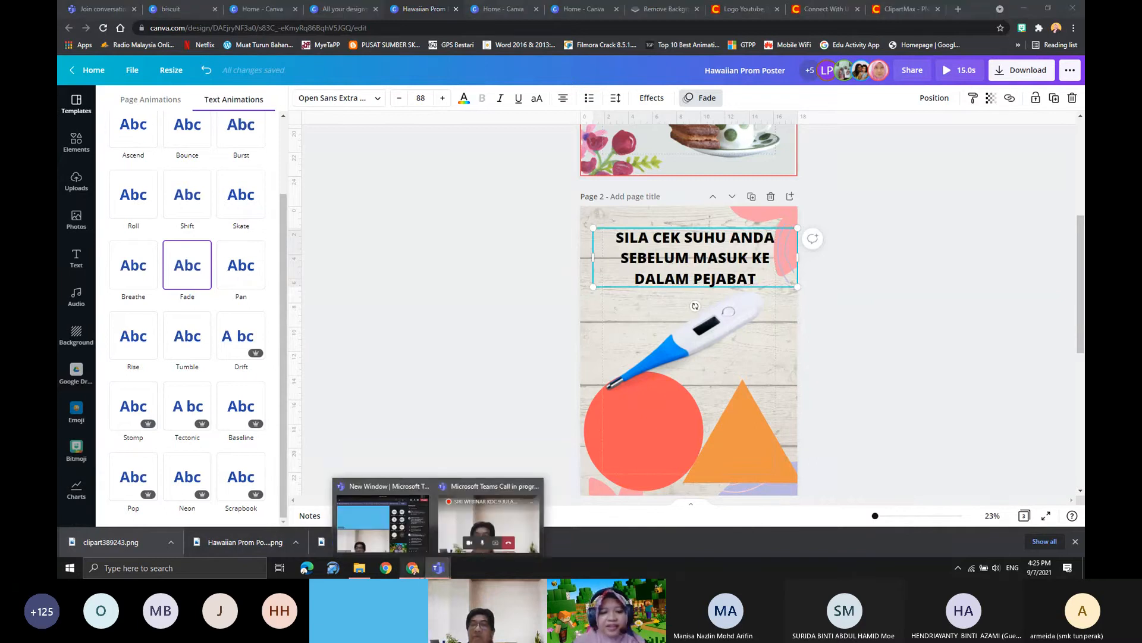
pyautogui.click(828, 324)
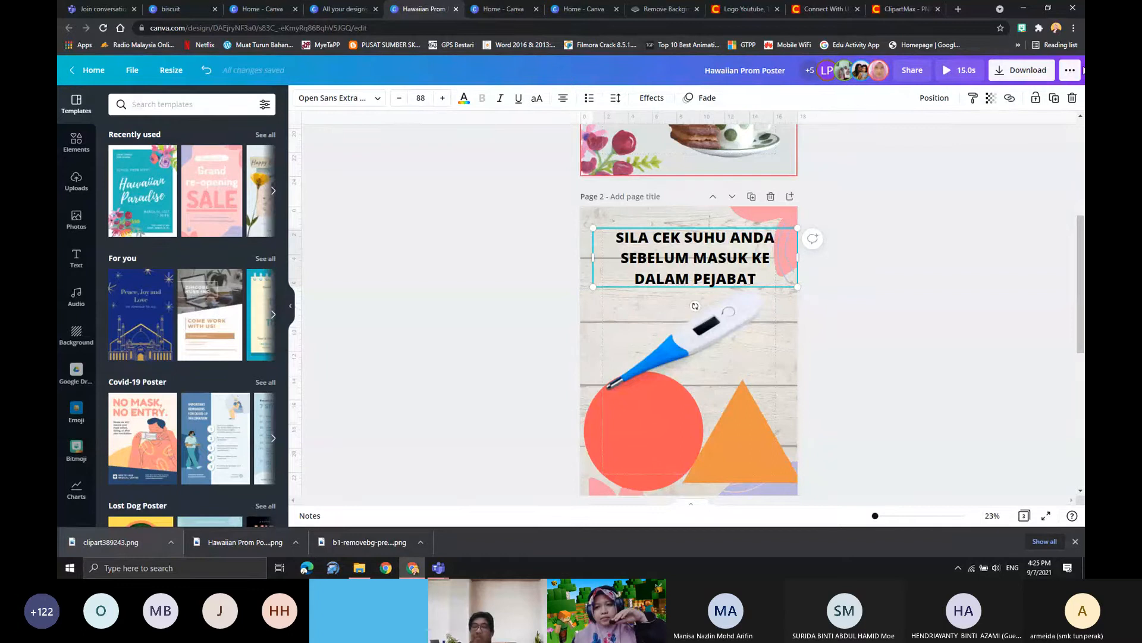
# - Review the download file types for the poster and choose MP4 Video, without starting the download
pyautogui.click(1022, 70)
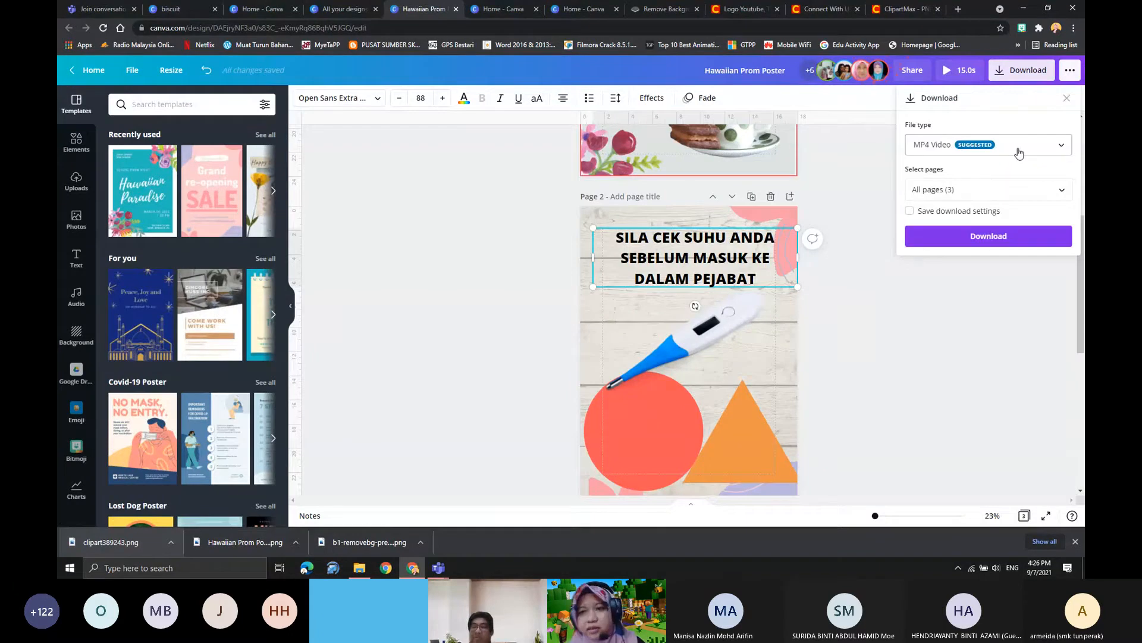
pyautogui.click(1019, 150)
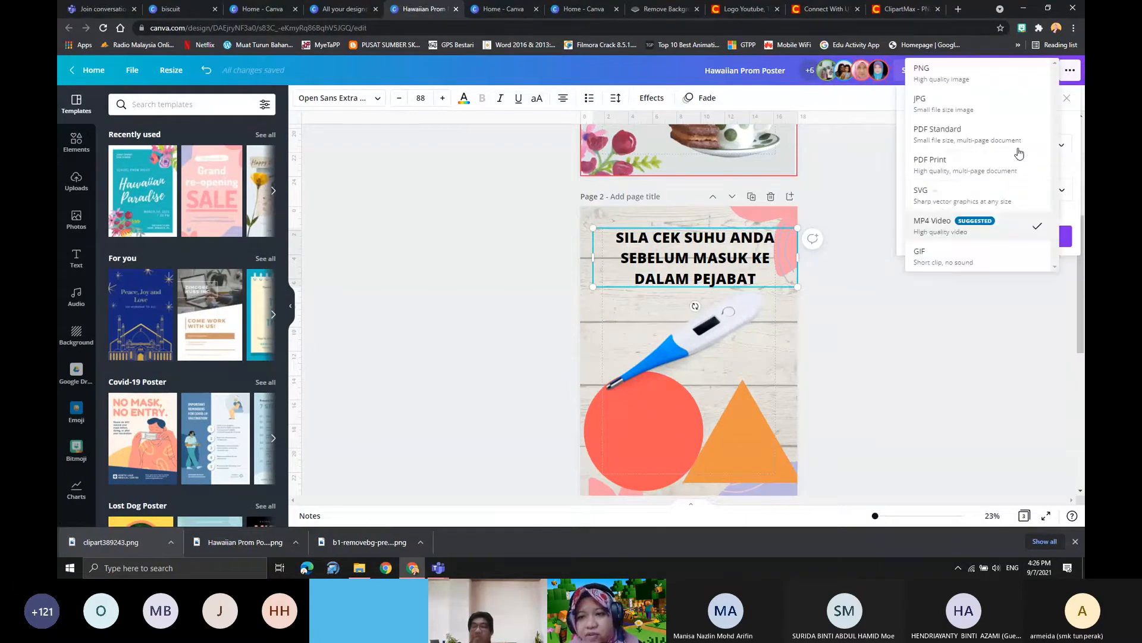
pyautogui.click(962, 230)
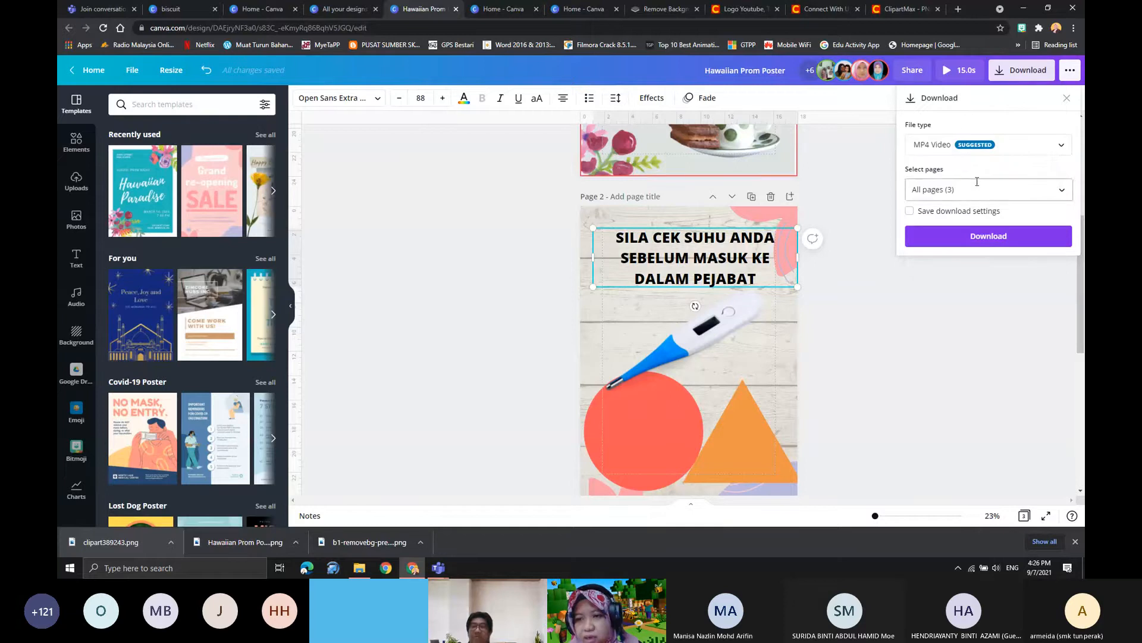
pyautogui.click(977, 152)
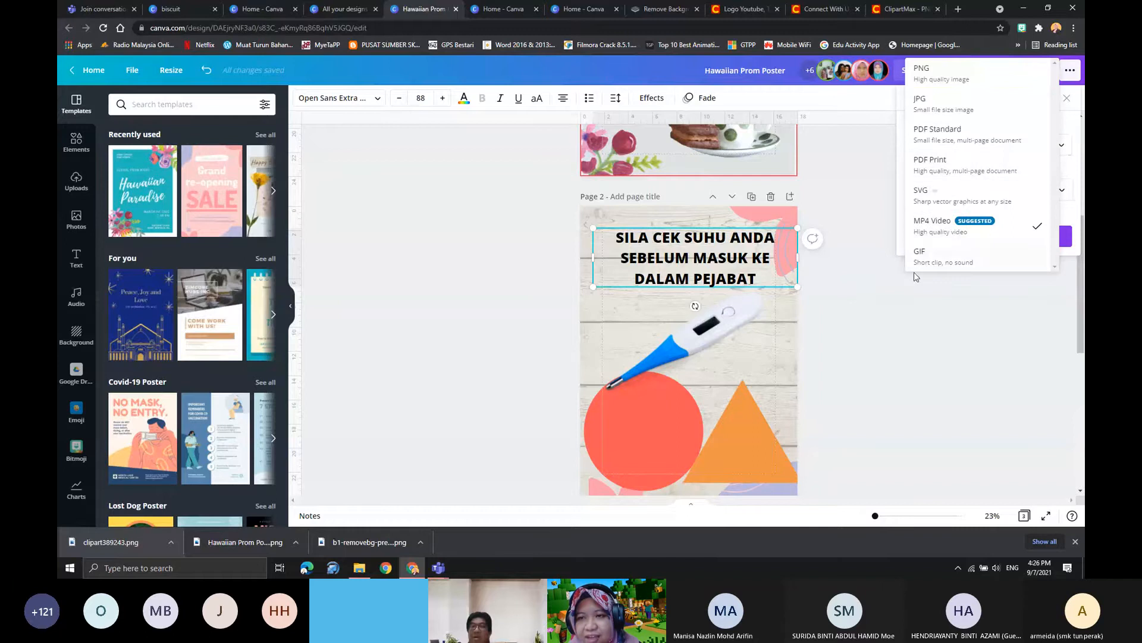
pyautogui.click(889, 335)
pyautogui.scroll(5, 743, 312)
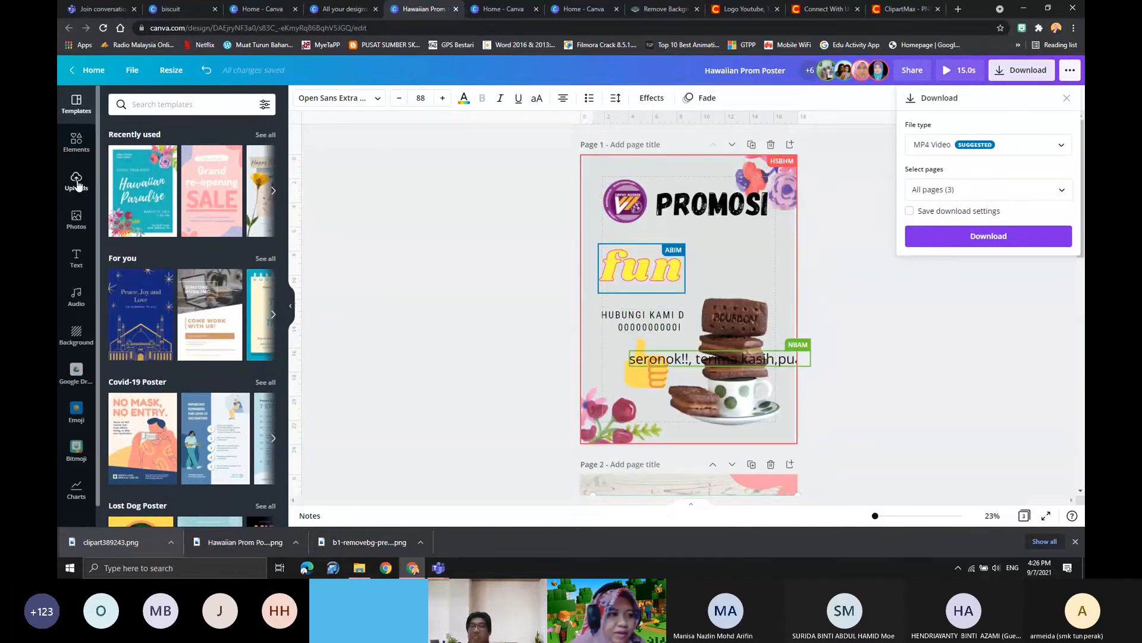
# - Leave the poster for the home page and create a blank Video Message design from the Video category
pyautogui.click(144, 100)
pyautogui.click(87, 70)
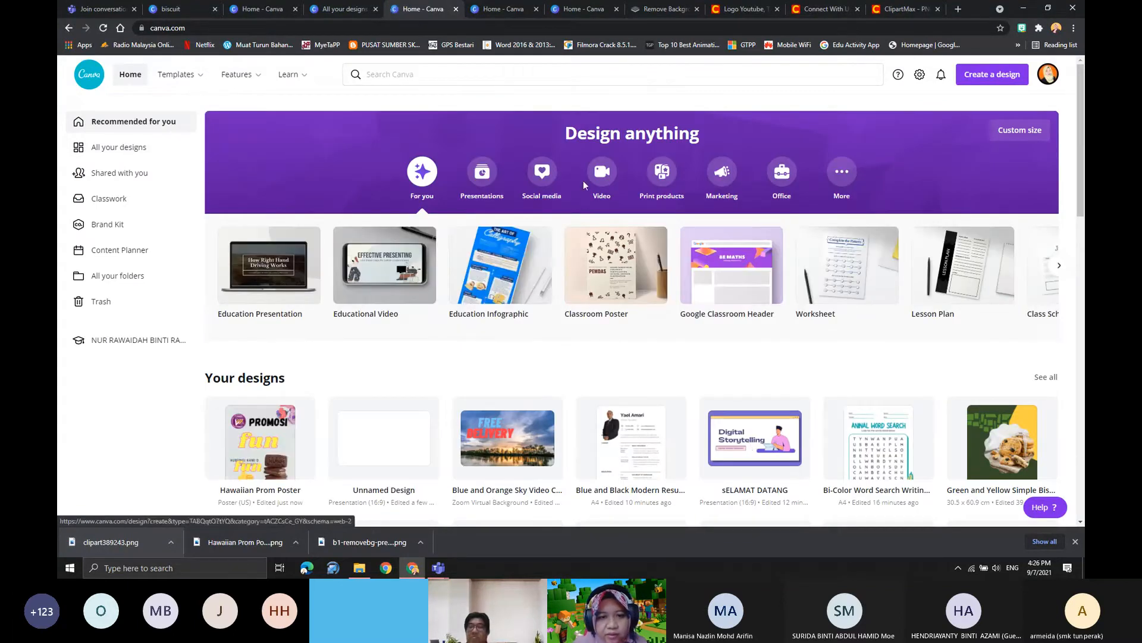
pyautogui.click(600, 174)
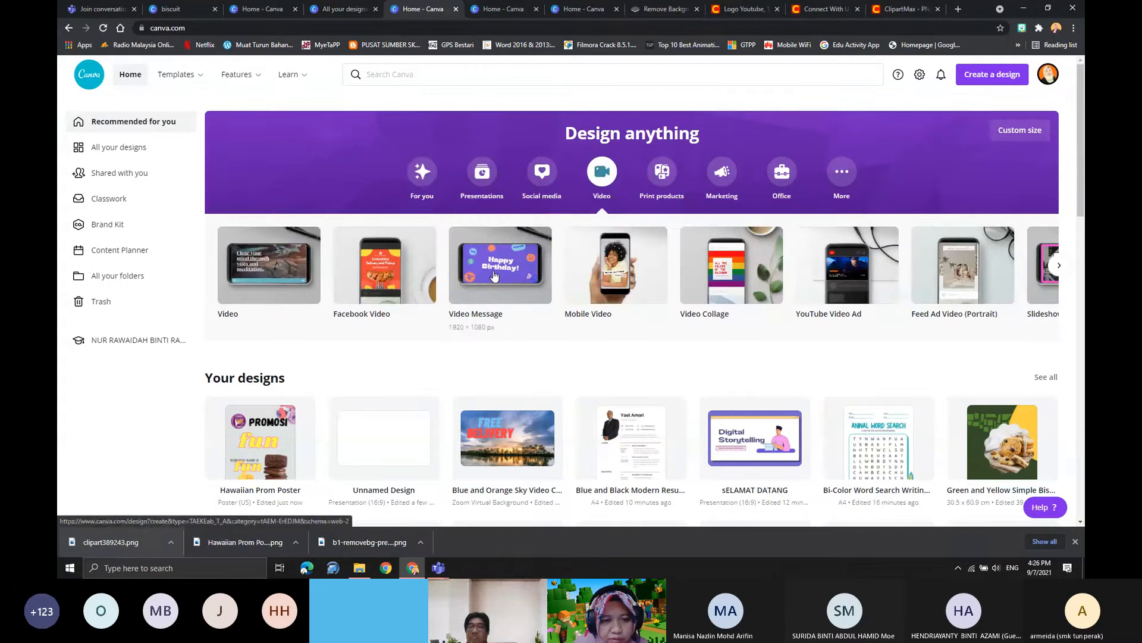
pyautogui.click(493, 275)
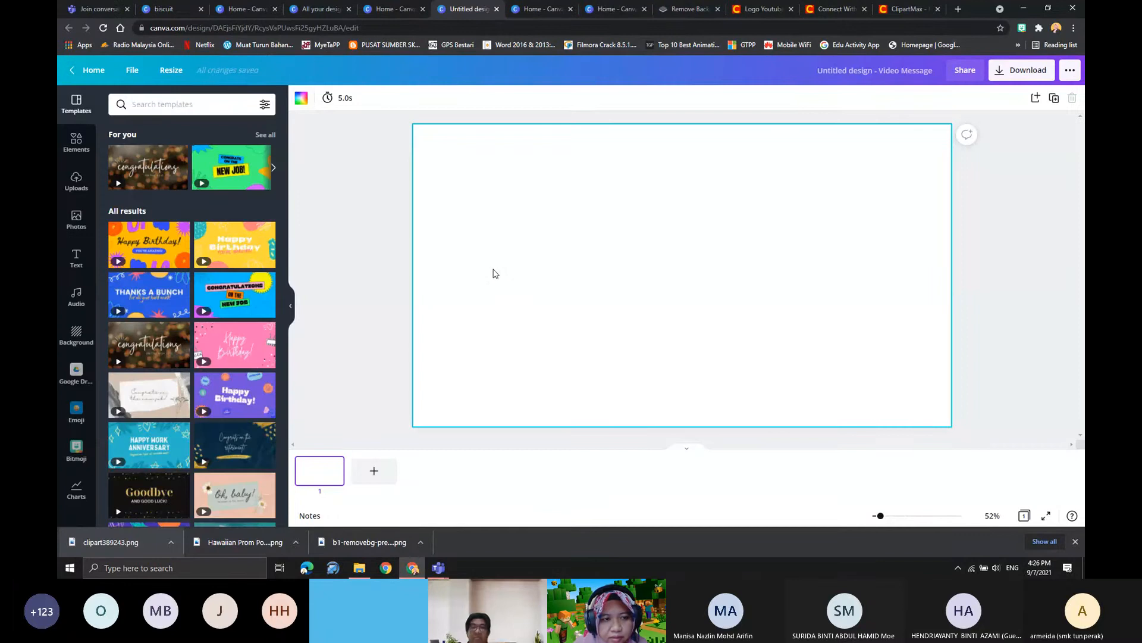
# - Apply the "Happy Birthday!" page of the Yellow Blue Purple and Orange Doodles birthday video template to the blank page
pyautogui.click(153, 249)
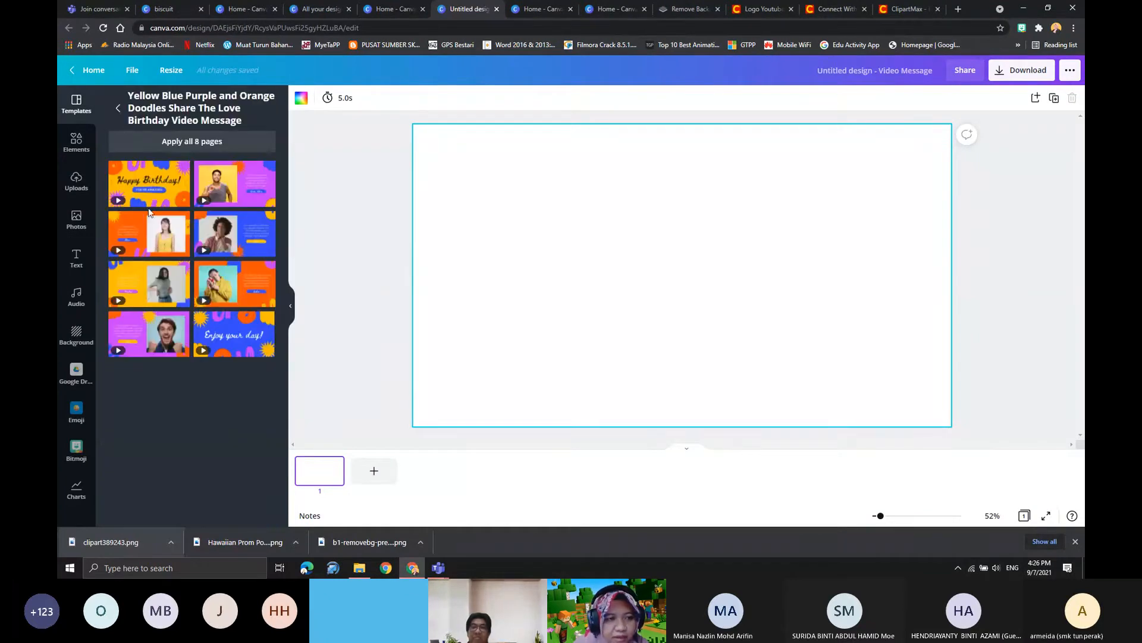
pyautogui.click(155, 191)
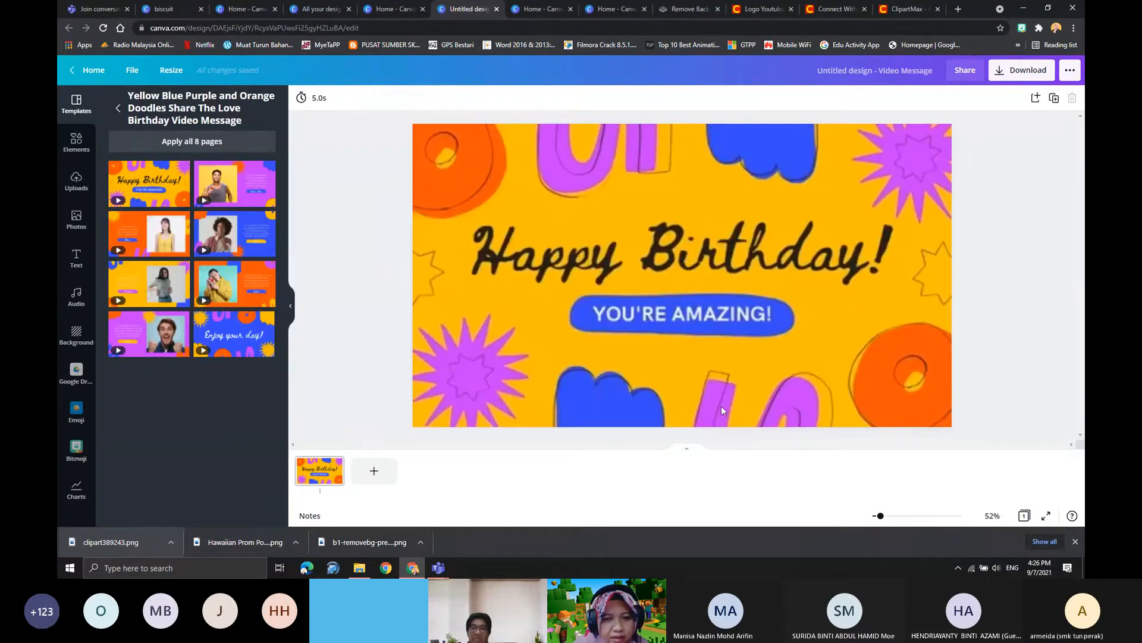
pyautogui.click(640, 263)
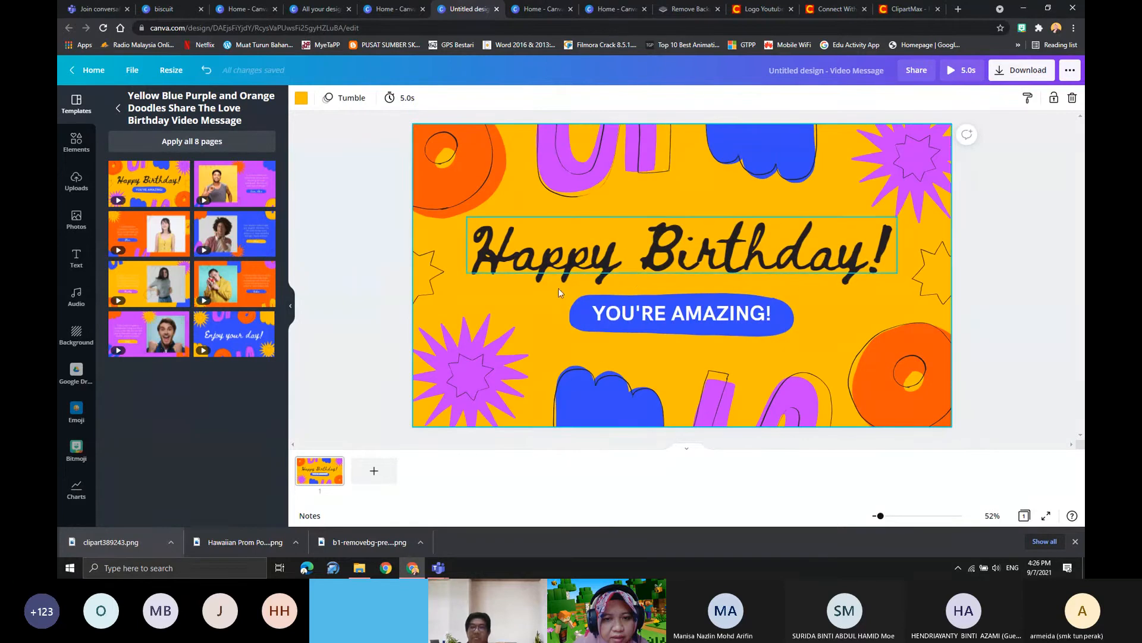
# - Preview the Epic audio track "Video Game Blockbuster" and add it to the birthday video
pyautogui.click(74, 299)
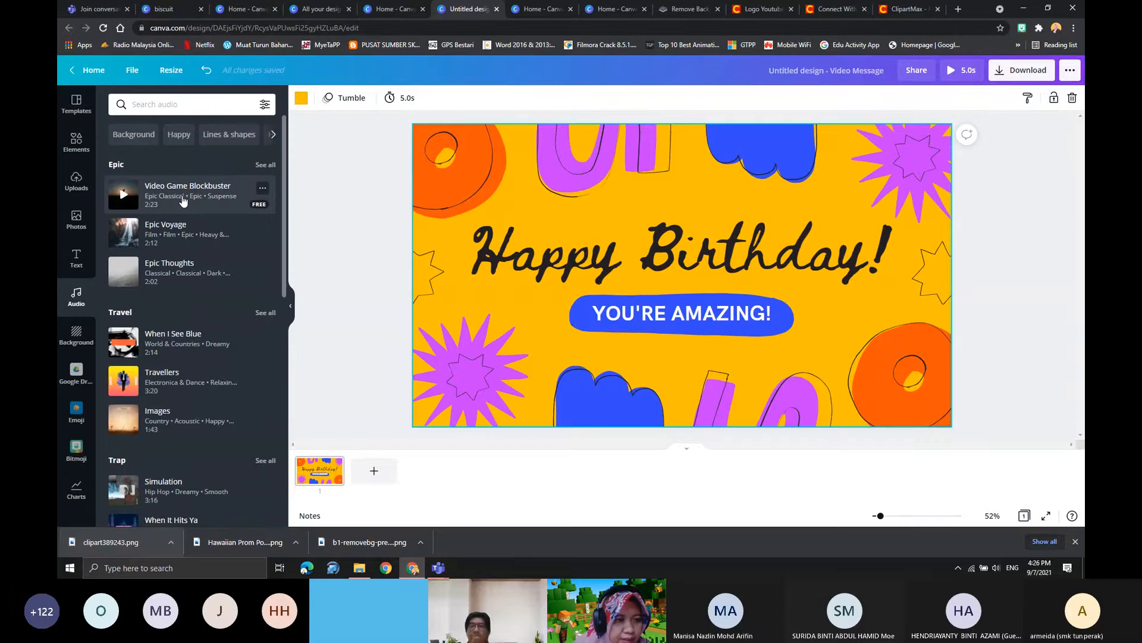
pyautogui.click(128, 199)
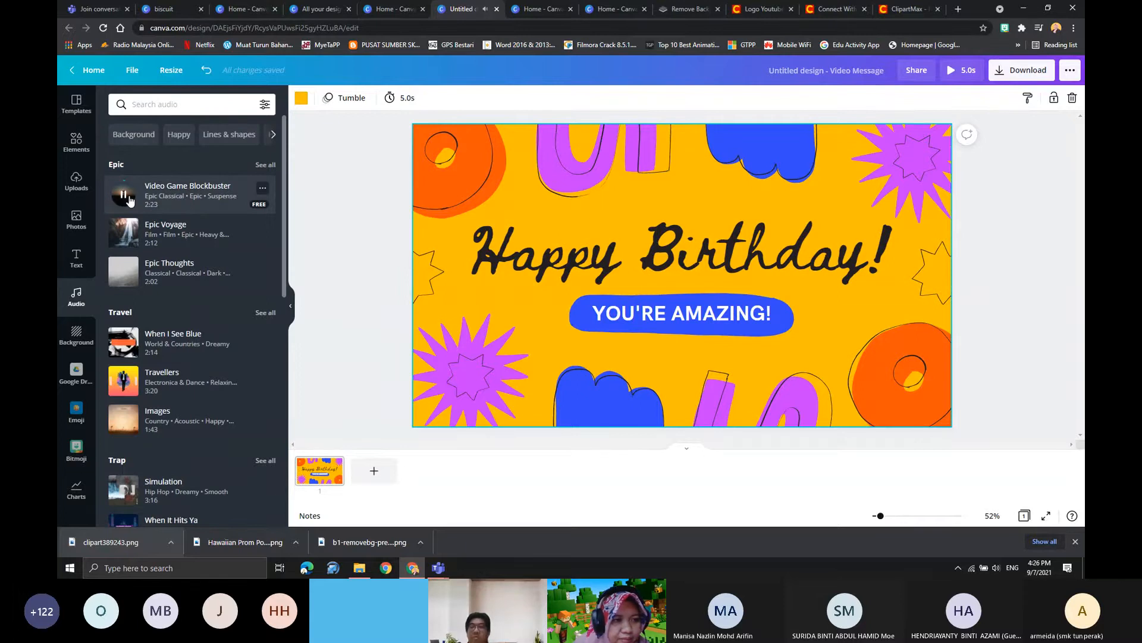
pyautogui.click(190, 200)
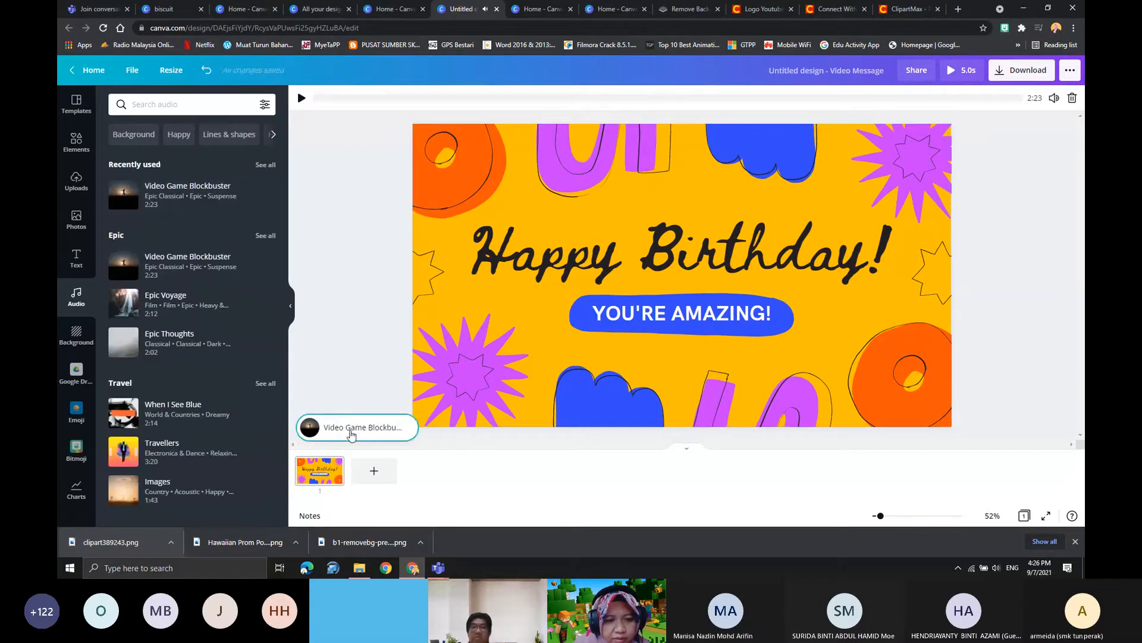